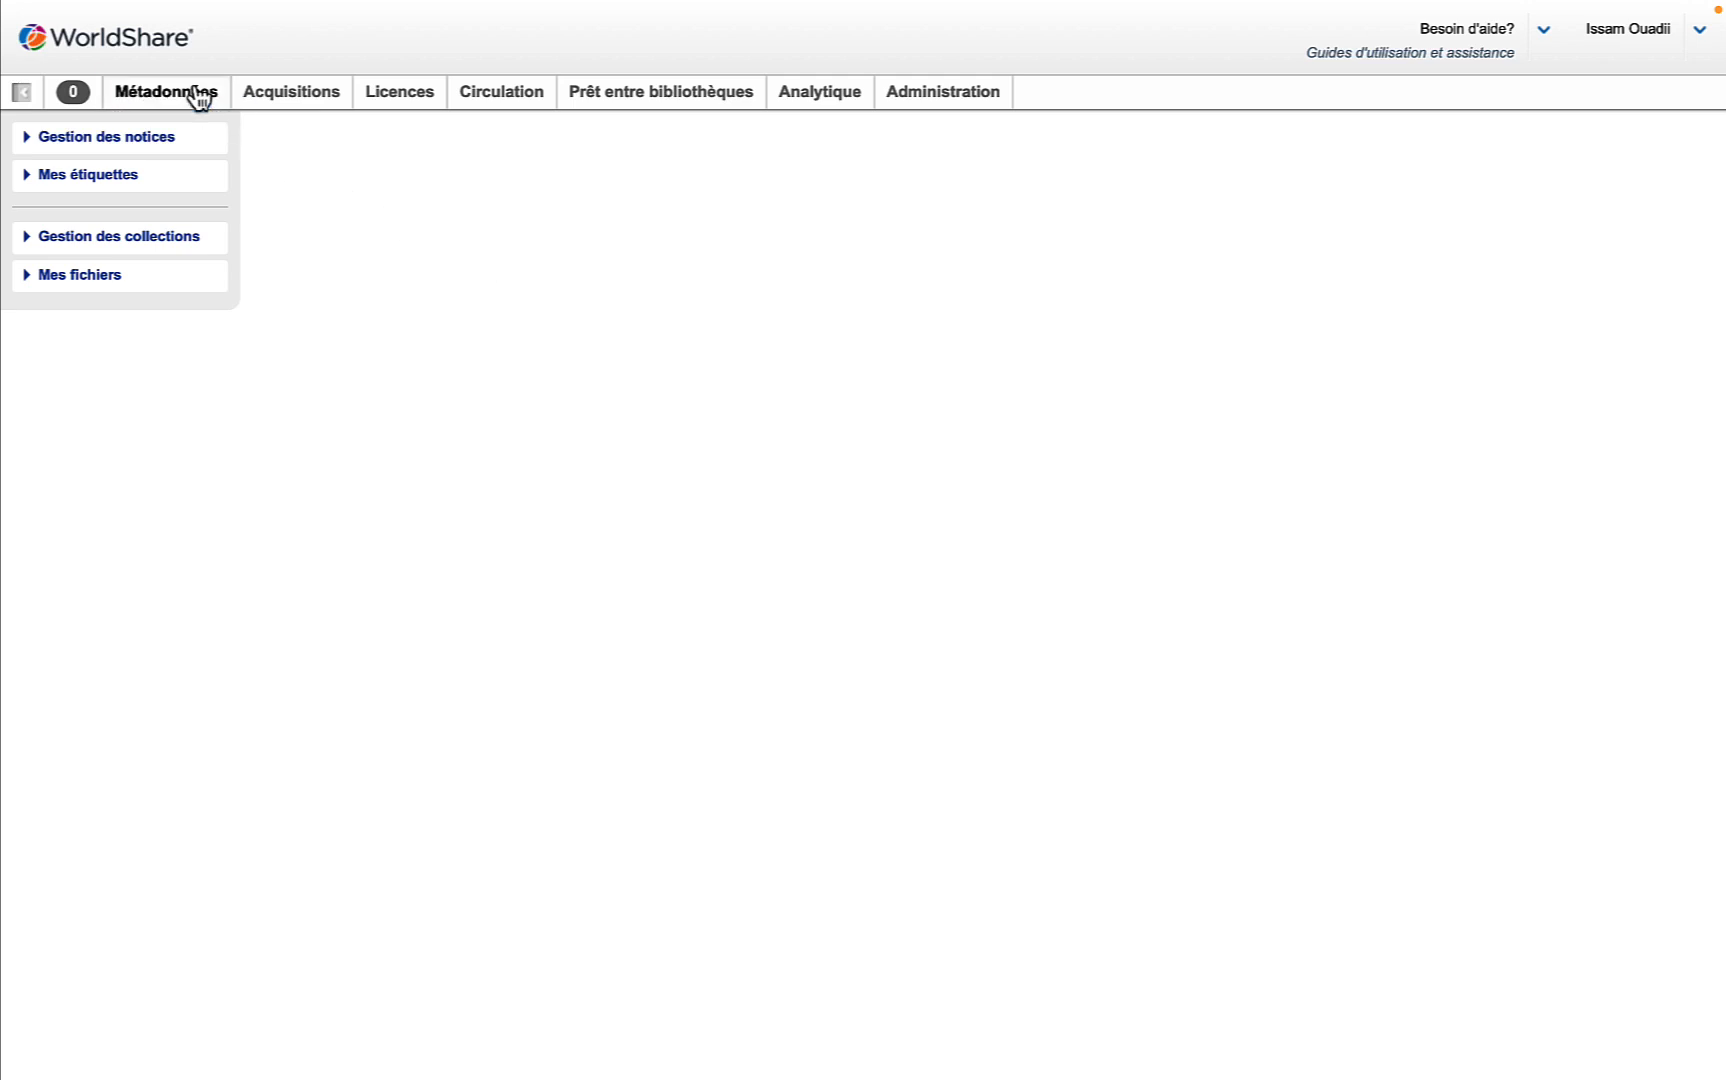
# Step: Search the bibliographic records in all of WorldCat (Dans tout WorldCat) by ISSN for 0779-7389
pyautogui.click(133, 150)
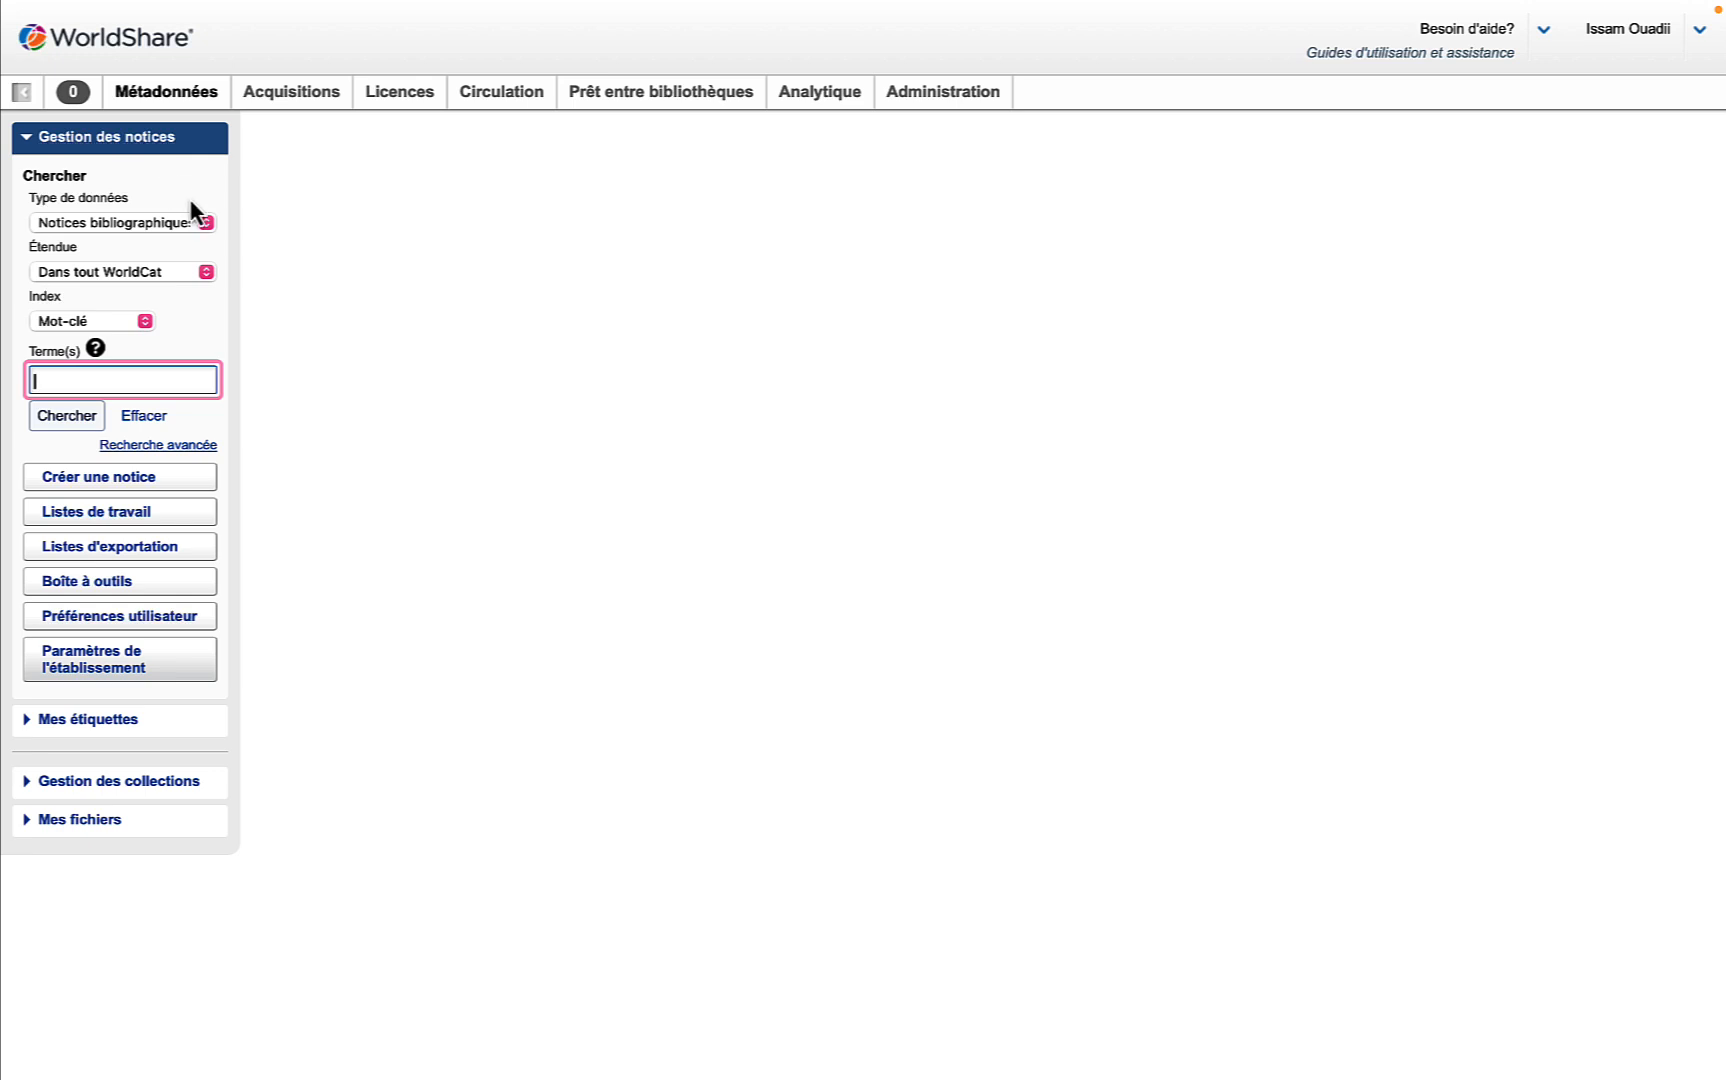
pyautogui.click(205, 222)
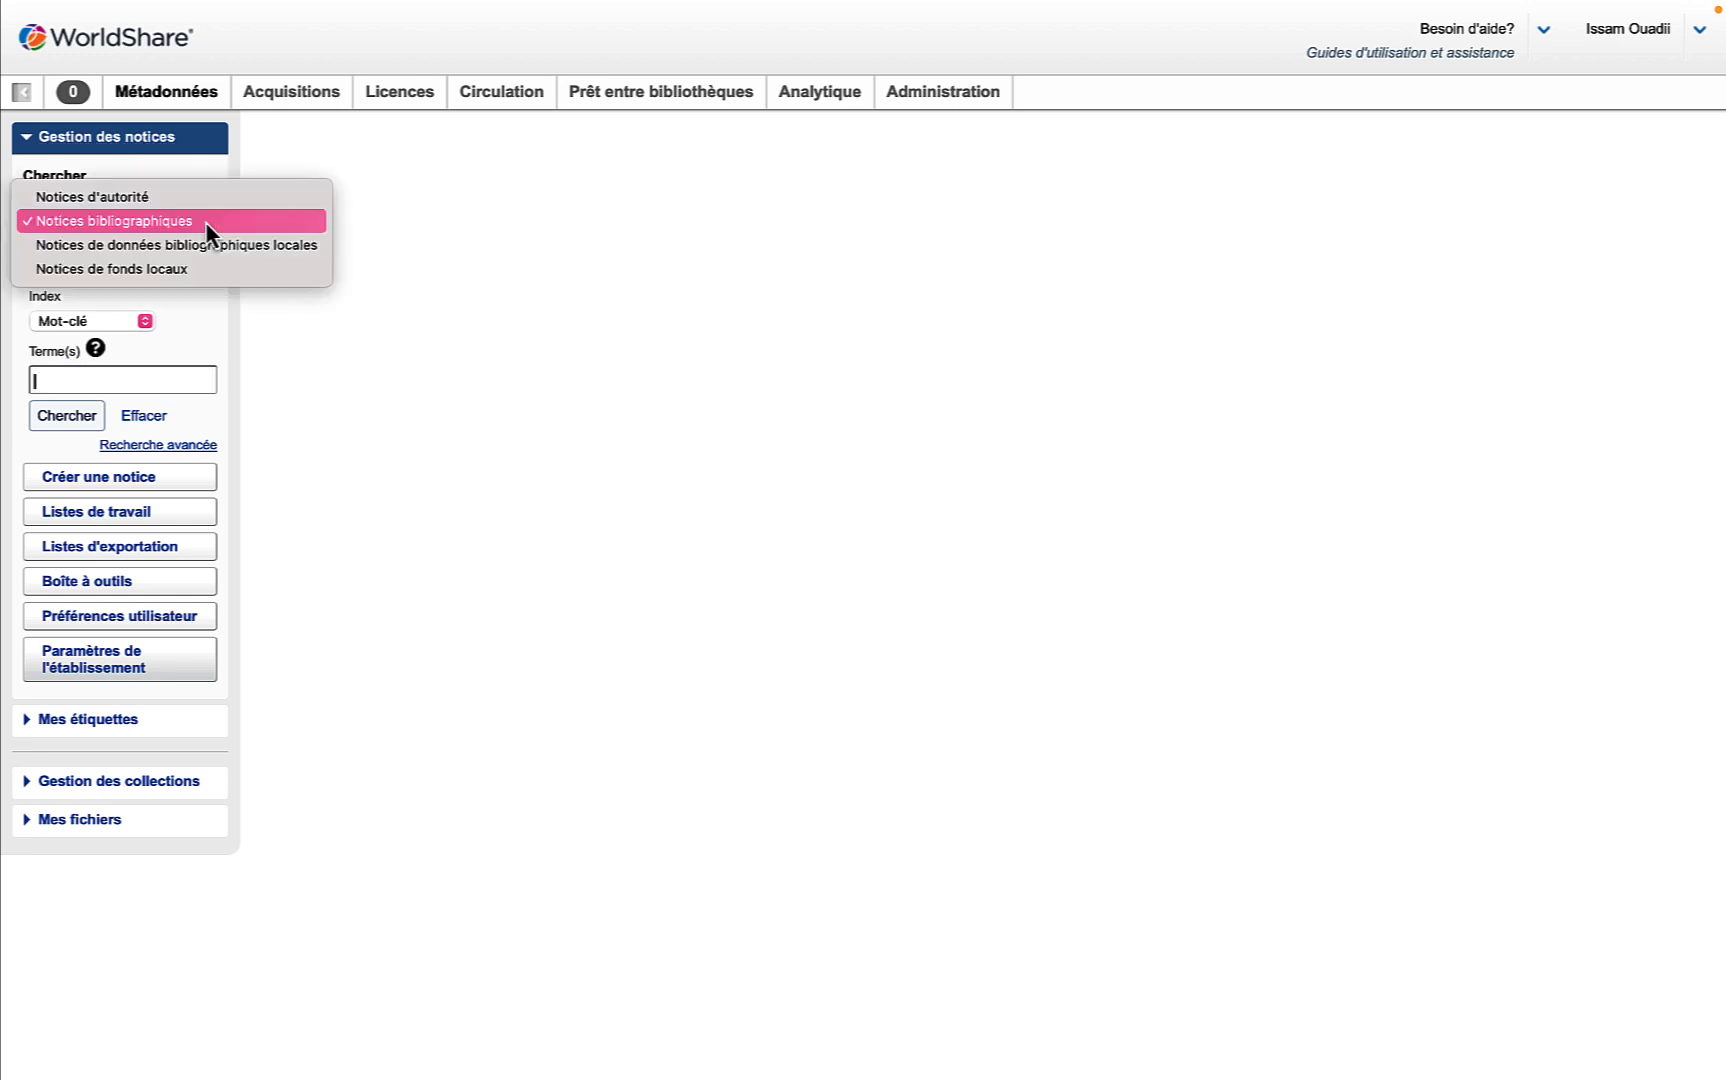
pyautogui.click(205, 221)
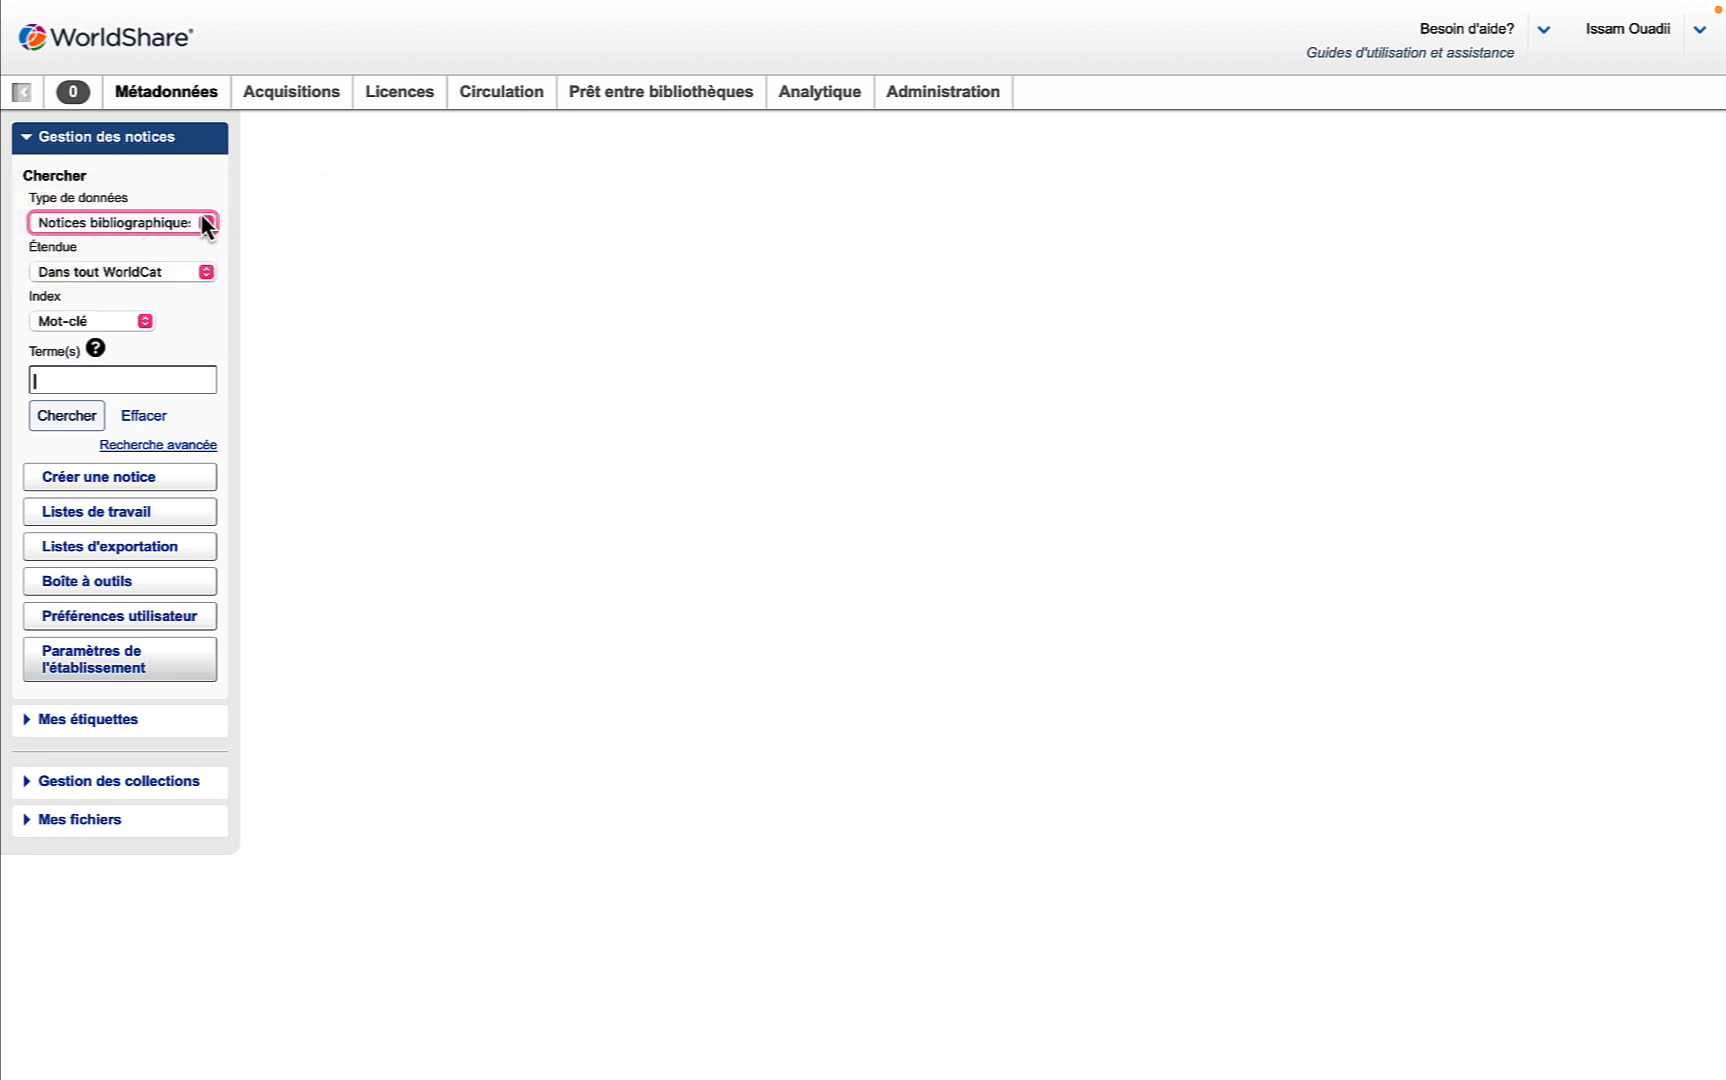
pyautogui.click(204, 273)
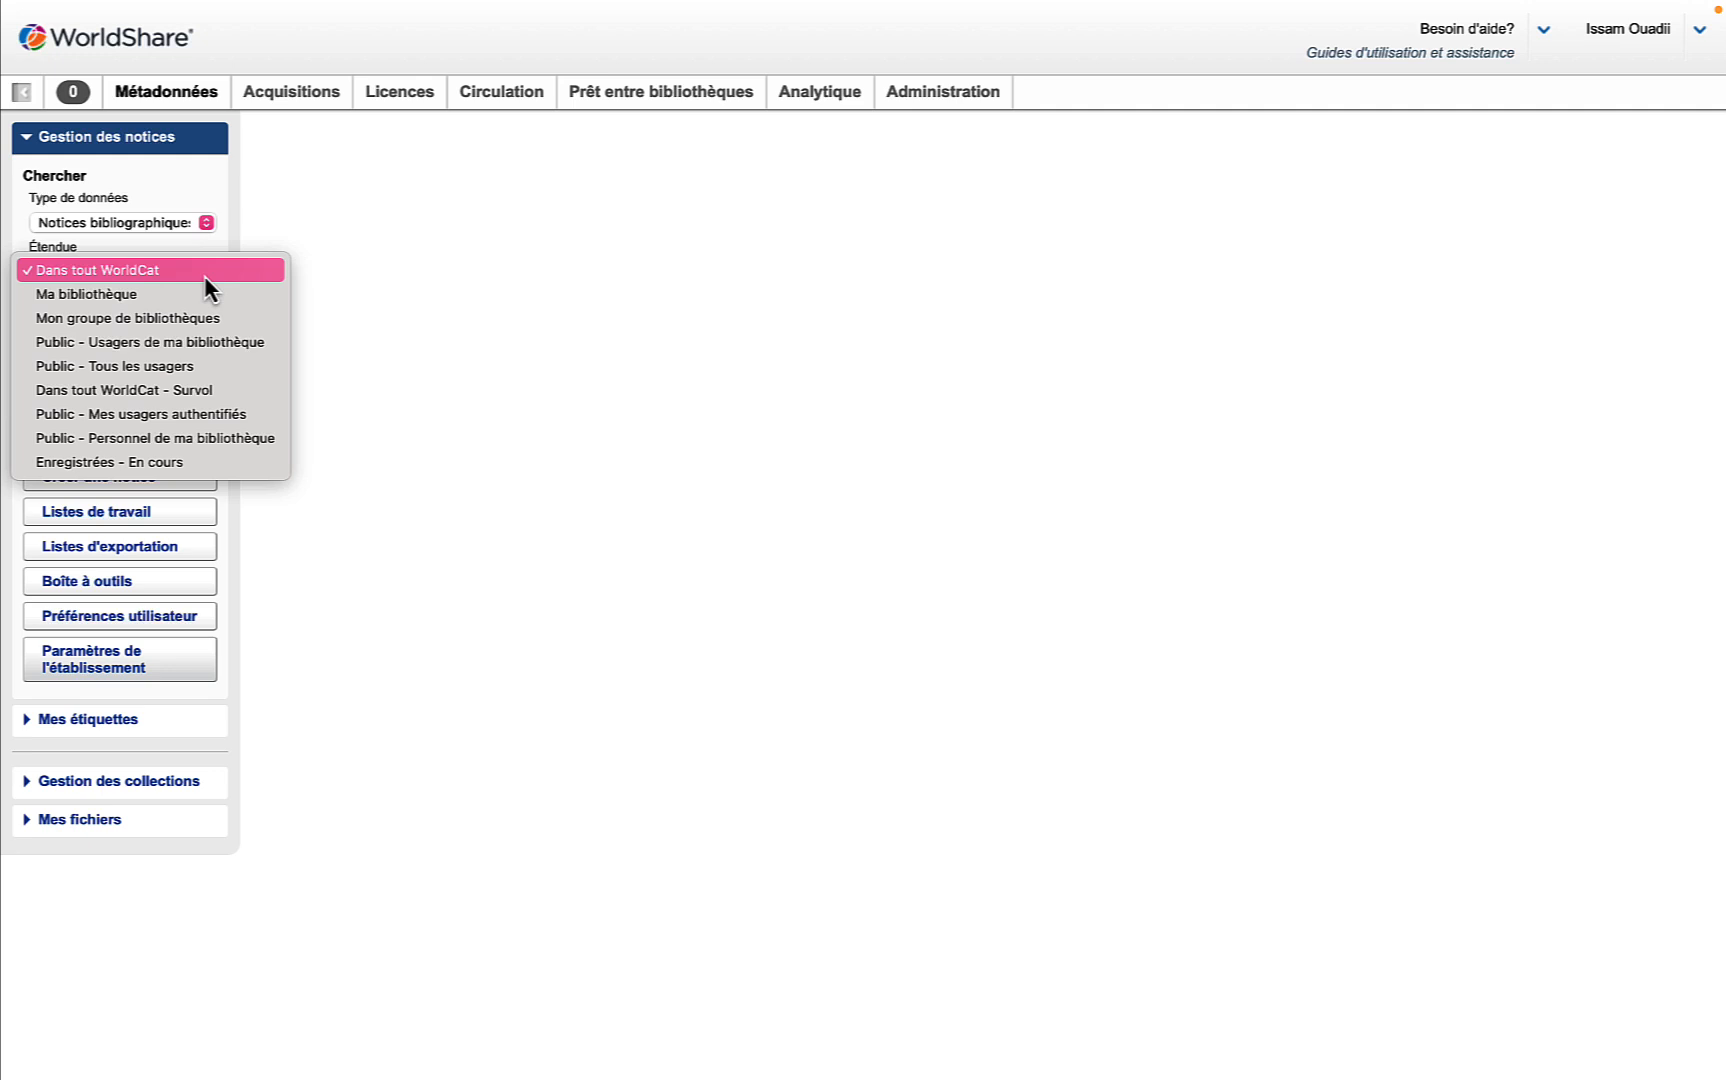
pyautogui.click(204, 275)
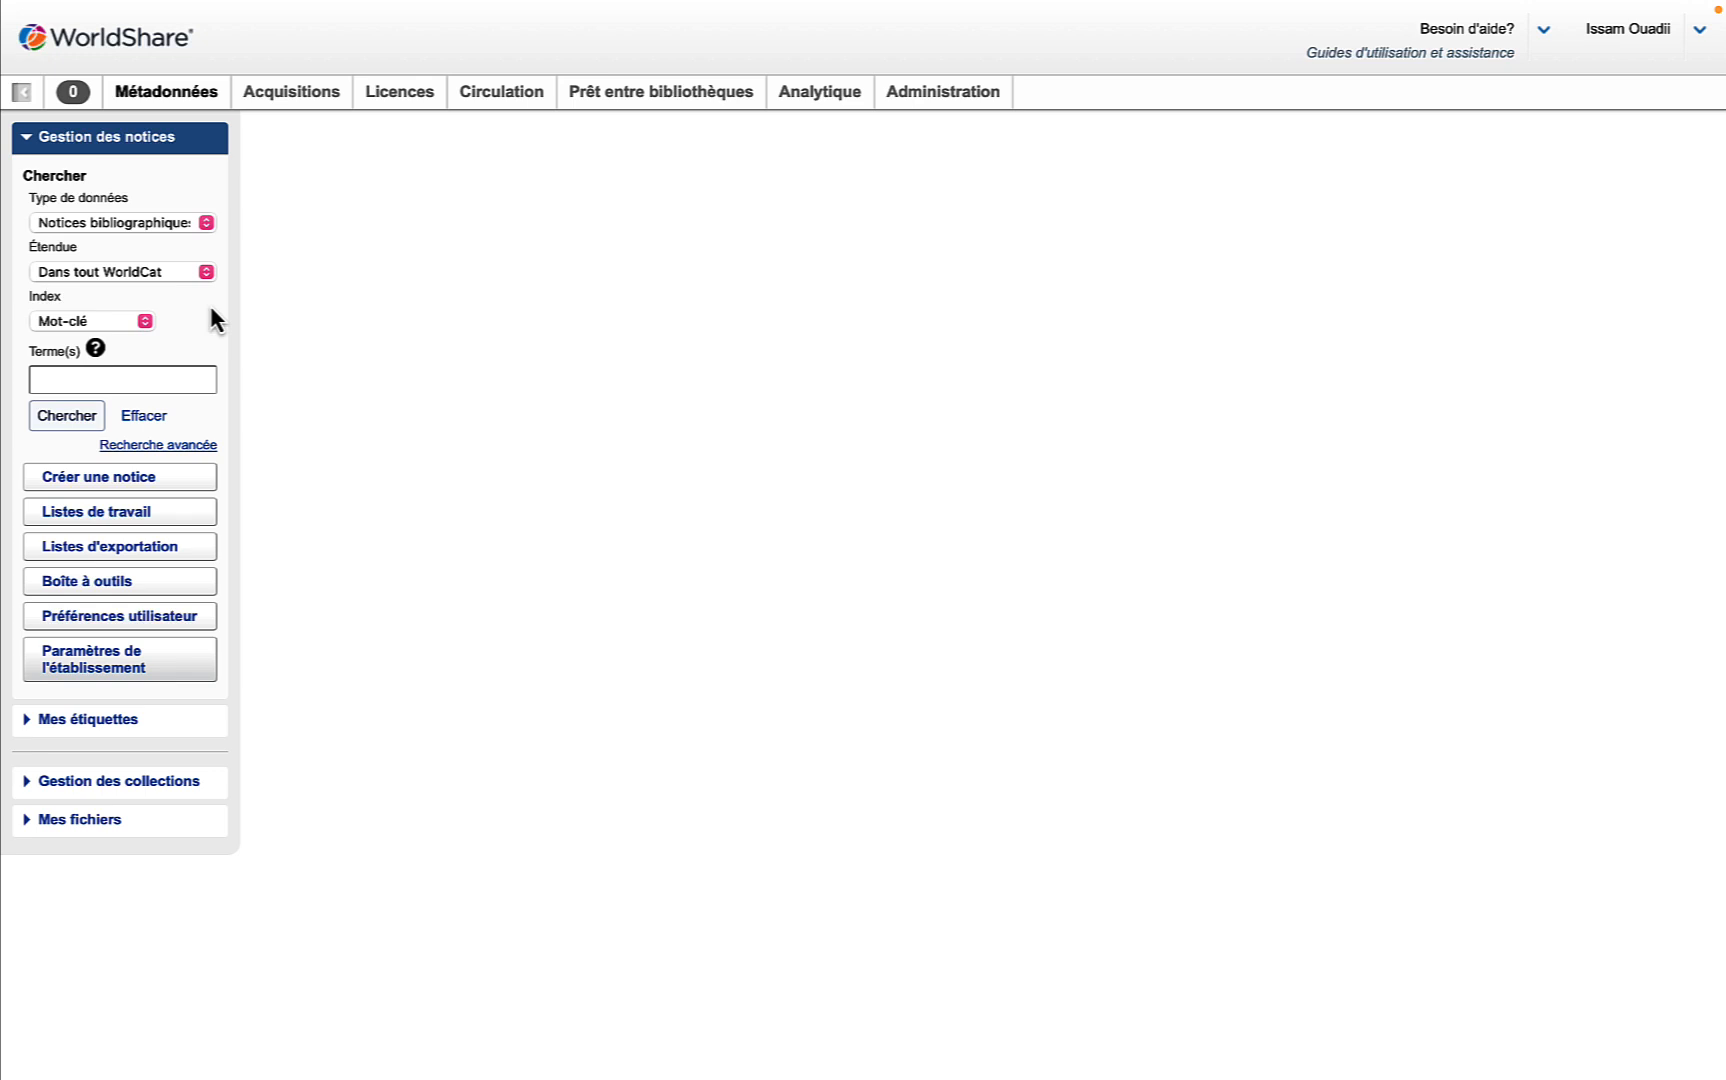
pyautogui.click(144, 322)
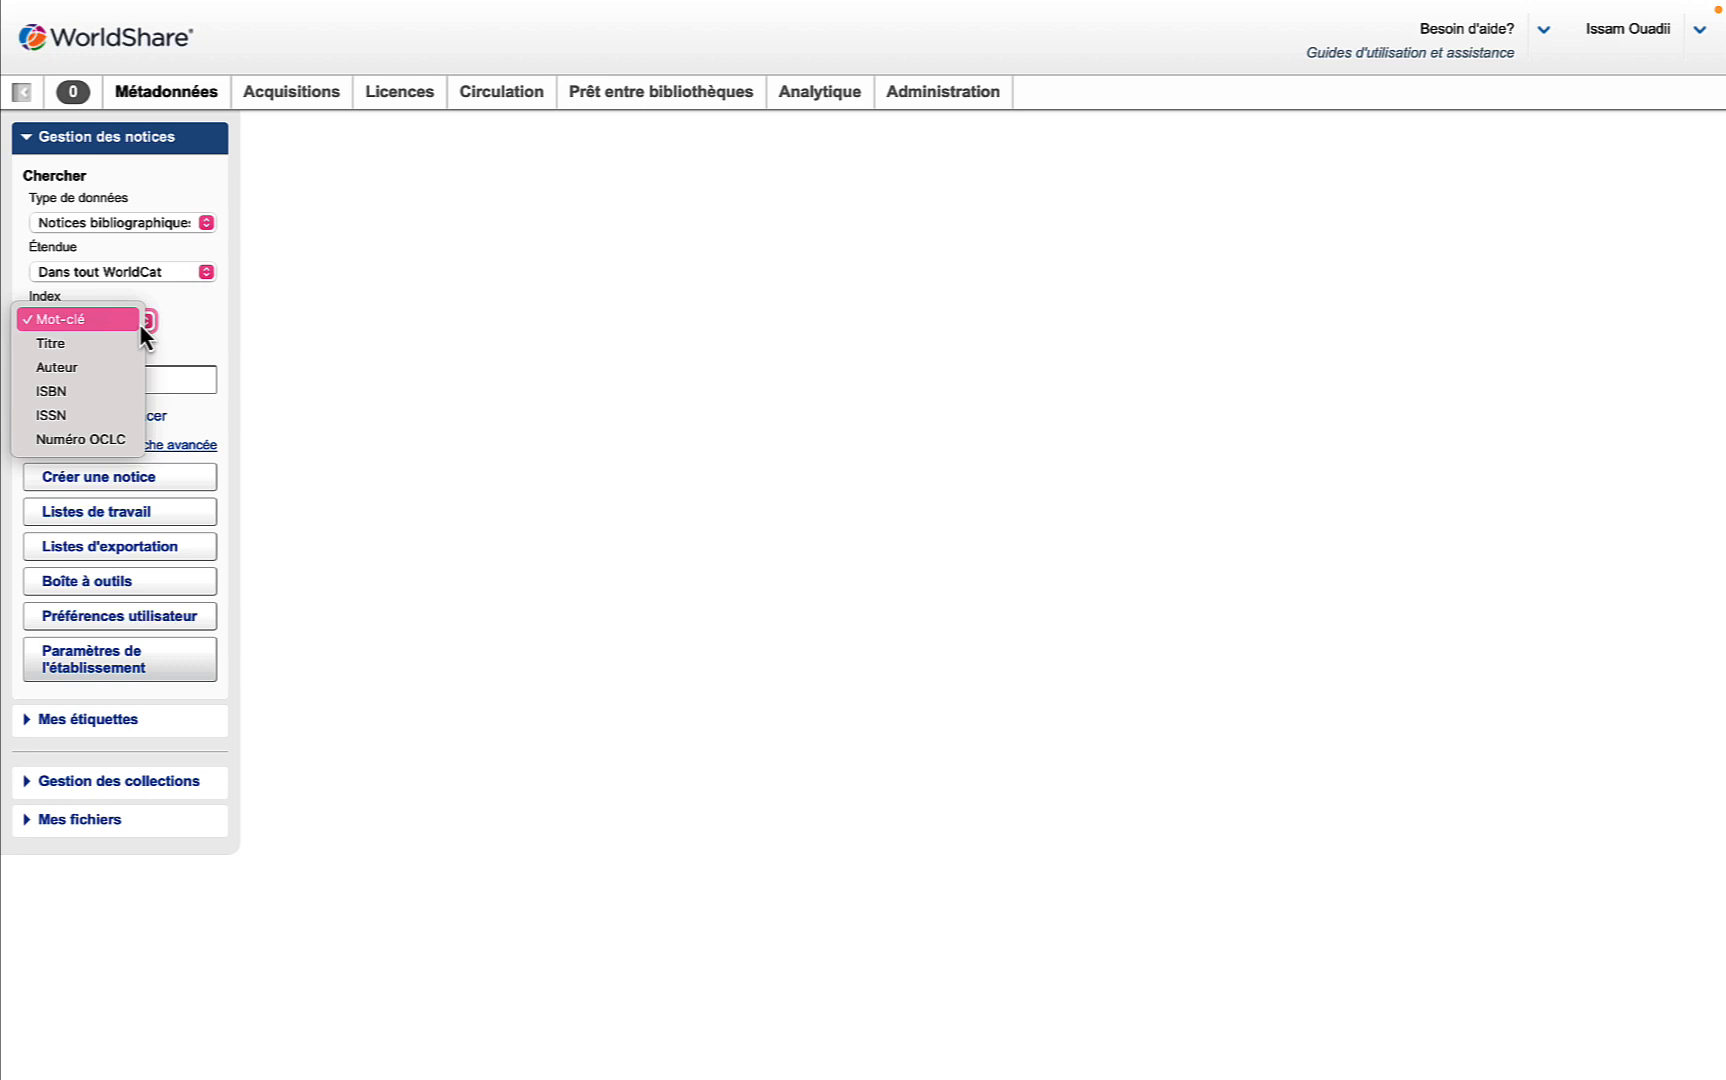
pyautogui.click(65, 413)
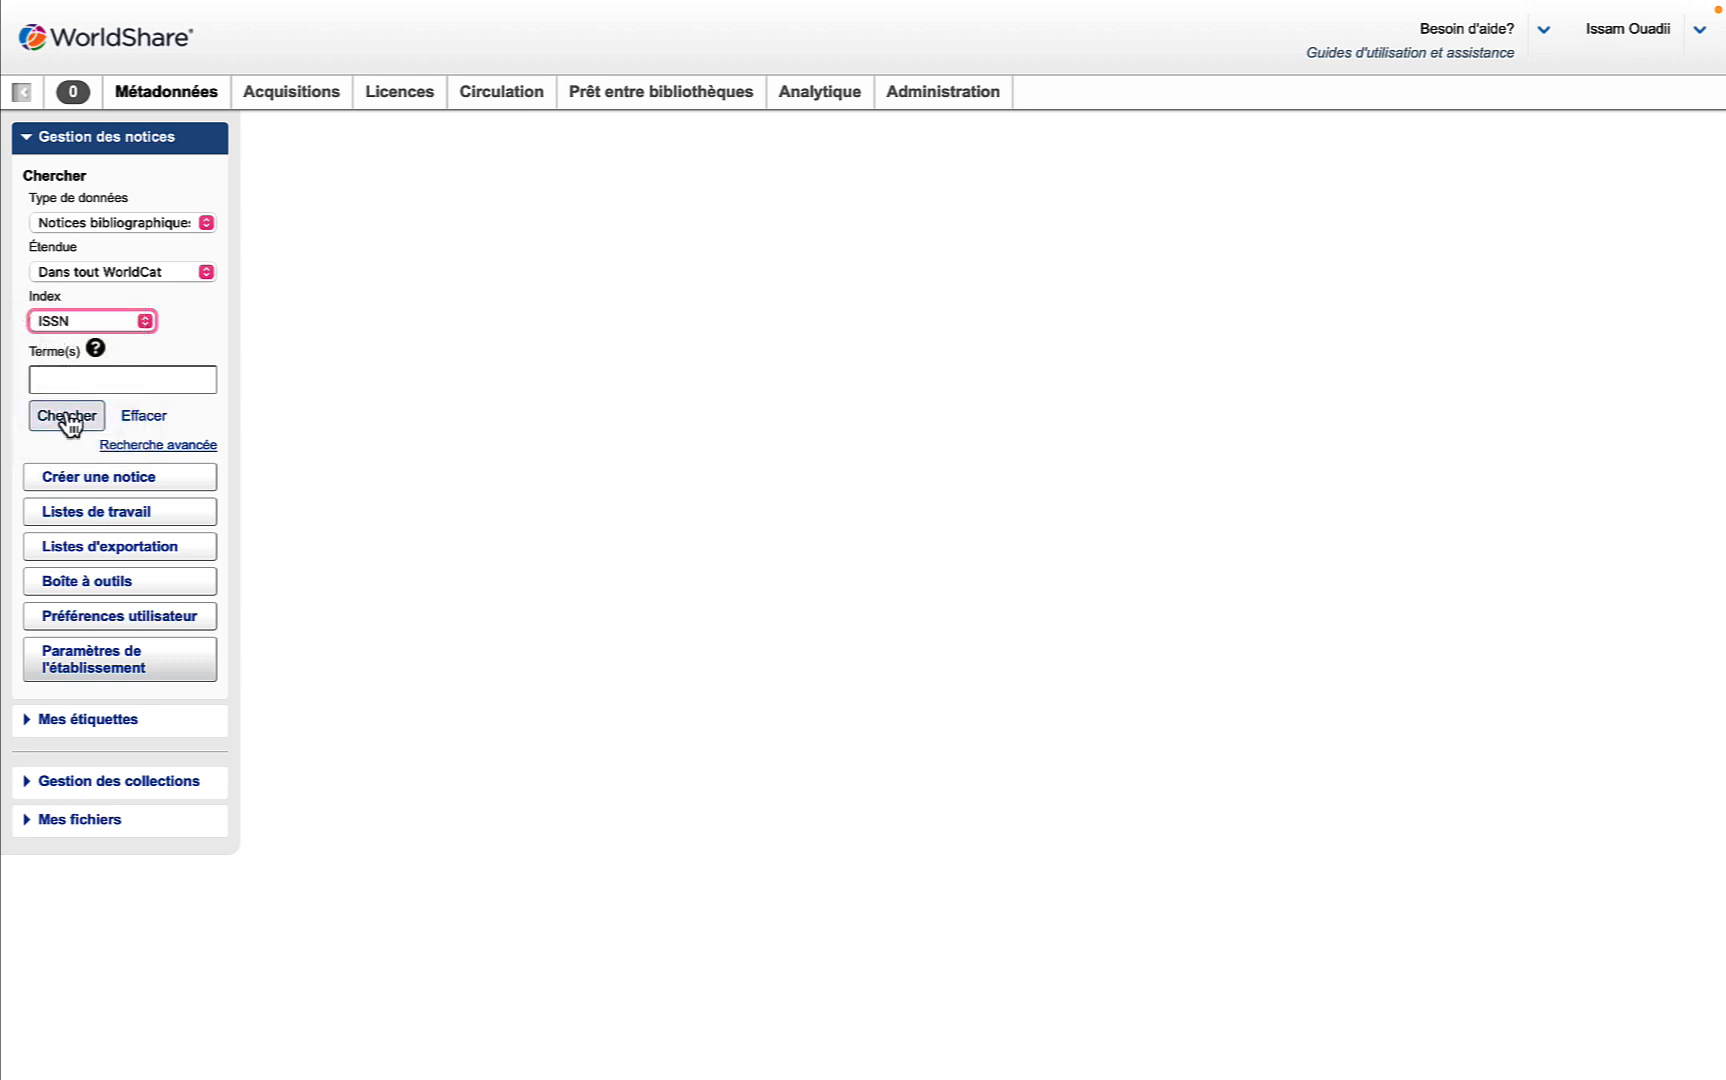
pyautogui.click(164, 382)
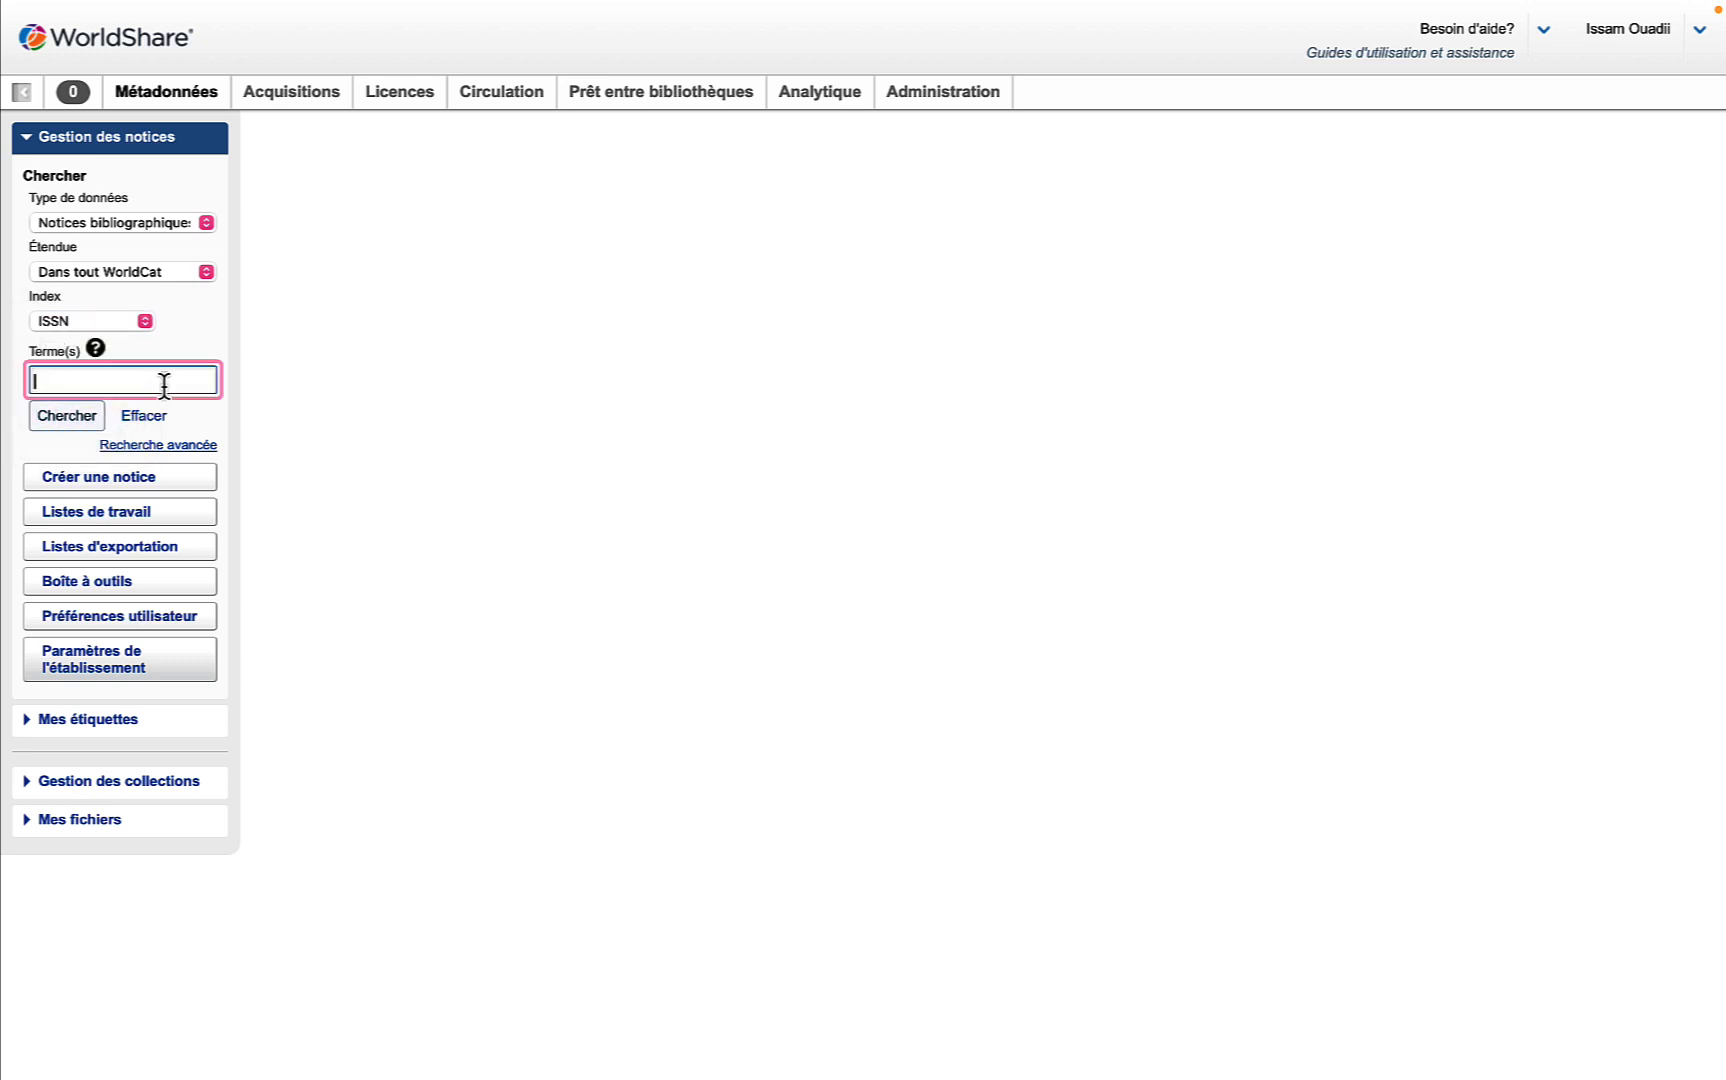
pyautogui.write('0779-7389')
pyautogui.click(88, 422)
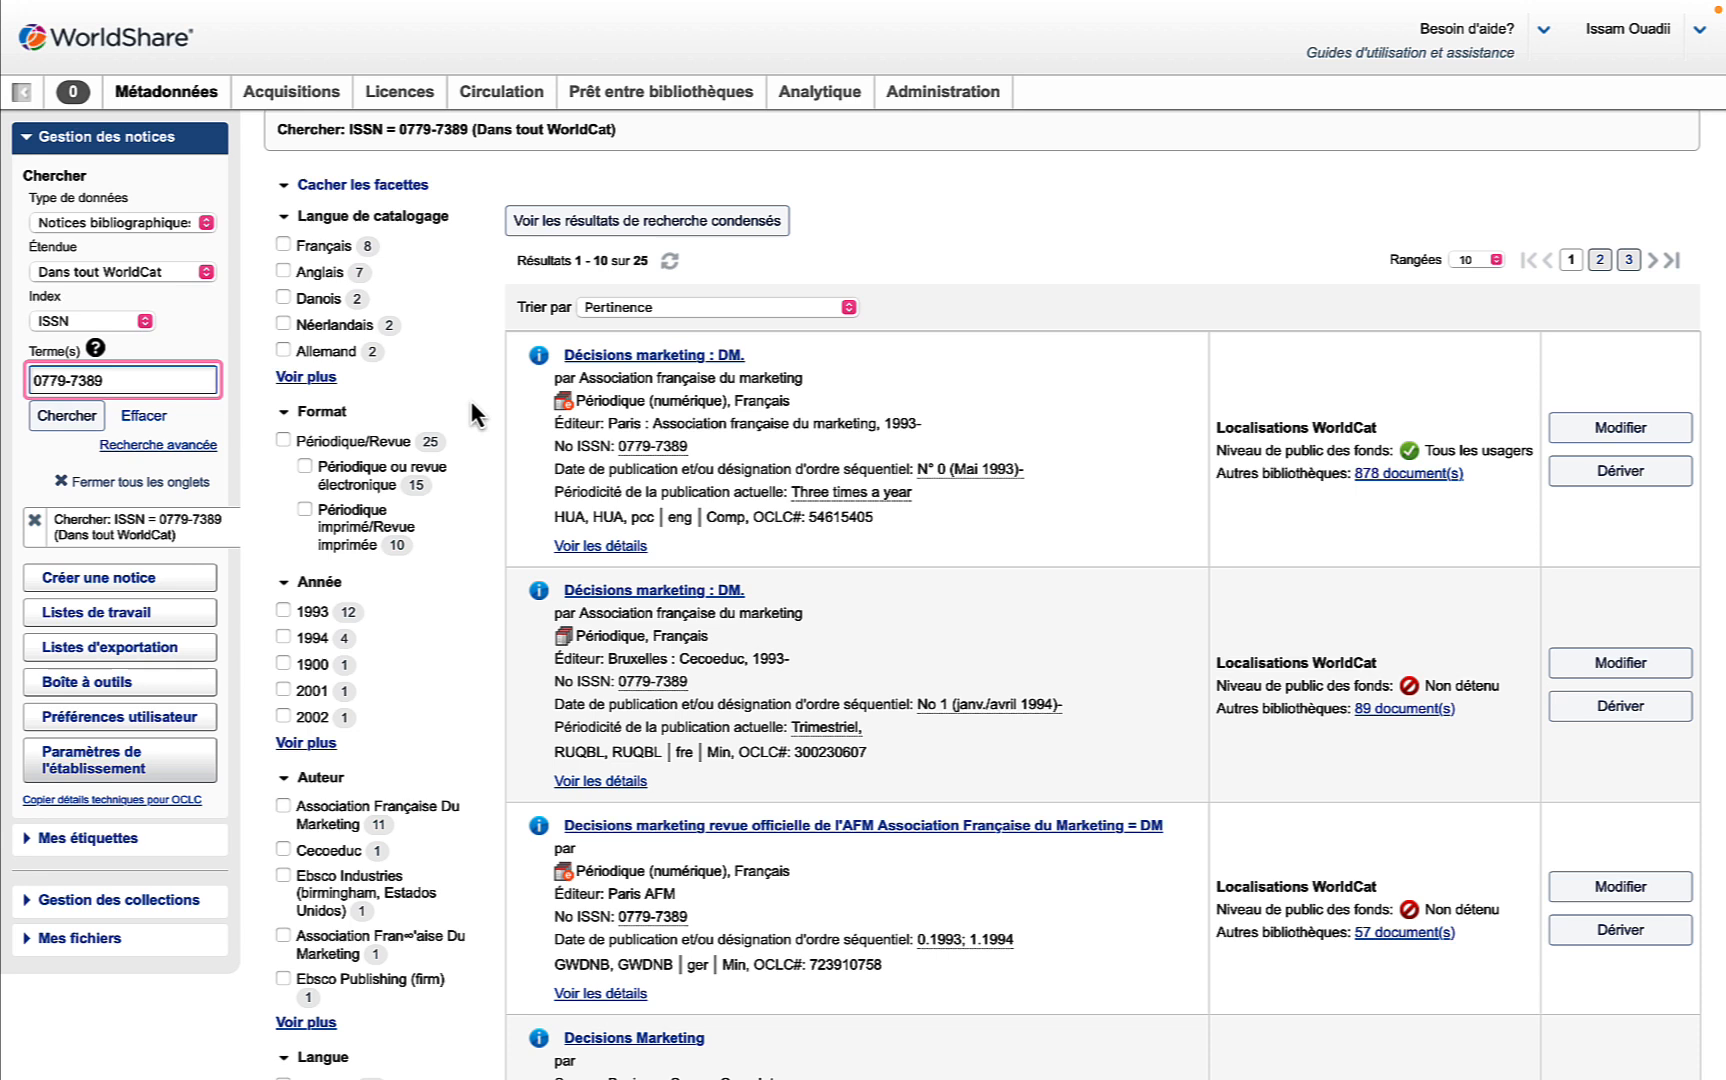
# Step: Examine all columns of the search results in the condensed view, and return to the enriched results
pyautogui.click(471, 402)
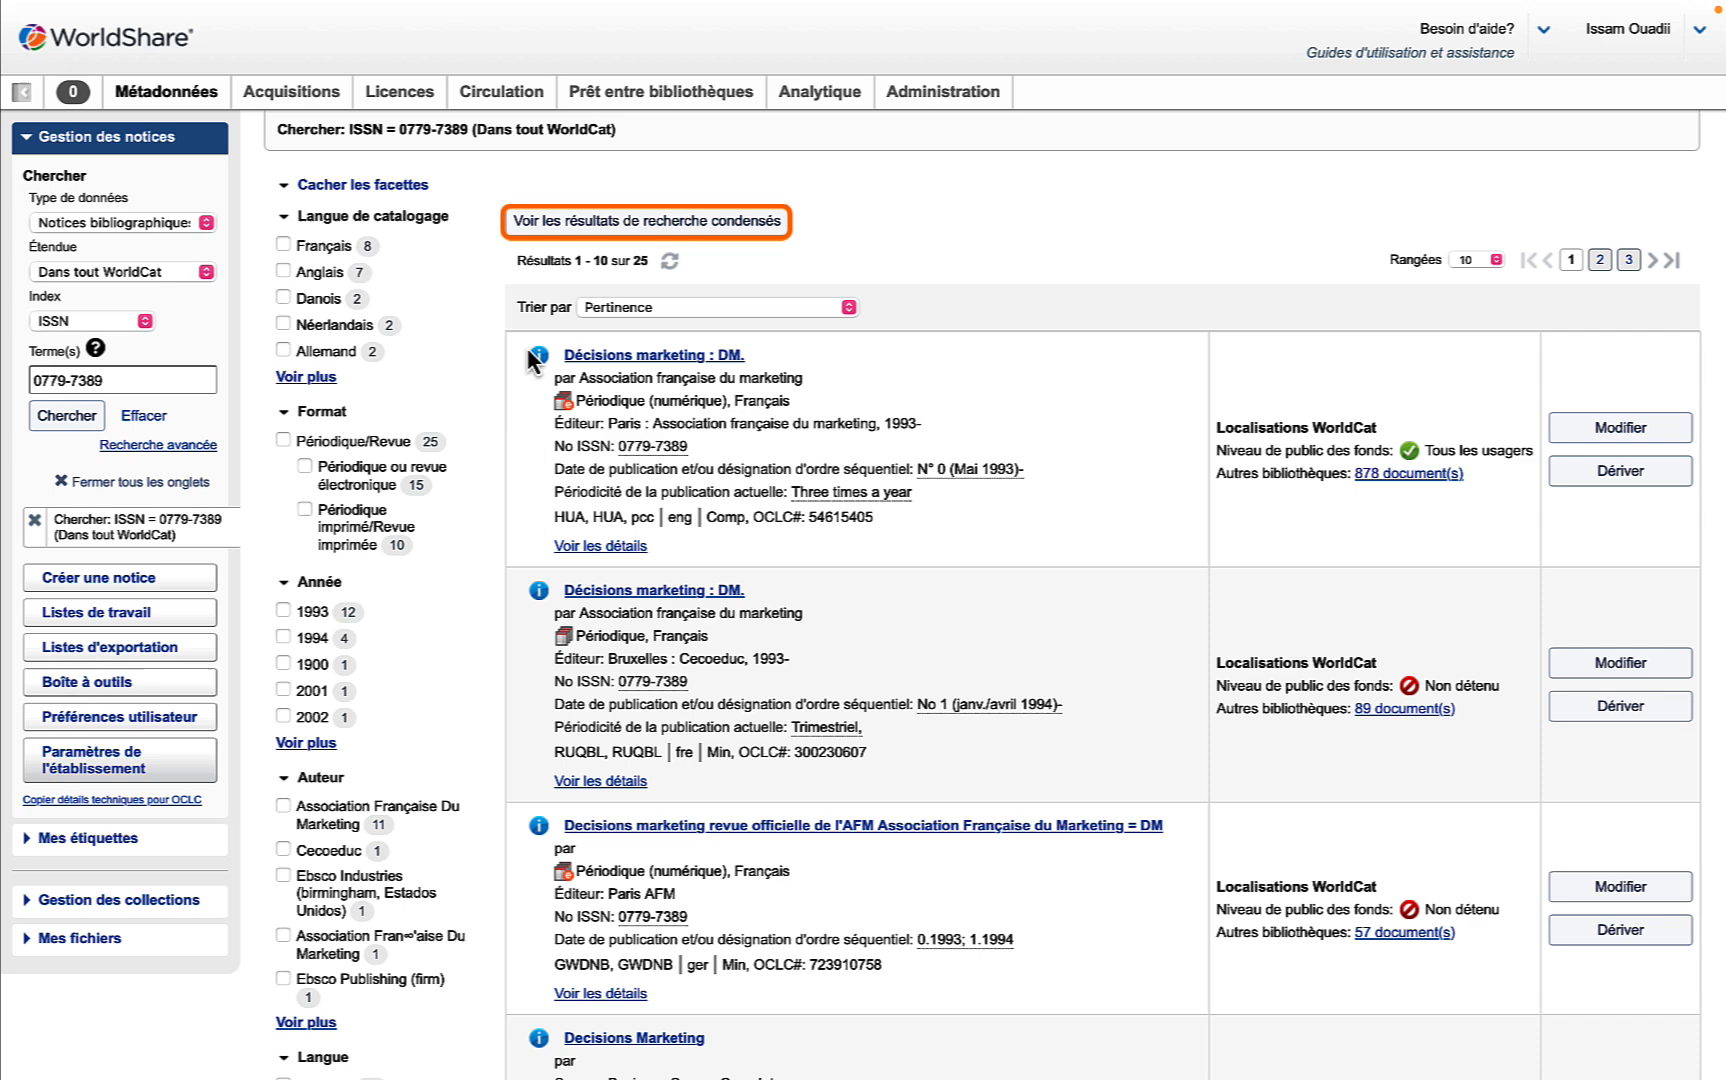
pyautogui.click(718, 222)
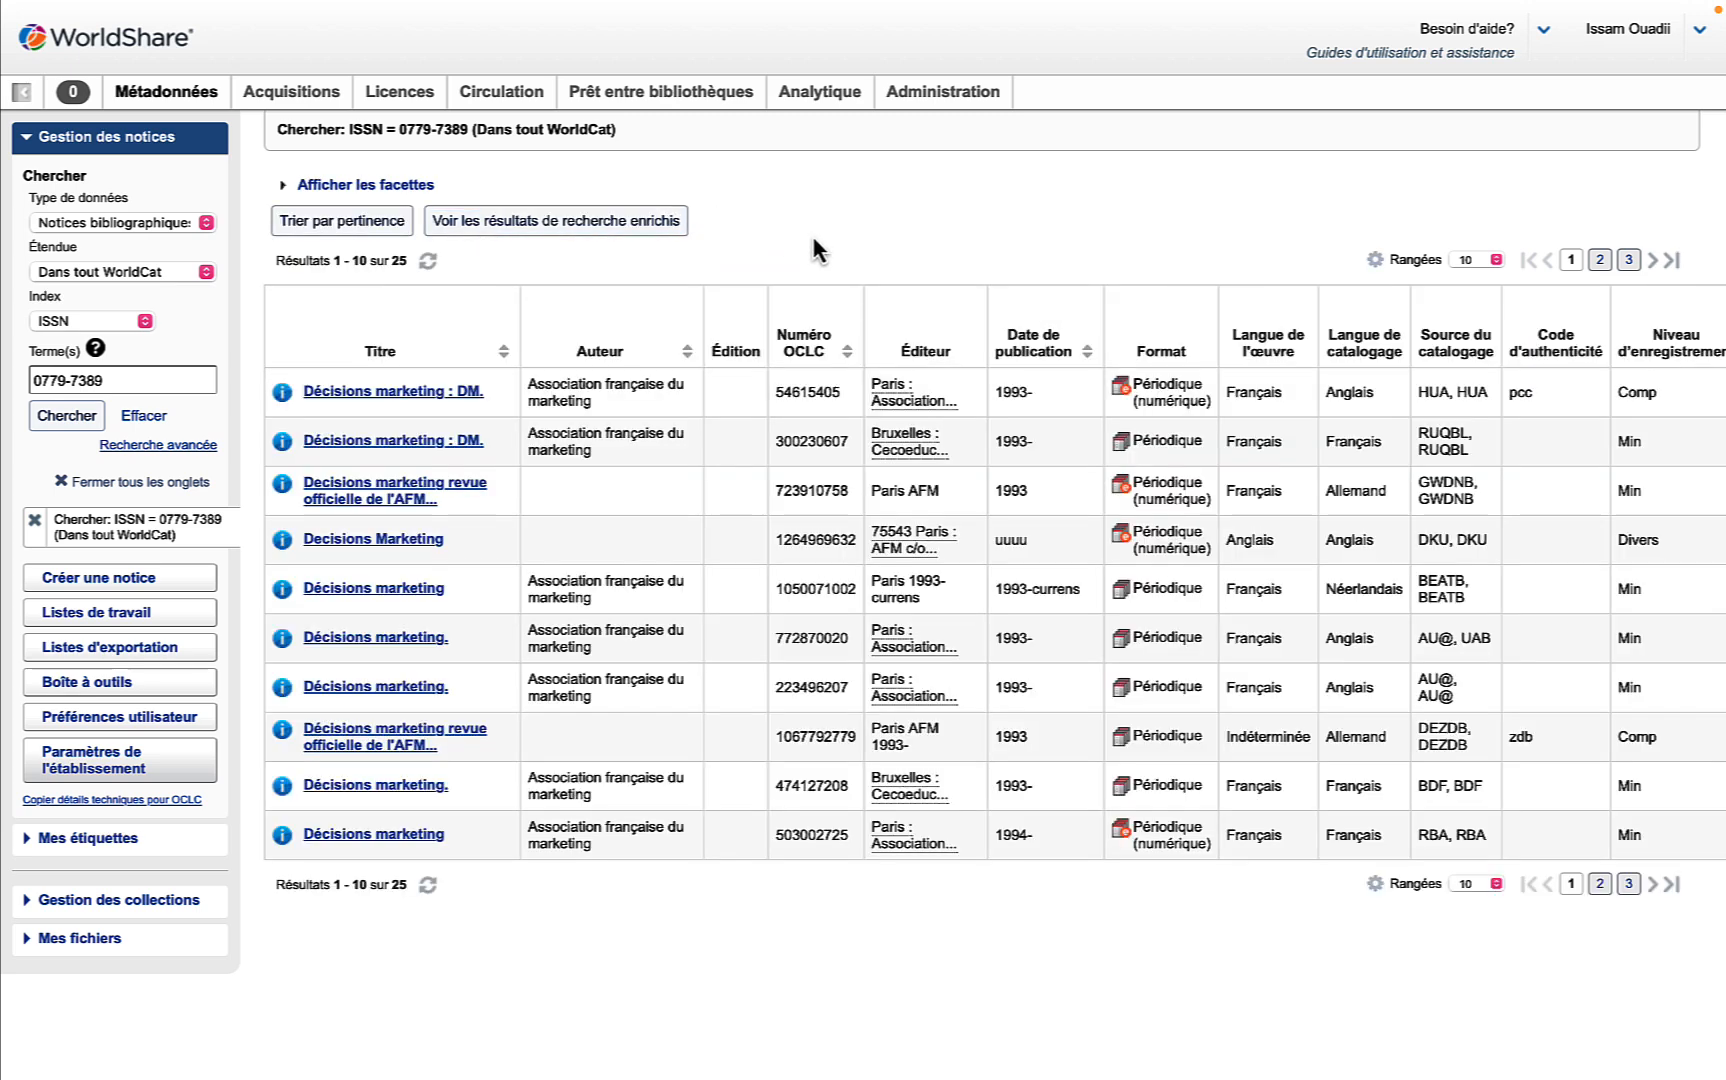
pyautogui.hscroll(3, 673, 480)
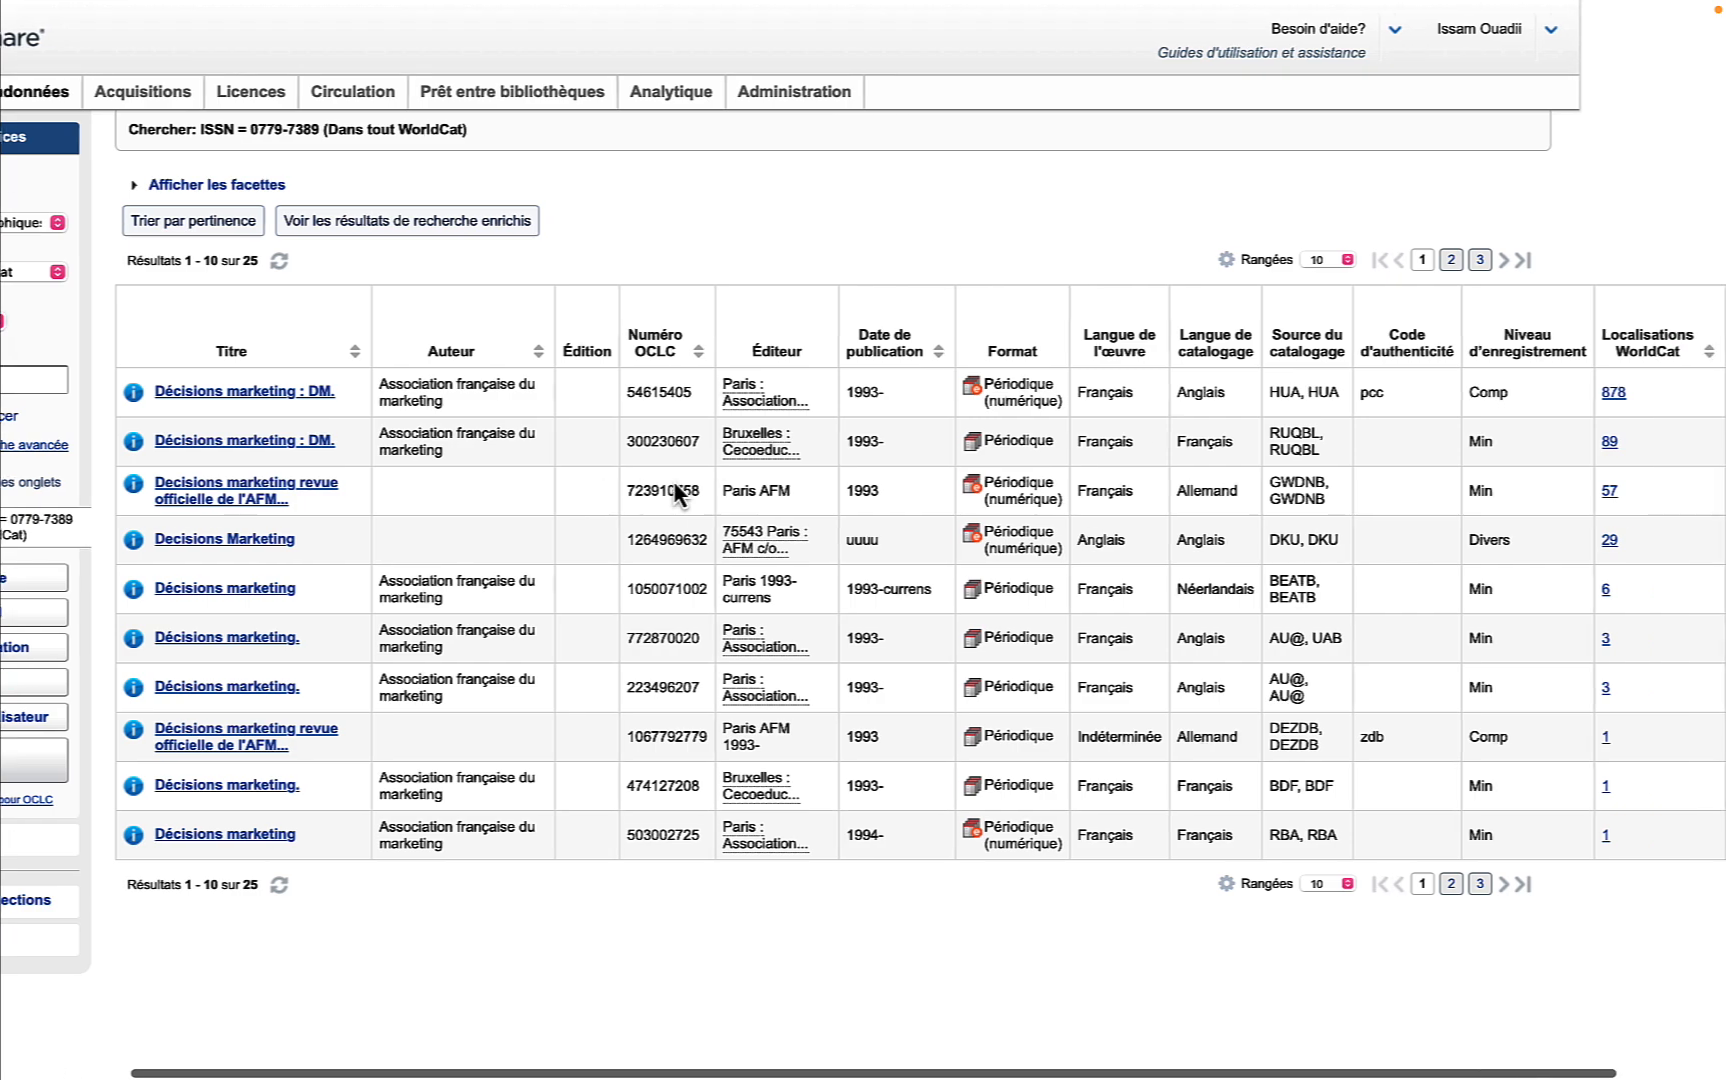
pyautogui.hscroll(3, 674, 484)
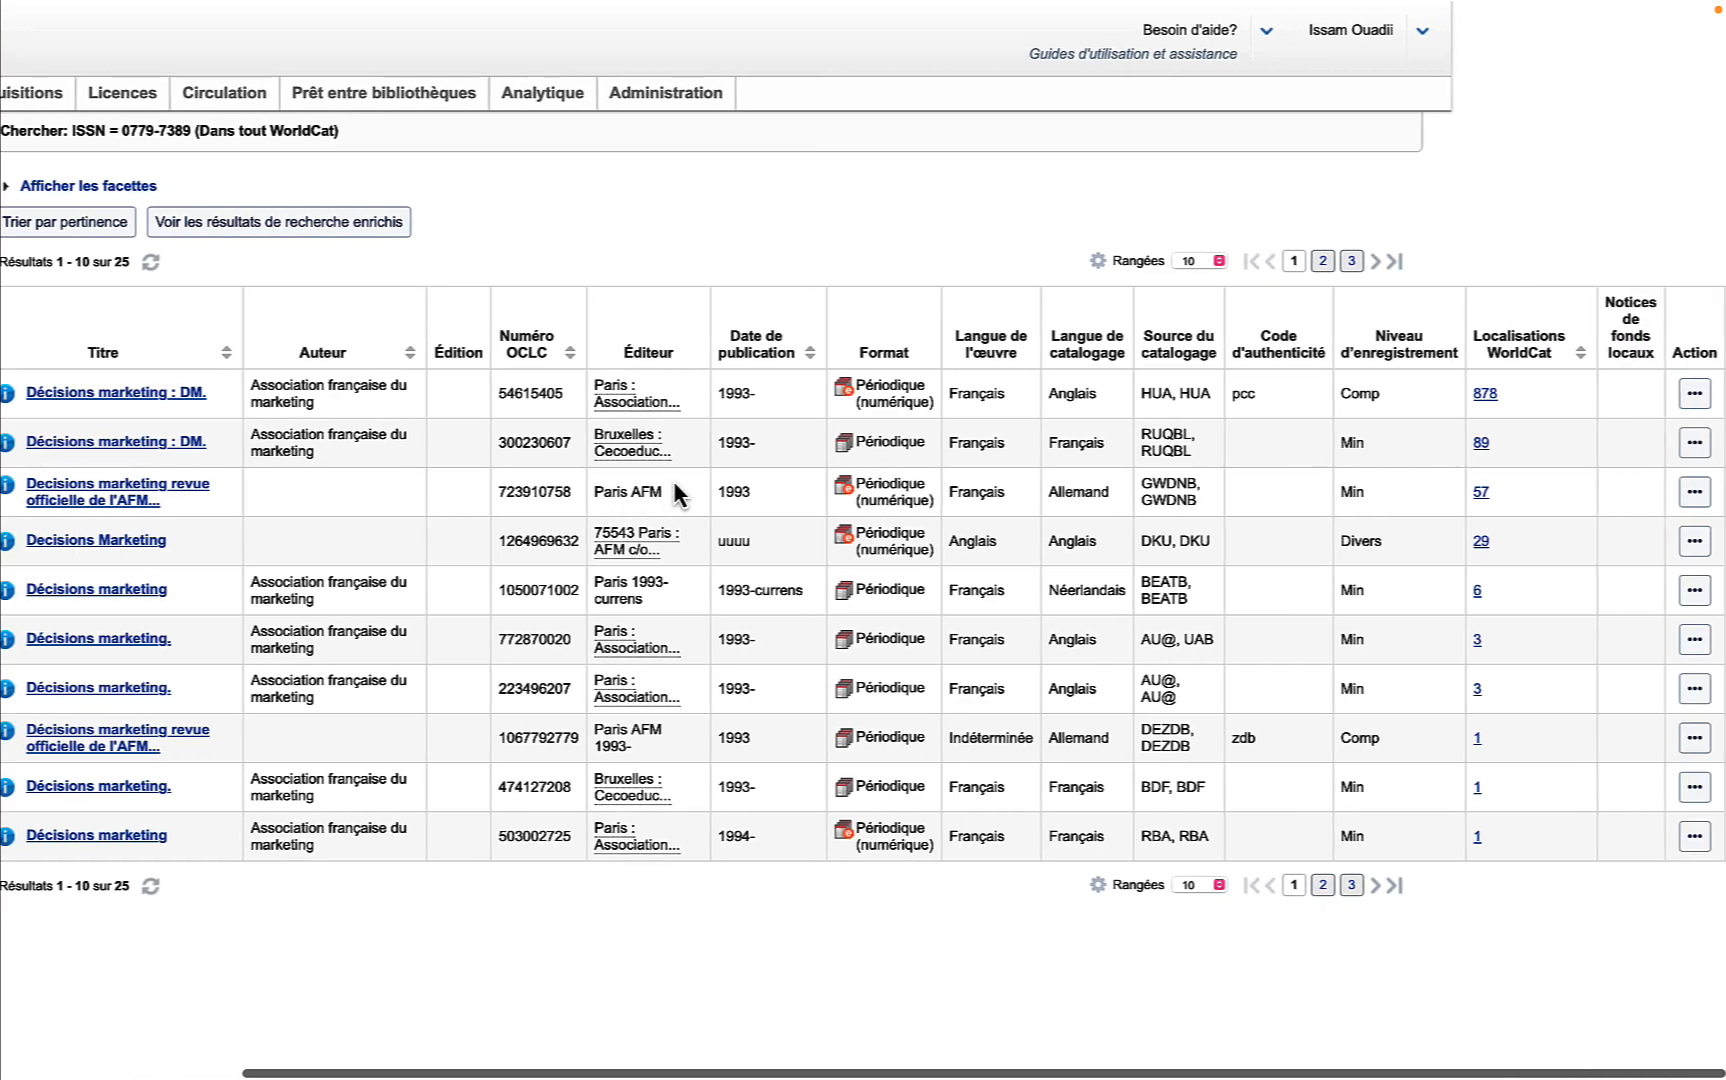
pyautogui.hscroll(-6, 677, 490)
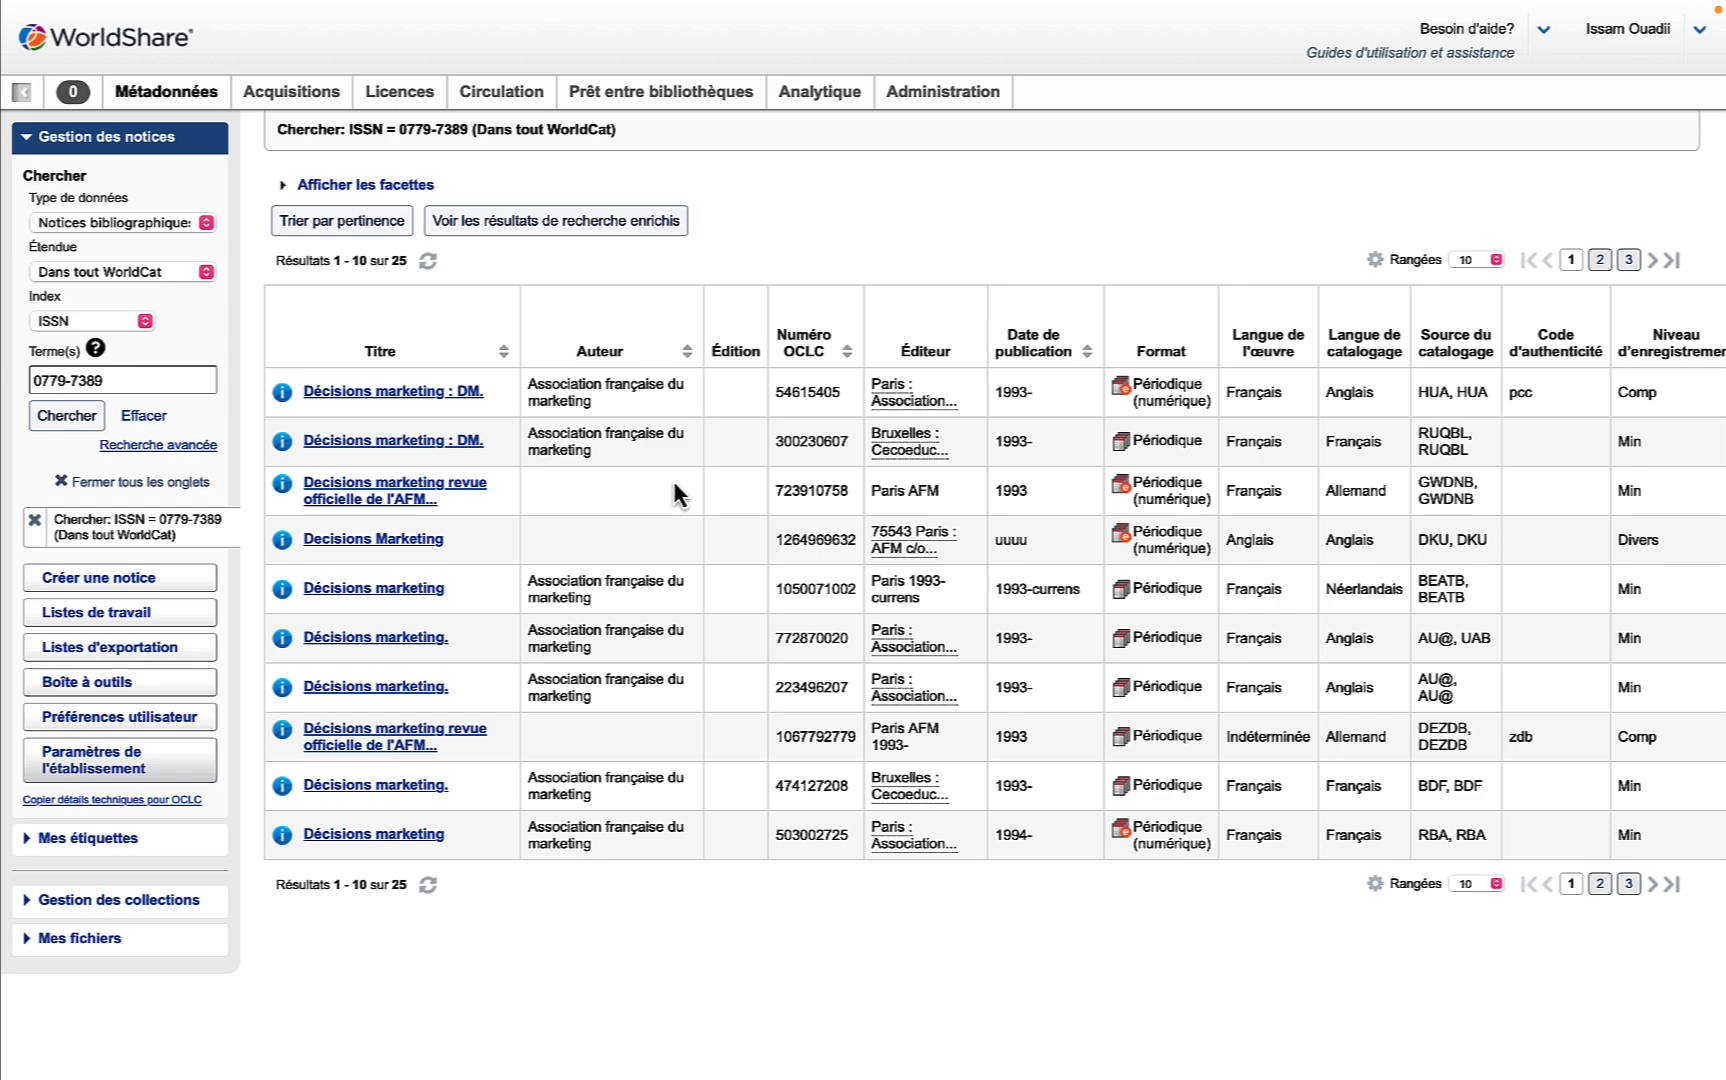
pyautogui.click(663, 222)
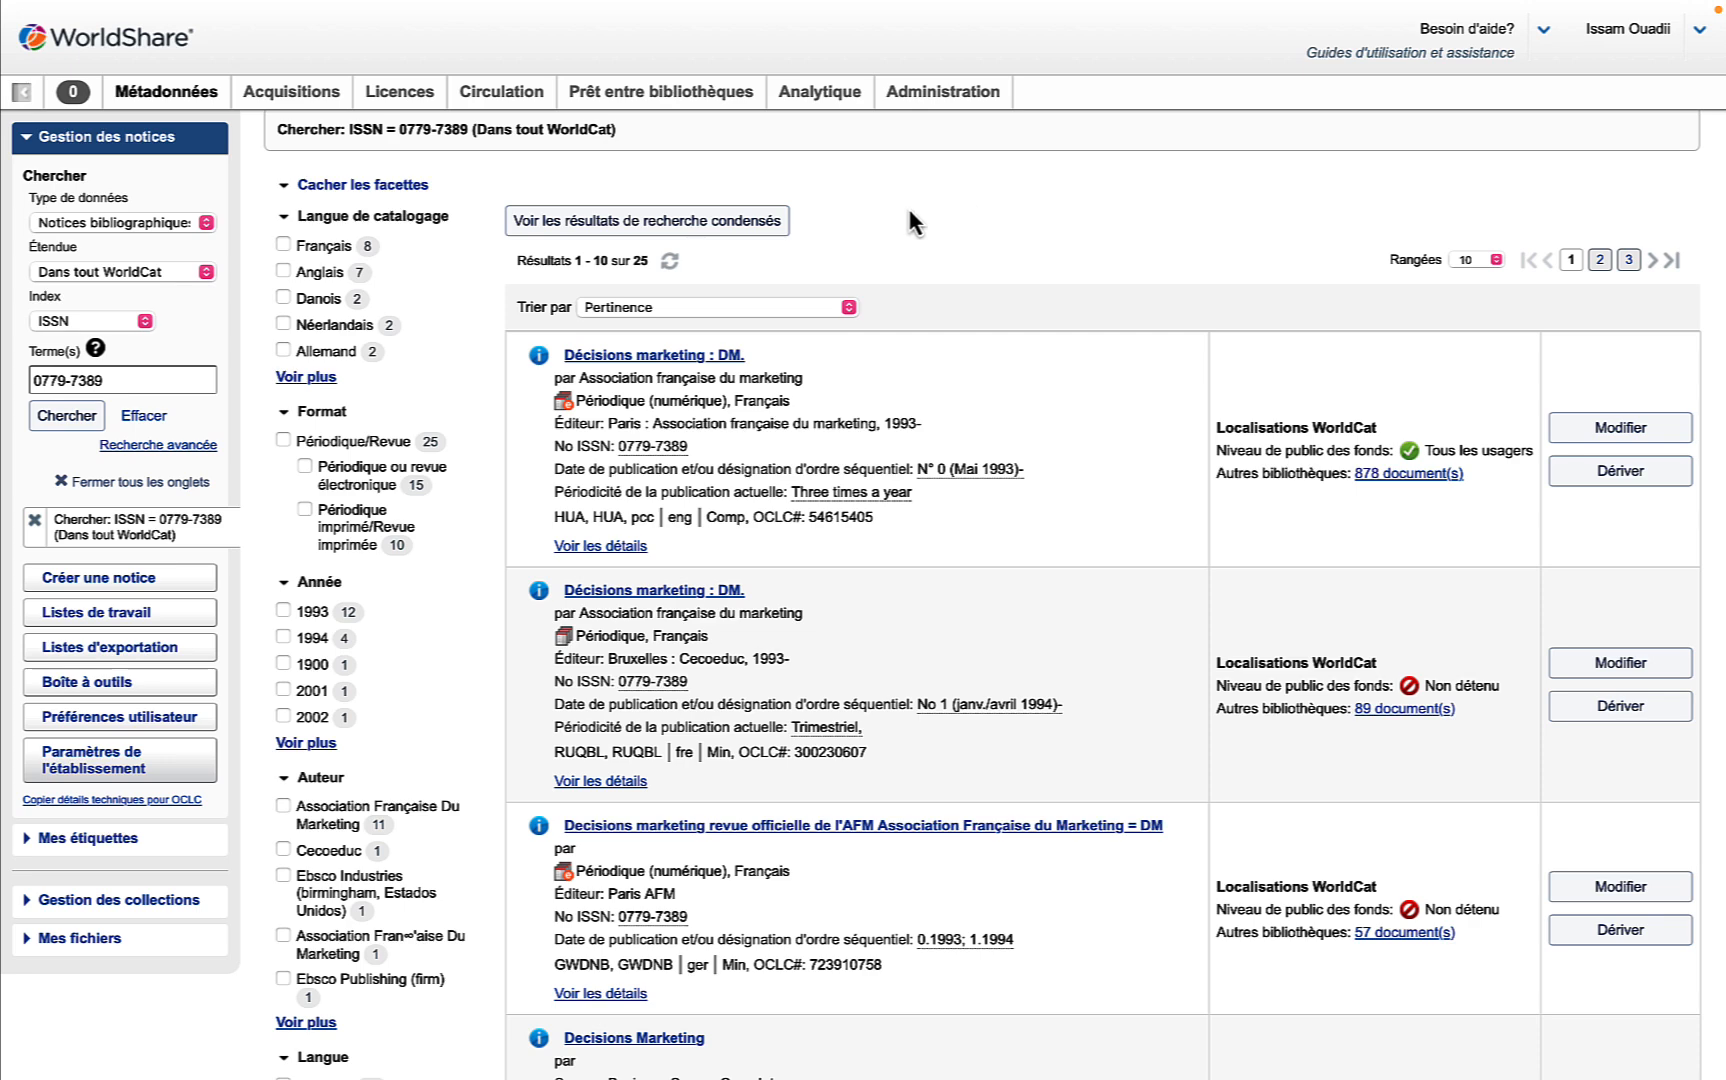
# Step: Filter the results to cataloguing language Français and format Périodique imprimé/Revue imprimée
pyautogui.click(283, 245)
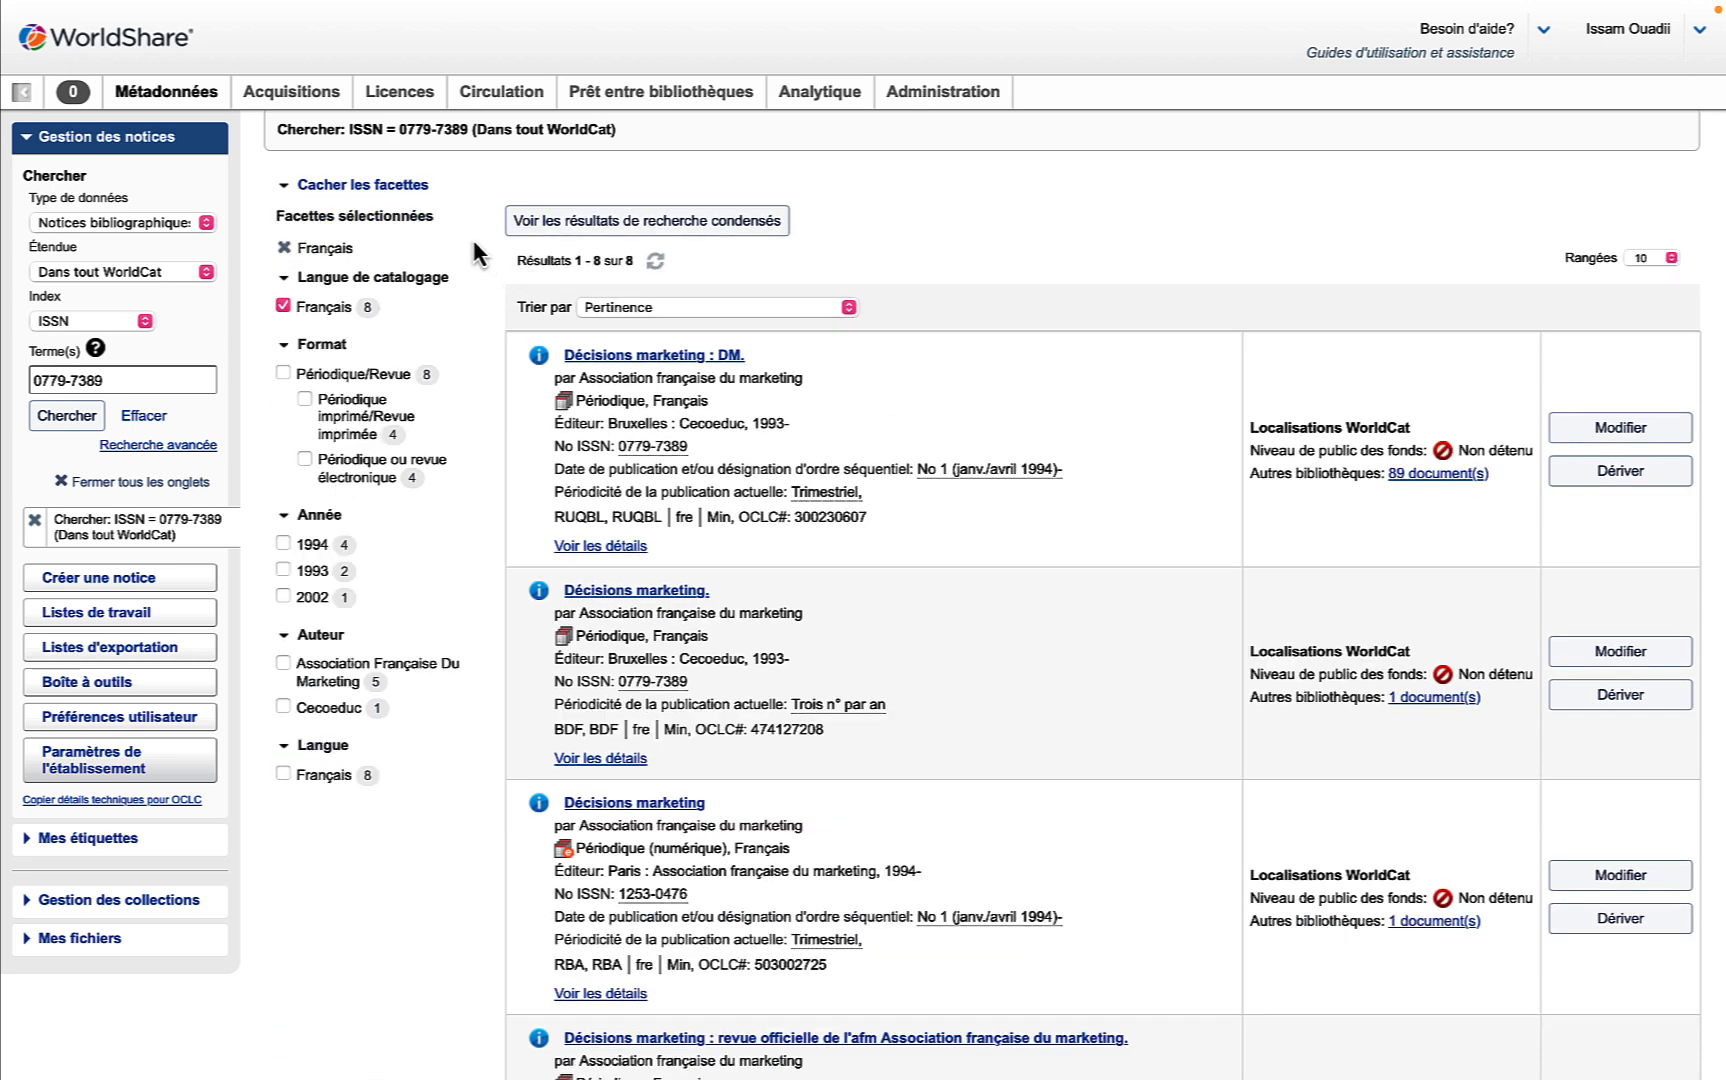
pyautogui.click(305, 399)
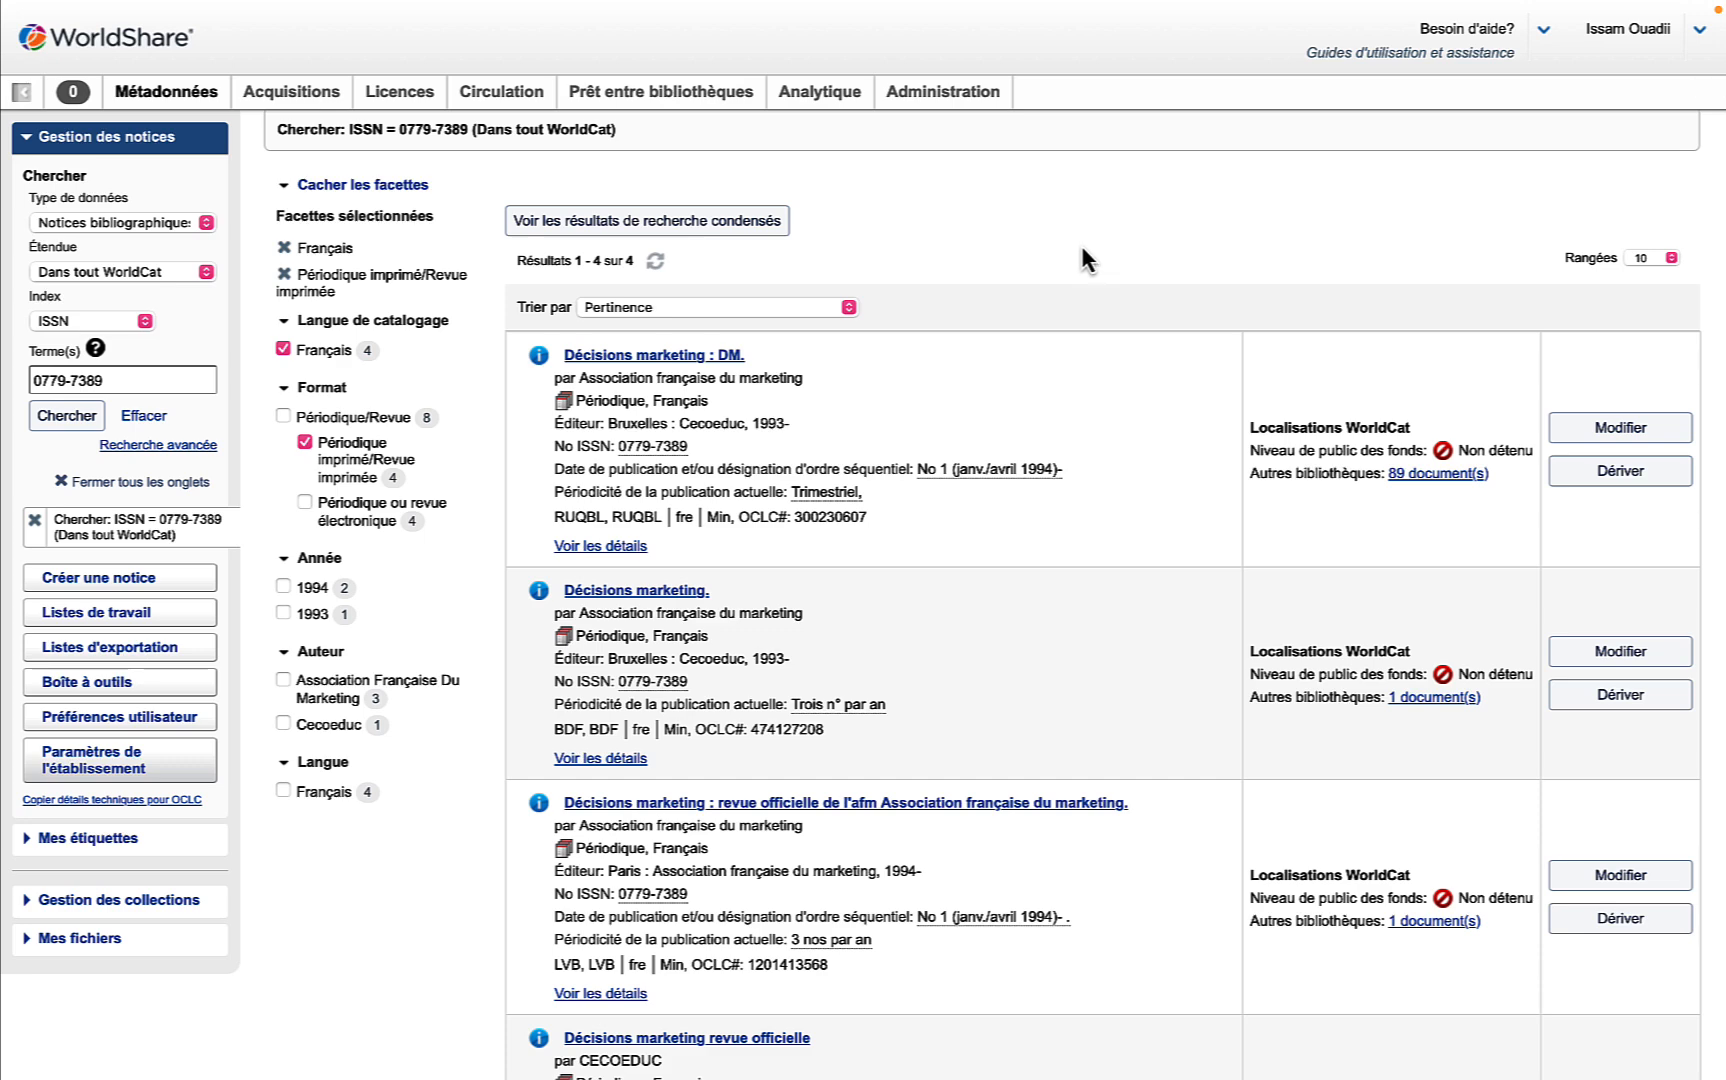
# Step: Open the record "Décisions marketing : DM." published in Brussels by Cecoeduc, and review its MARC fields through to the local holdings section
pyautogui.moveTo(530, 355)
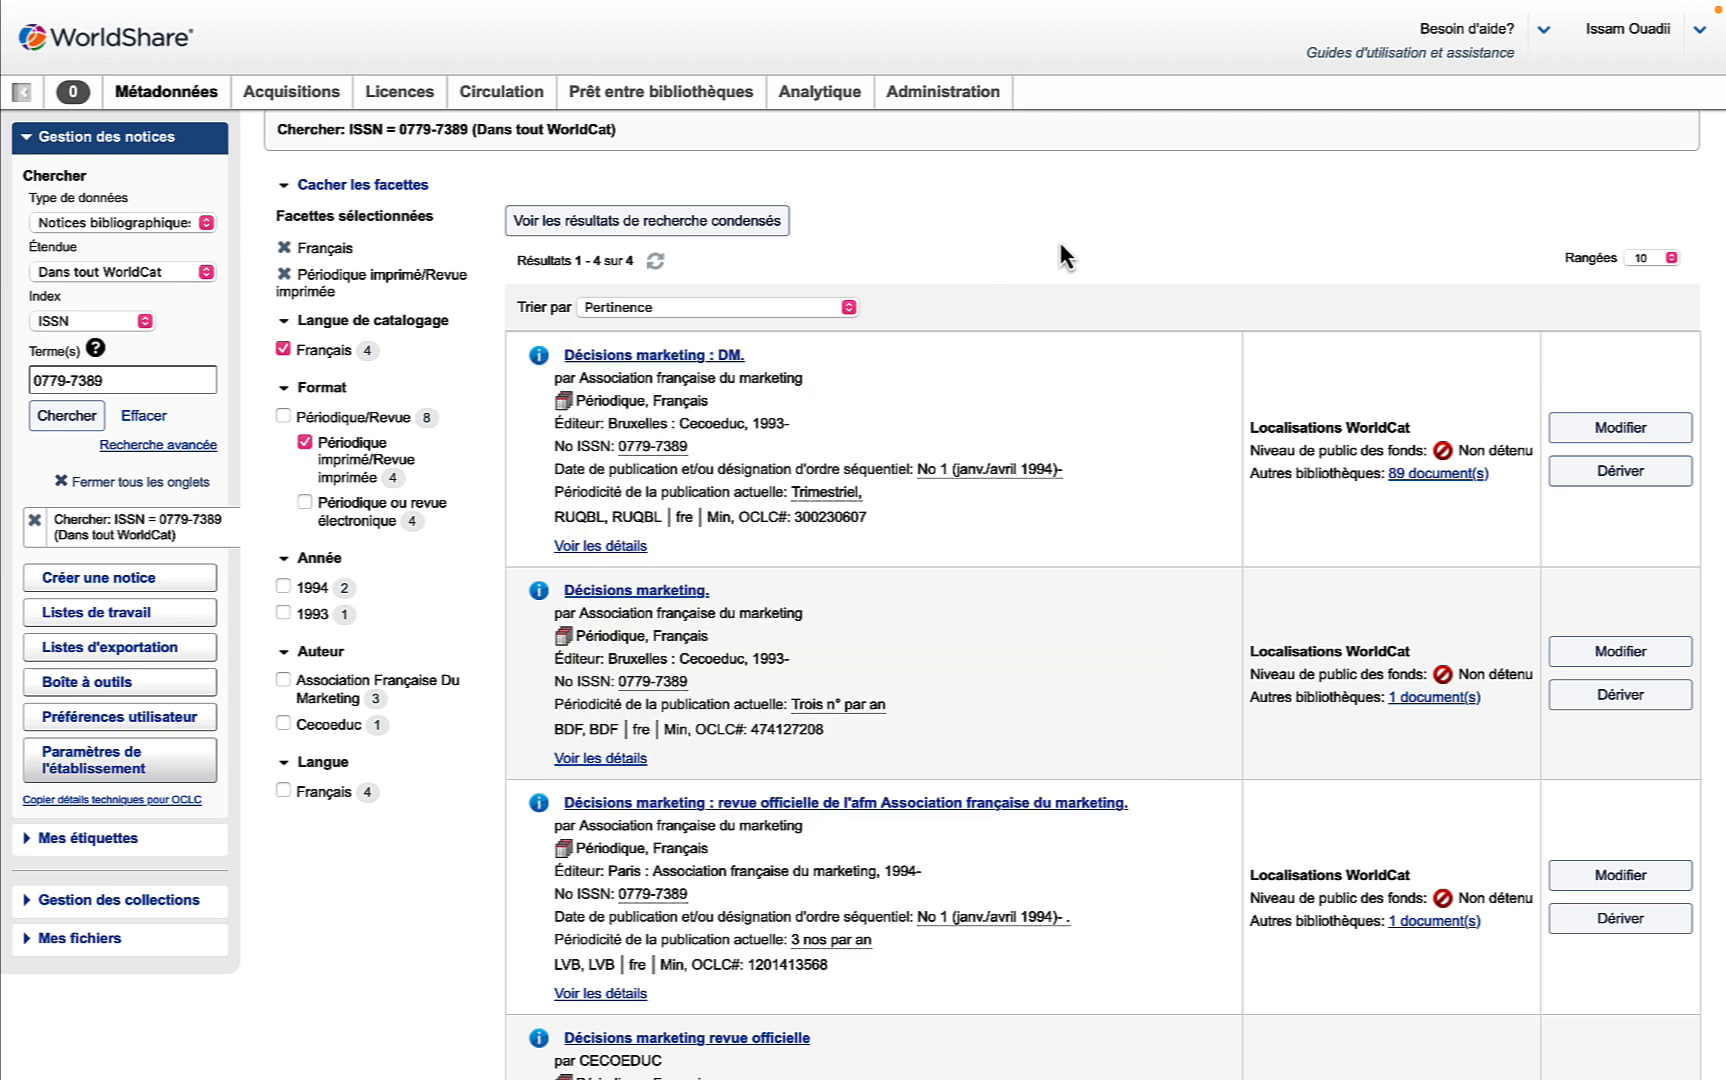
pyautogui.click(728, 360)
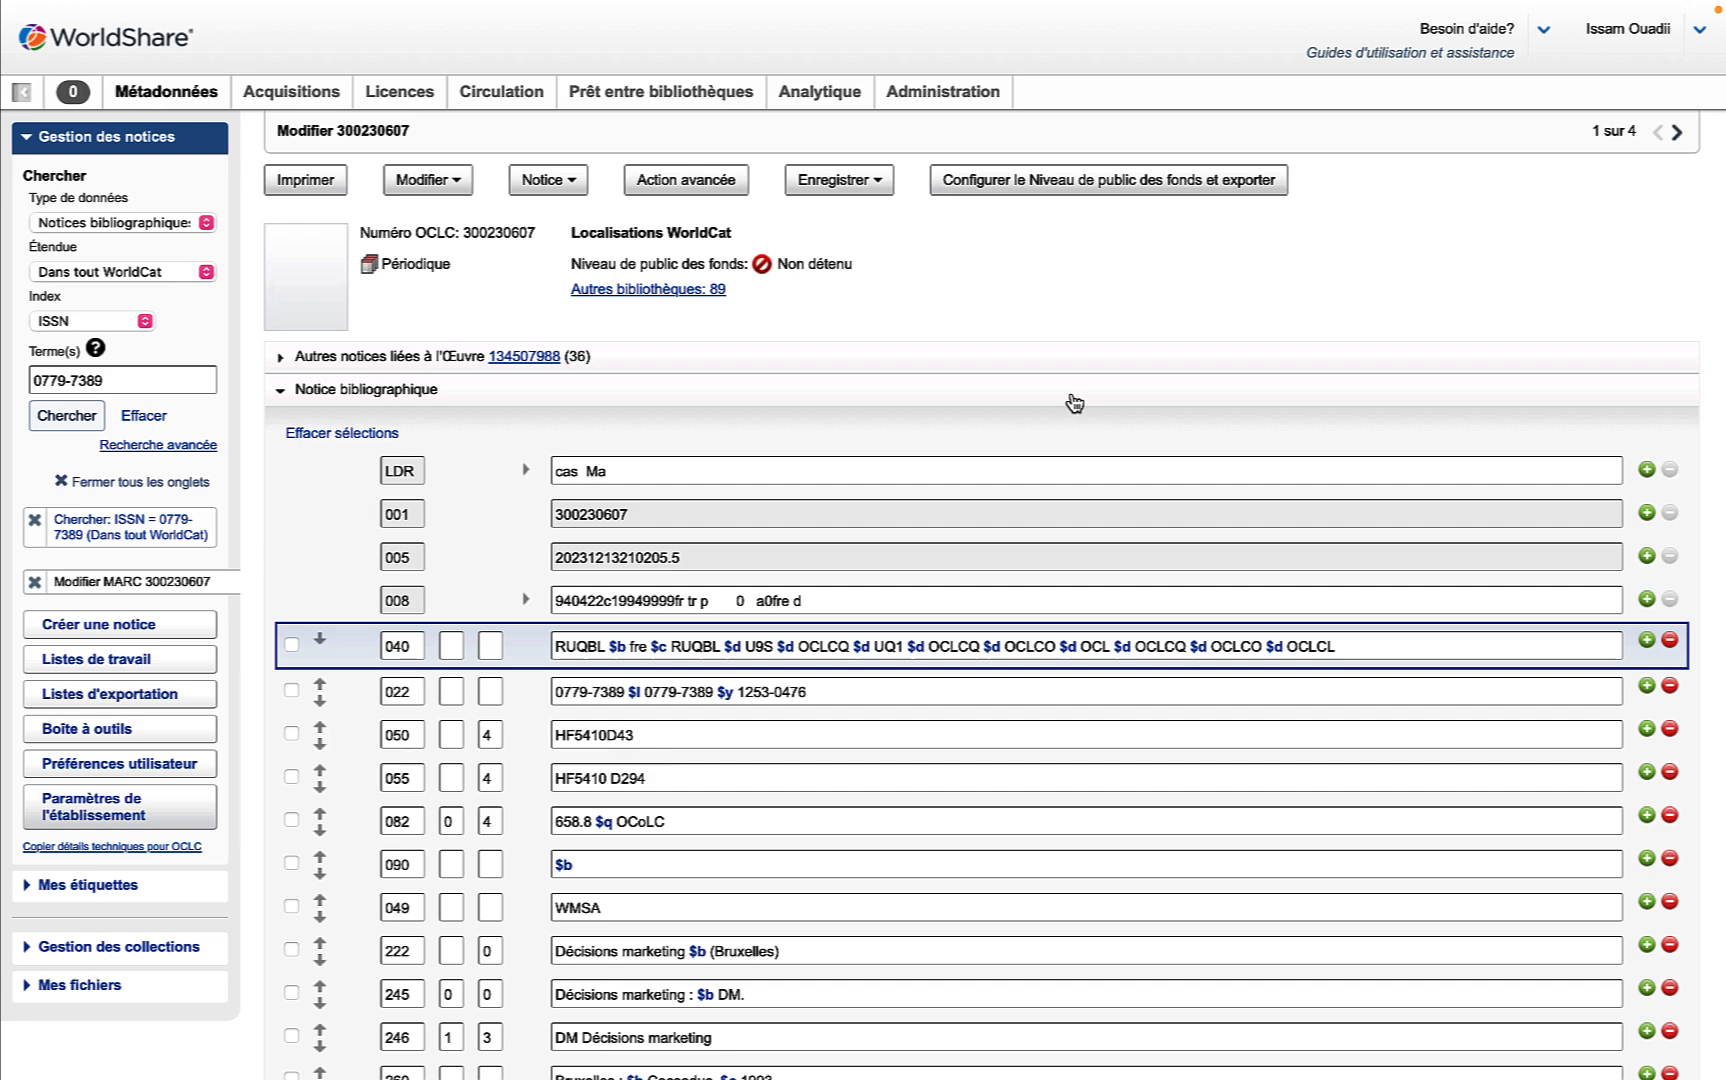
pyautogui.scroll(-6, 1074, 403)
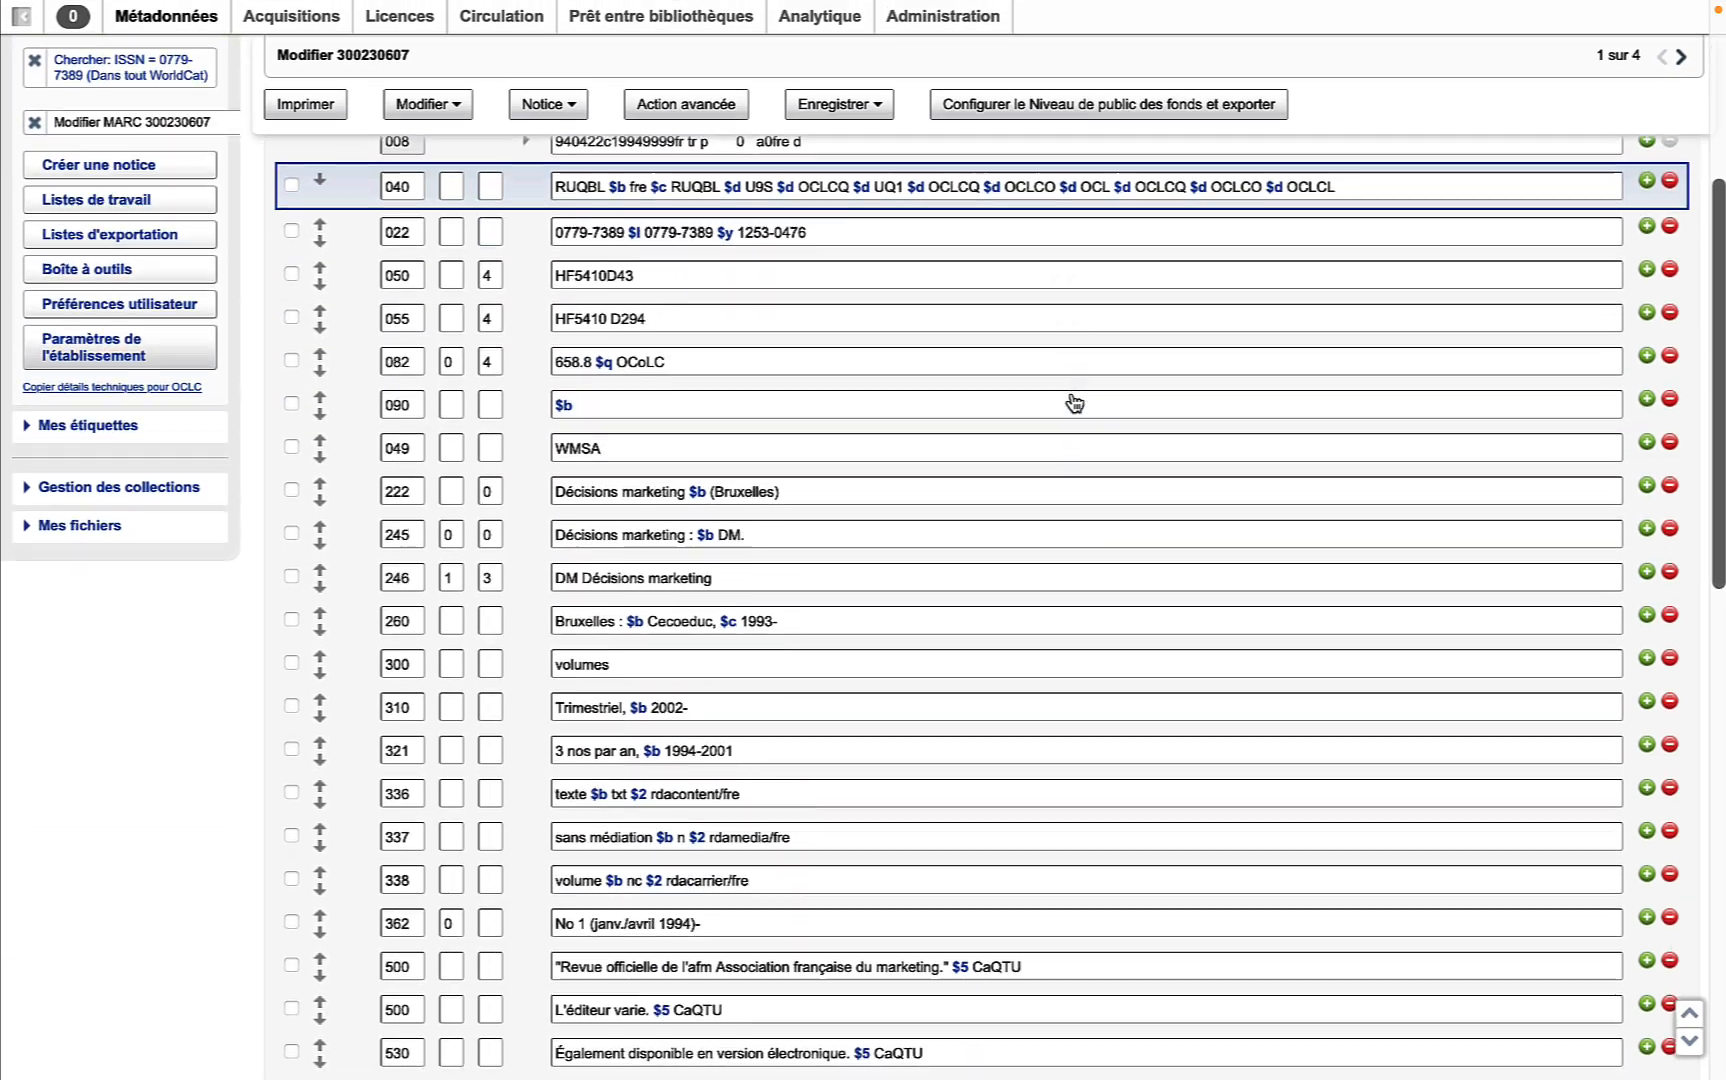
pyautogui.scroll(-11, 1074, 403)
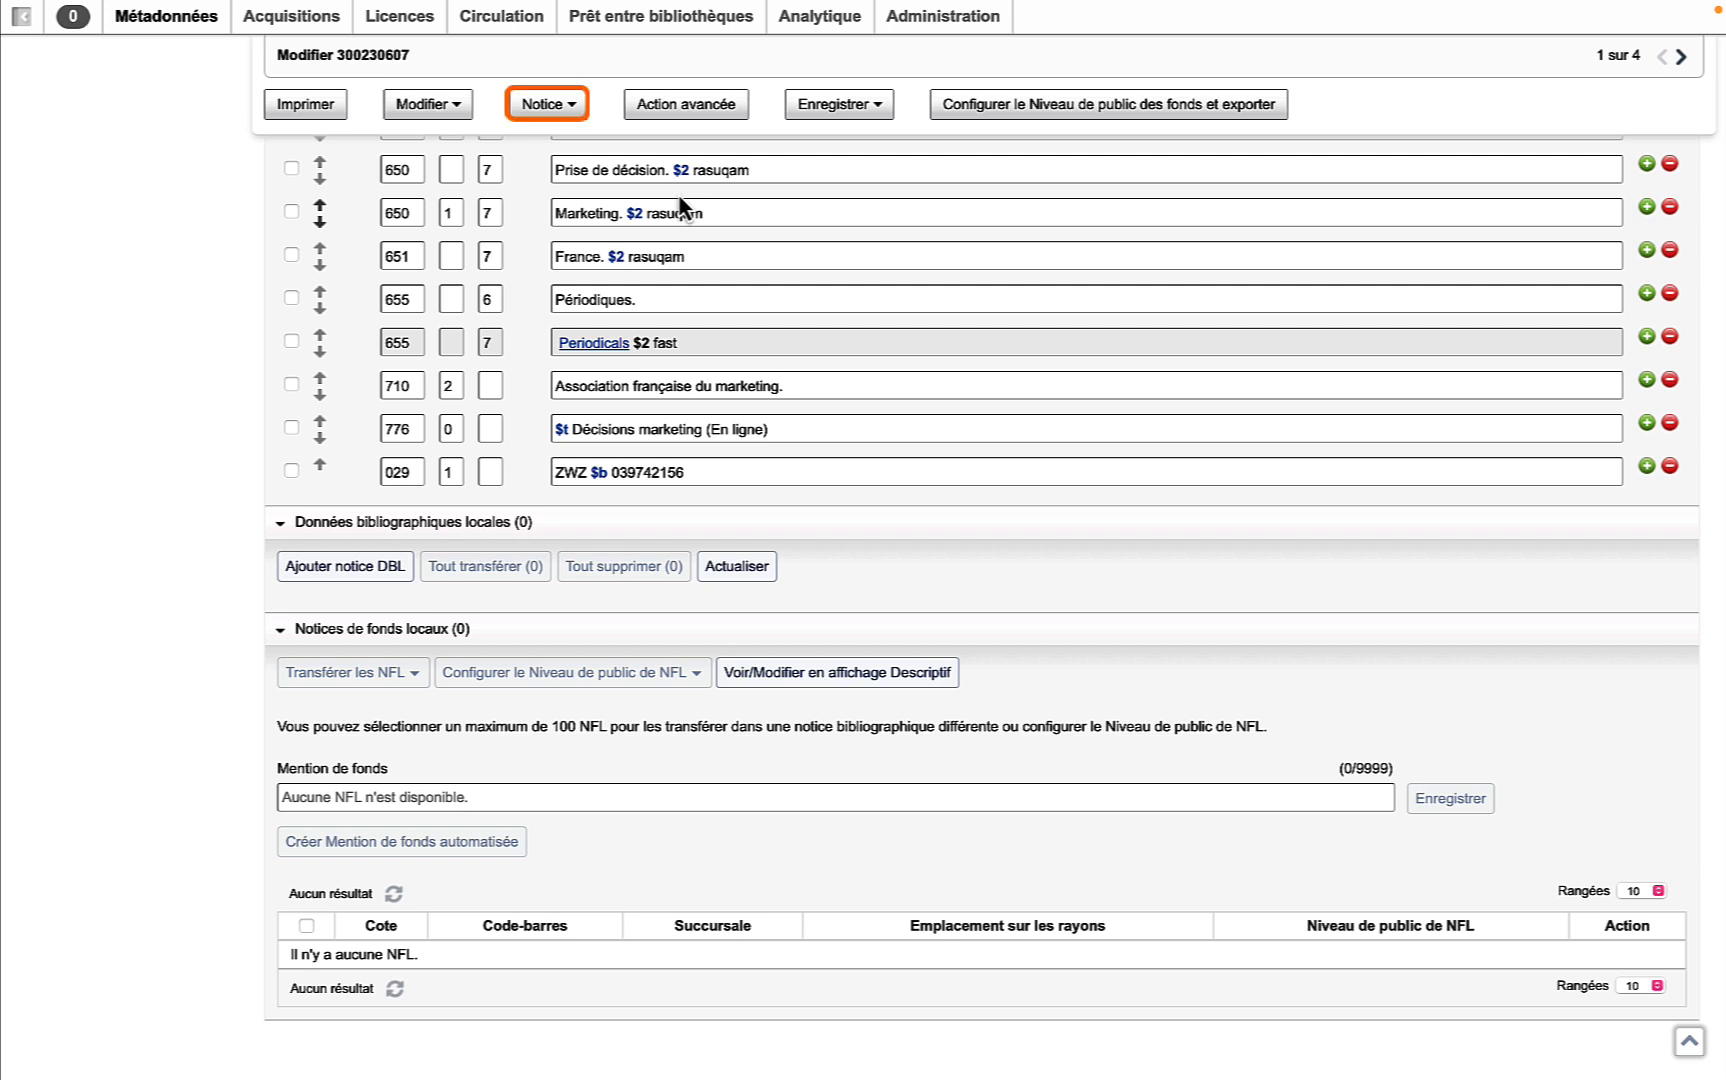
# Step: Derive a local holdings record (Notice de fonds local) from the open bibliographic record
pyautogui.click(578, 110)
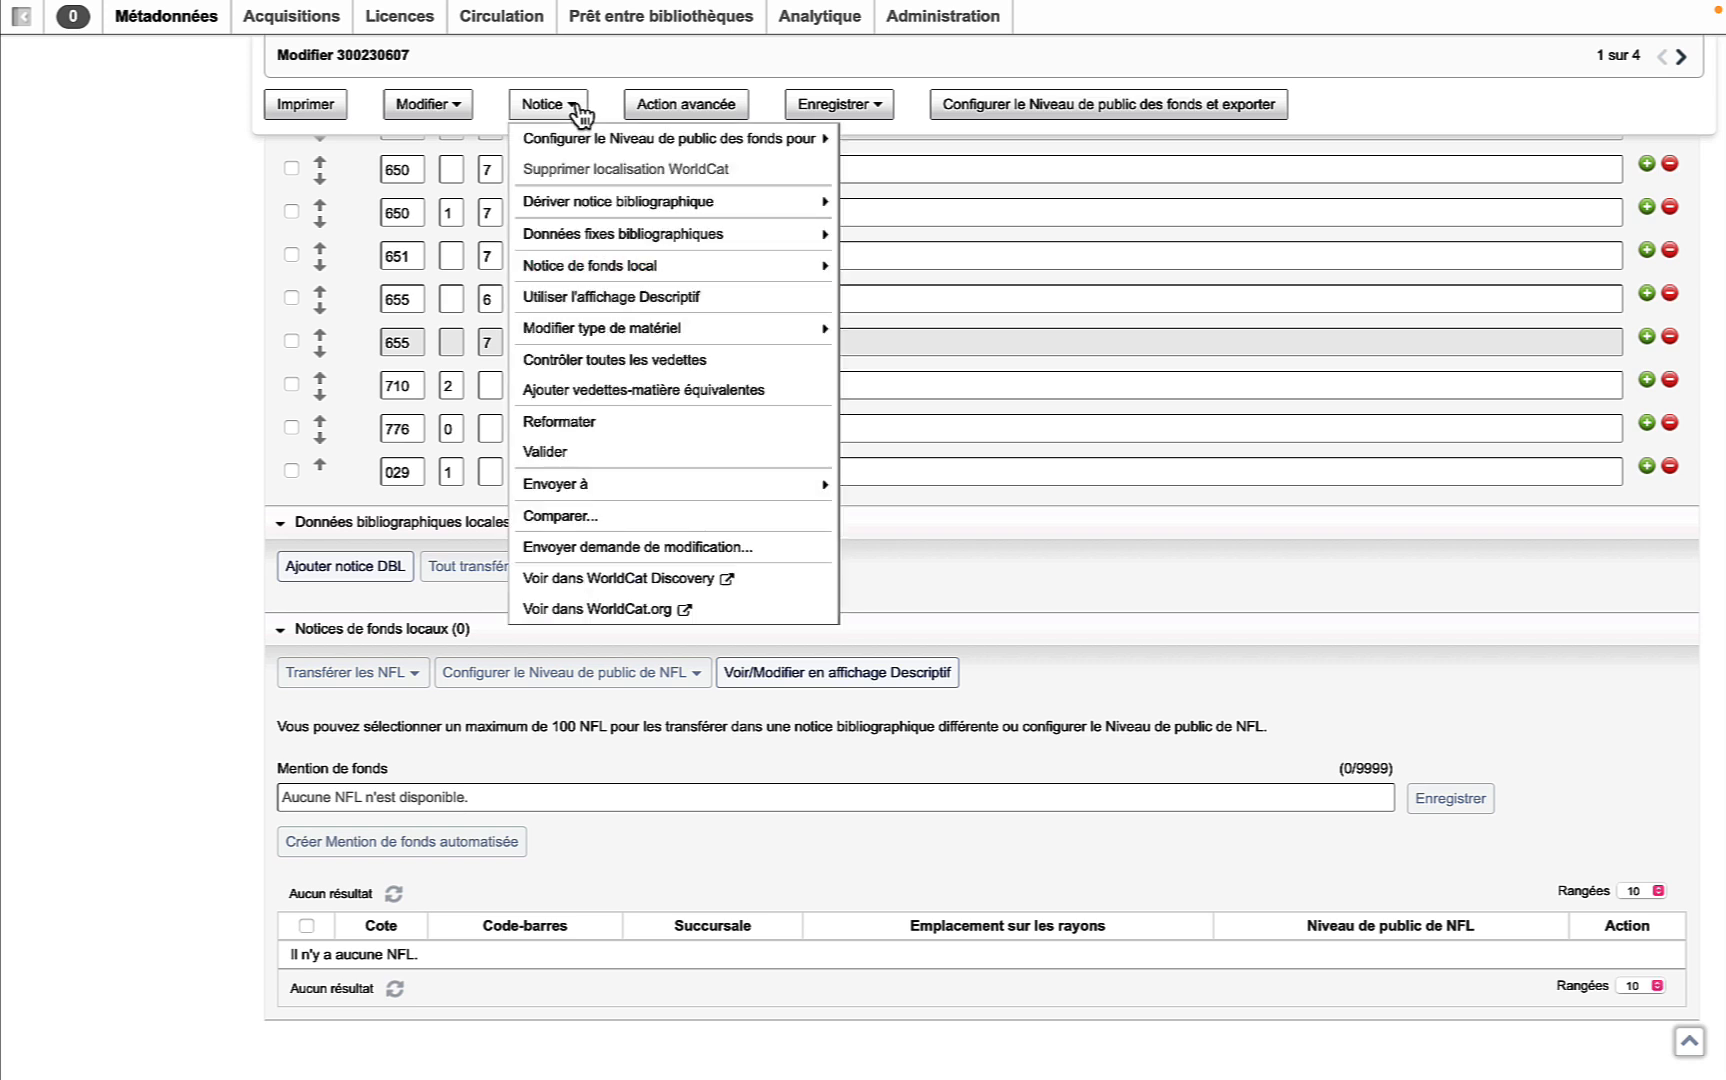
pyautogui.moveTo(626, 270)
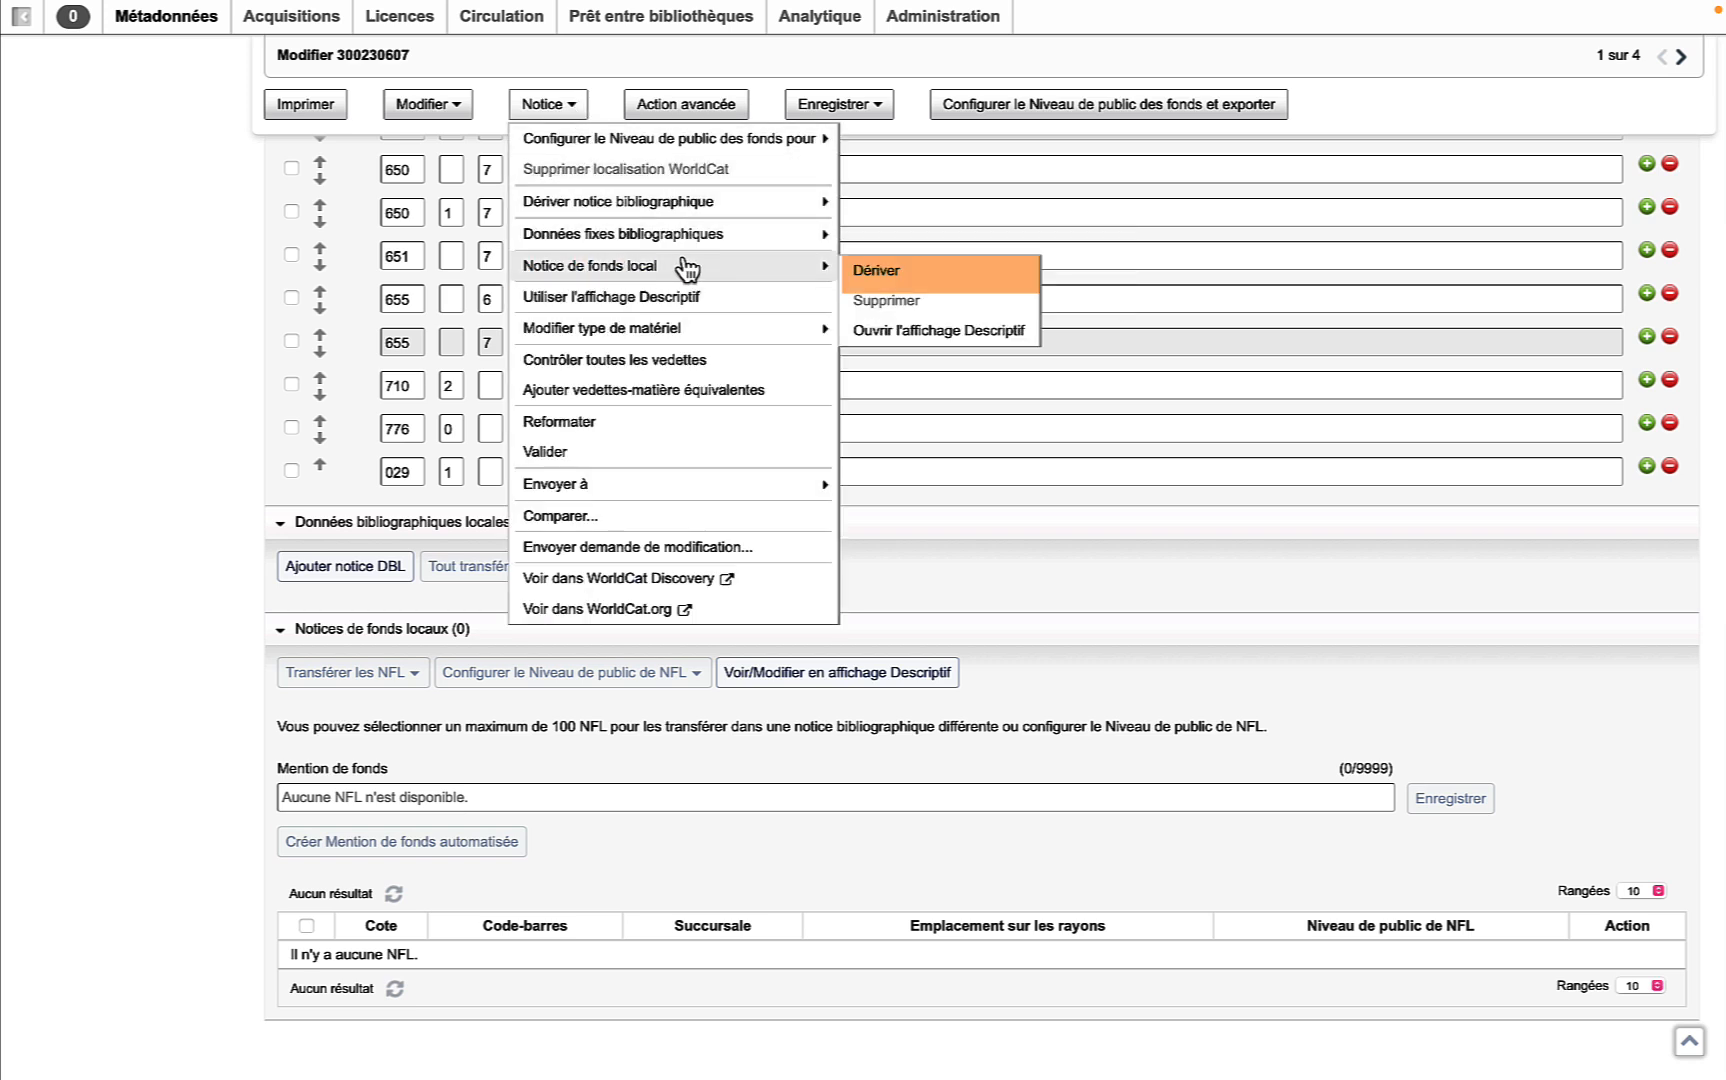
pyautogui.click(870, 272)
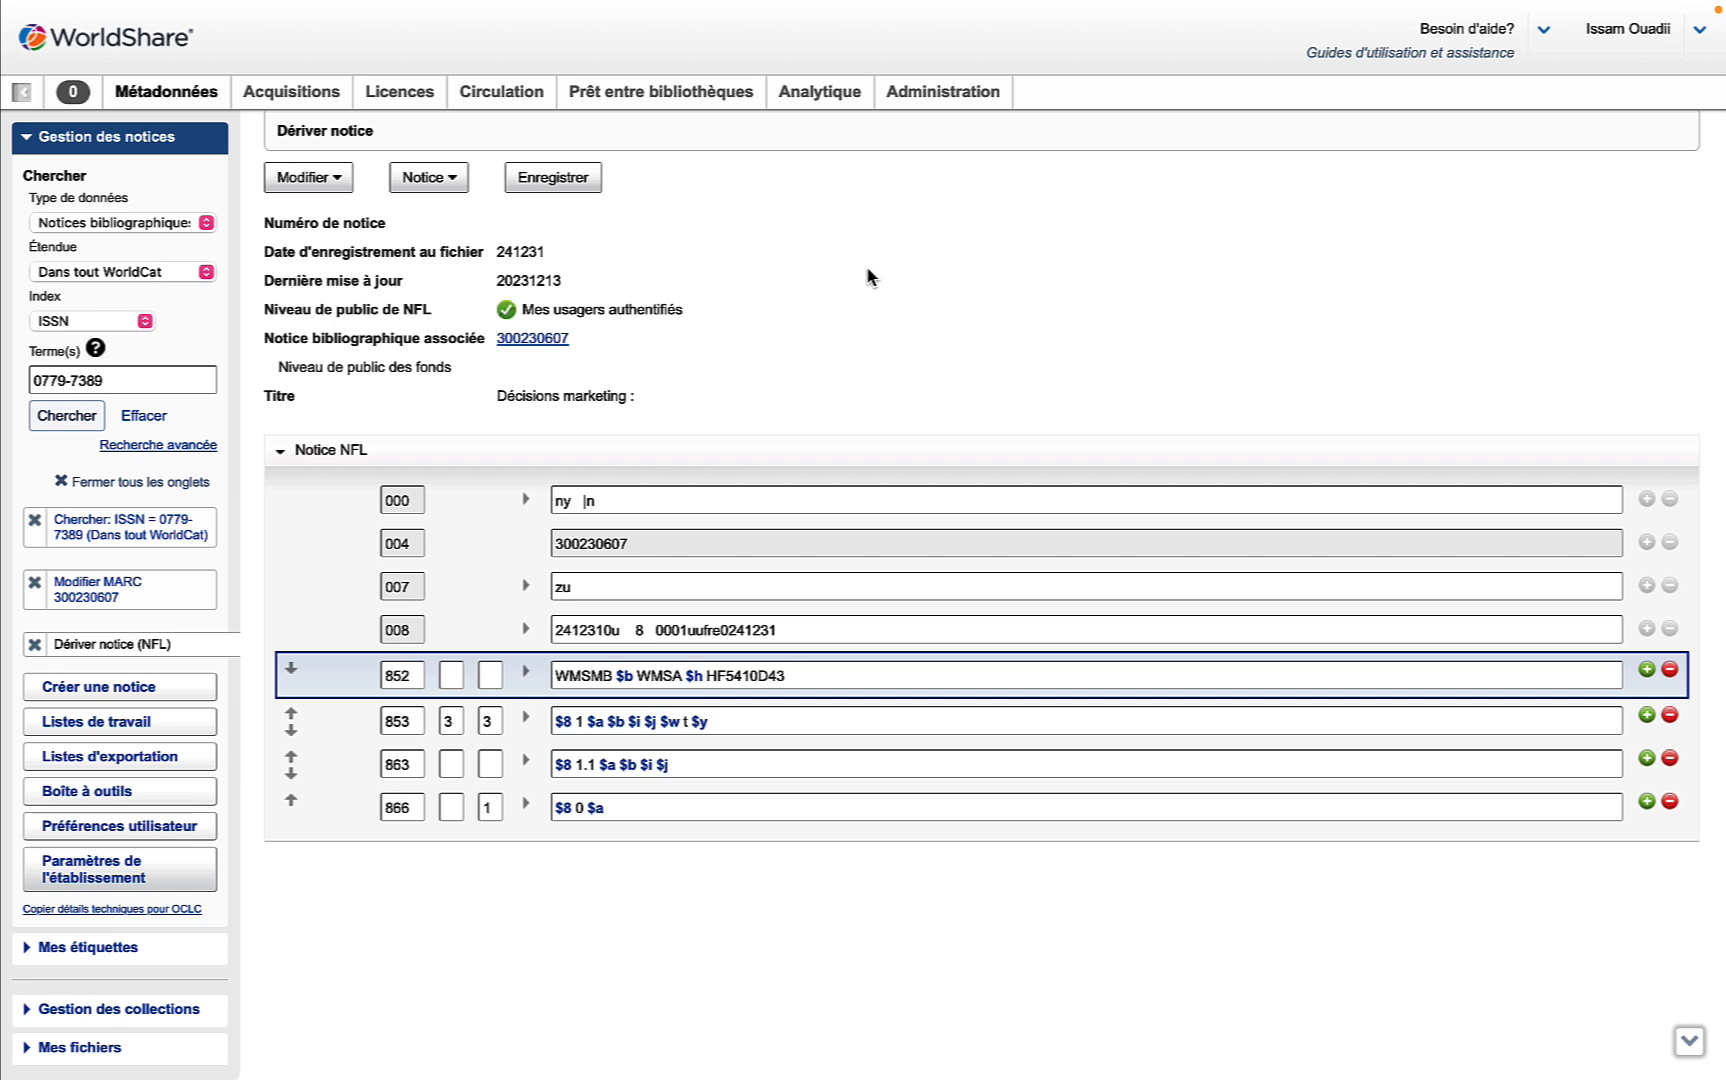
# Step: In field 000, keep record type "y - Fonds d'une publication en série", set the encoding level to "3 - Niveau de fonds 3" and item information to "i"
pyautogui.click(525, 500)
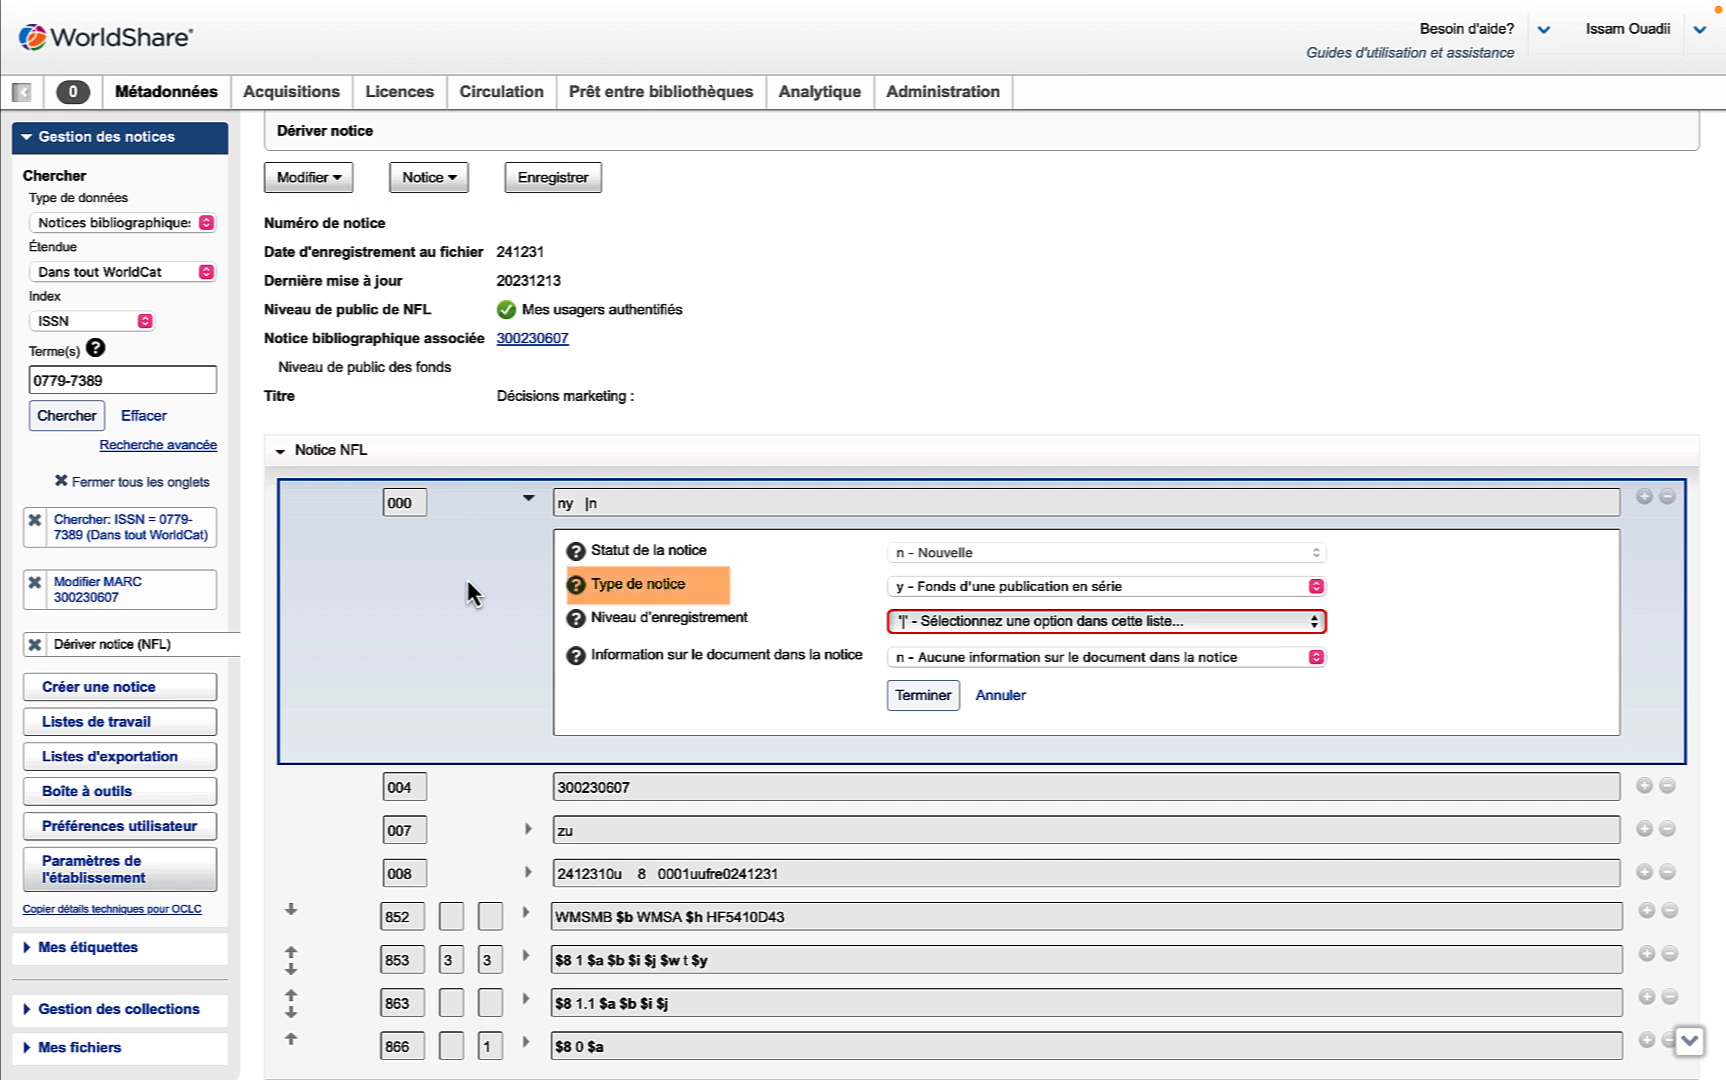
pyautogui.click(1316, 587)
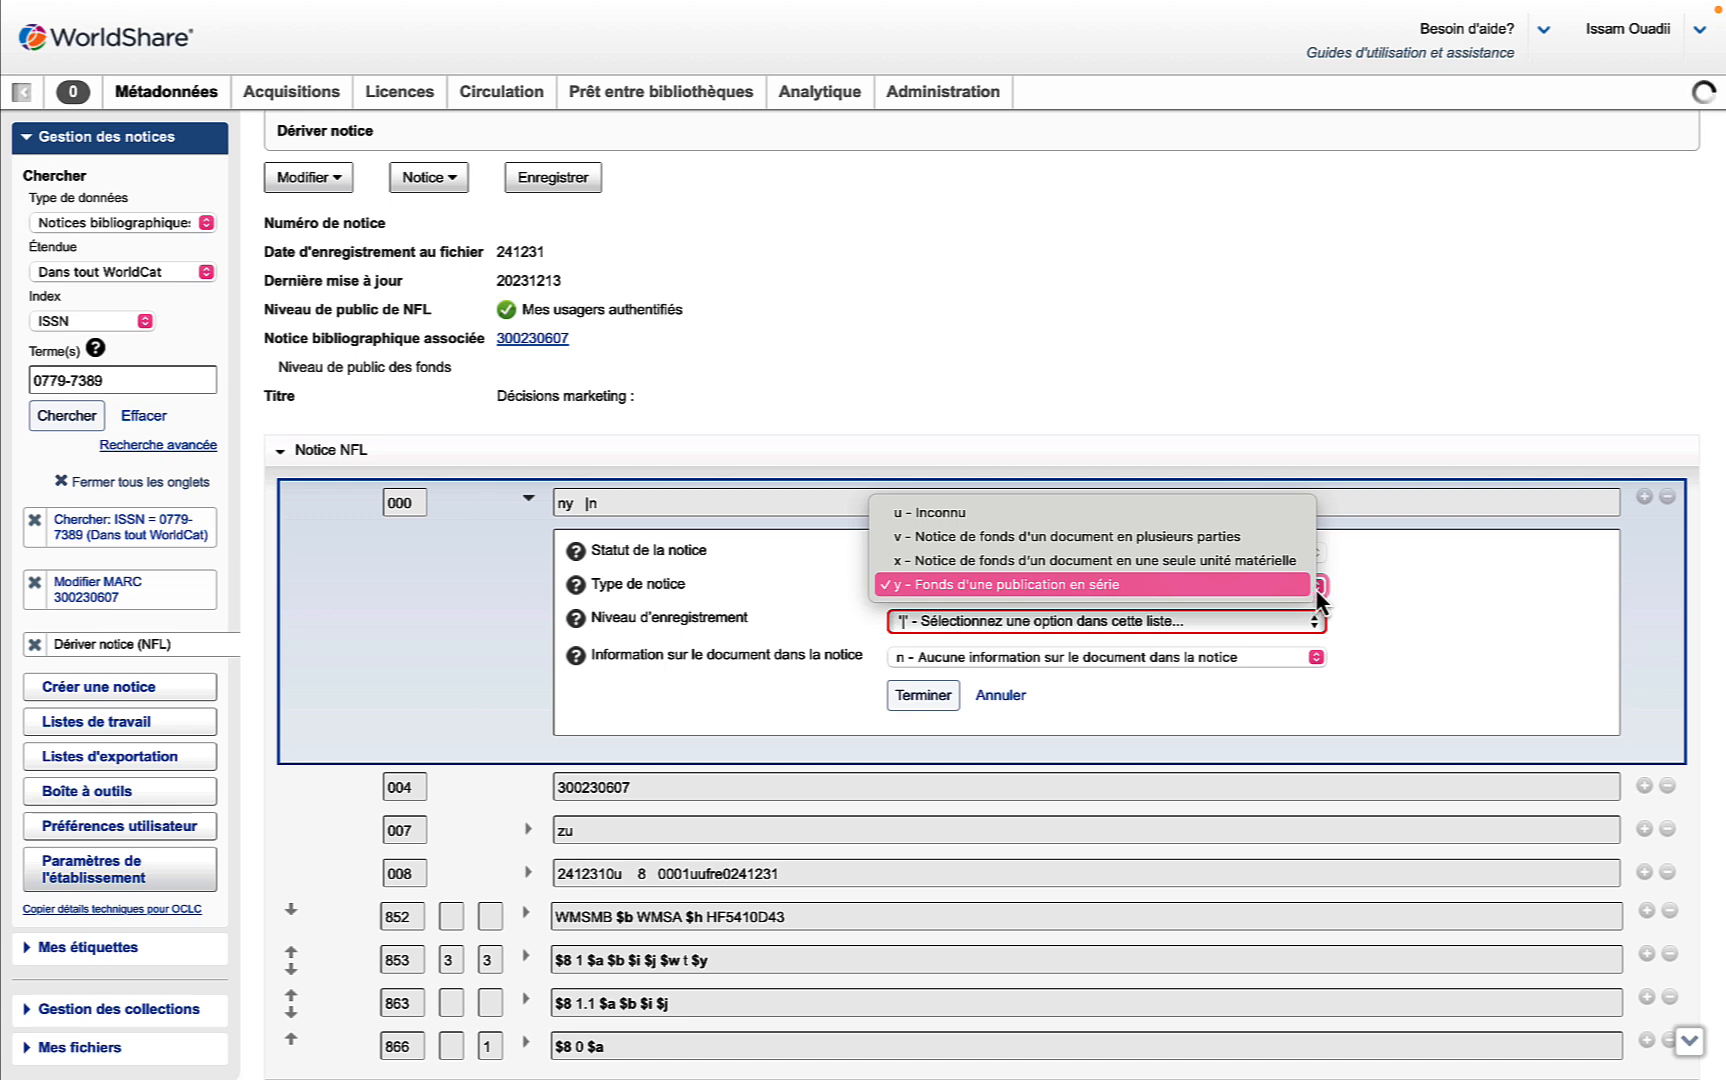
pyautogui.click(1289, 594)
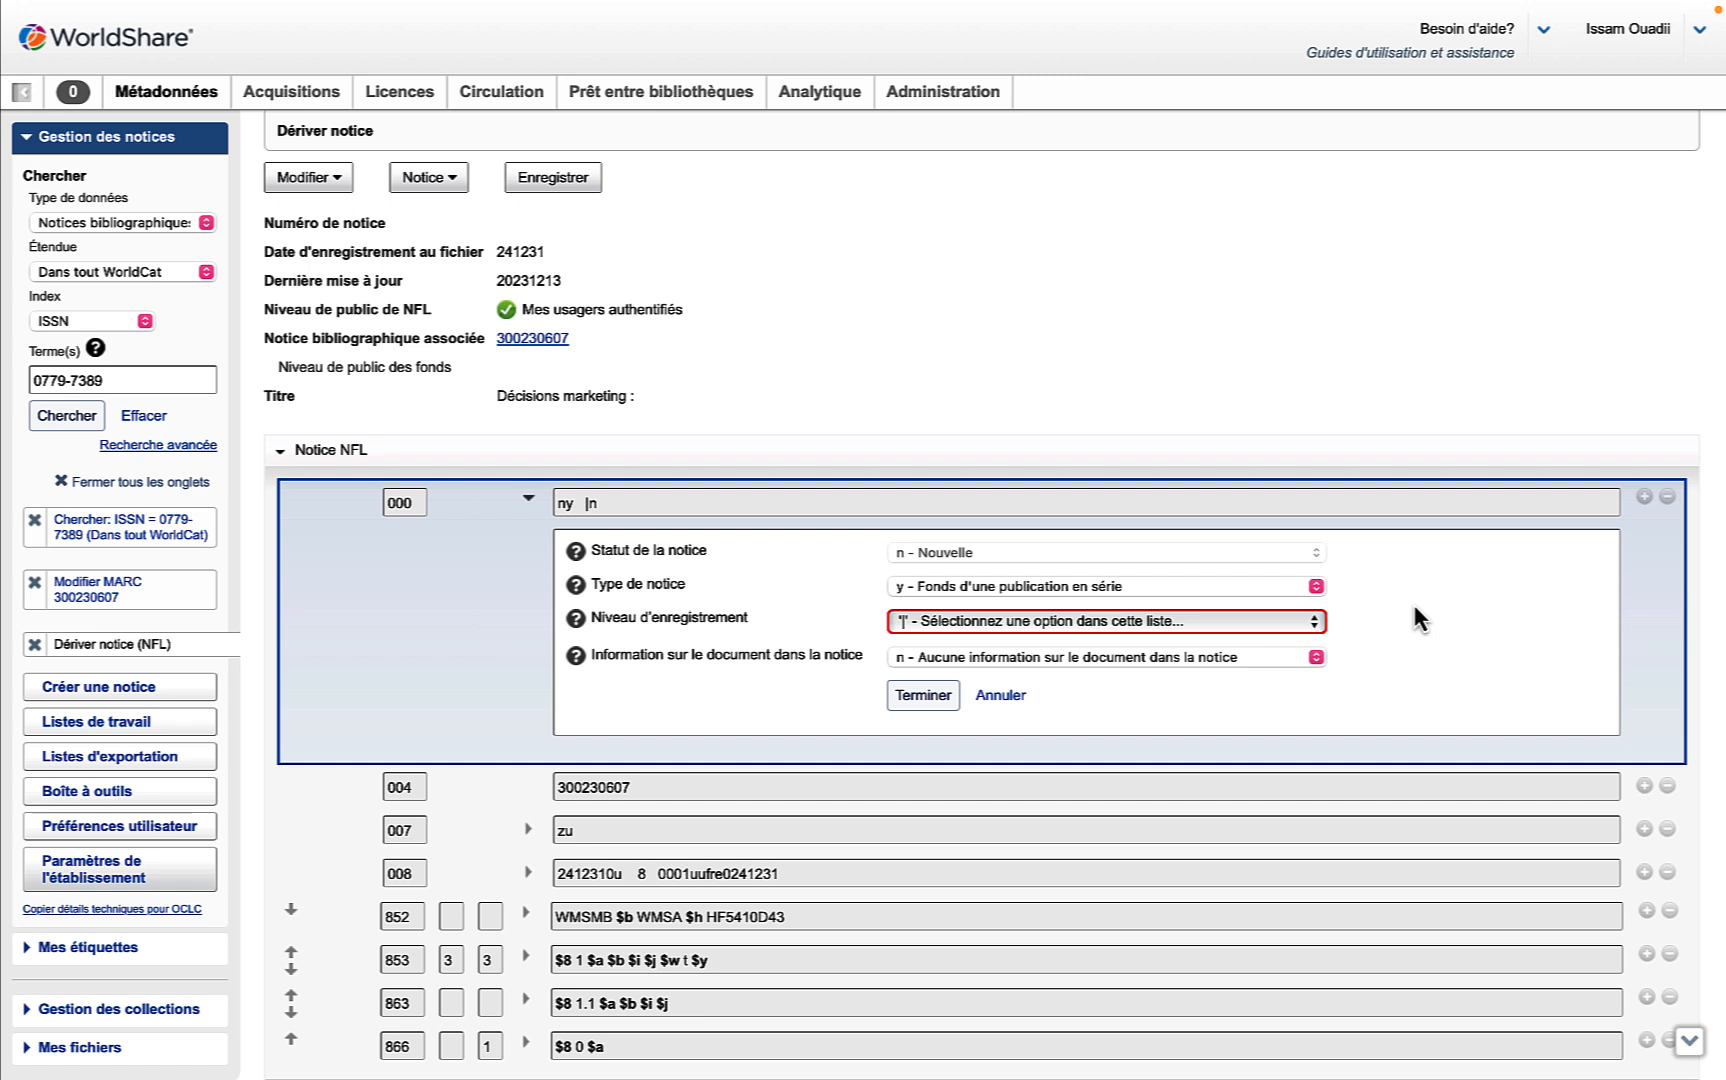
pyautogui.click(1313, 628)
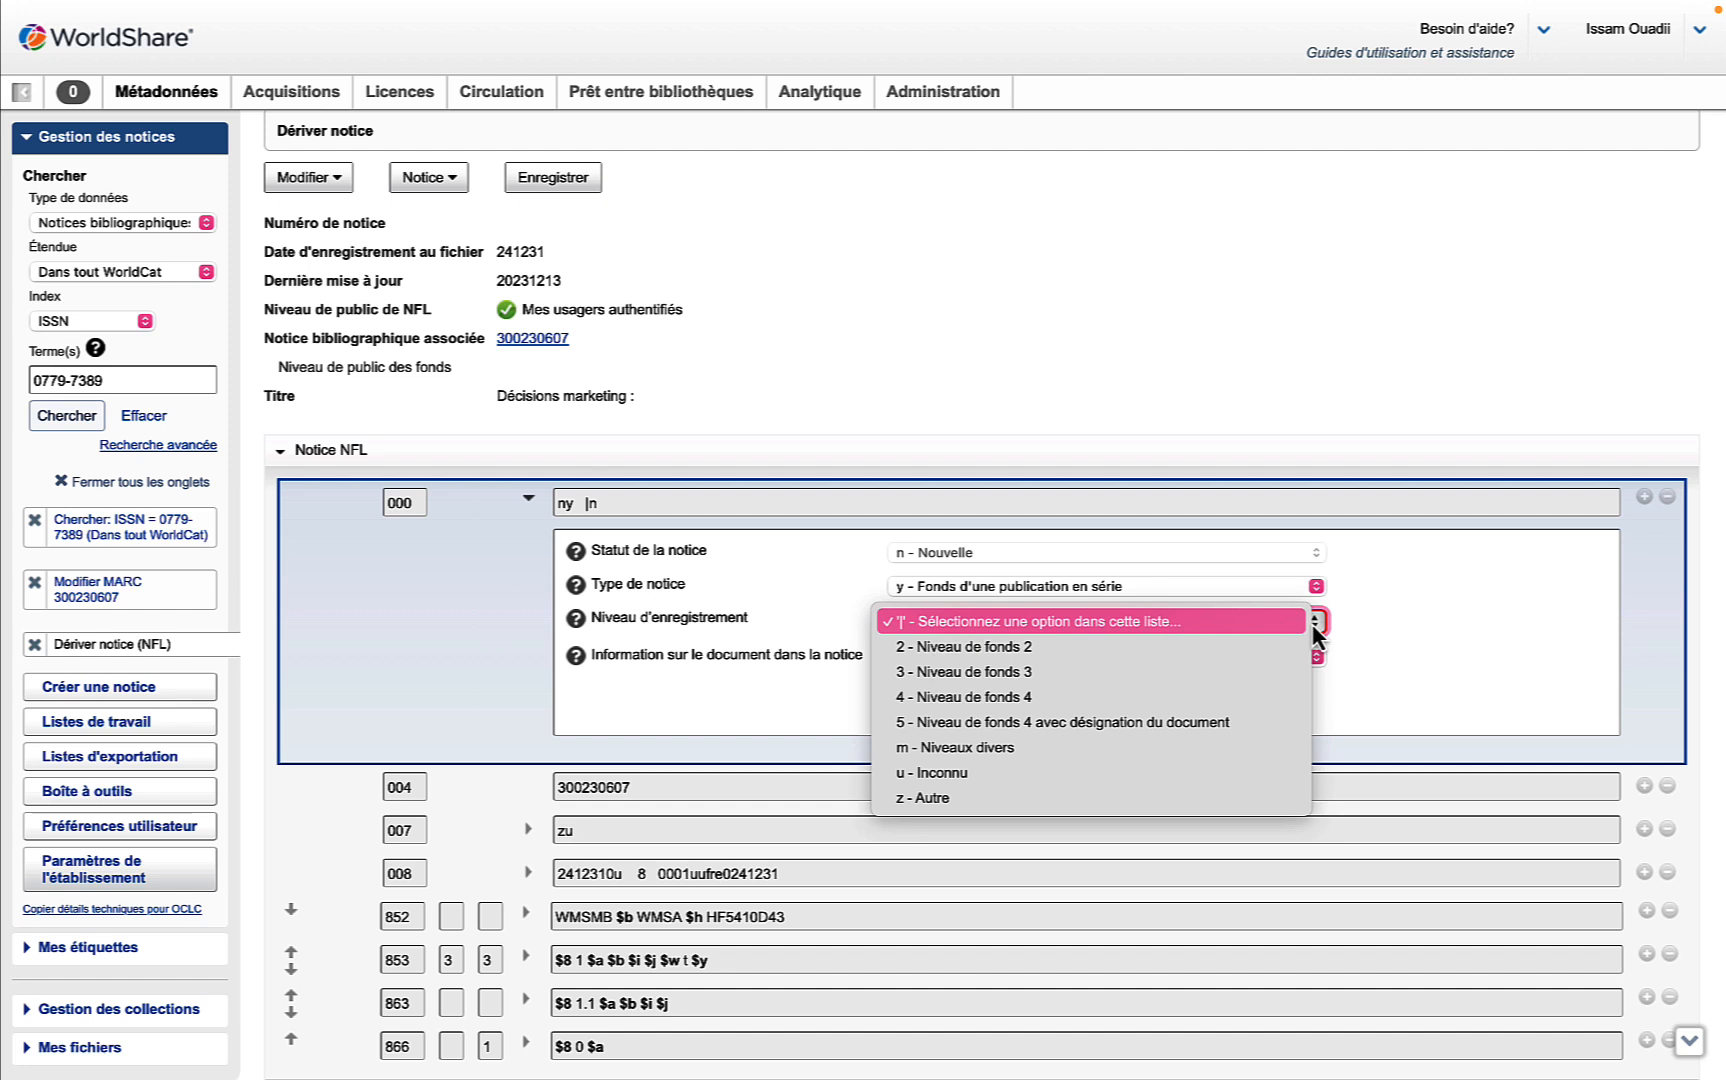
pyautogui.click(1212, 672)
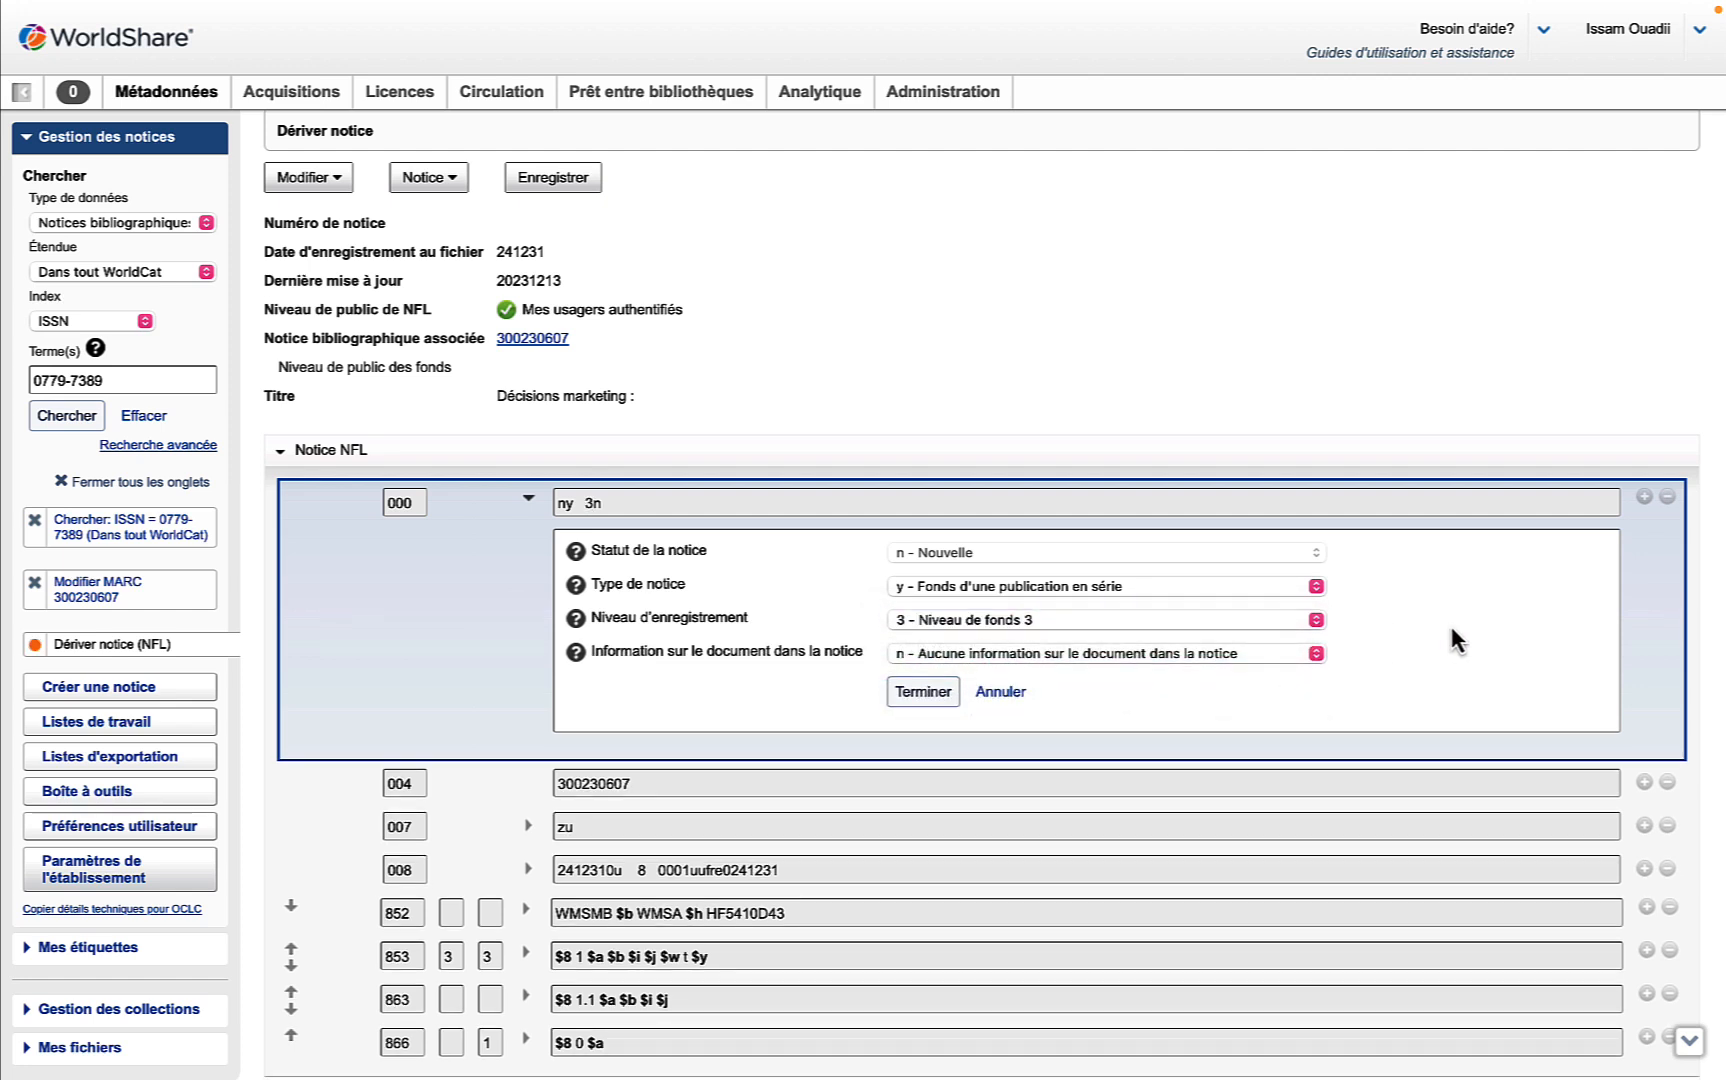
pyautogui.click(1315, 655)
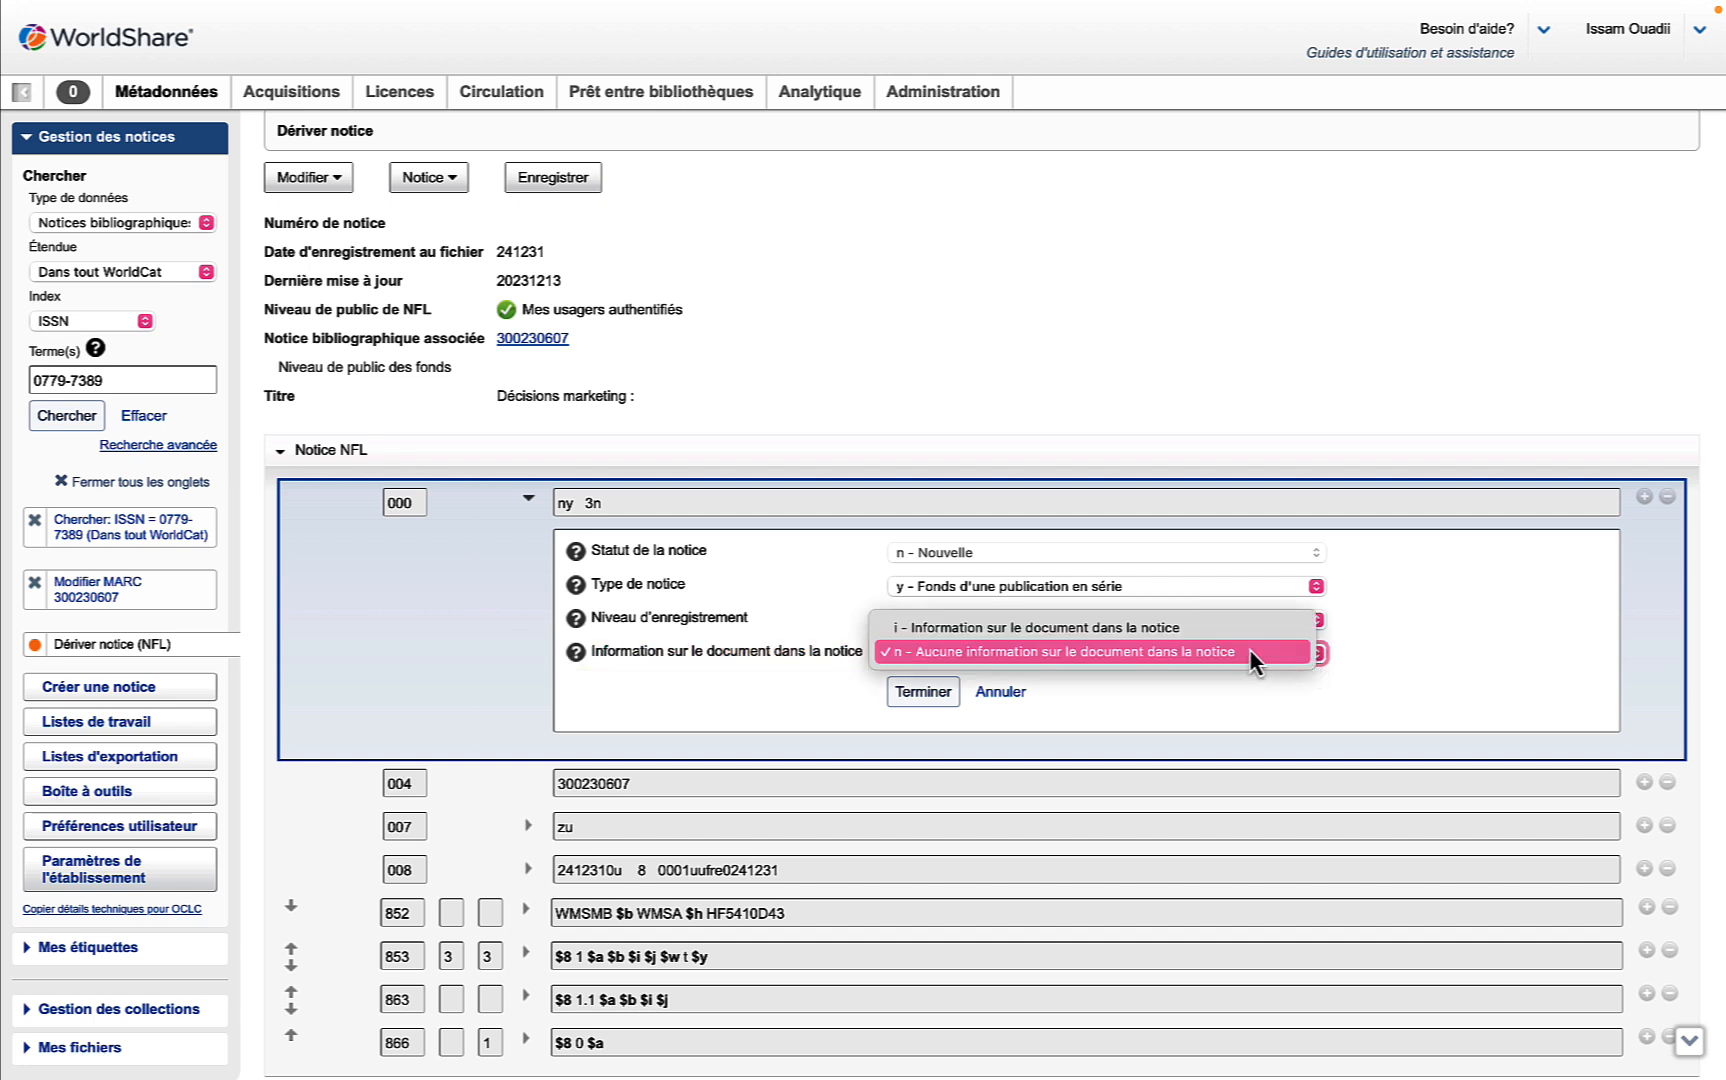
pyautogui.click(1207, 630)
pyautogui.click(1439, 616)
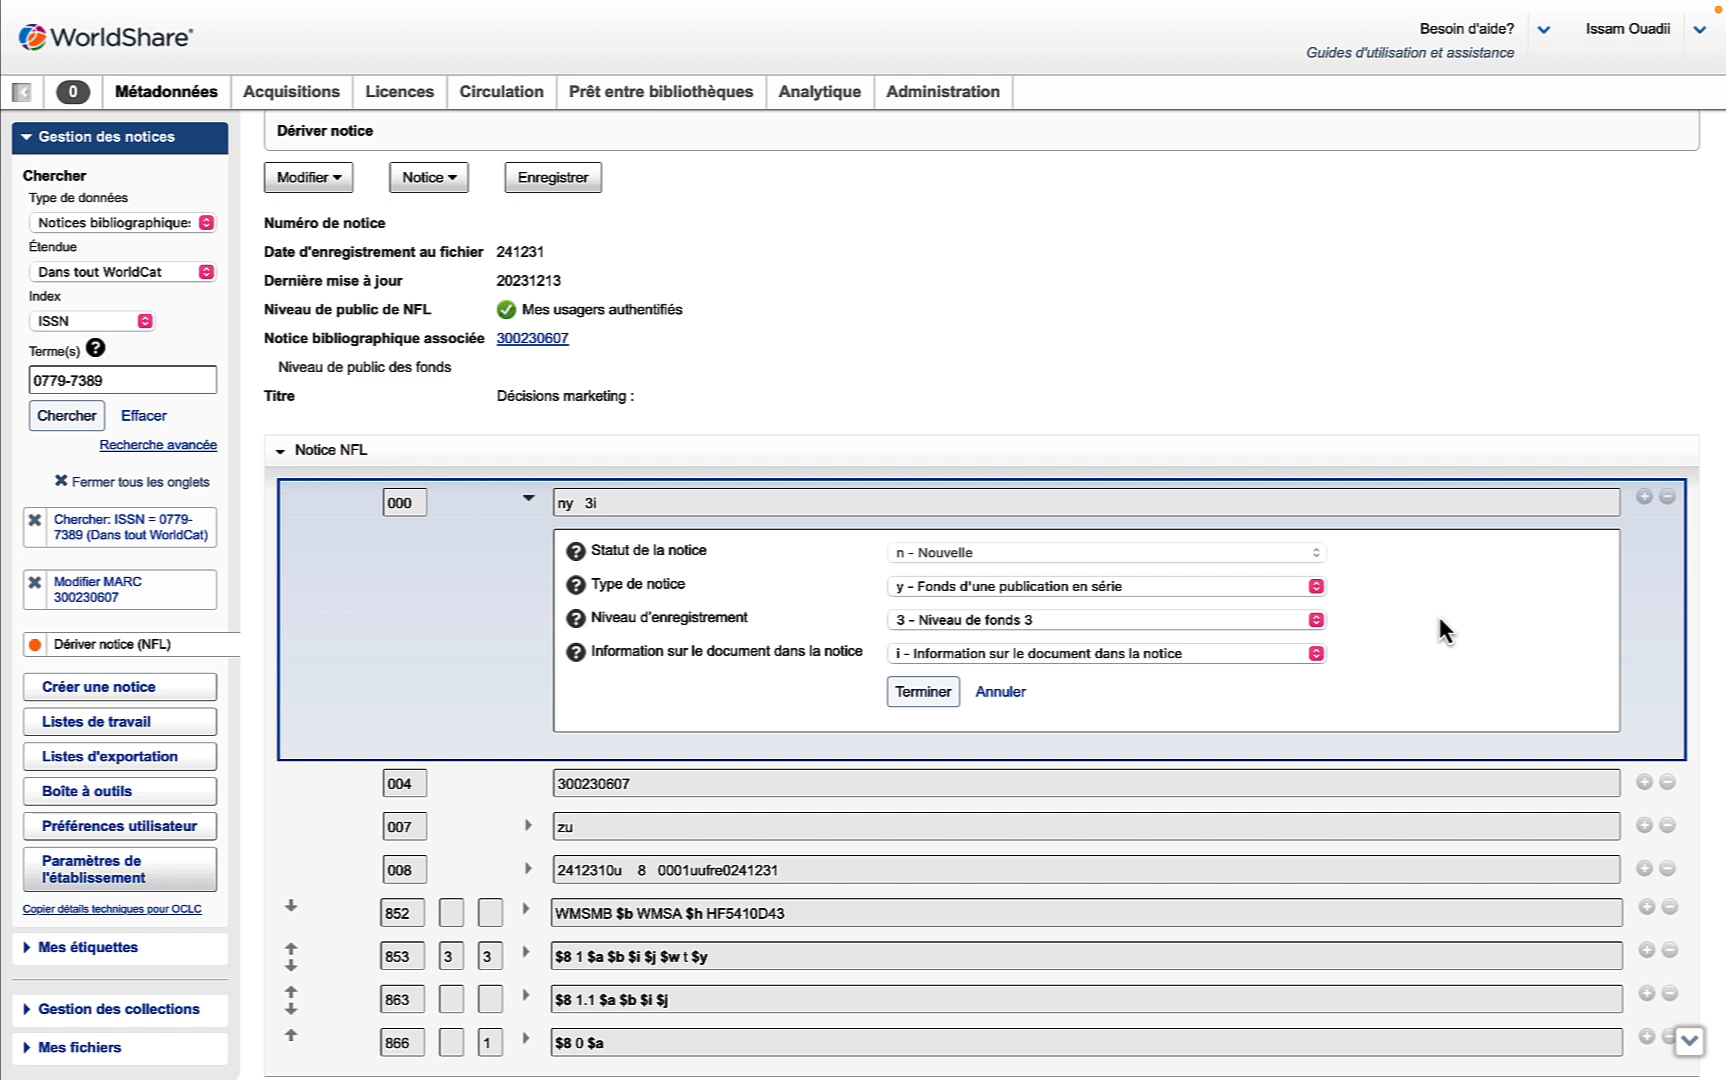
# Step: Consult the OCLC help guide for the item information element, and finish editing field 000
pyautogui.click(576, 653)
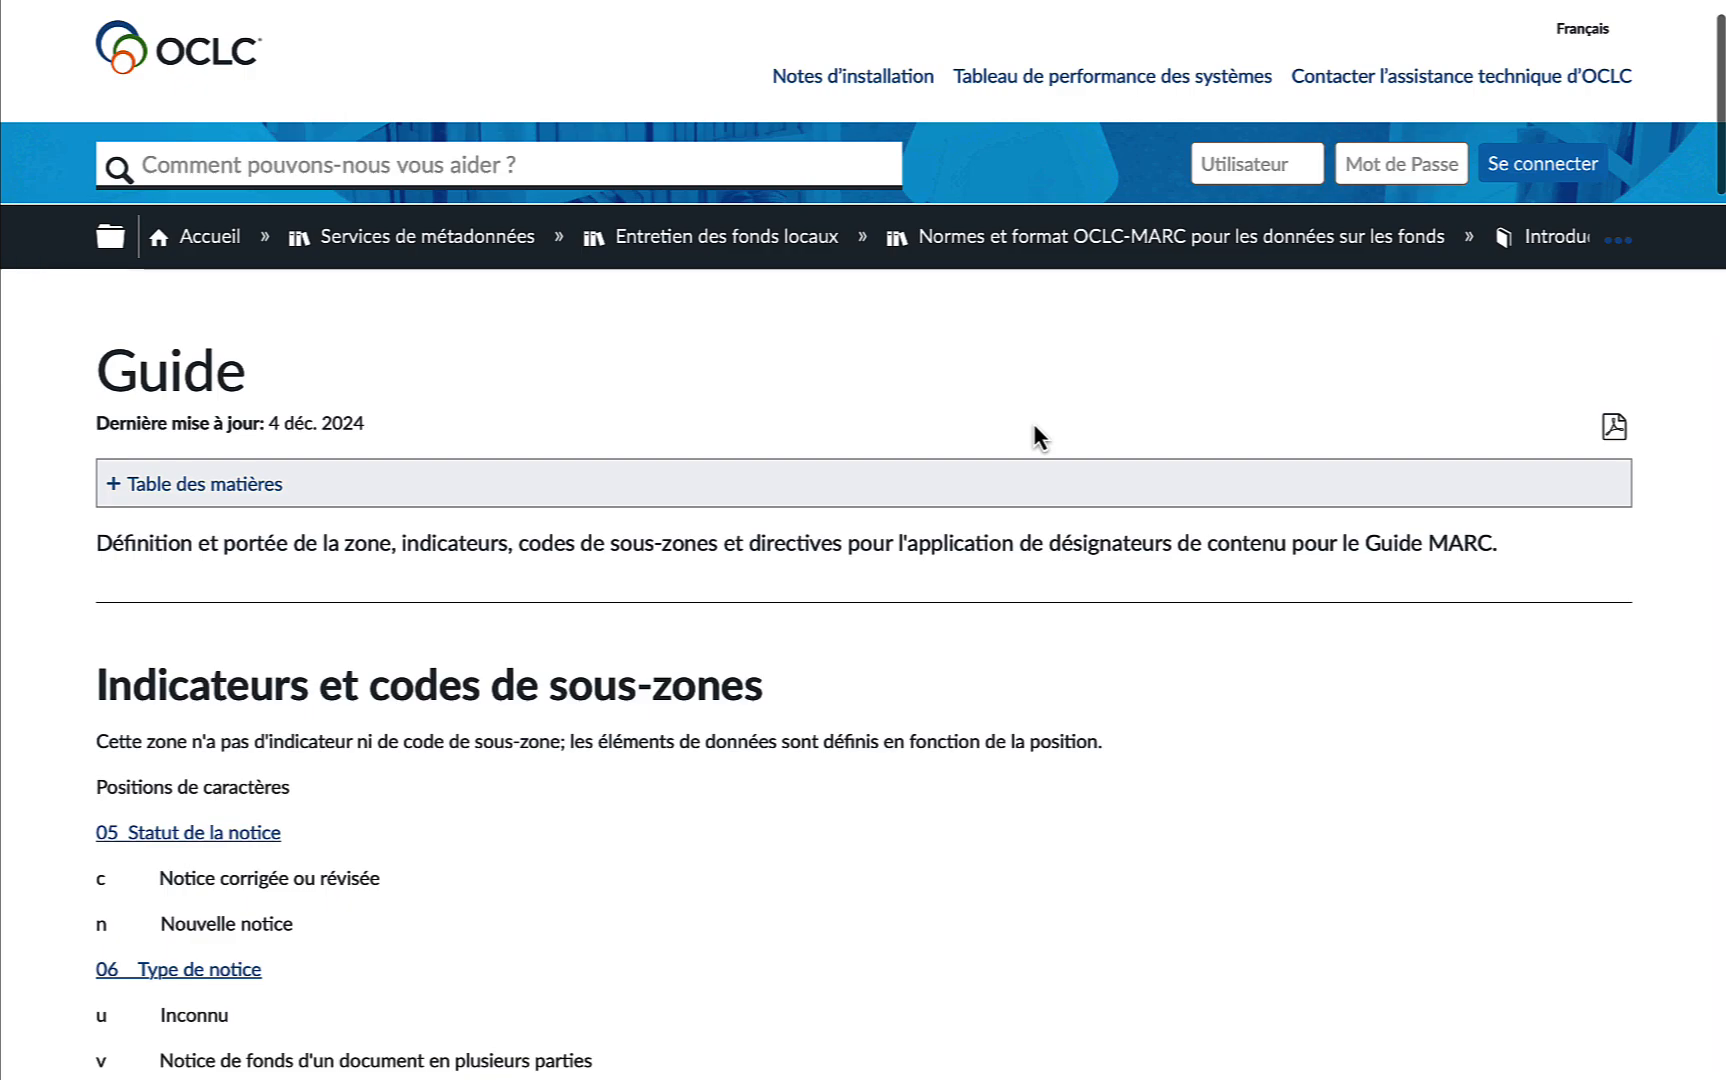
pyautogui.scroll(-3, 1033, 423)
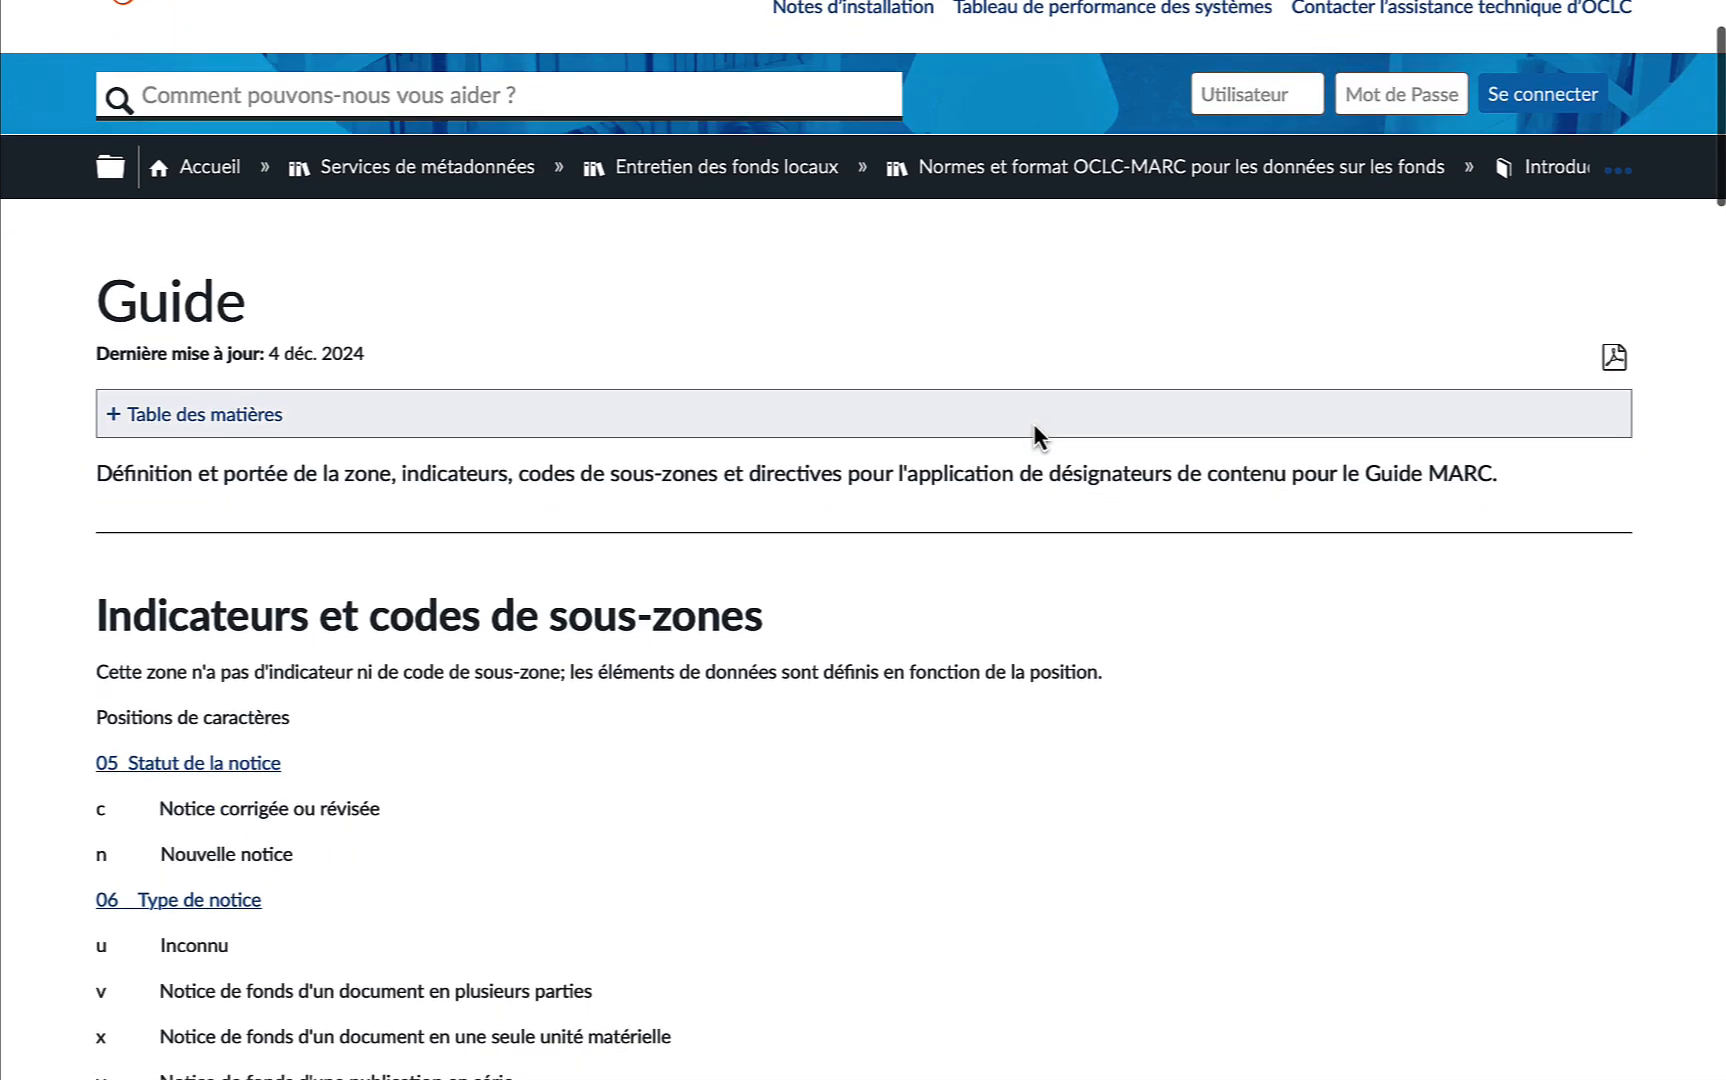
pyautogui.scroll(-5, 1033, 421)
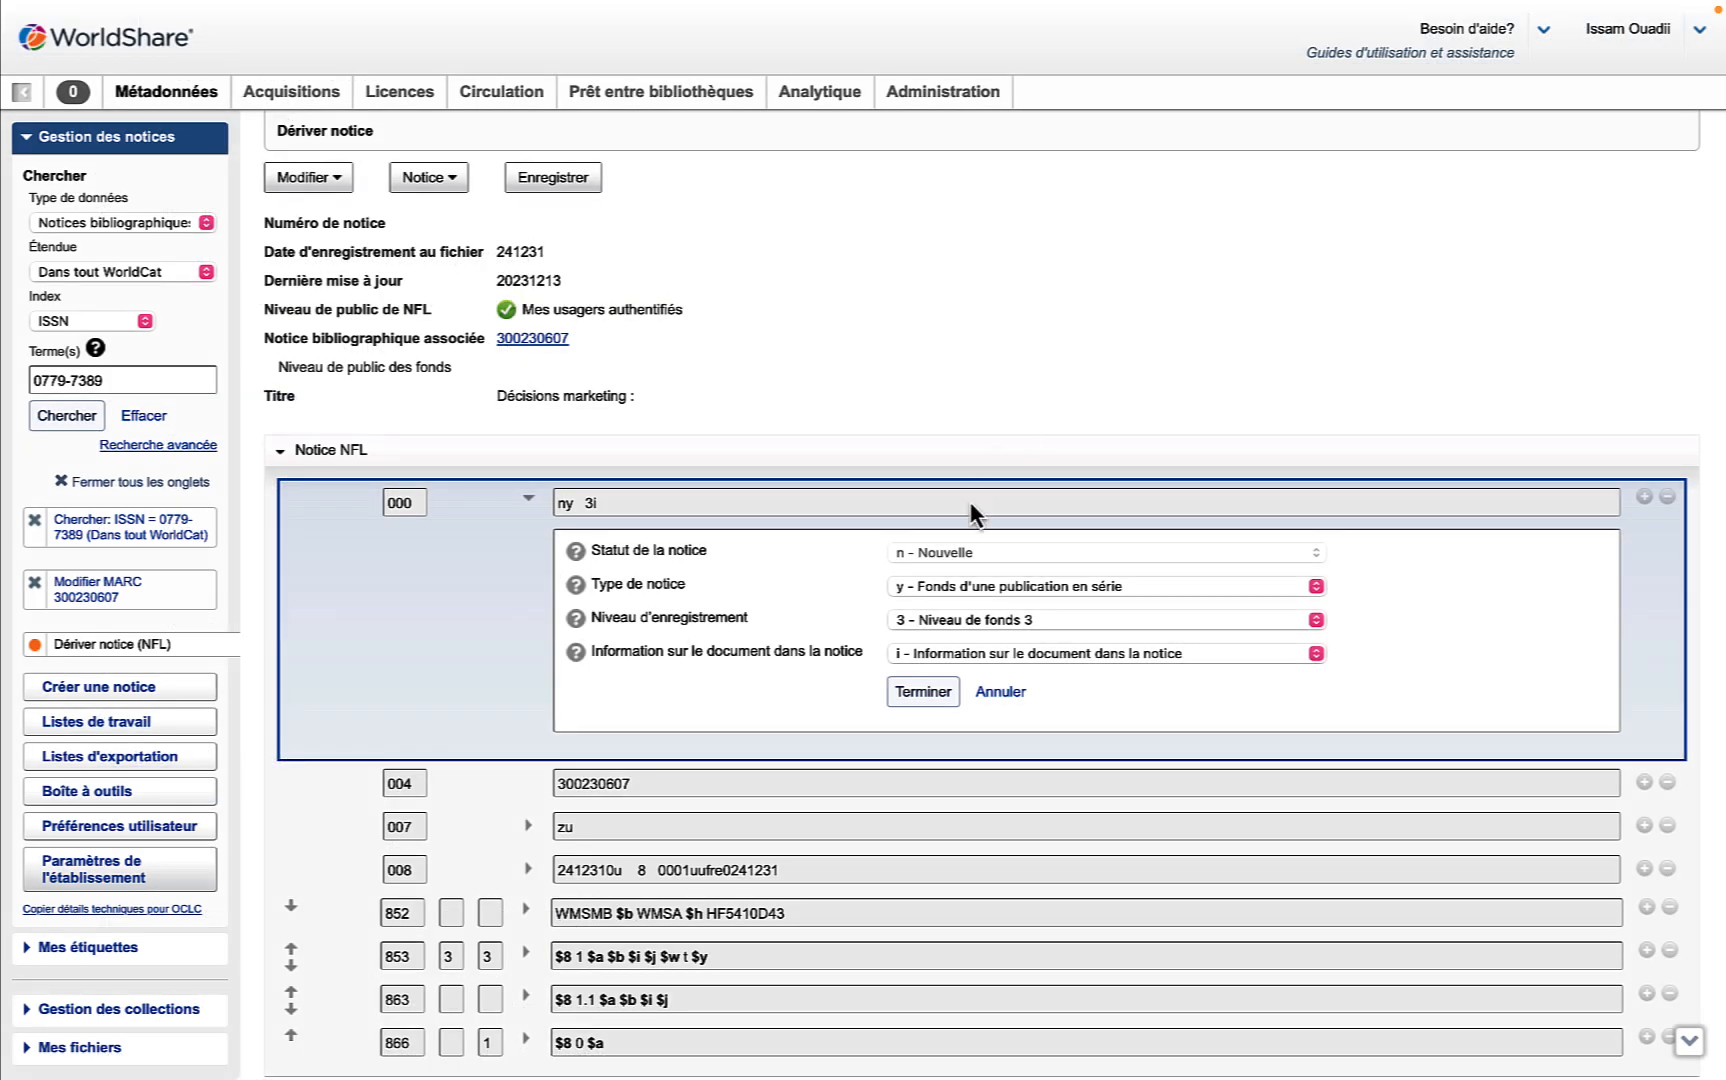
pyautogui.click(922, 691)
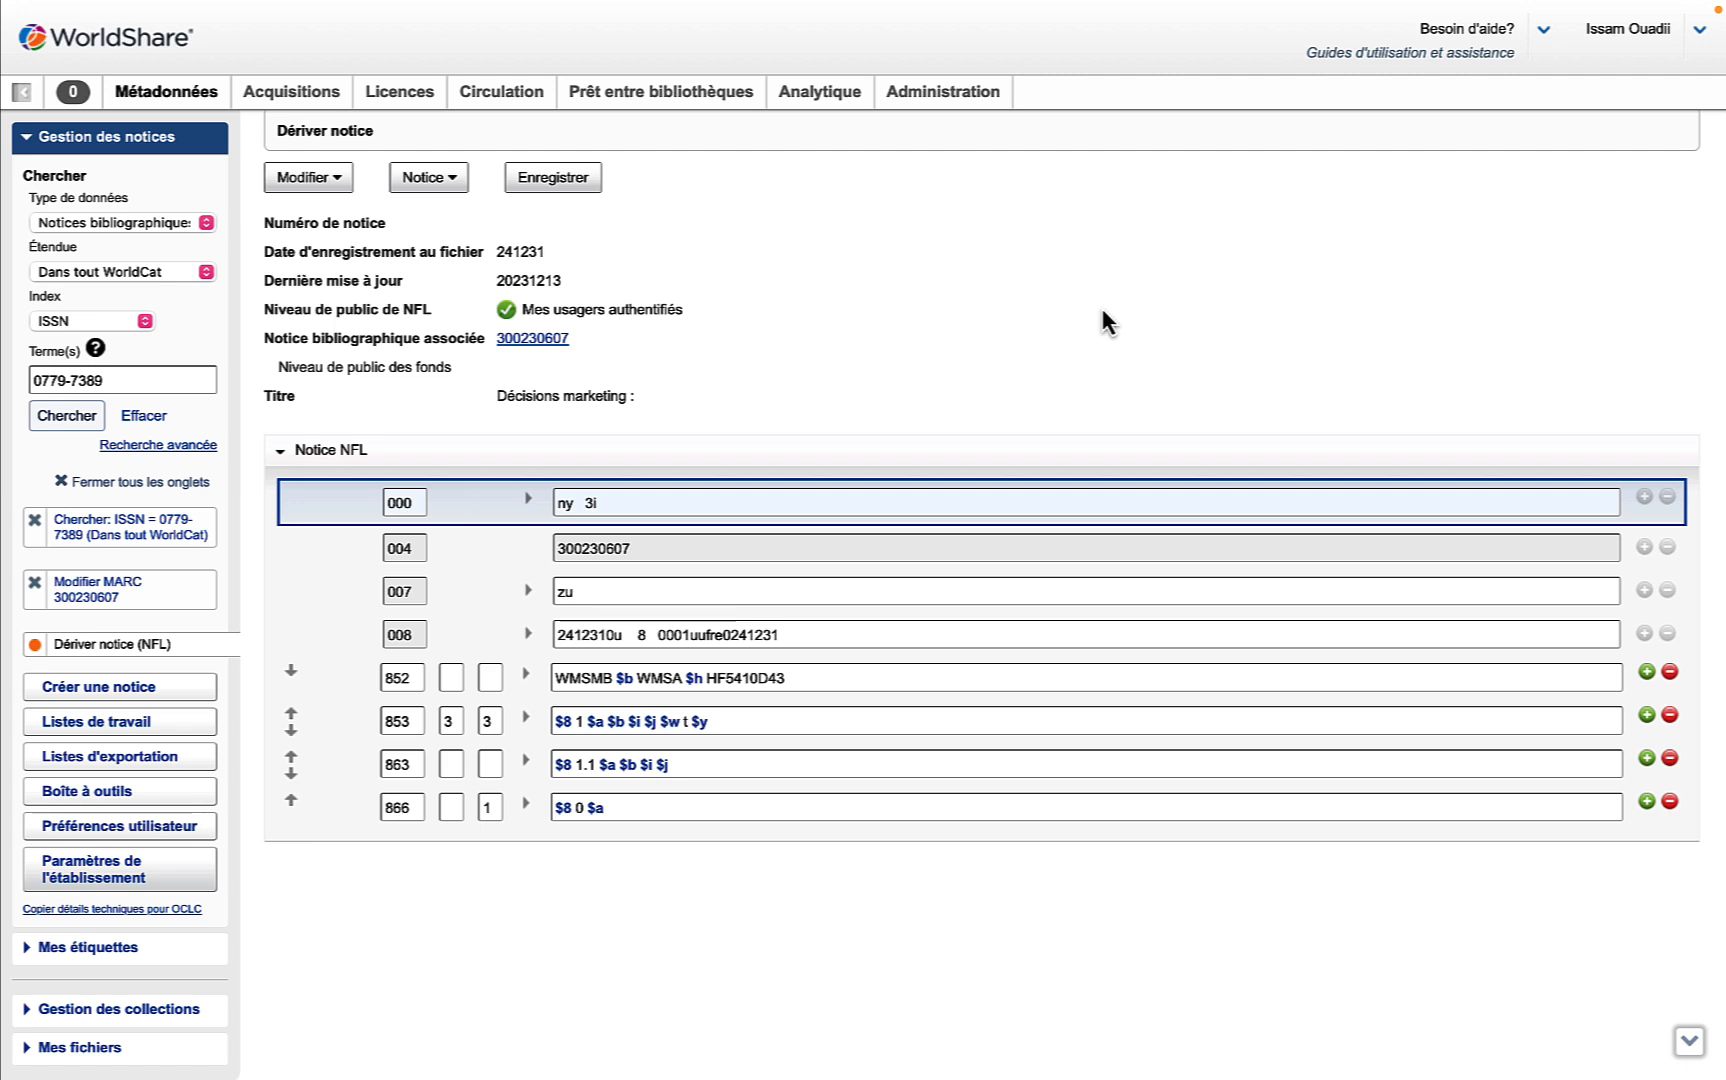
# Step: In field 007, set the resource category to "t - Texte" and the specific material designation to "a - Caractères normaux", and finish editing the field
pyautogui.click(528, 592)
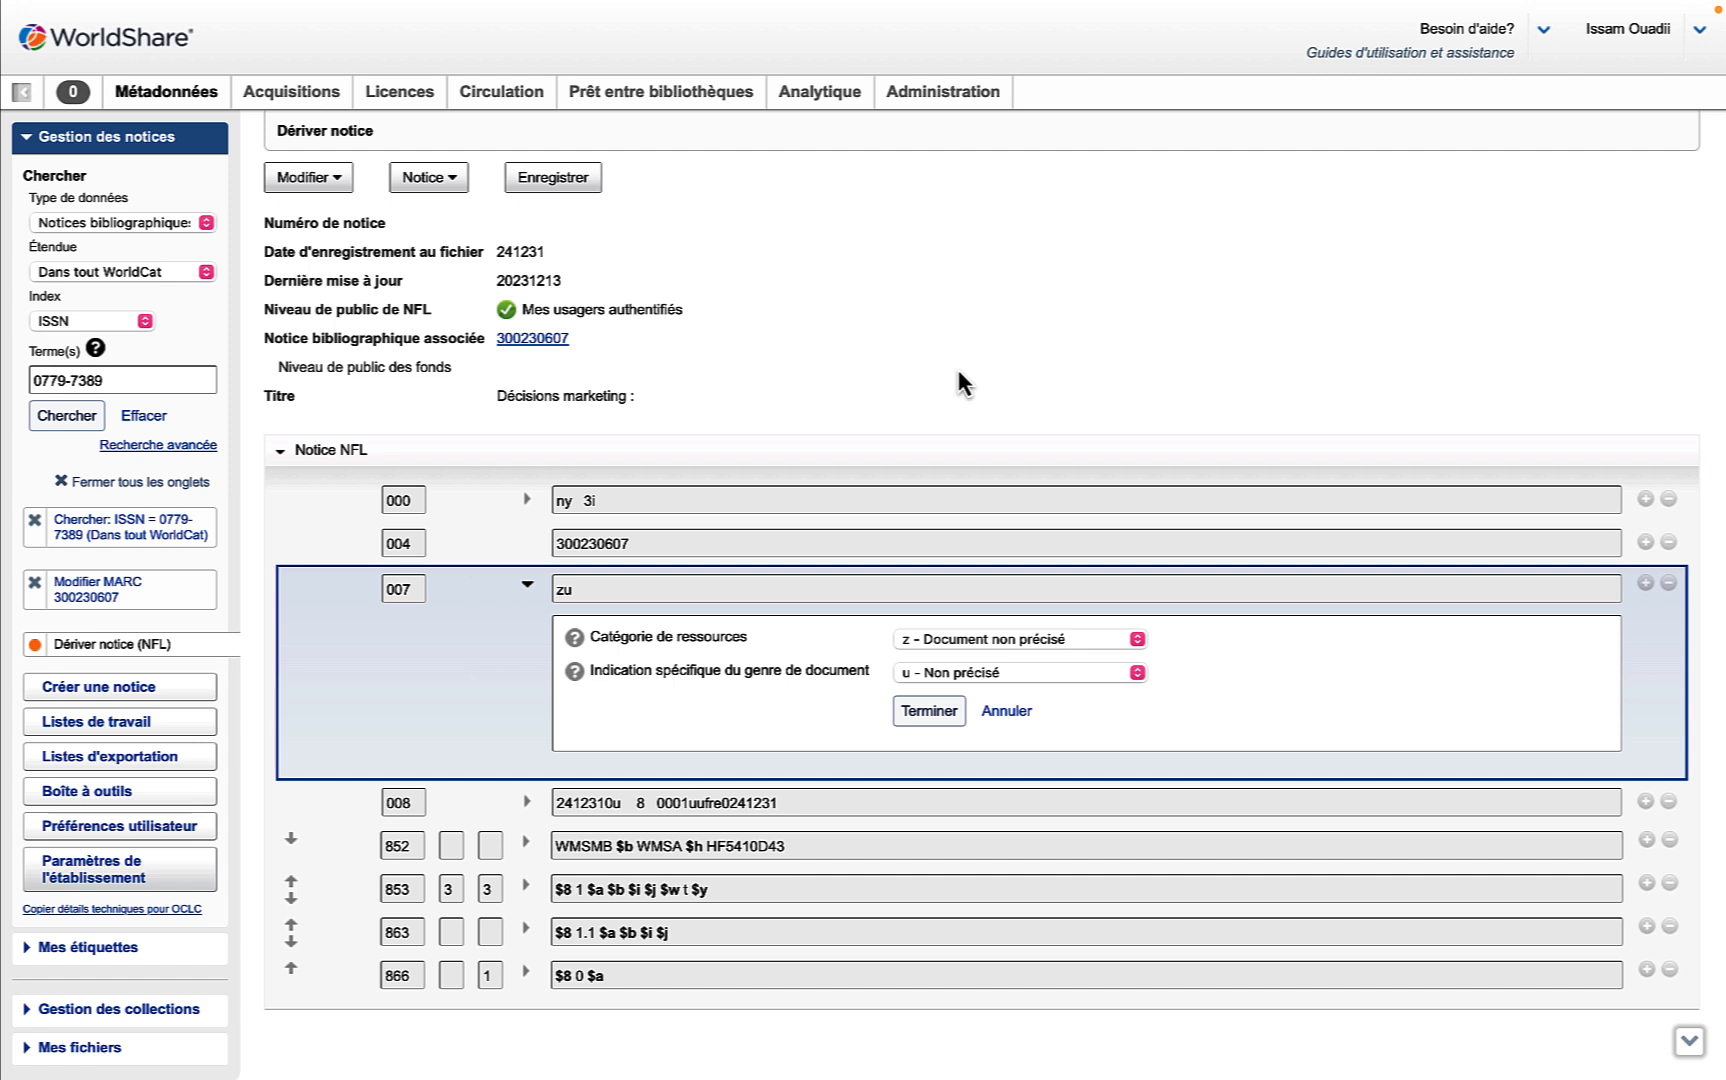
pyautogui.click(1136, 640)
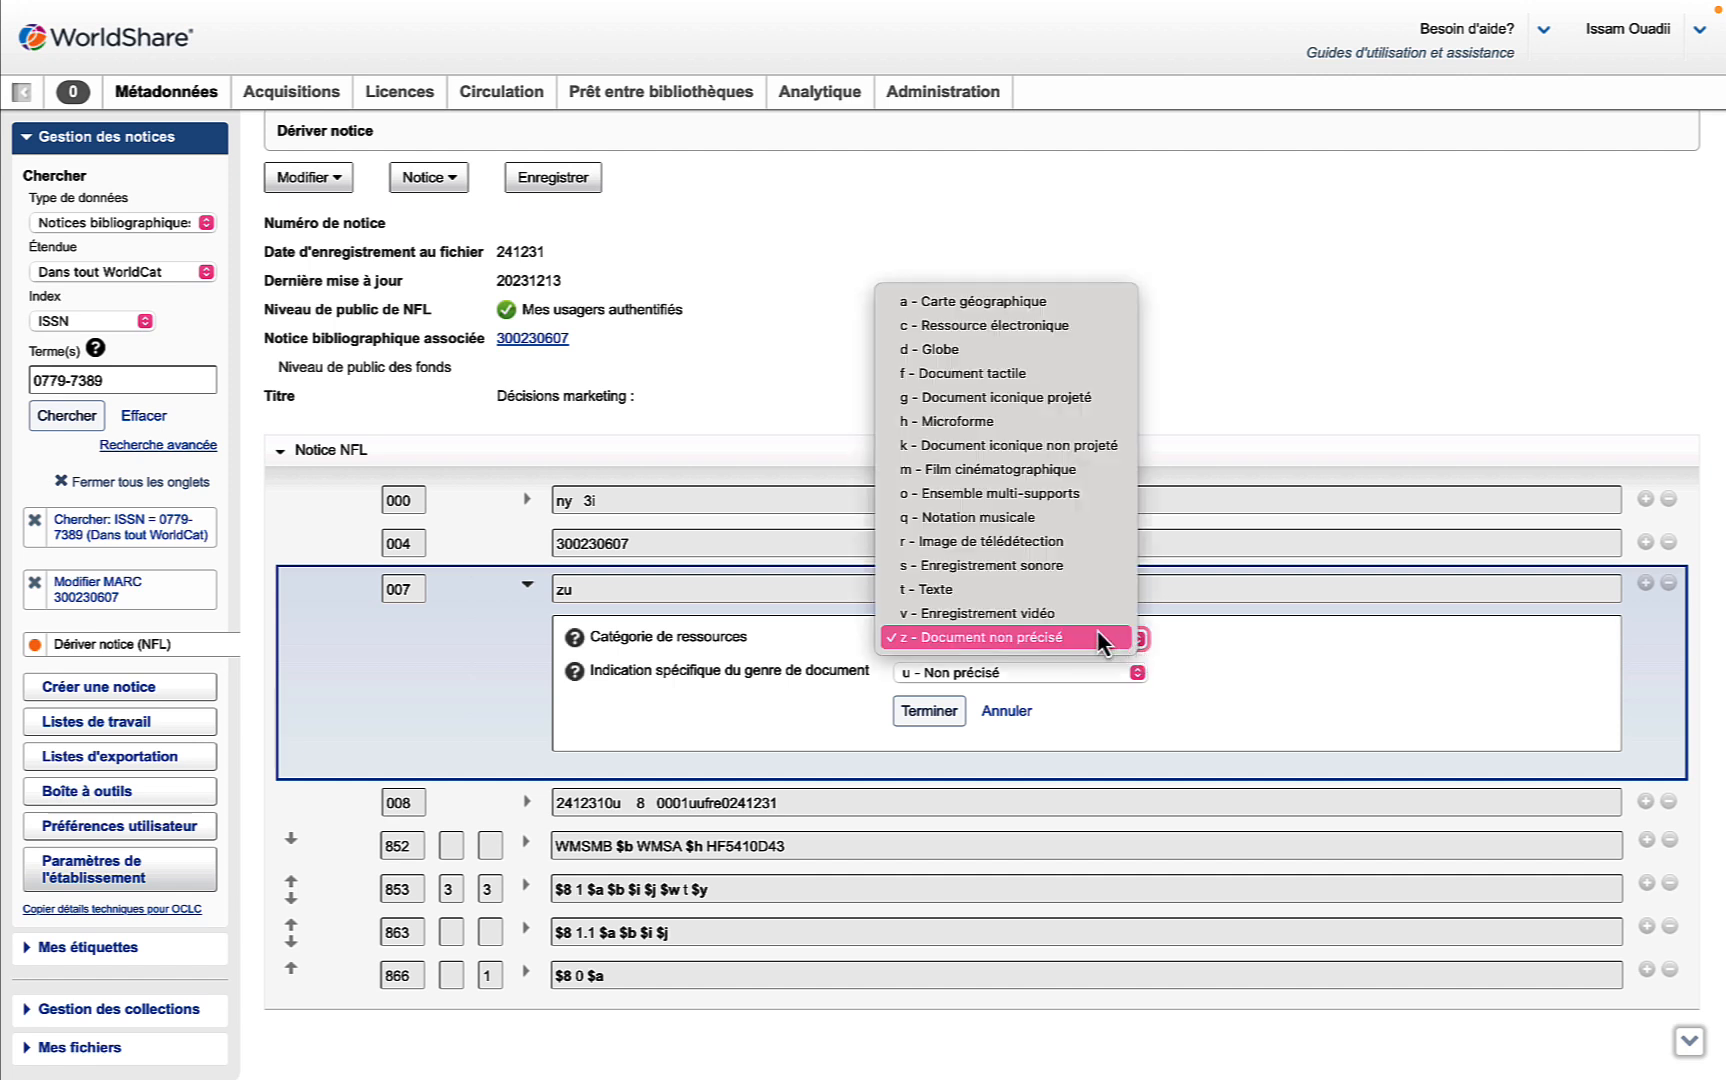
pyautogui.click(1069, 591)
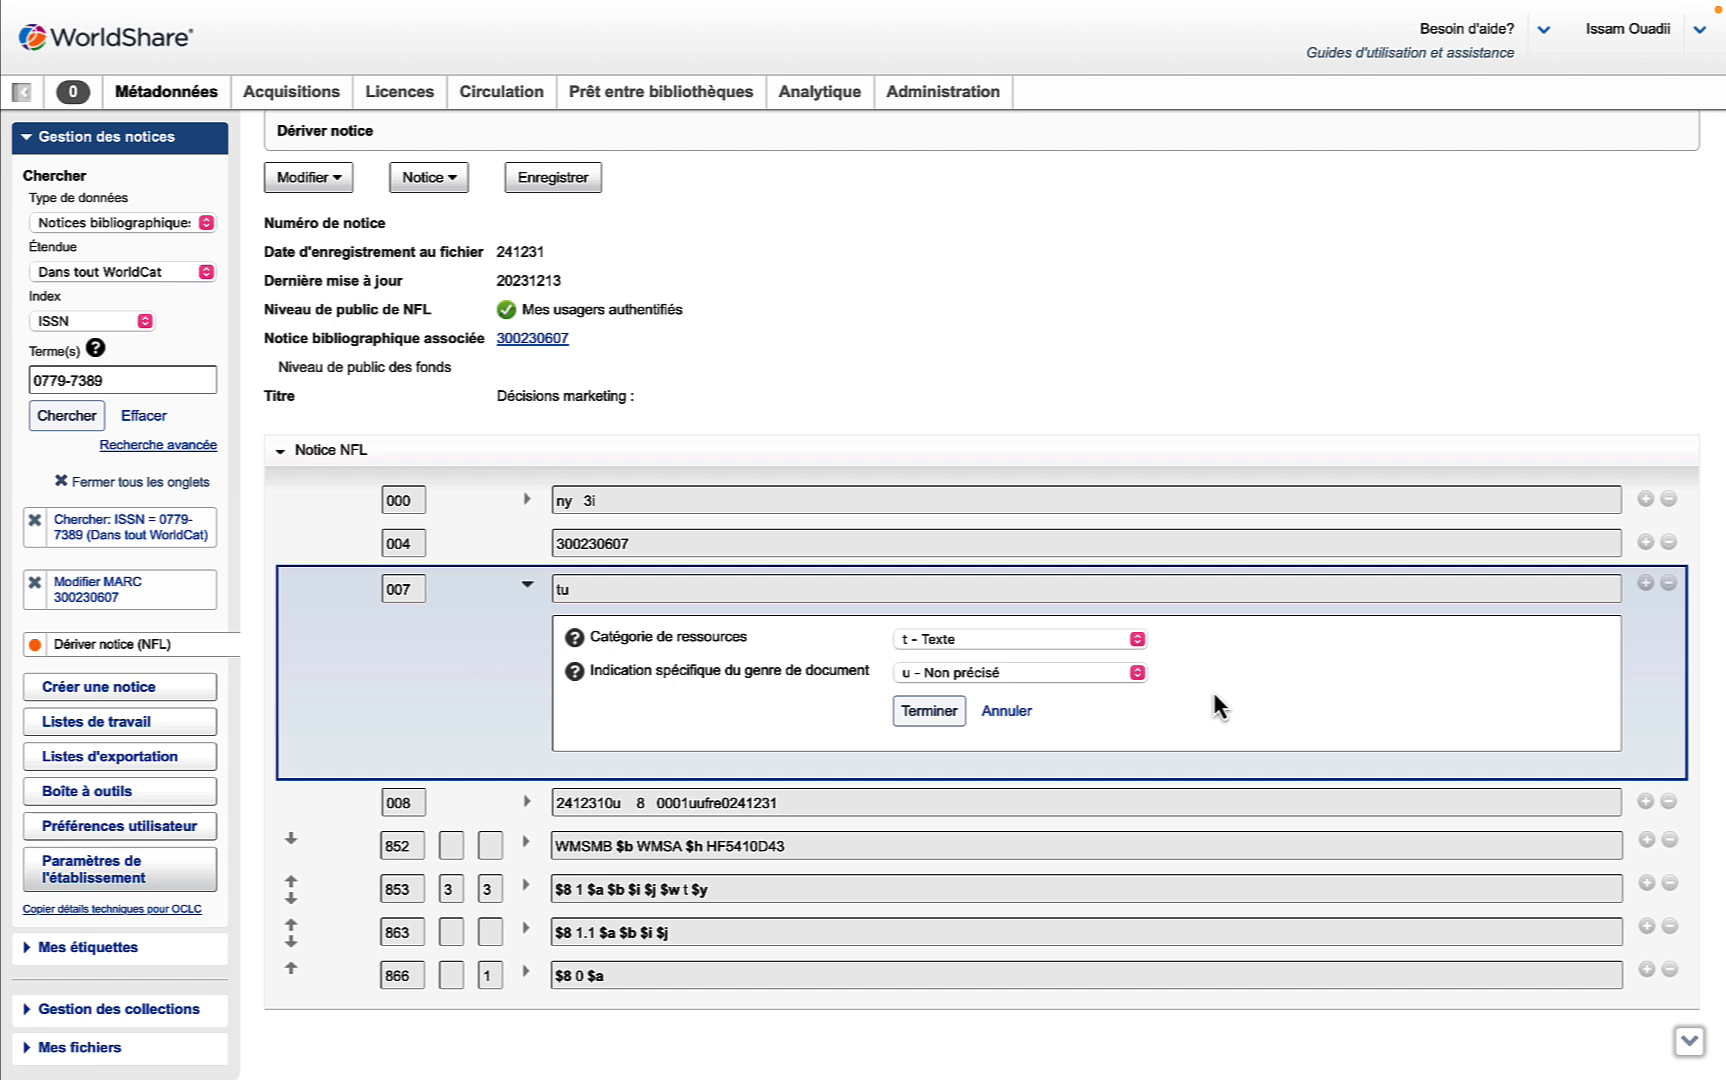
pyautogui.click(1135, 672)
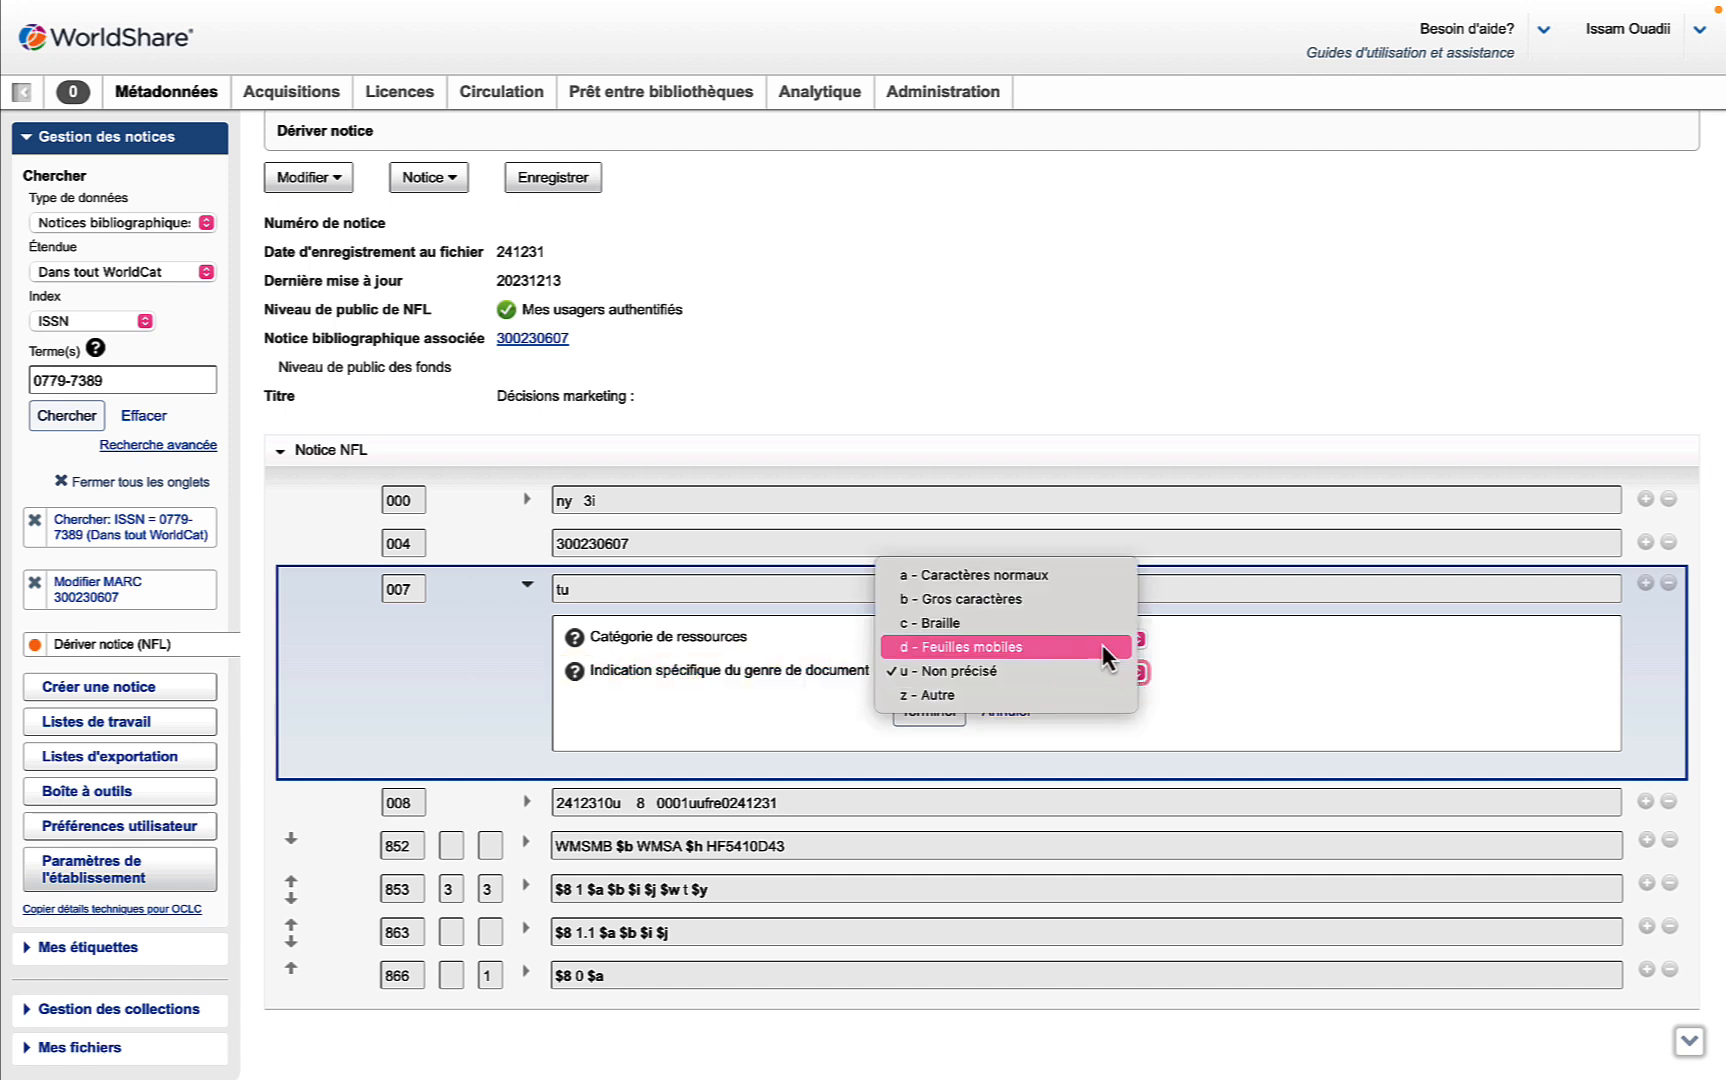
pyautogui.click(1077, 578)
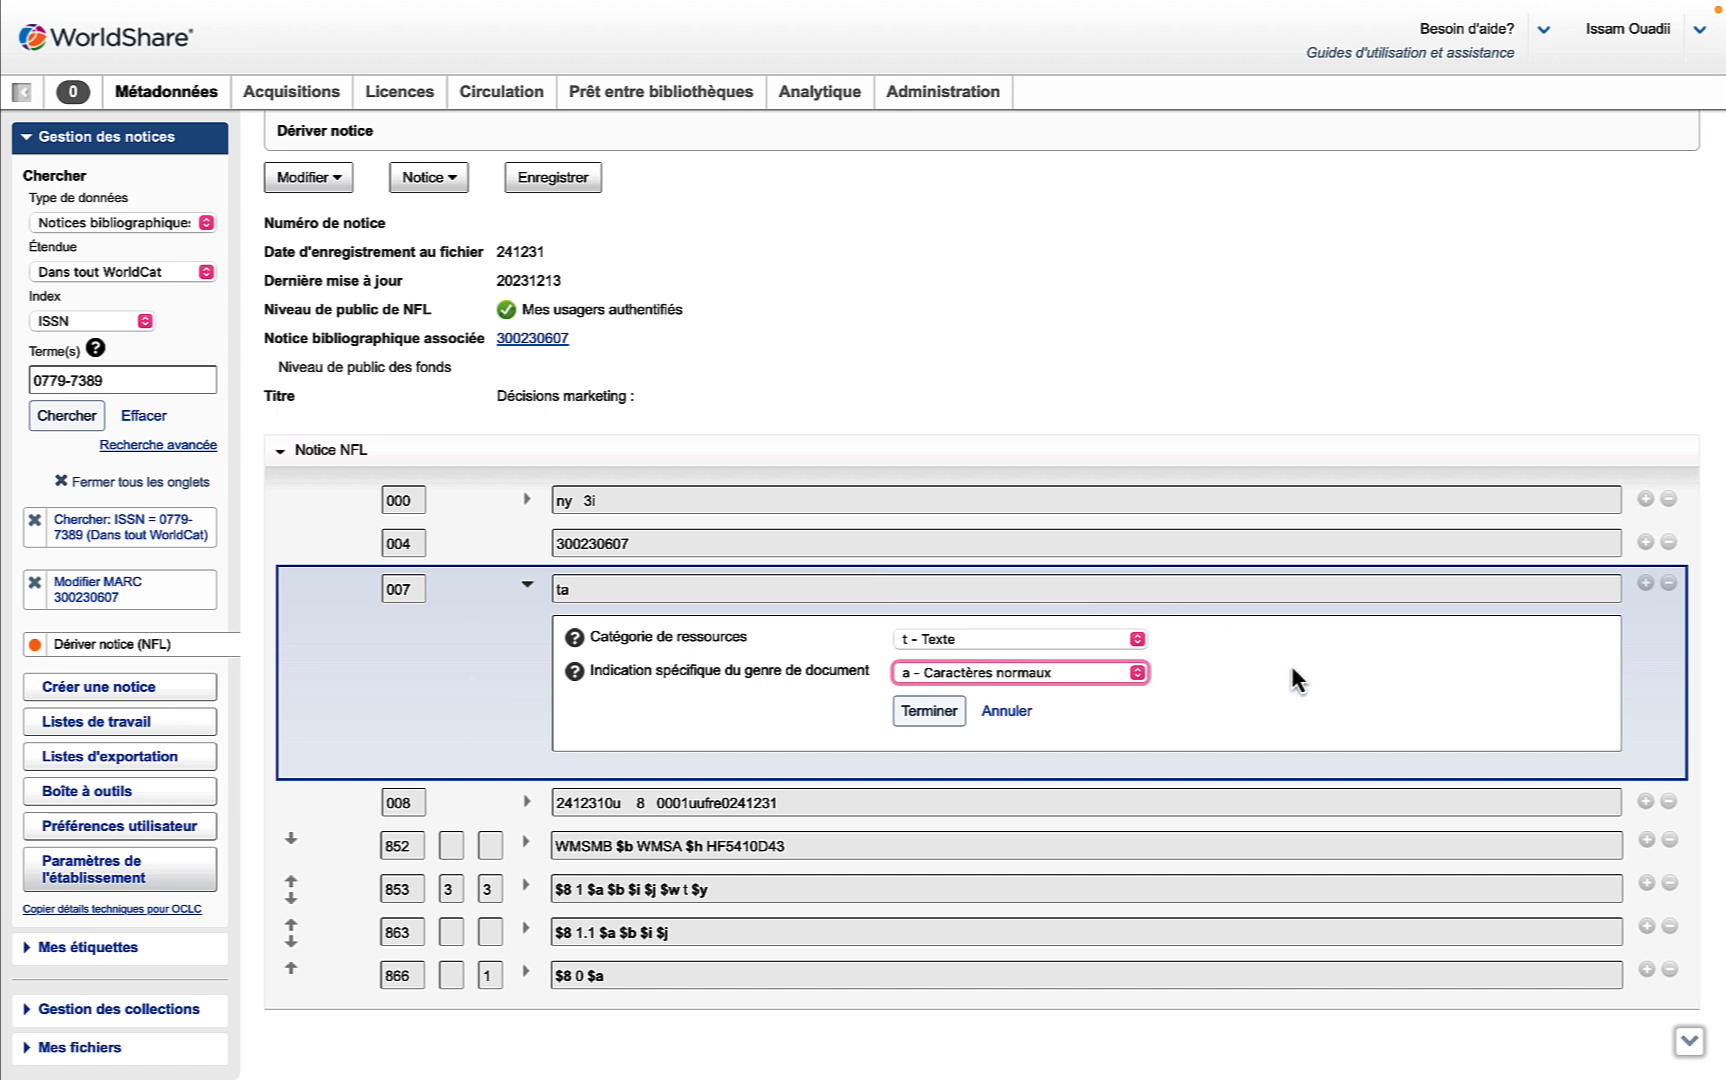
pyautogui.click(1314, 681)
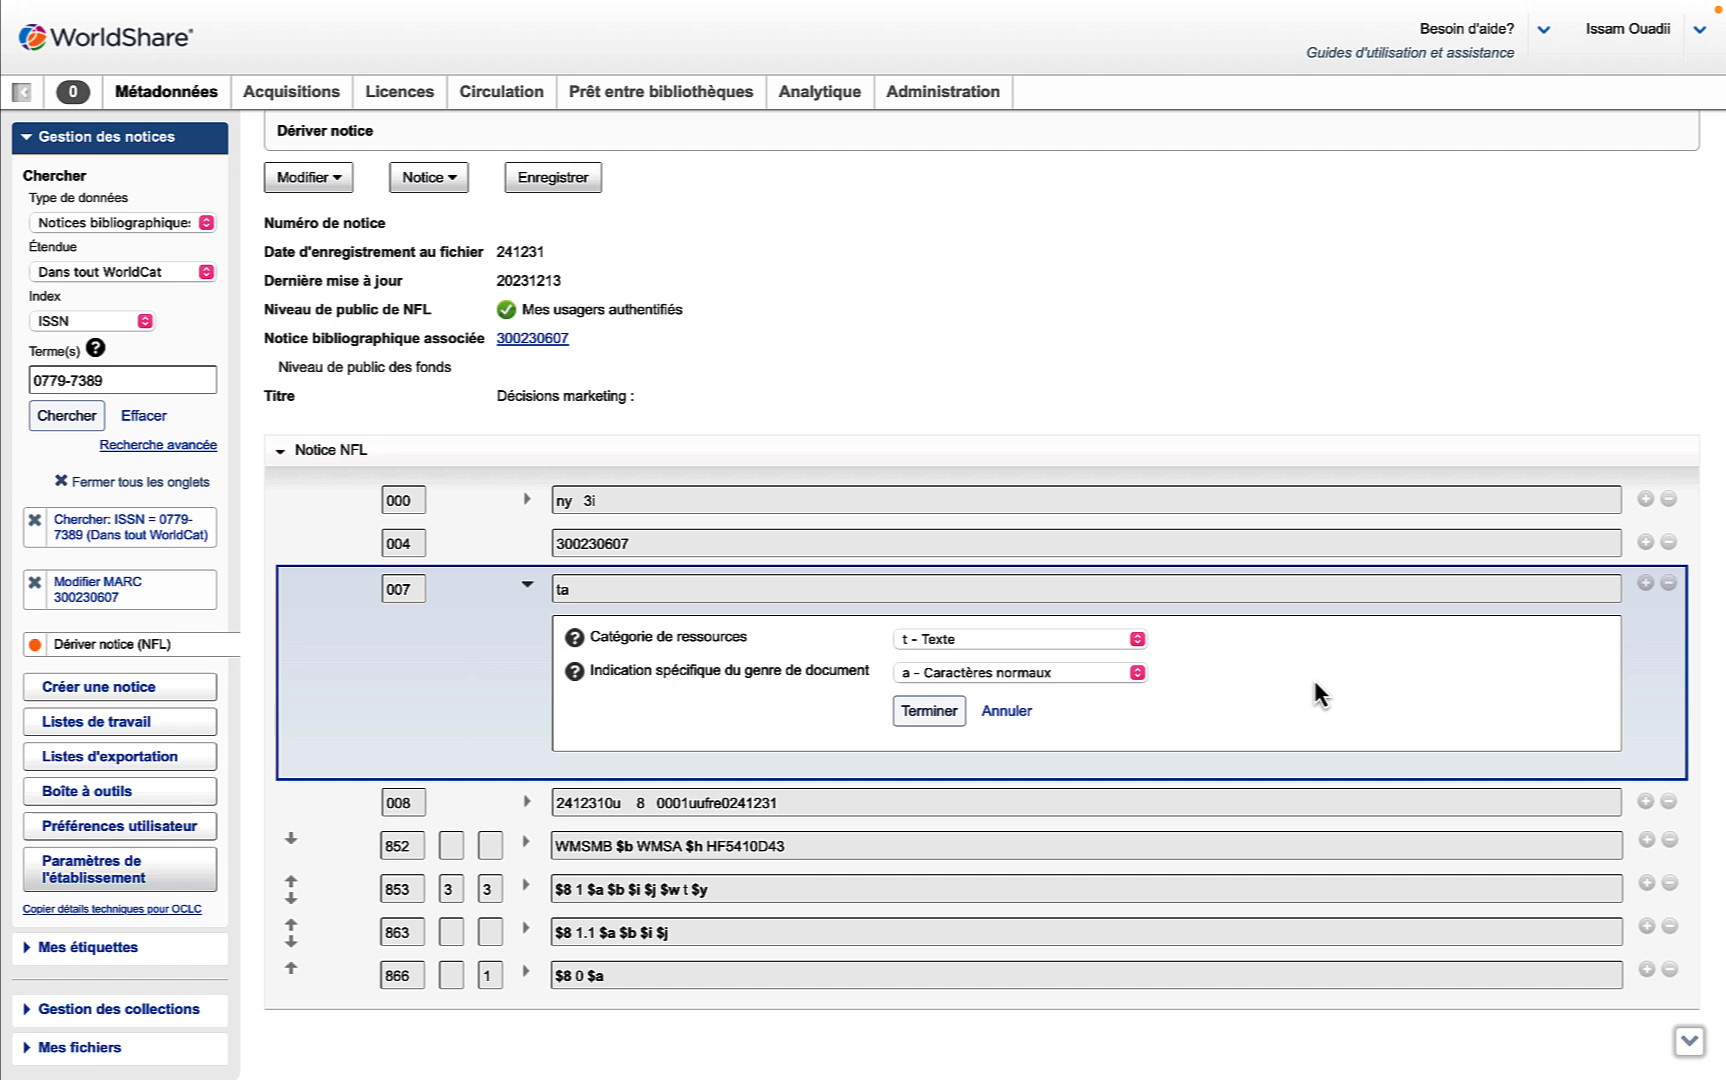
pyautogui.press('Tab')
pyautogui.click(940, 710)
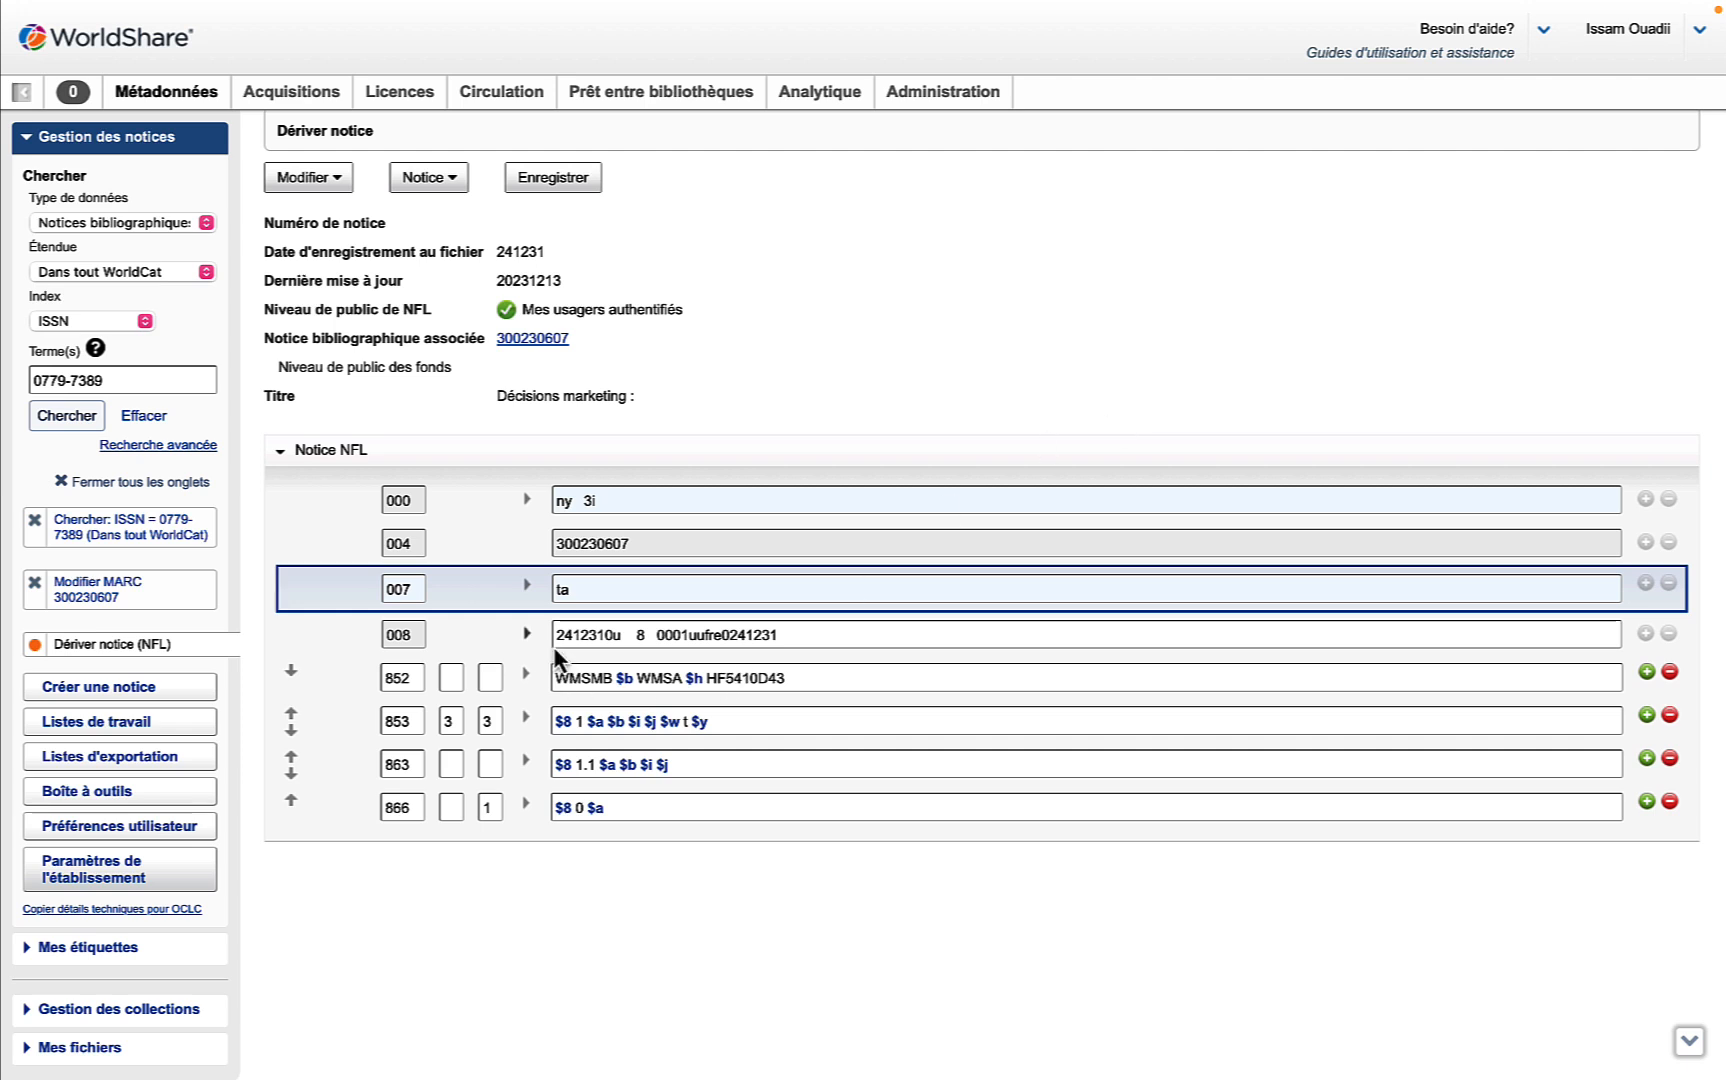
# Step: In field 008, set the receipt status to "5 - N'est pas reçu actuellement" and the acquisition method to "m - Abonnement", and finish editing the field
pyautogui.click(527, 634)
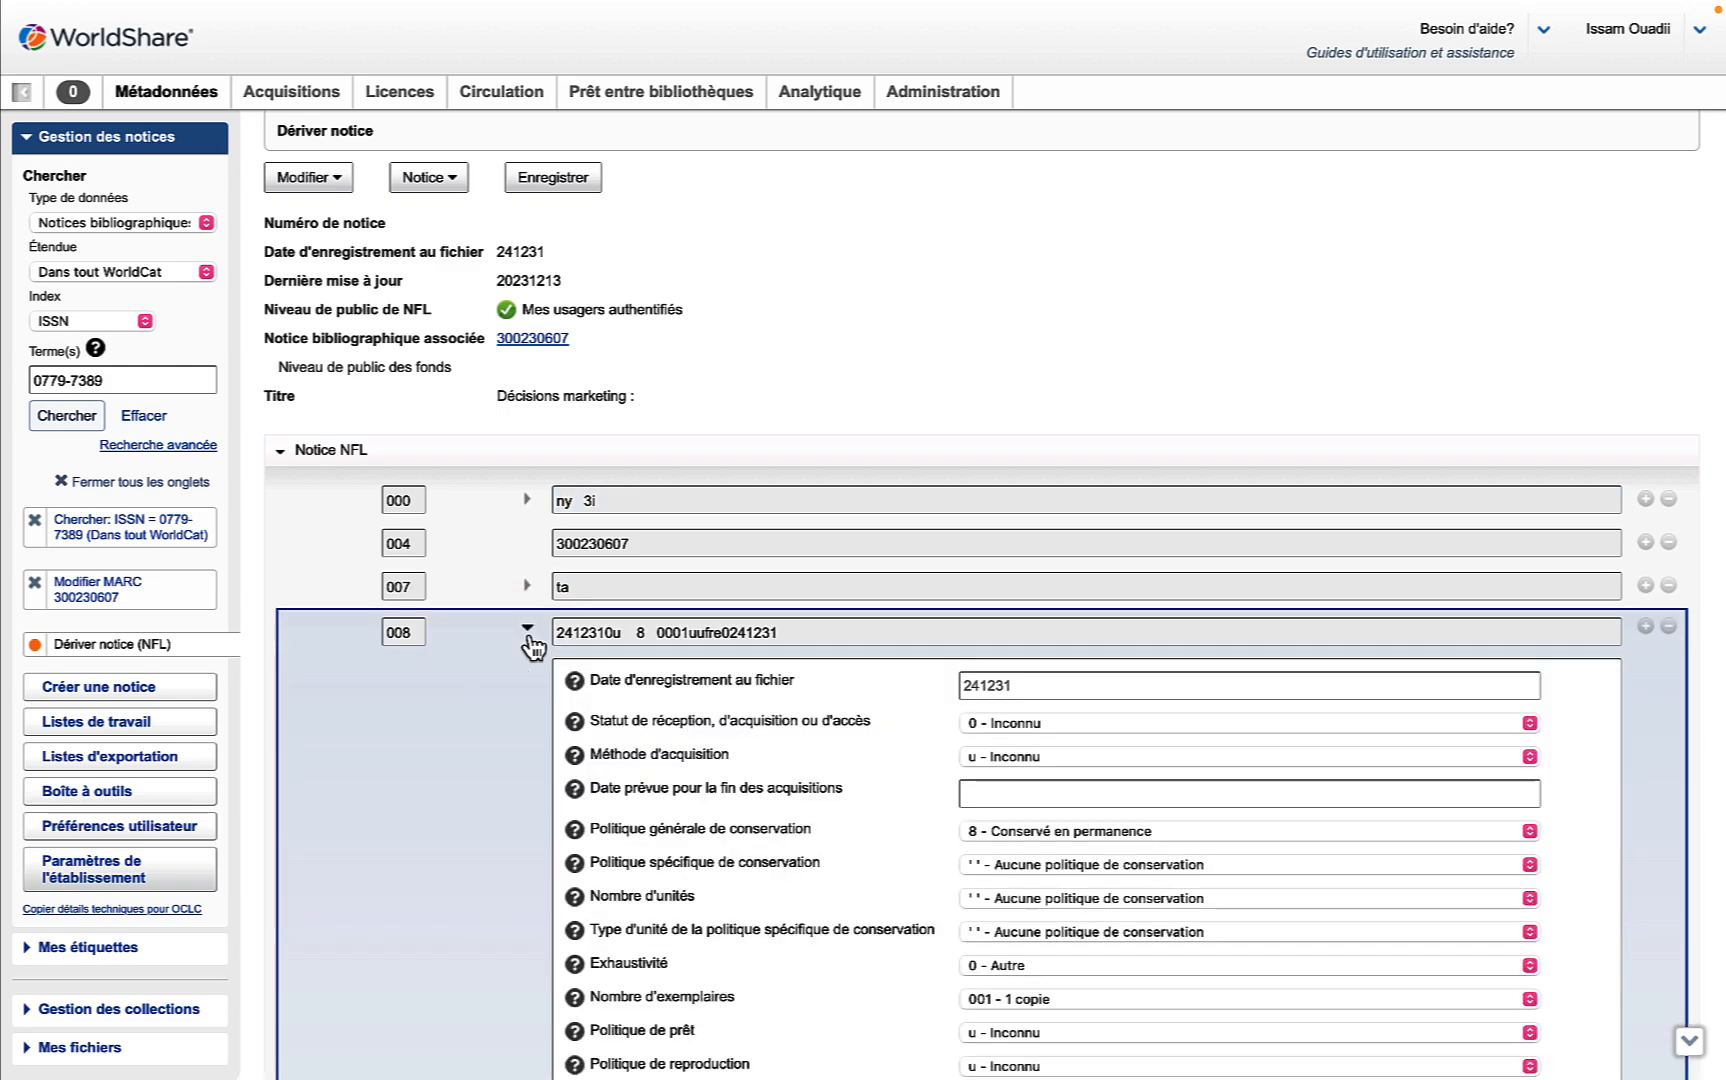
pyautogui.scroll(-3, 1057, 596)
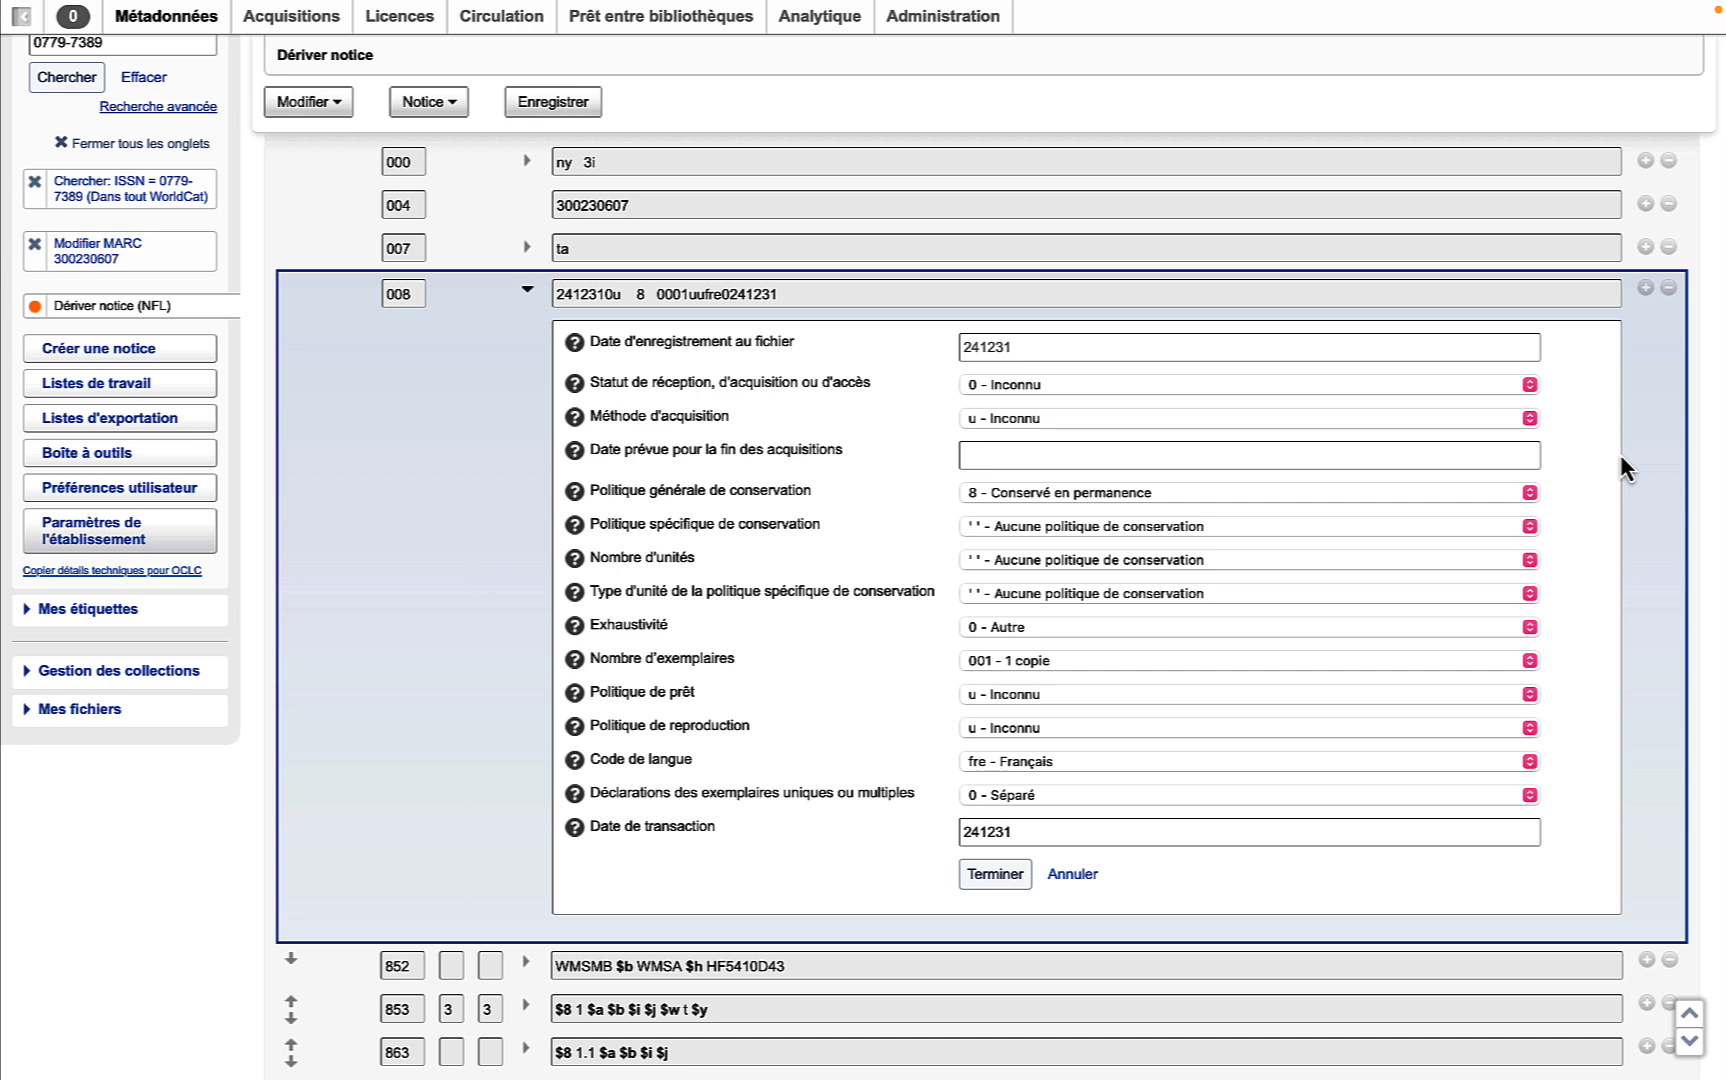
pyautogui.click(1530, 386)
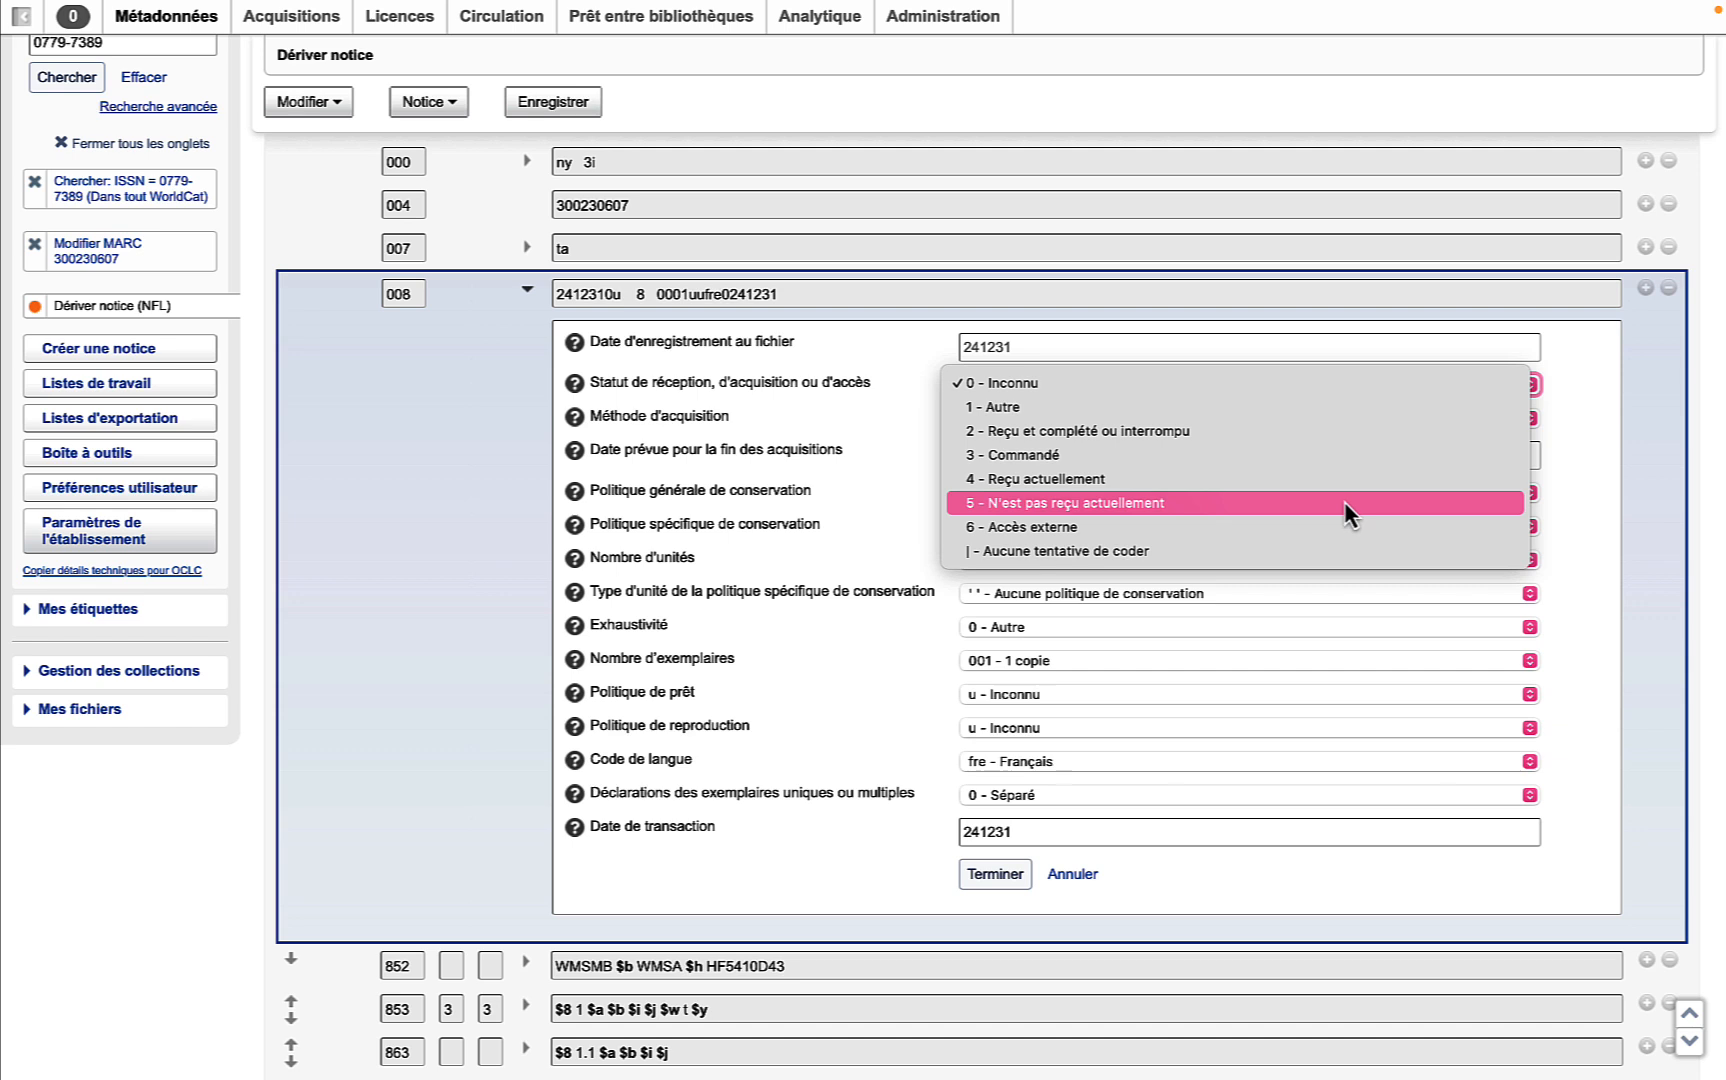
pyautogui.click(1344, 502)
pyautogui.click(1530, 419)
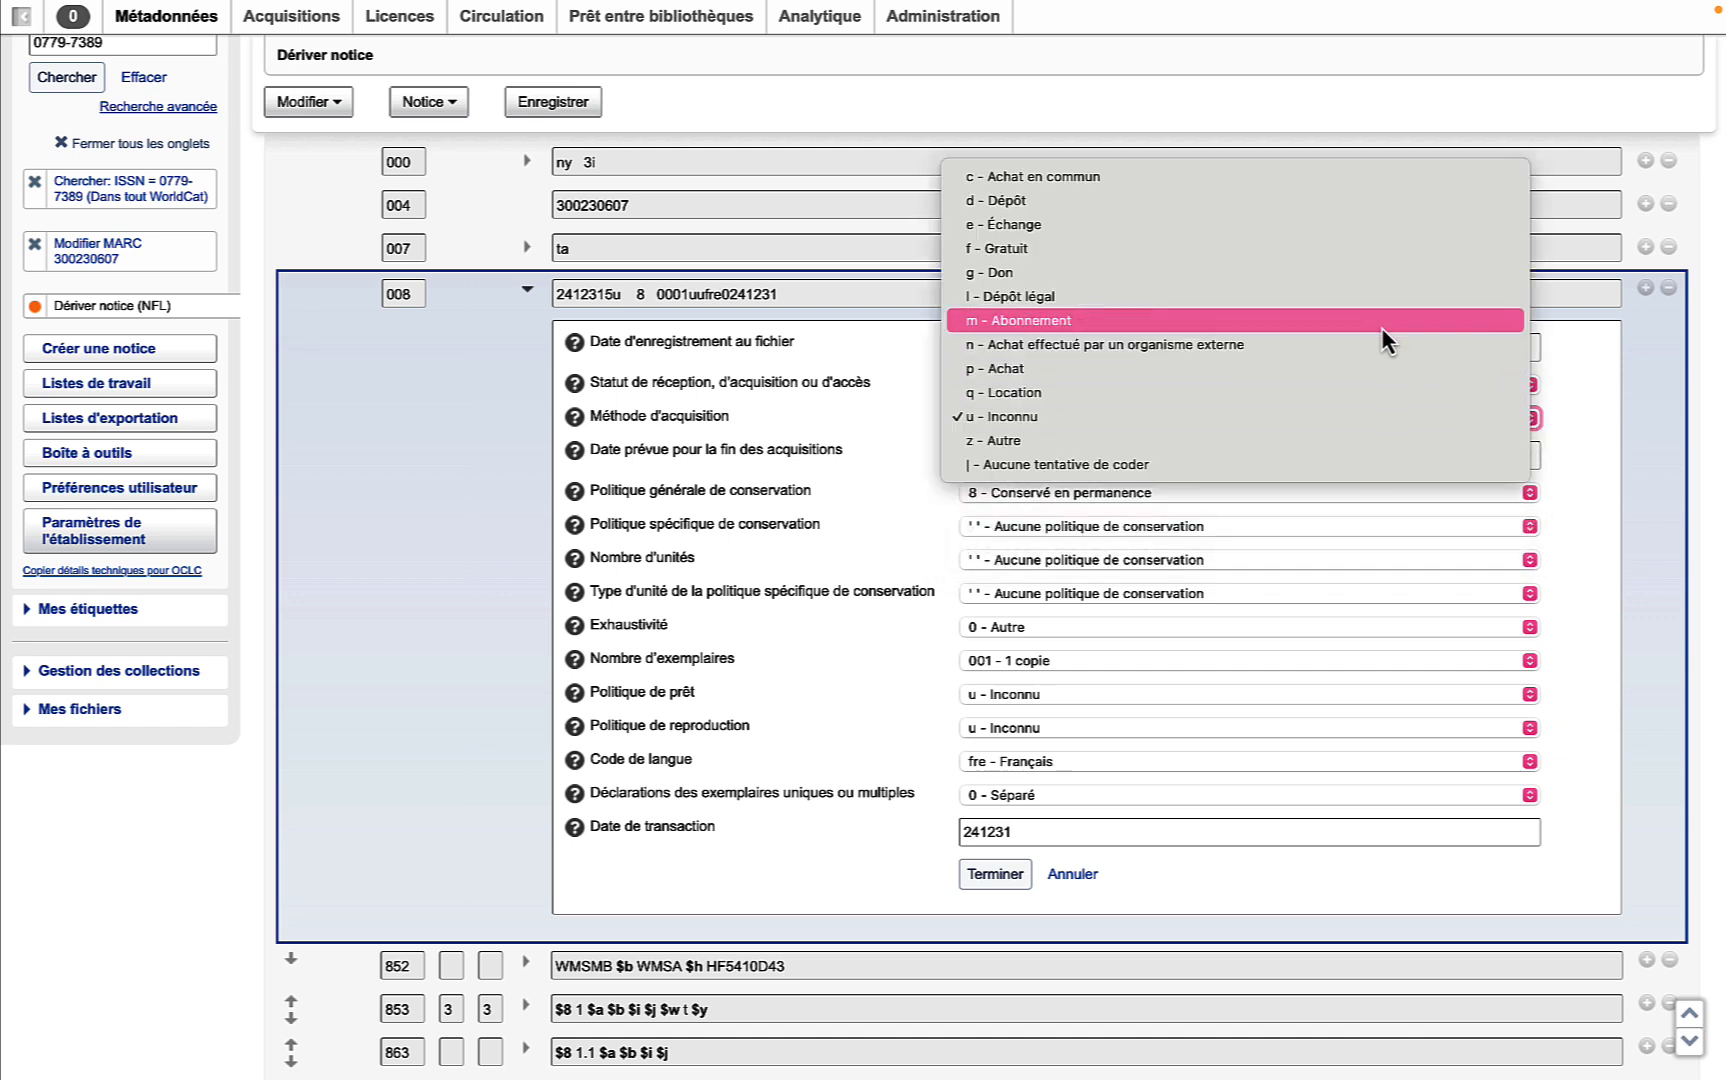
pyautogui.click(1358, 321)
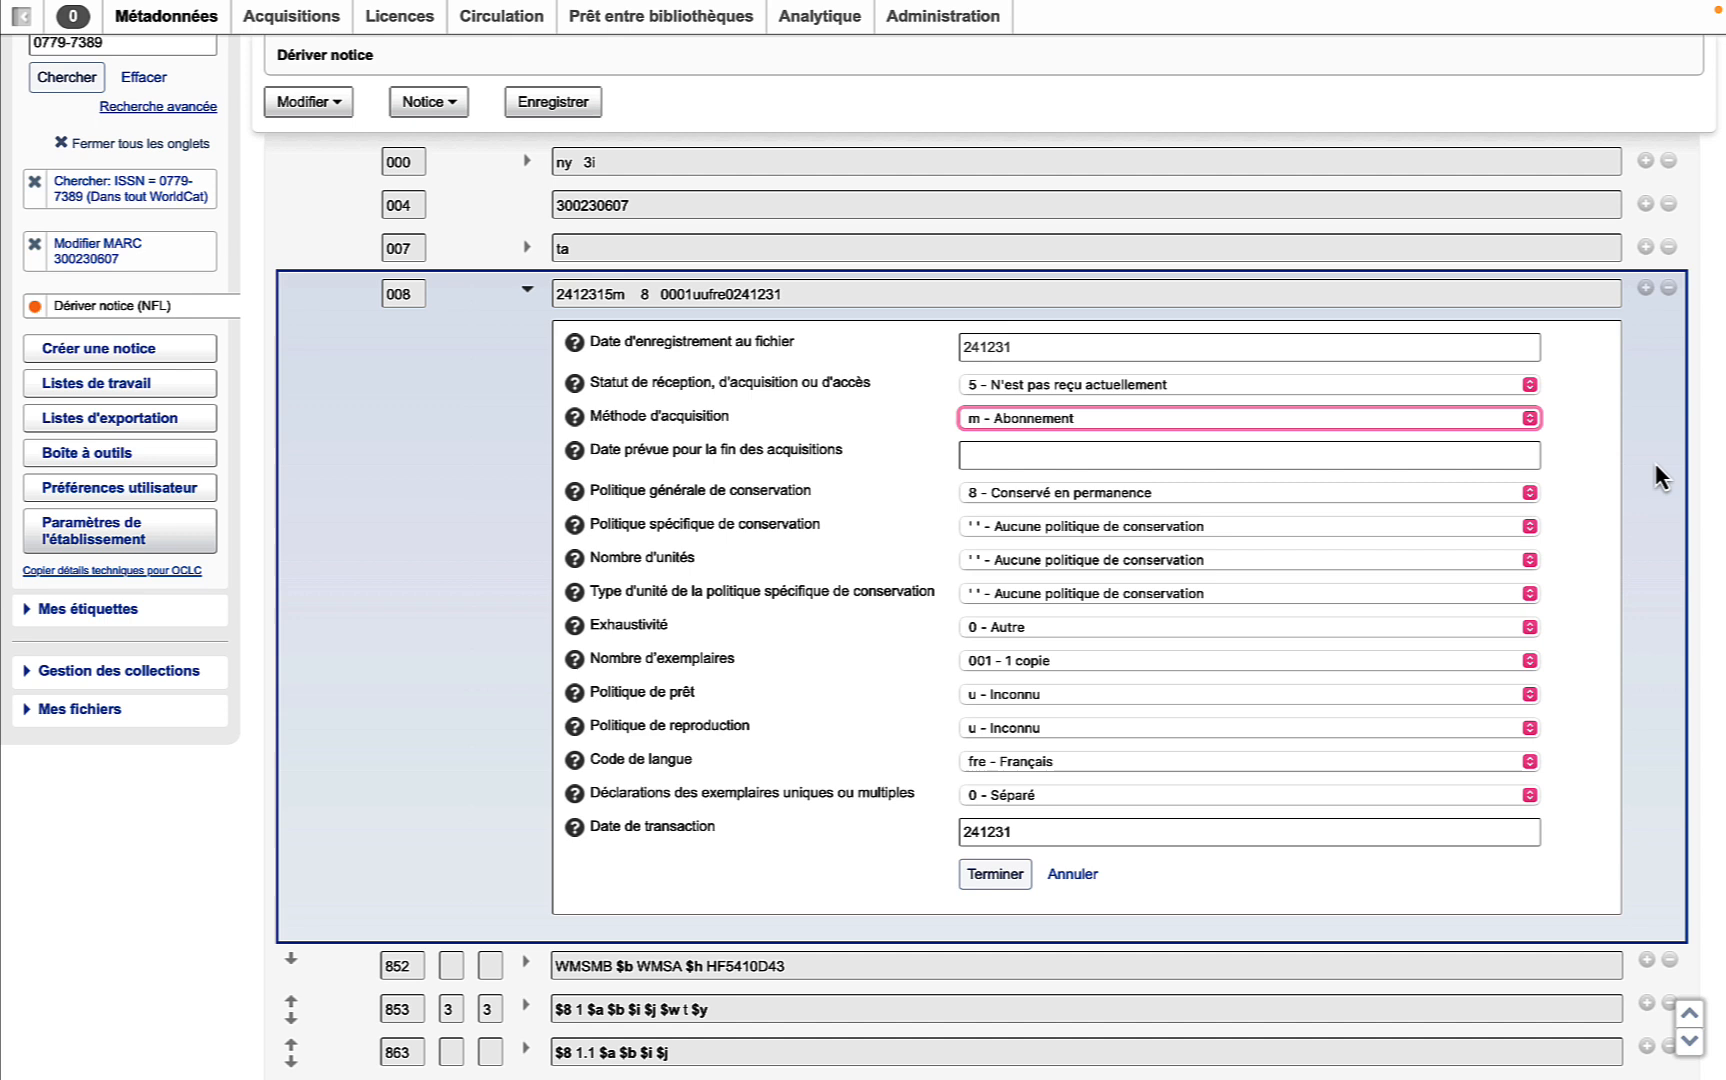
pyautogui.click(1595, 460)
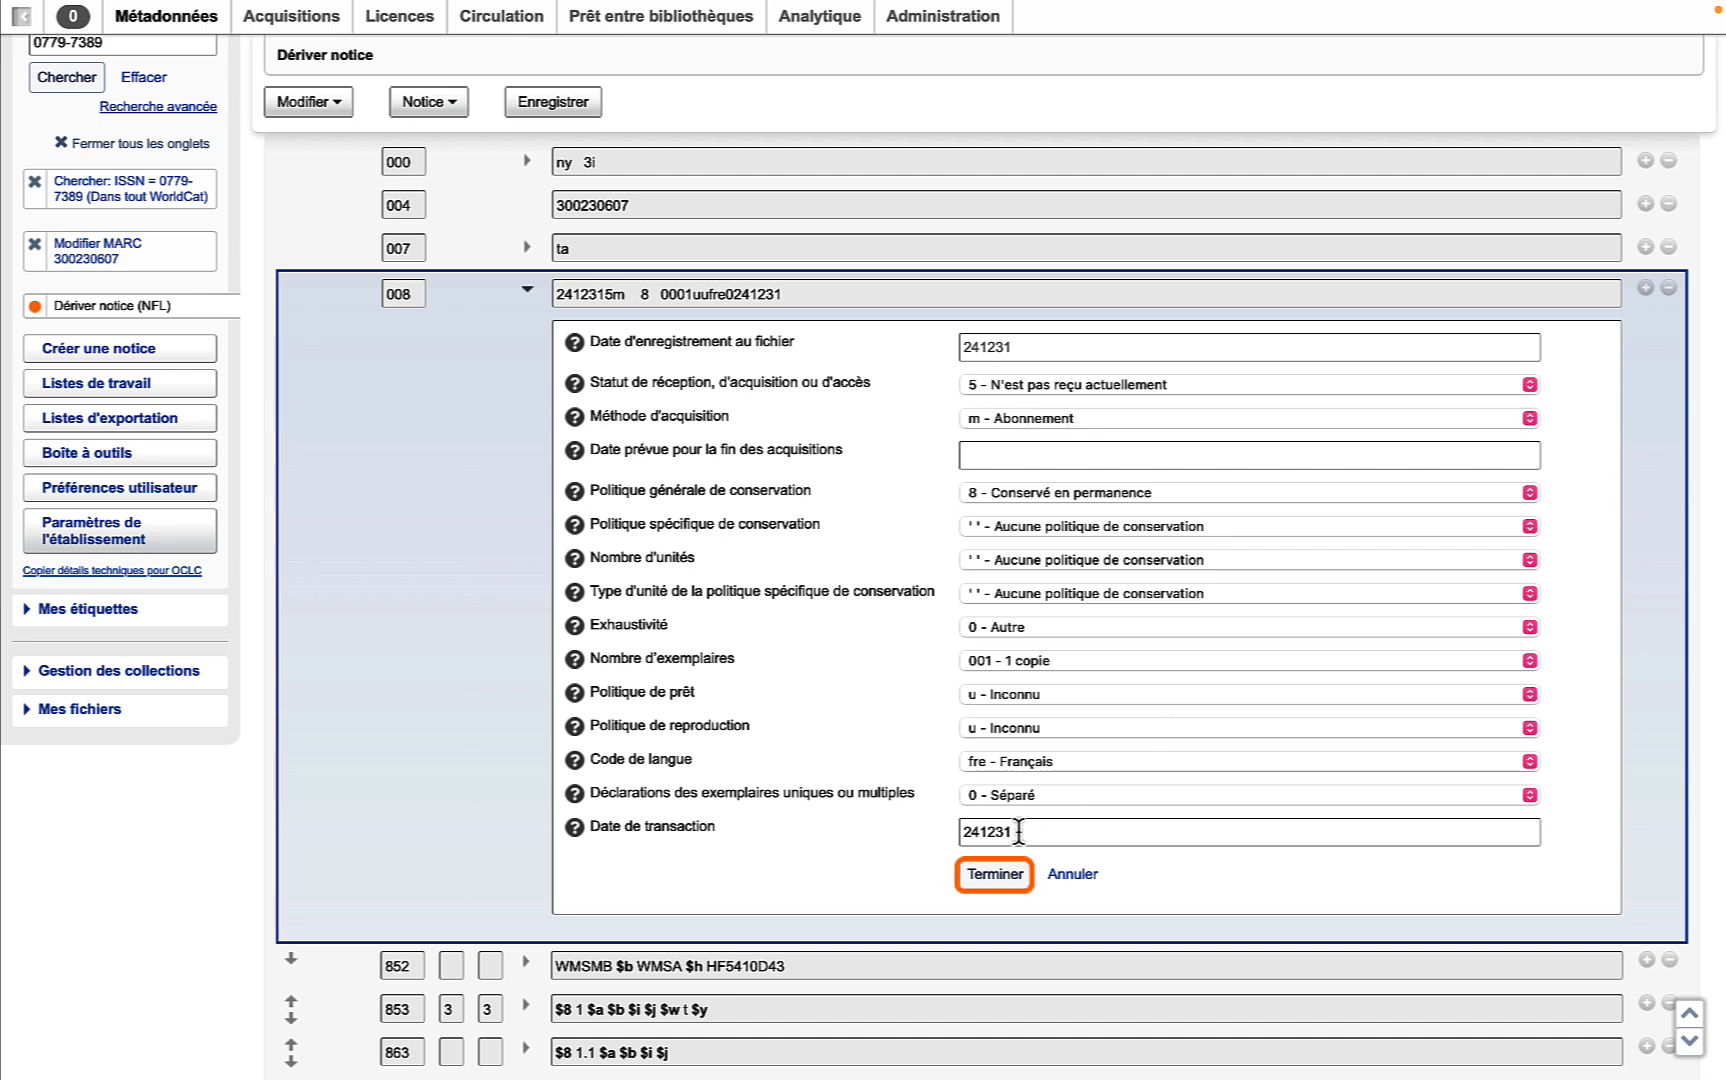
pyautogui.click(995, 873)
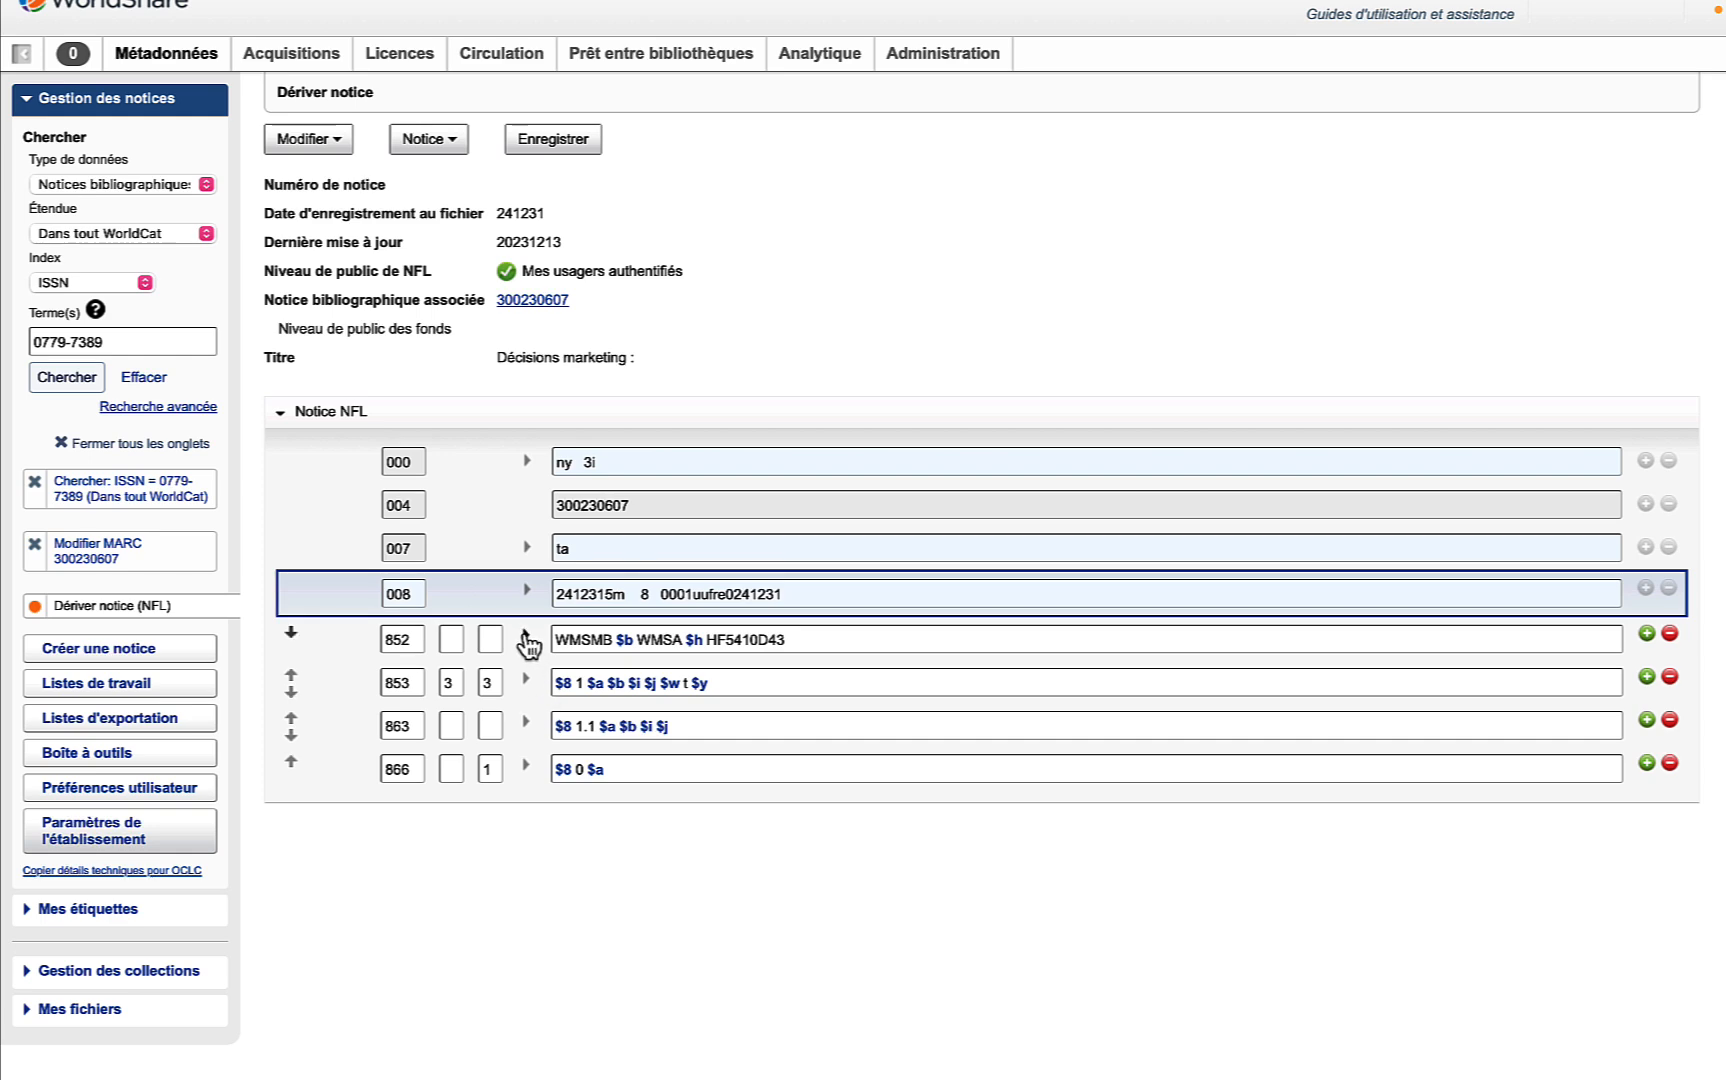
# Step: In field 852, set the shelving scheme to "0 - Classification de la Library of Congress" and keep the shelving order at "Aucune indication fournie"
pyautogui.click(526, 635)
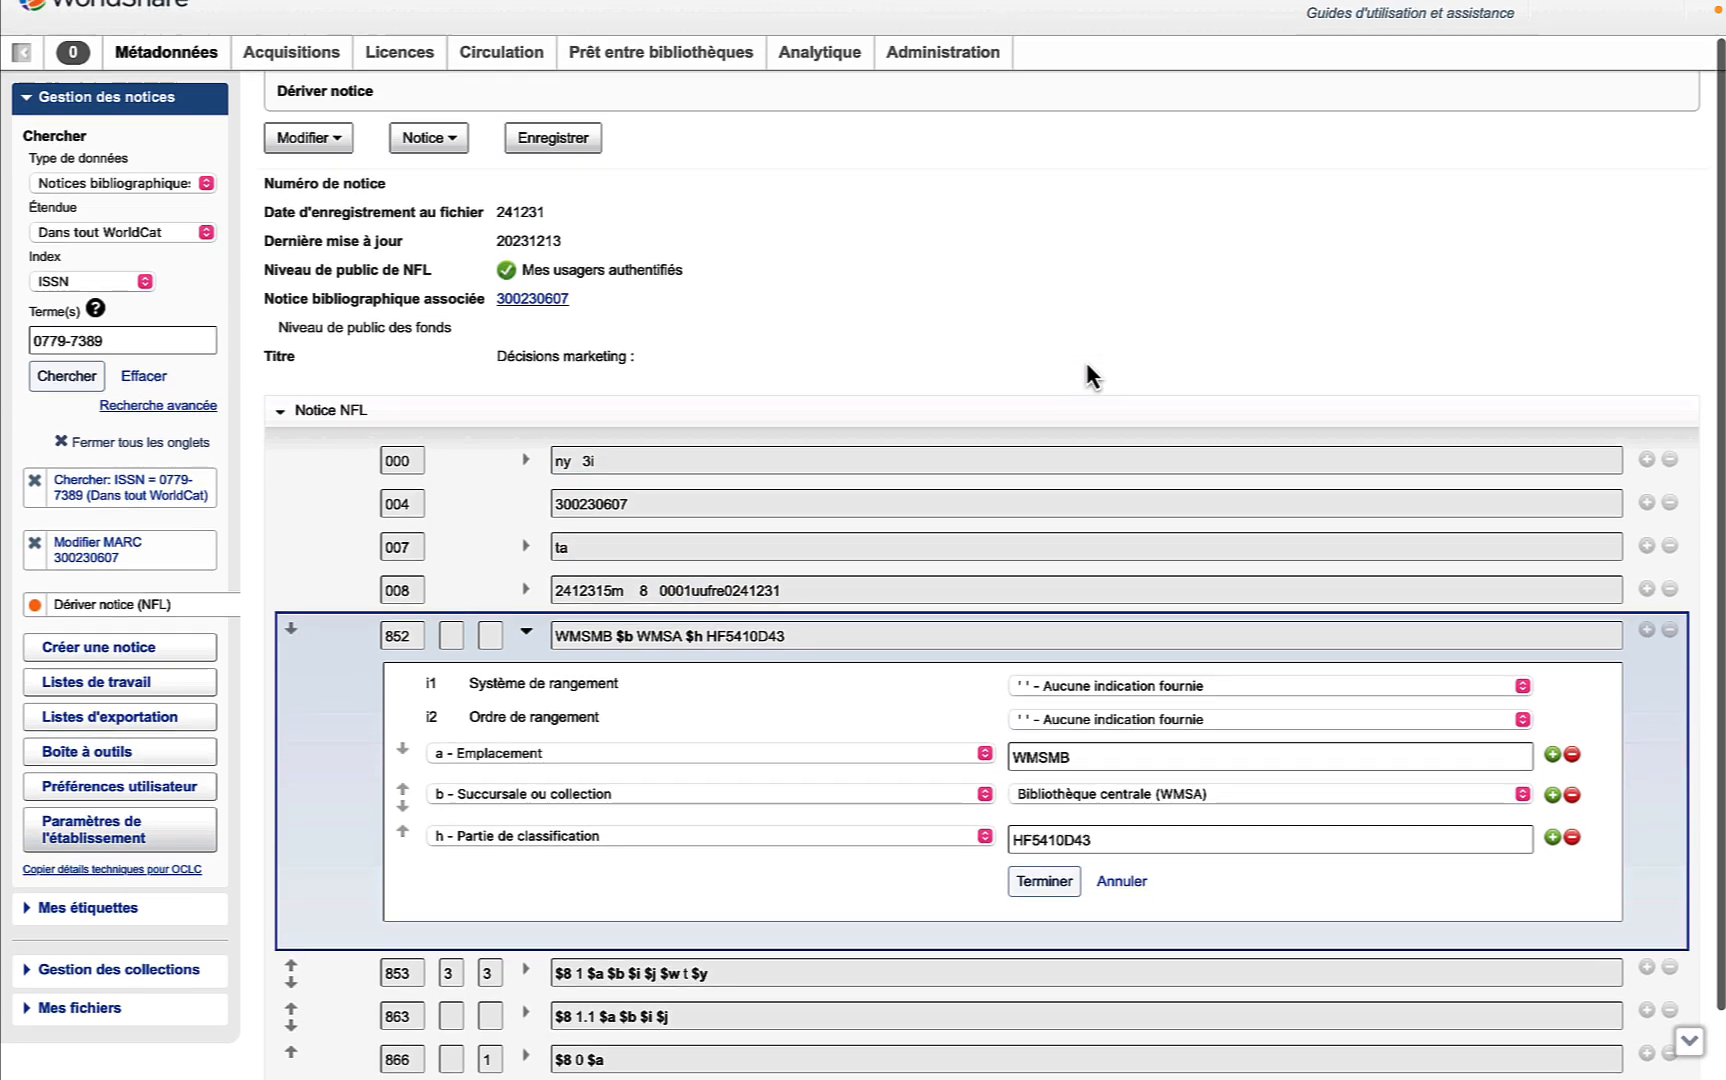
pyautogui.scroll(-1, 1090, 375)
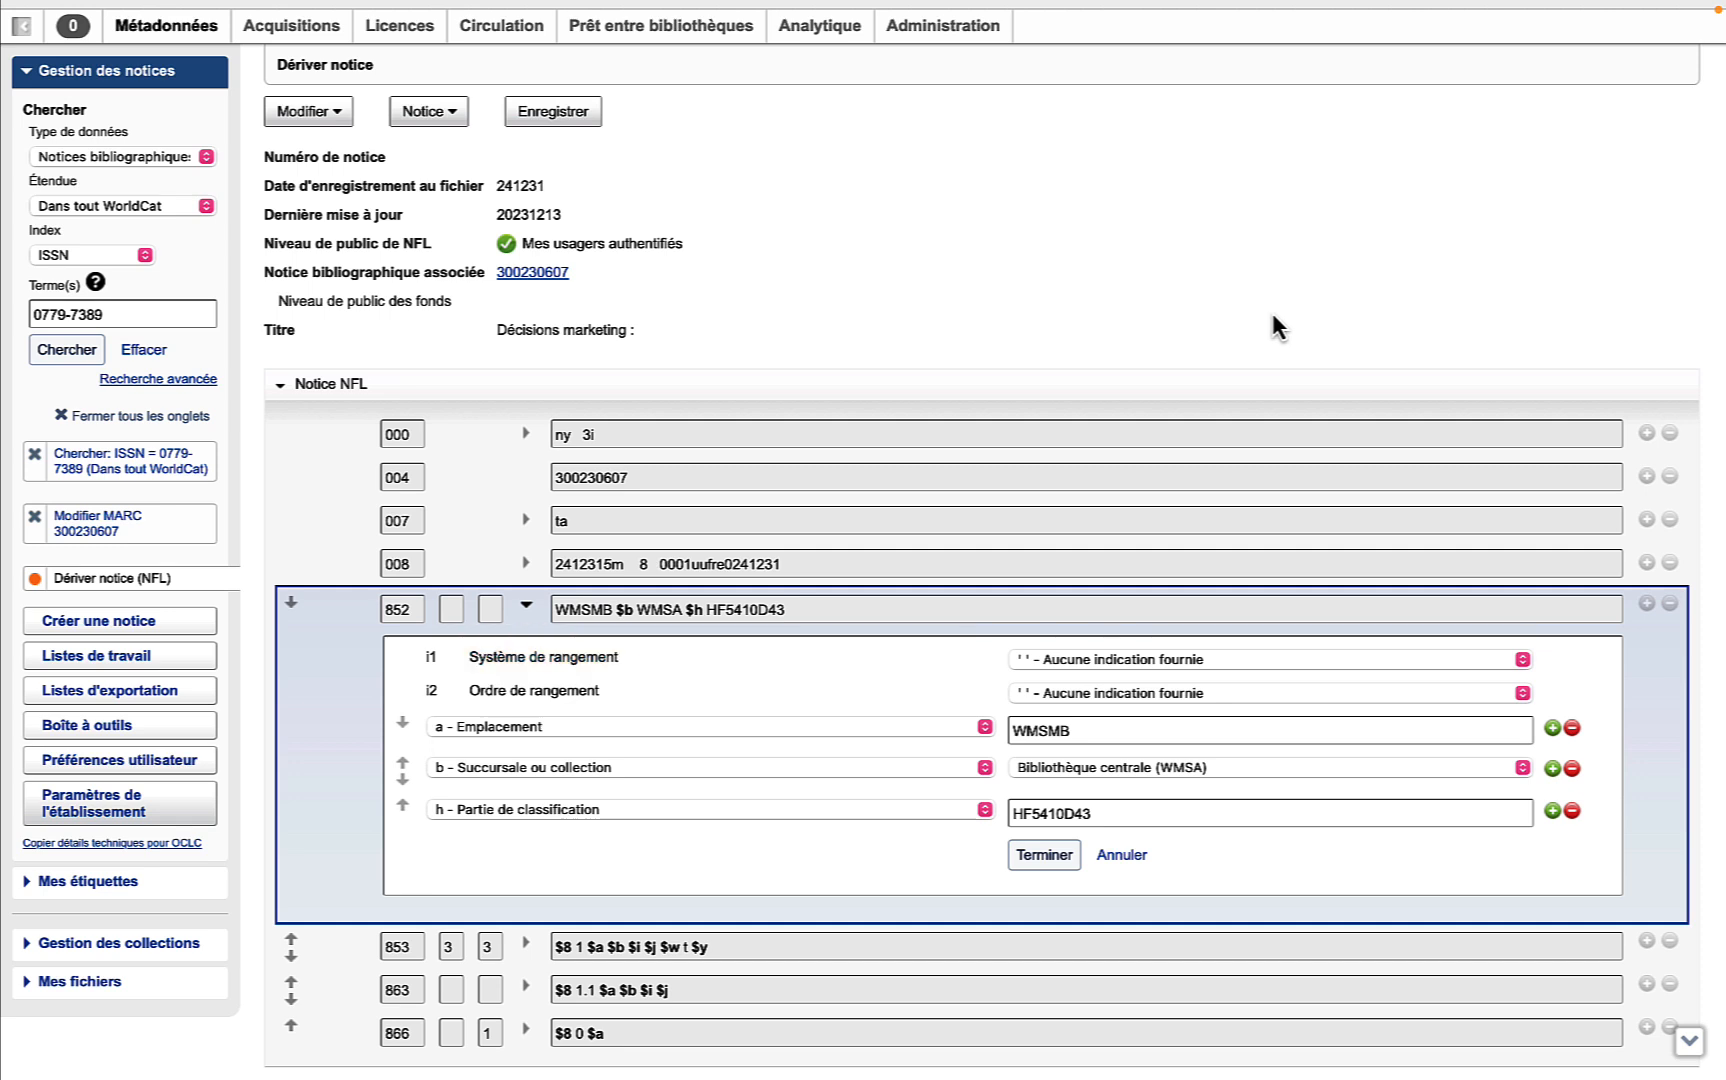
pyautogui.click(1518, 659)
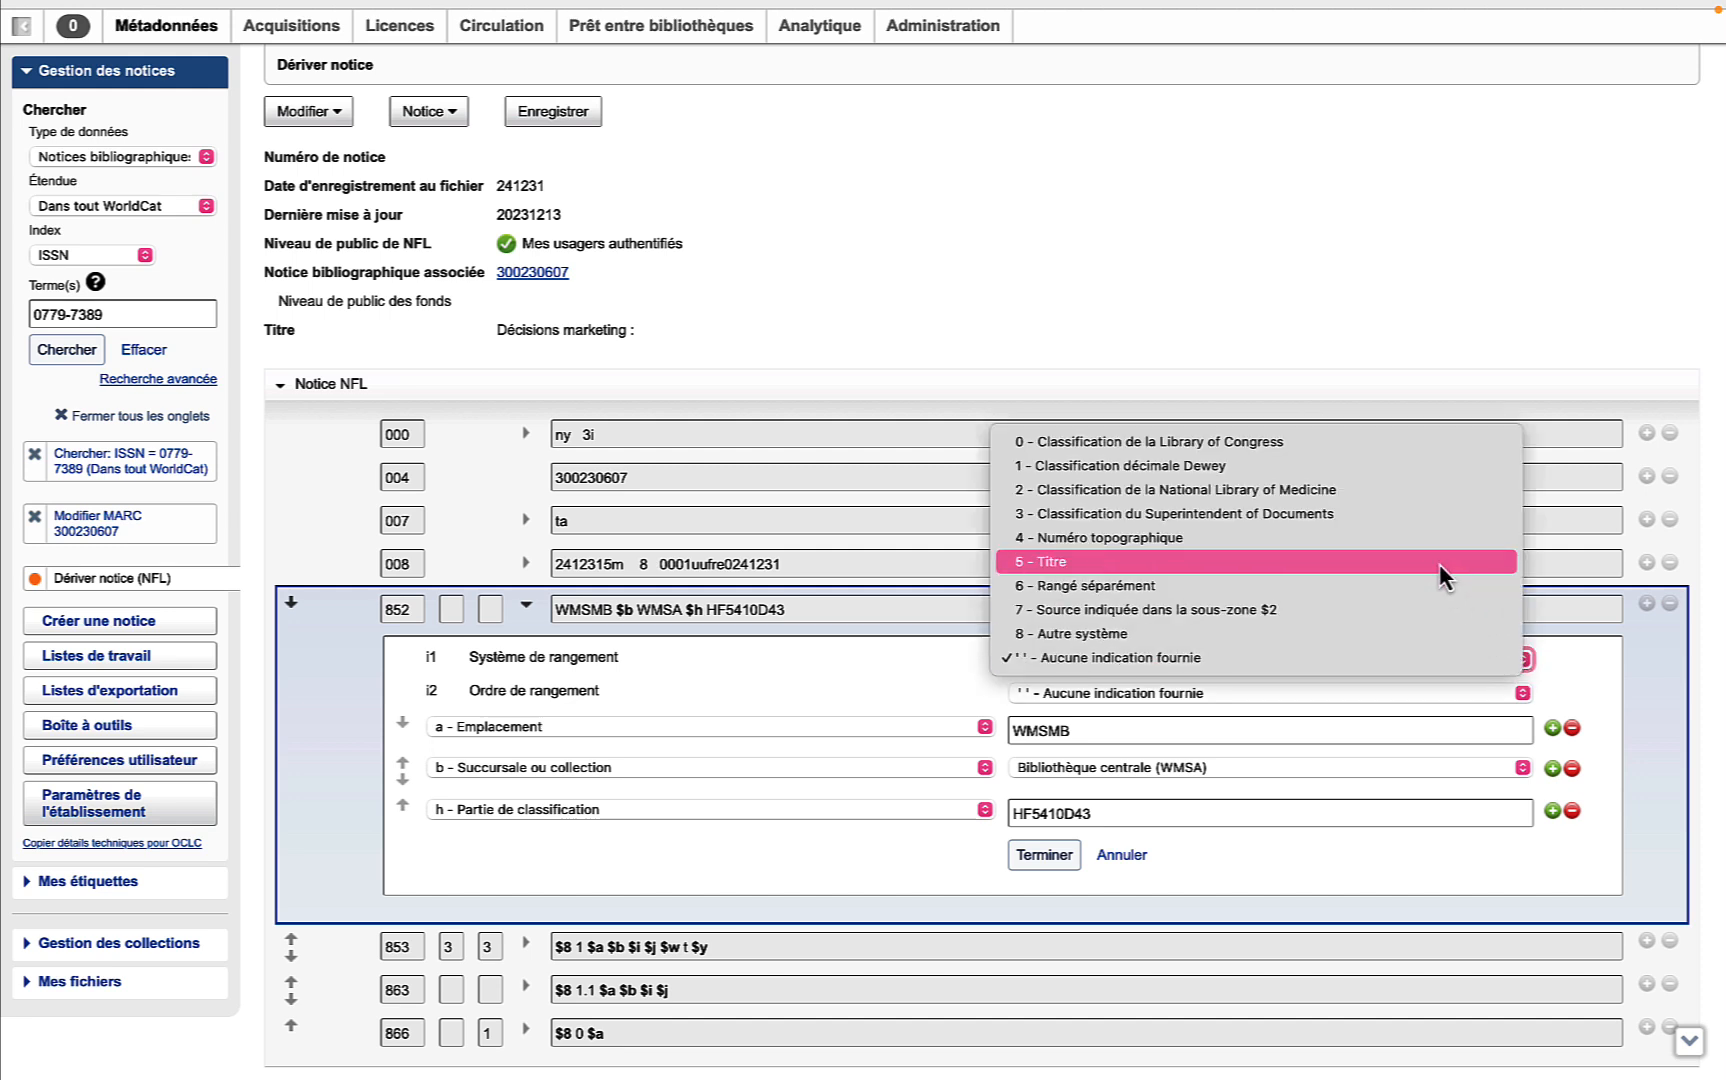
pyautogui.click(1366, 443)
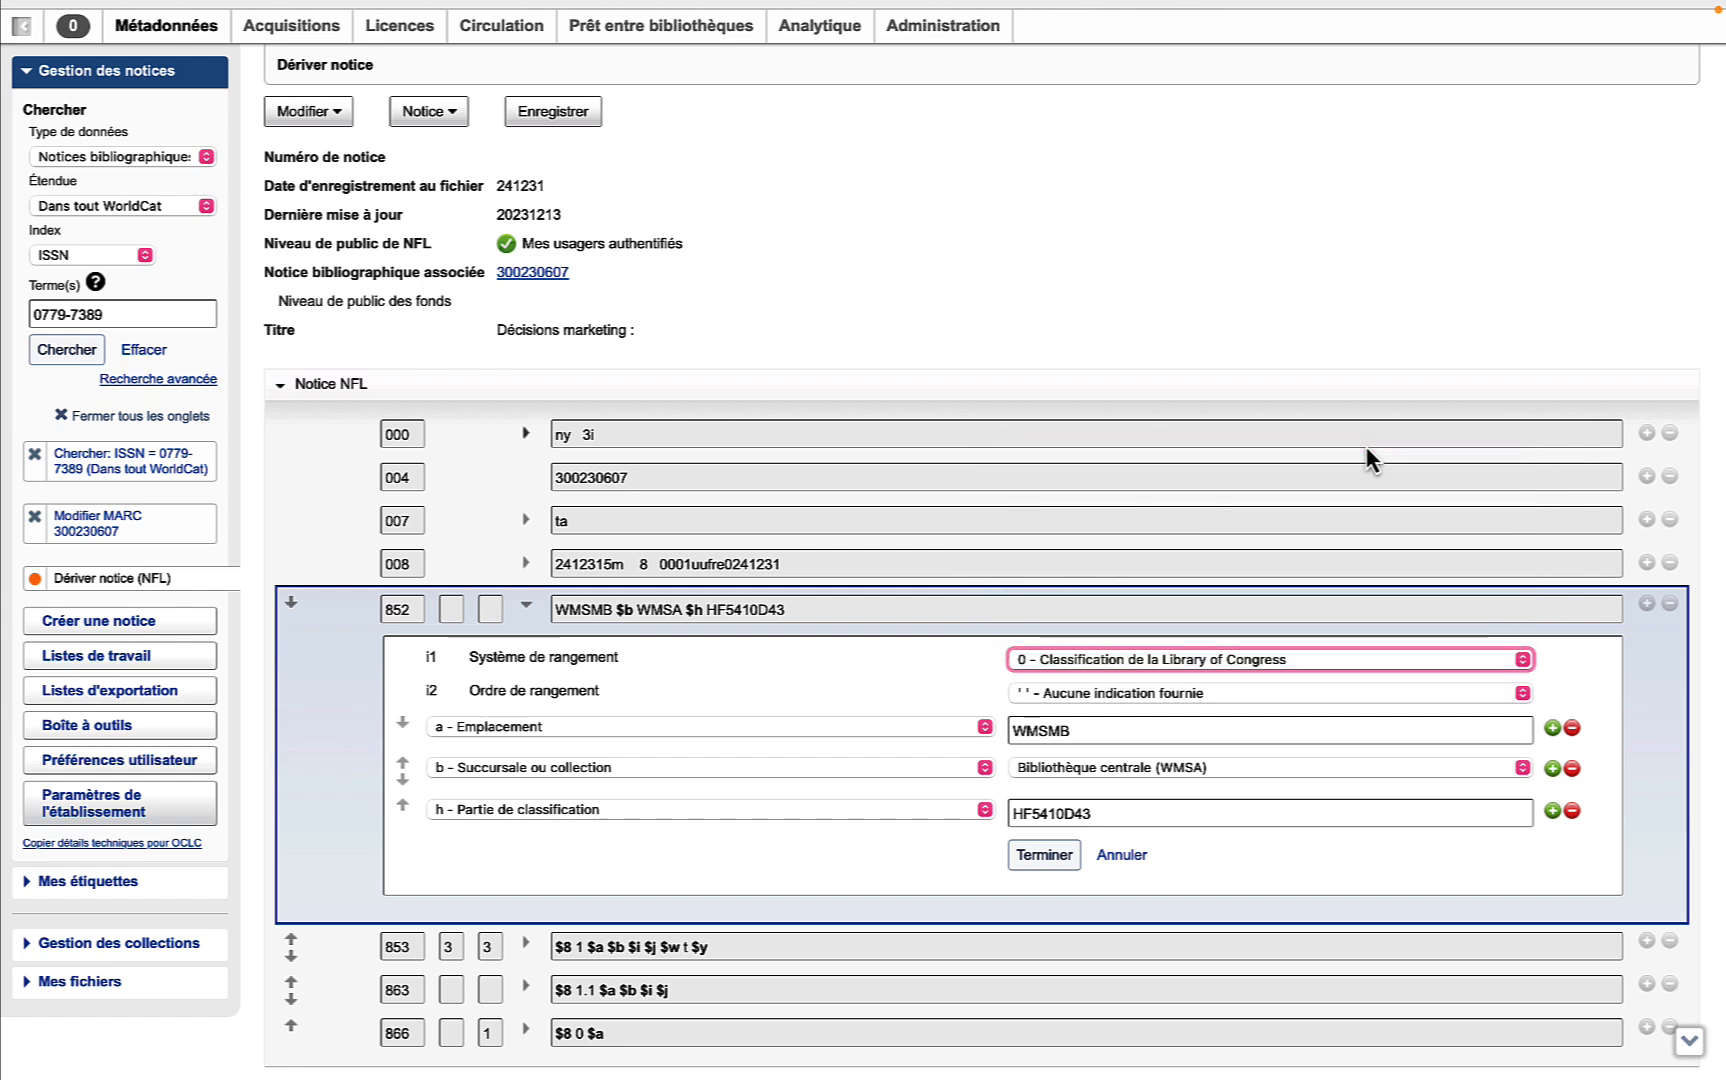
pyautogui.press('Tab')
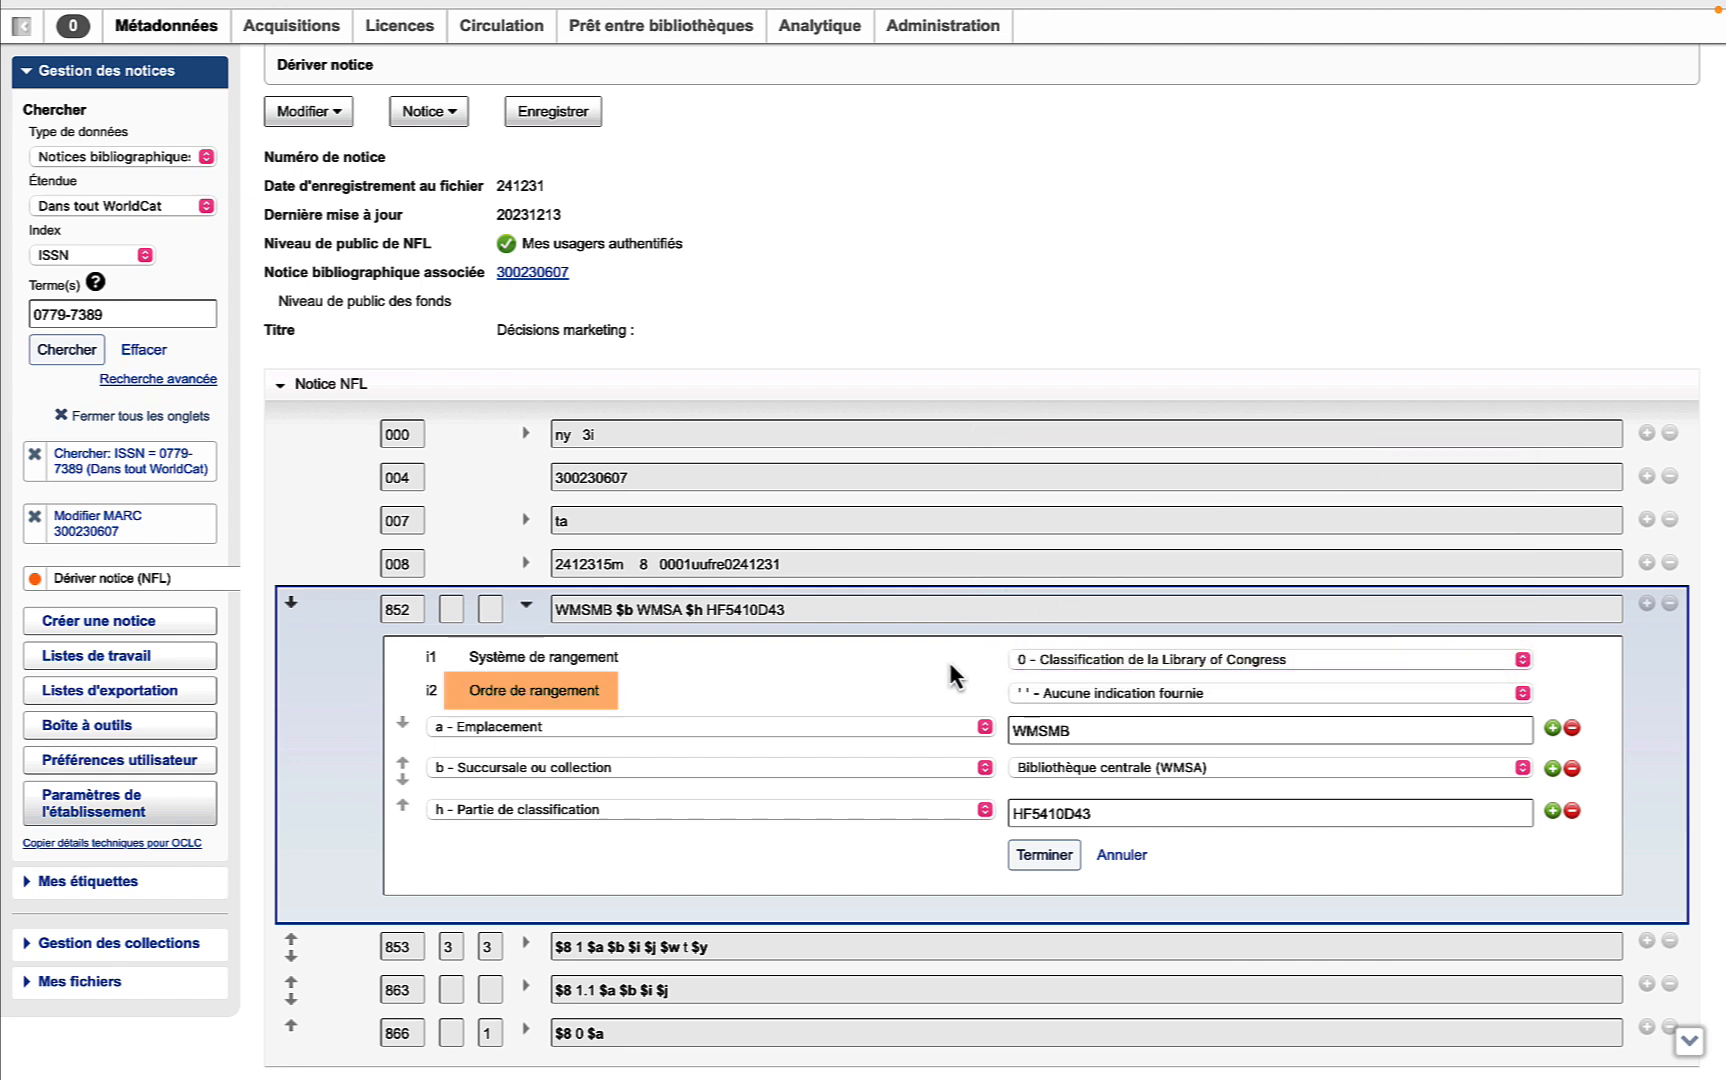
pyautogui.click(1521, 693)
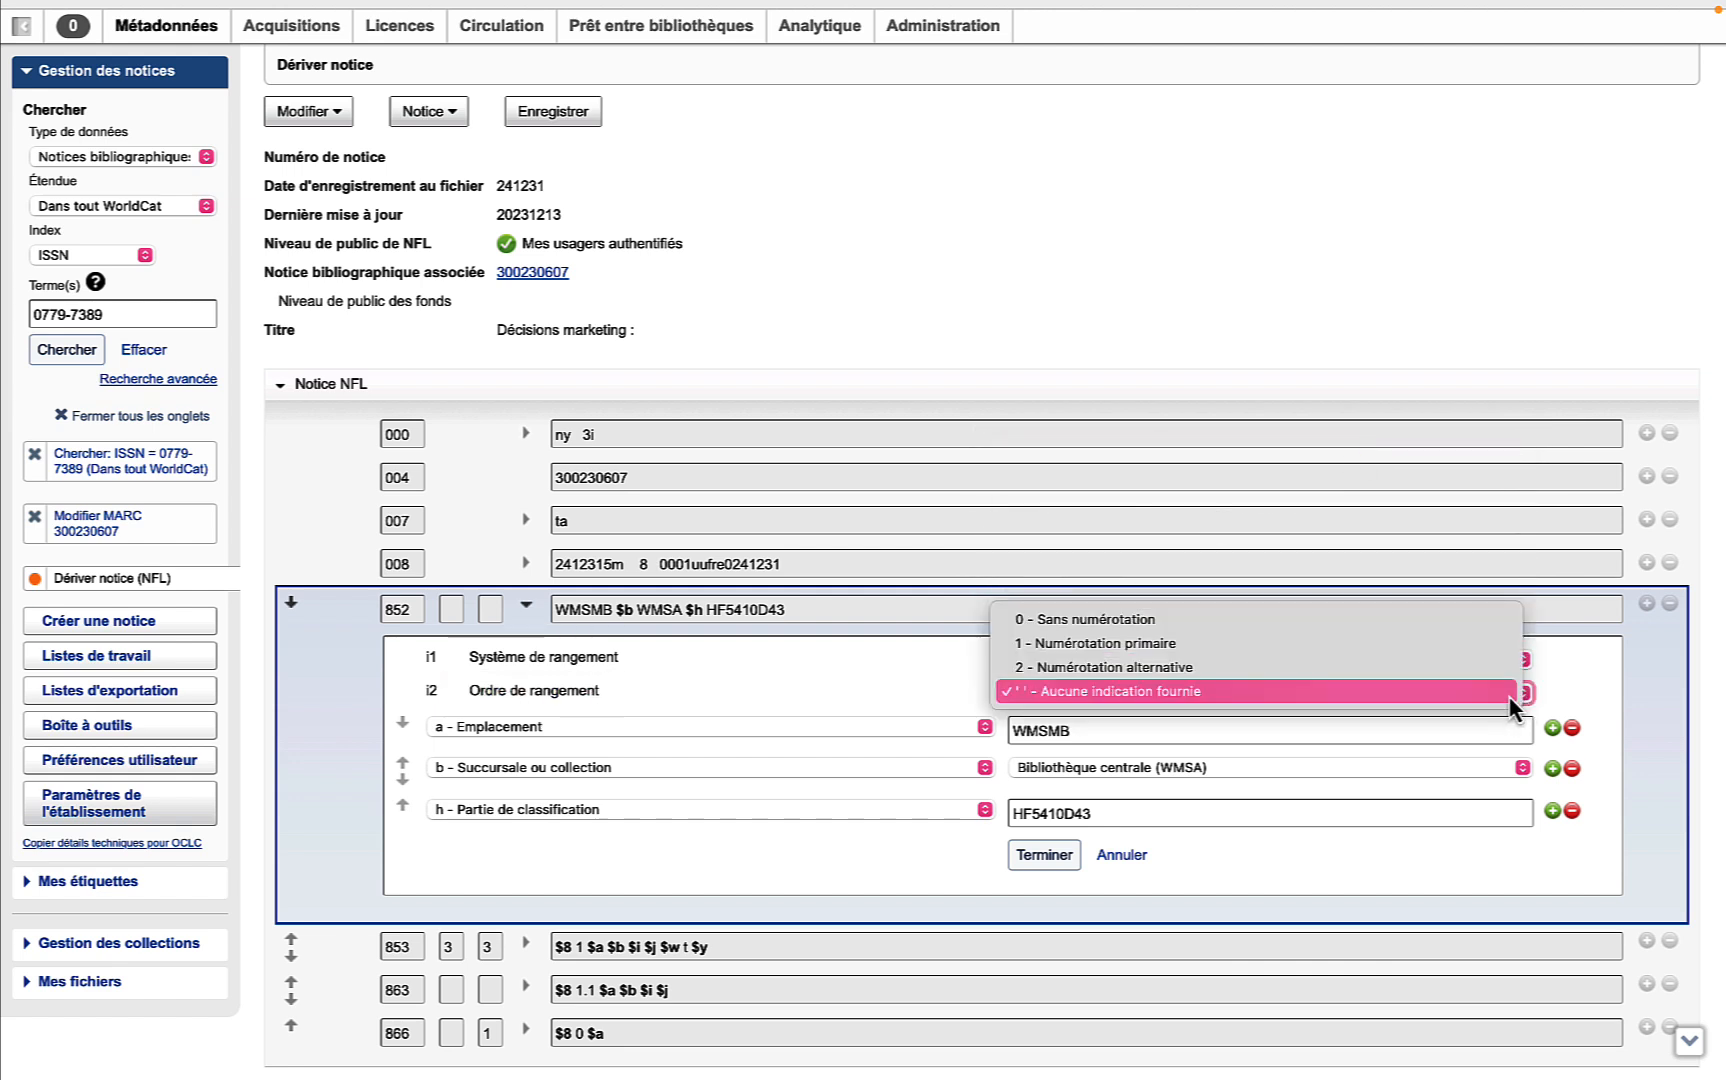
pyautogui.click(1487, 698)
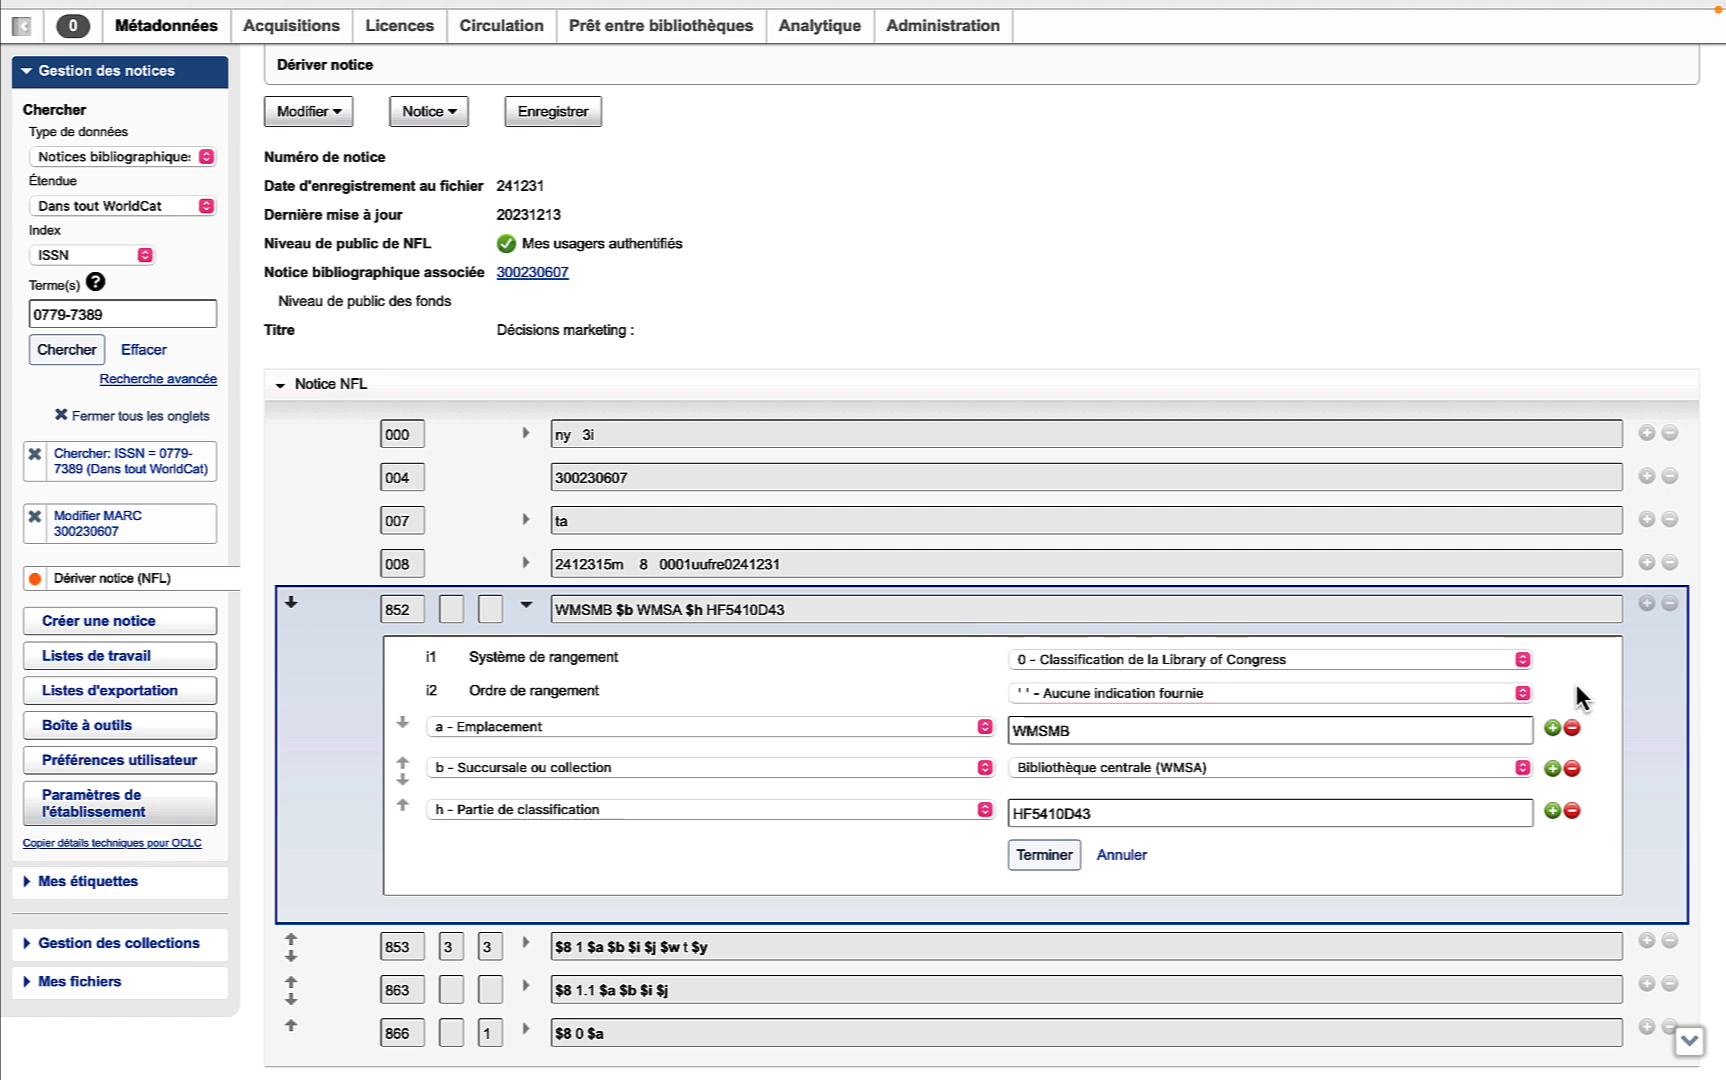
# Step: In field 852, keep subfields "a - Emplacement" and "b - Succursale ou collection", with "Bibliothèque centrale (WMSA)" as the branch
pyautogui.click(985, 728)
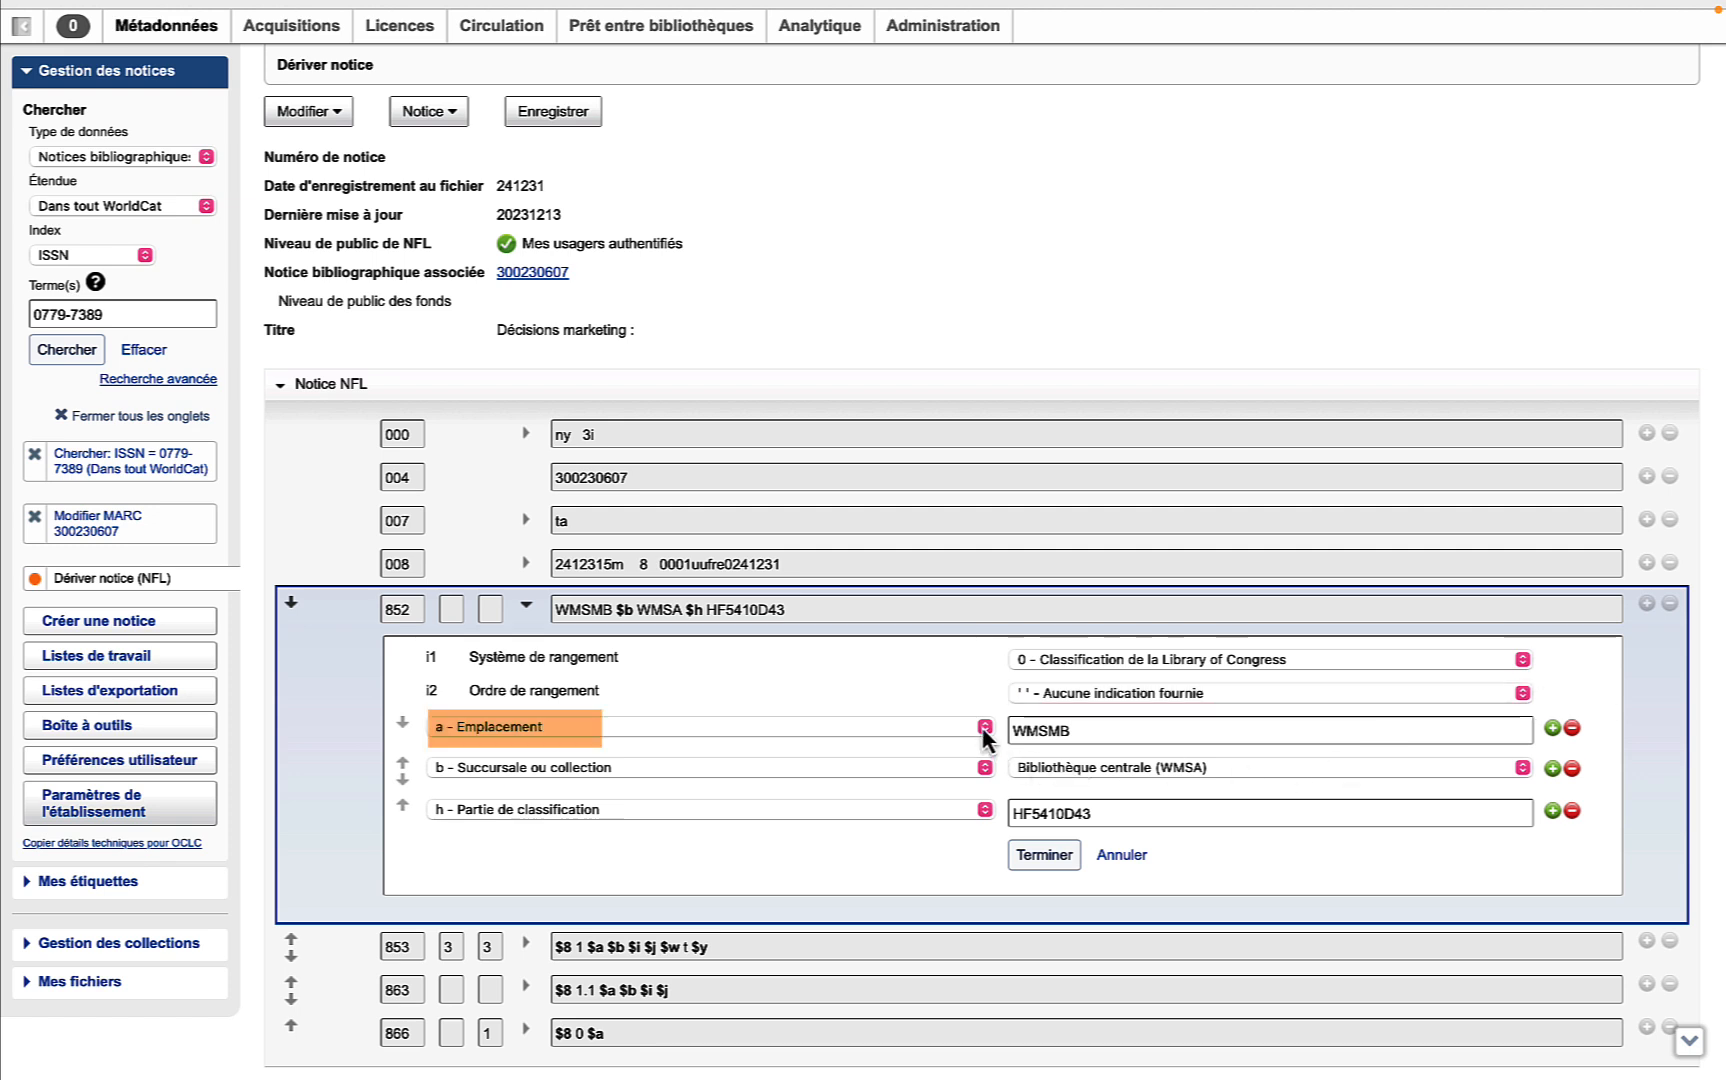
pyautogui.click(984, 728)
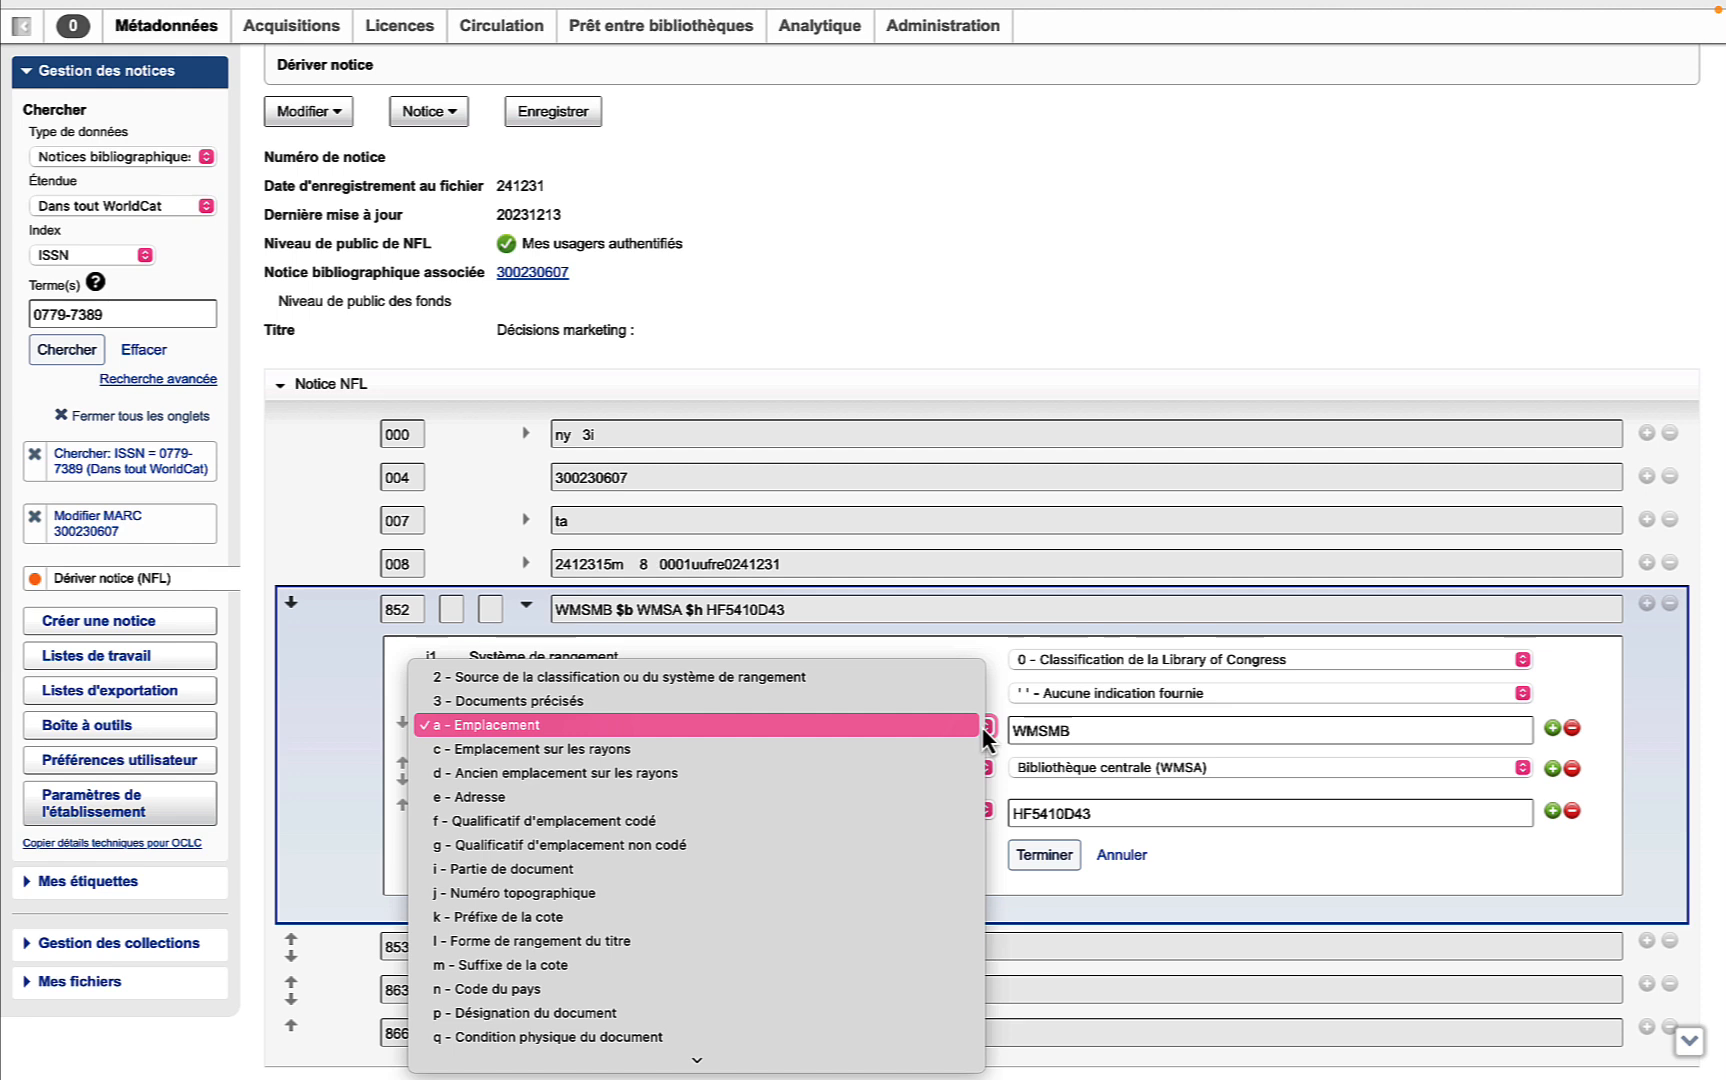
pyautogui.click(947, 728)
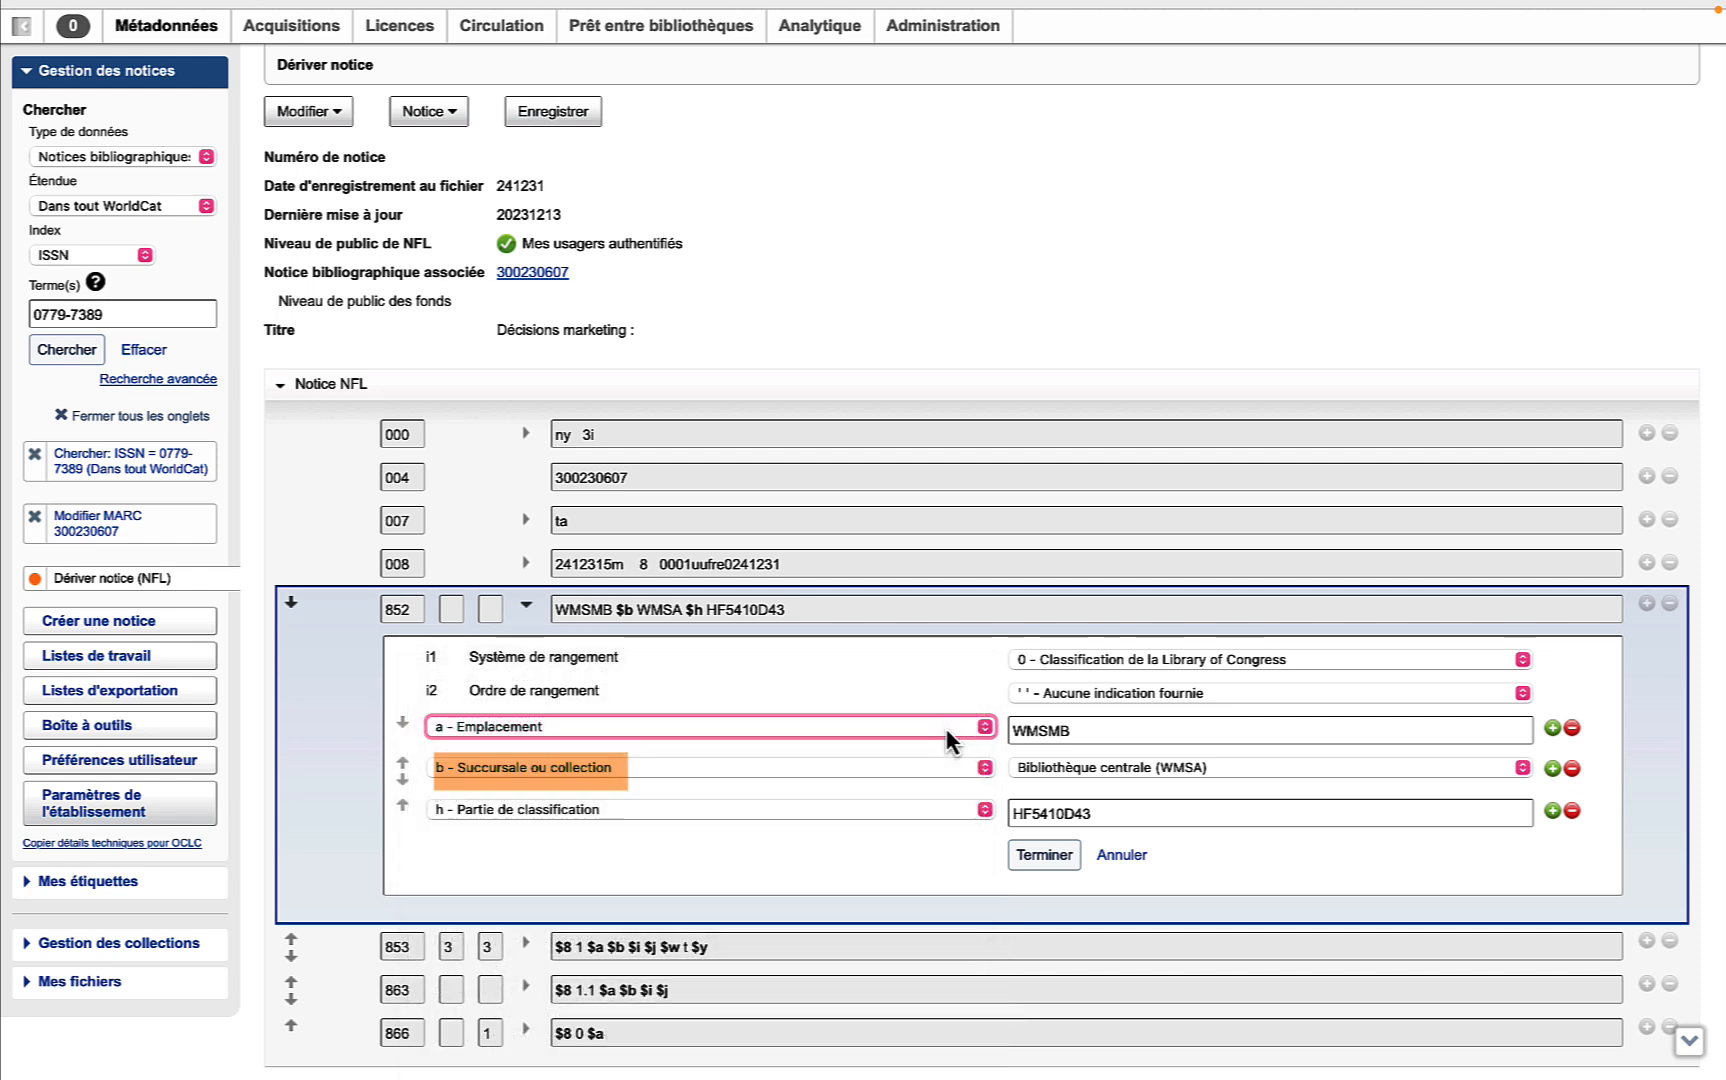
pyautogui.click(985, 768)
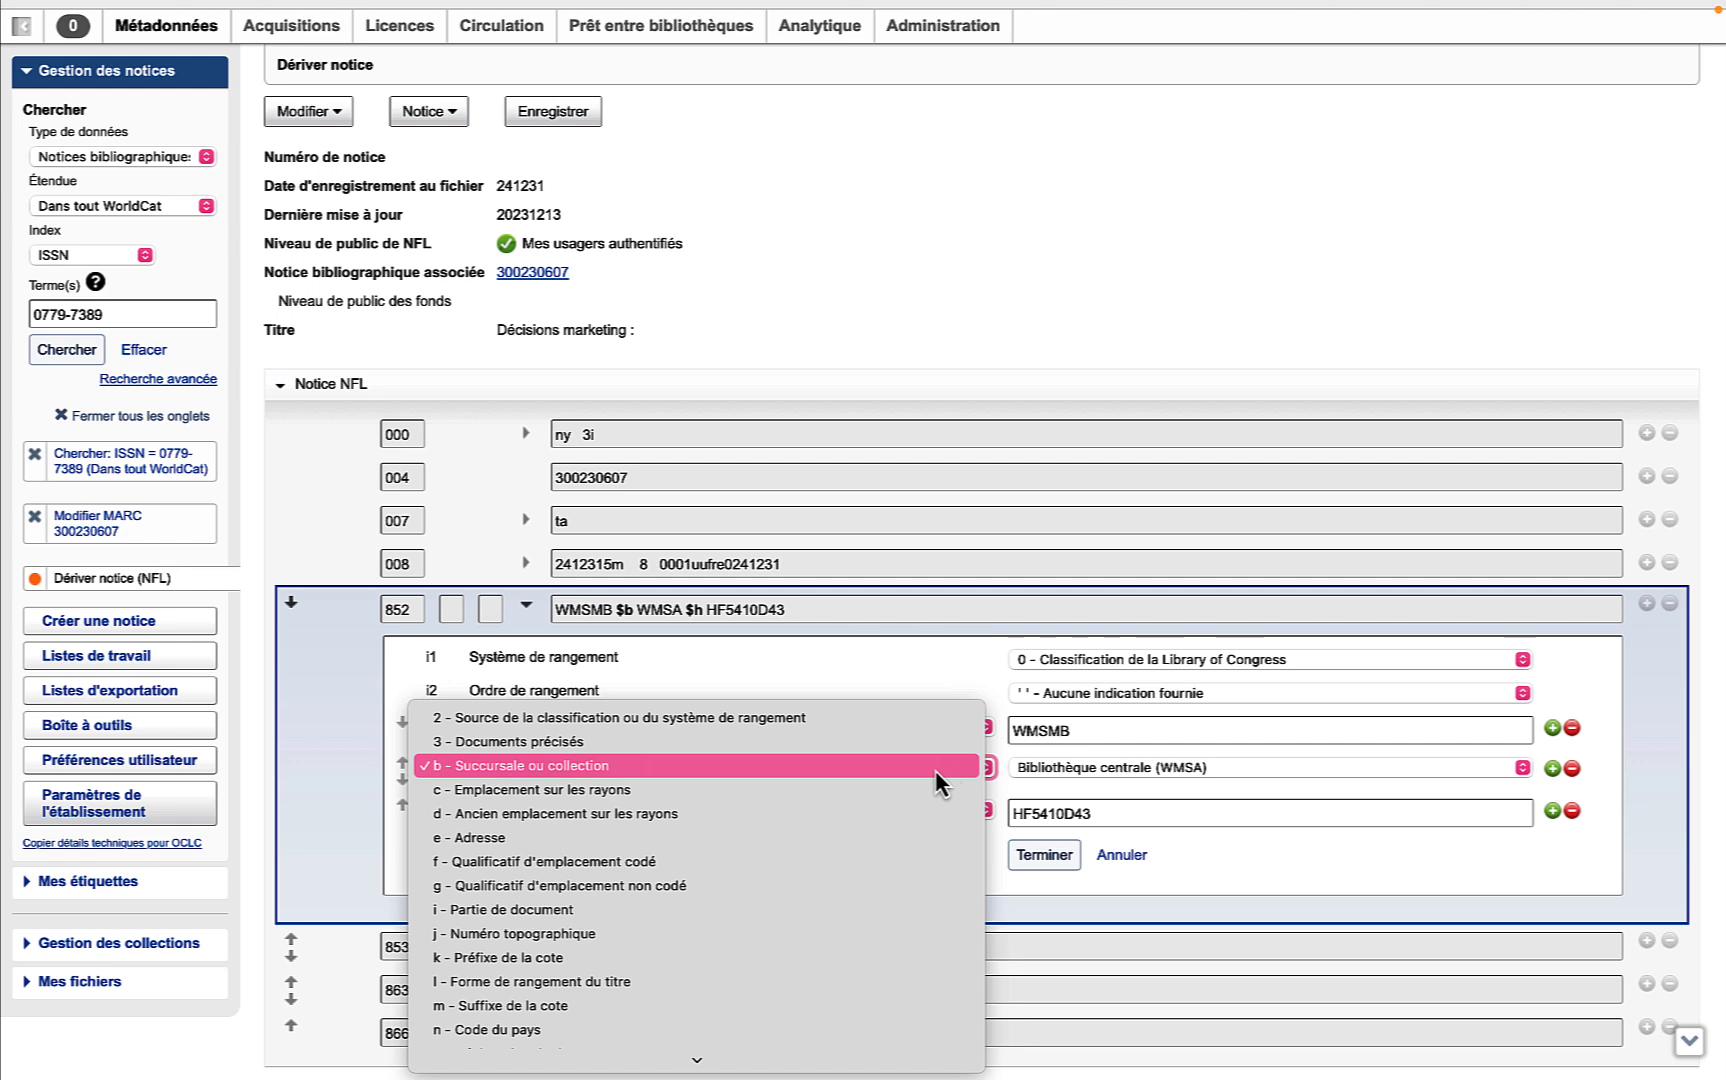
pyautogui.click(934, 770)
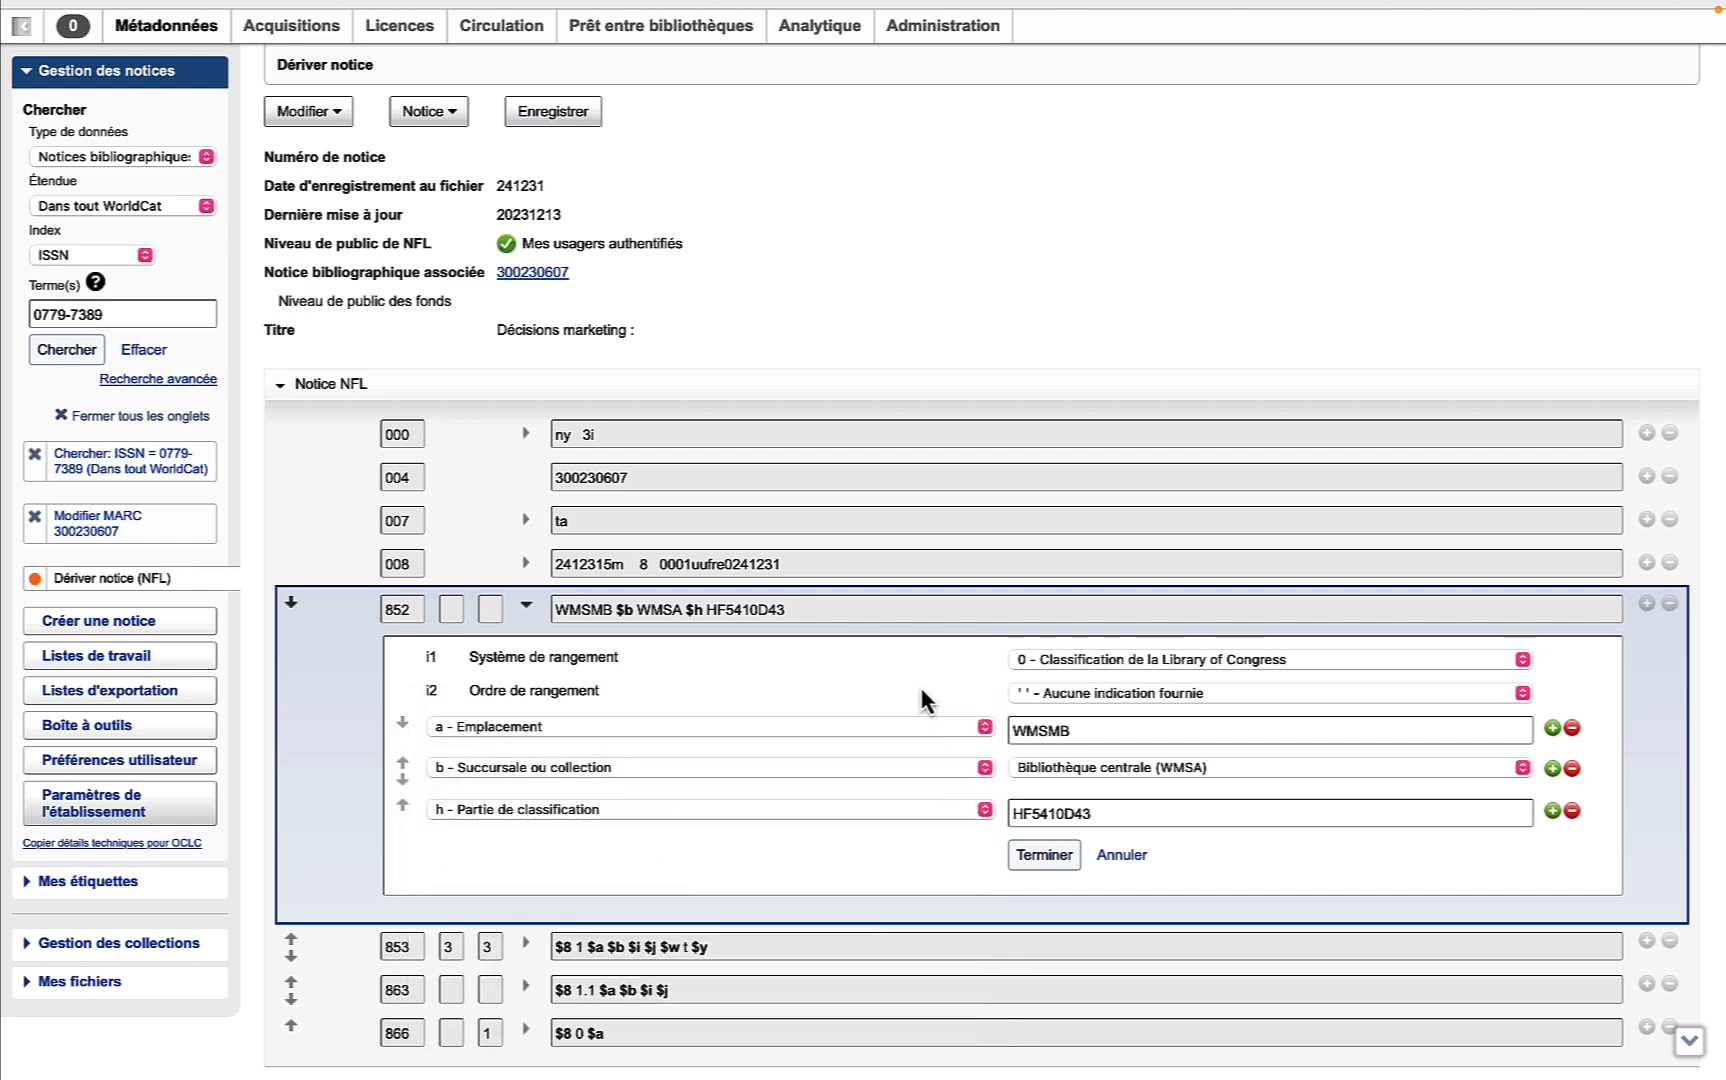
pyautogui.click(1517, 769)
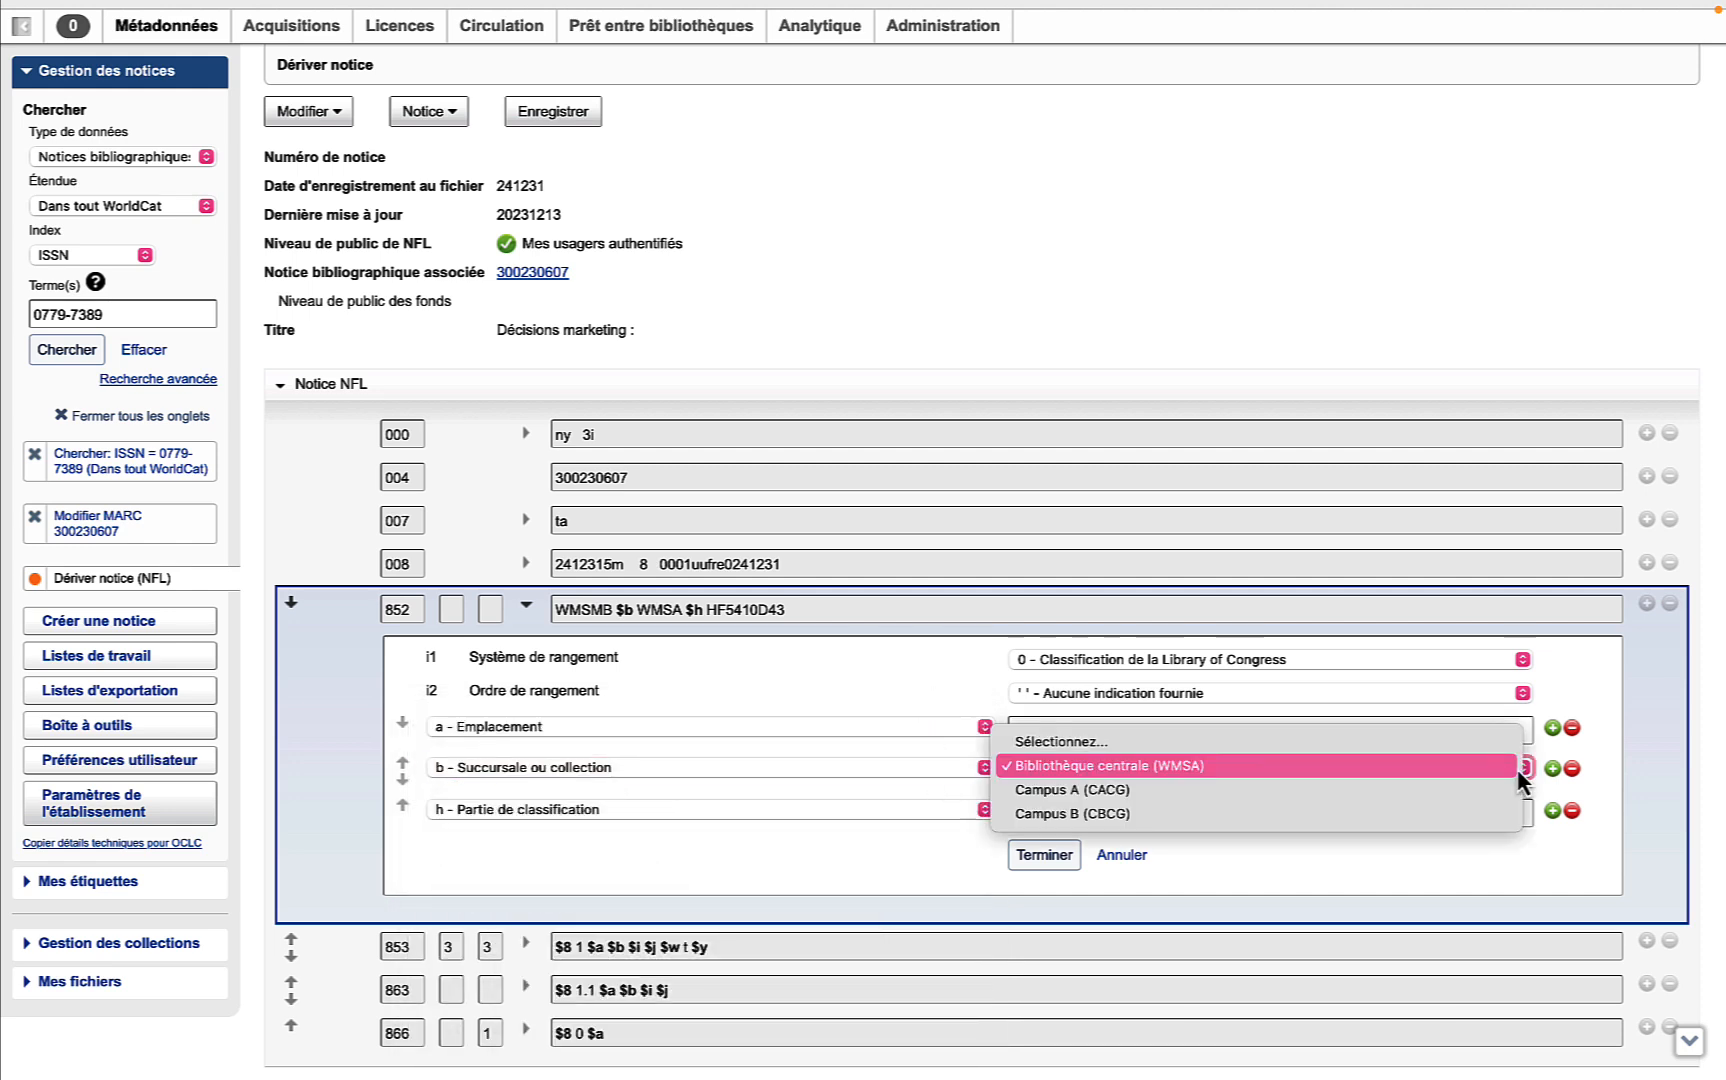
pyautogui.click(1436, 769)
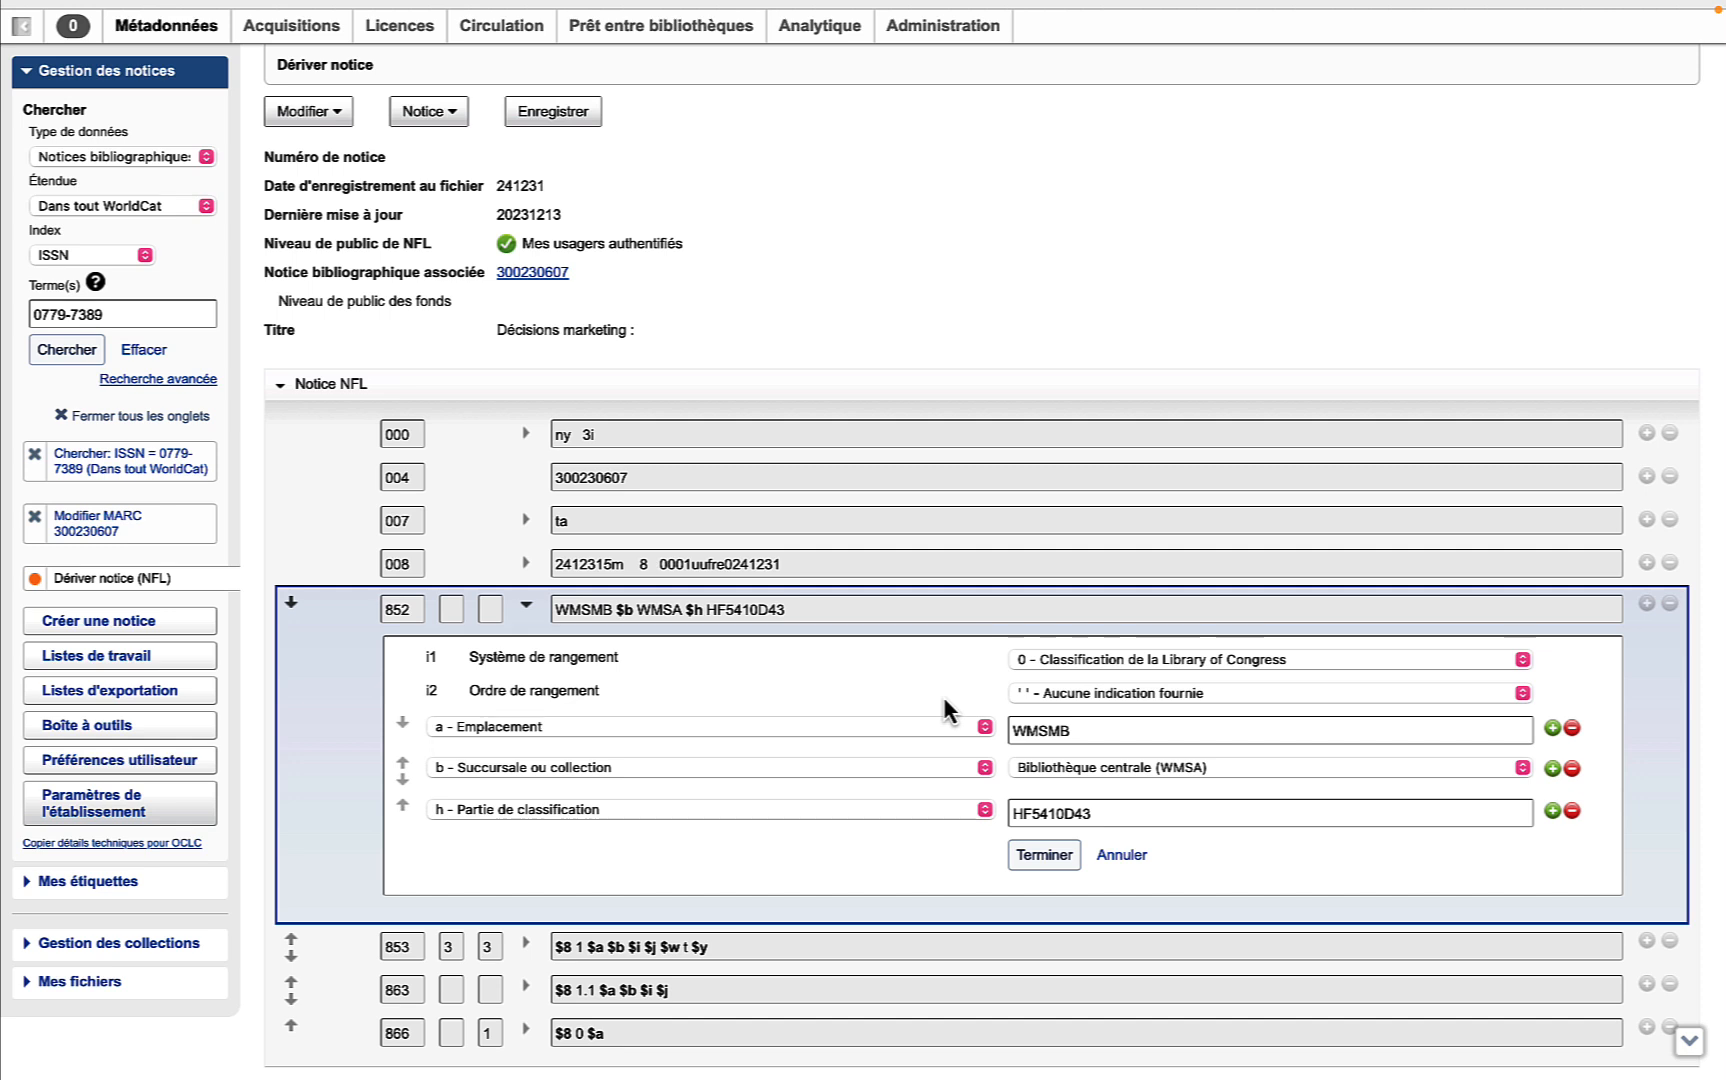
# Step: Add subfield "c - Emplacement sur les rayons" with the value "Périodique" after subfield b of field 852, and keep subfield "h - Partie de classification"
pyautogui.click(1552, 768)
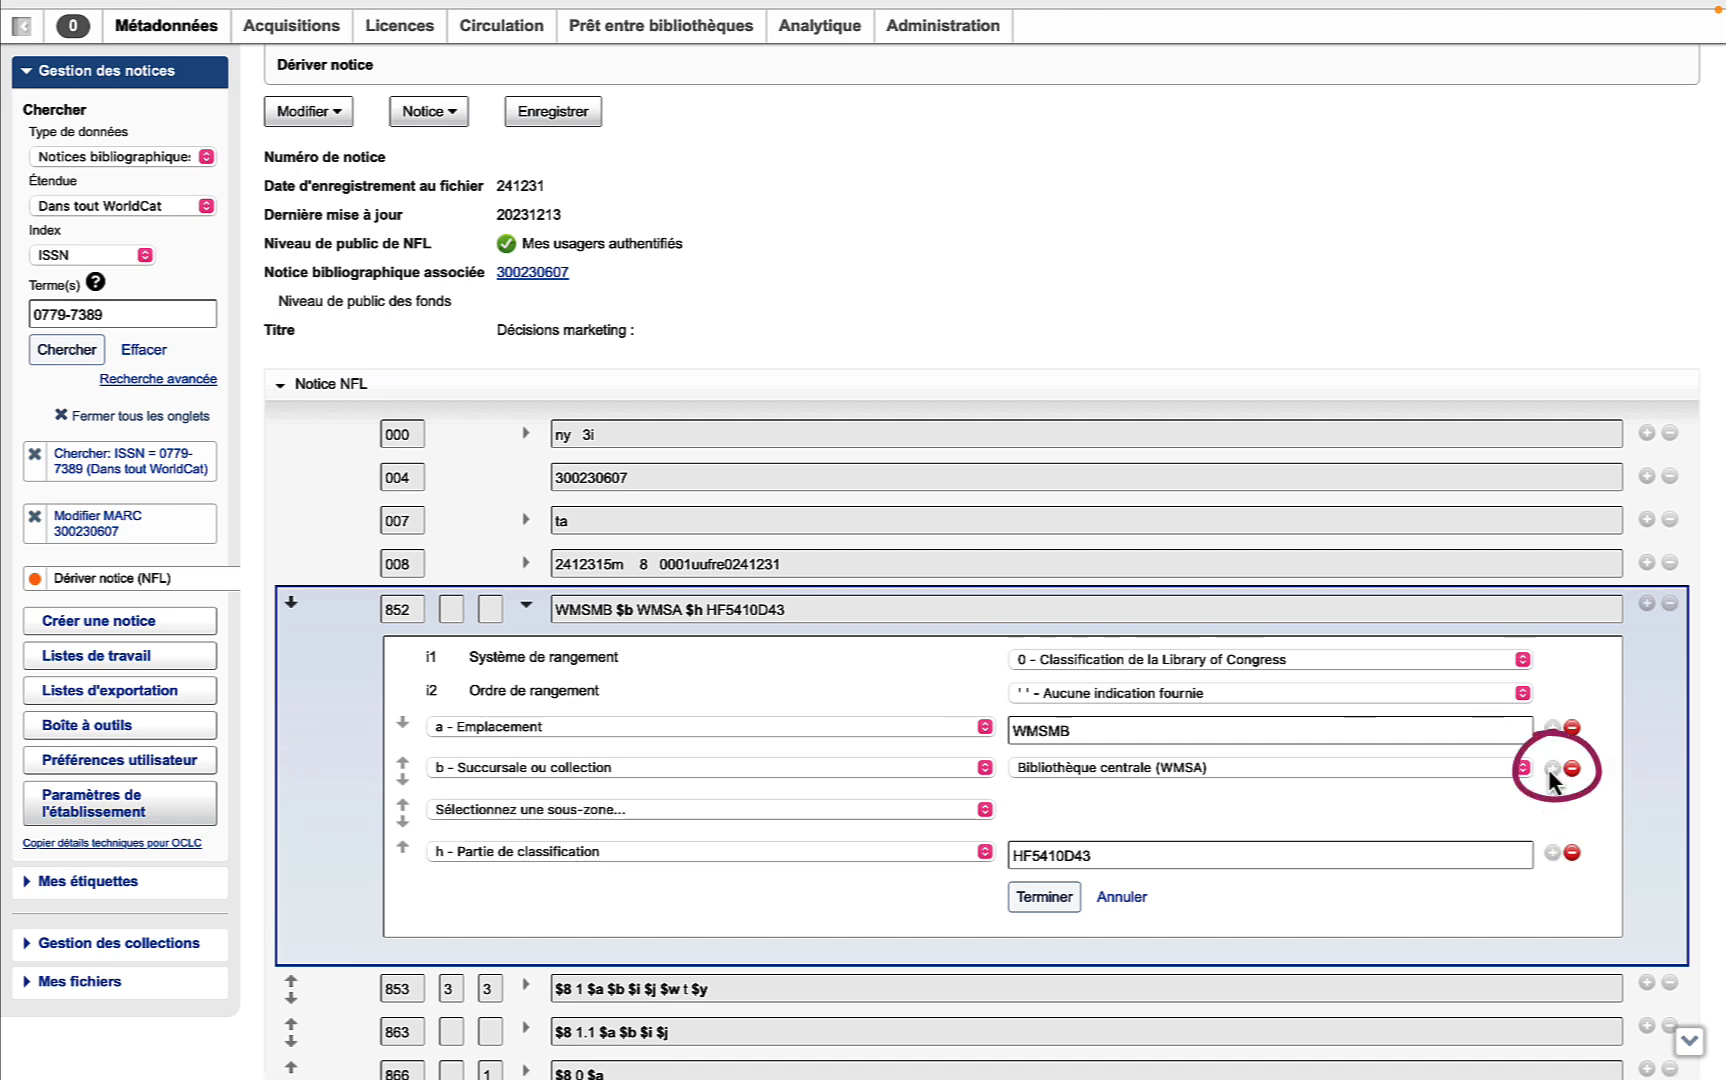
pyautogui.click(986, 811)
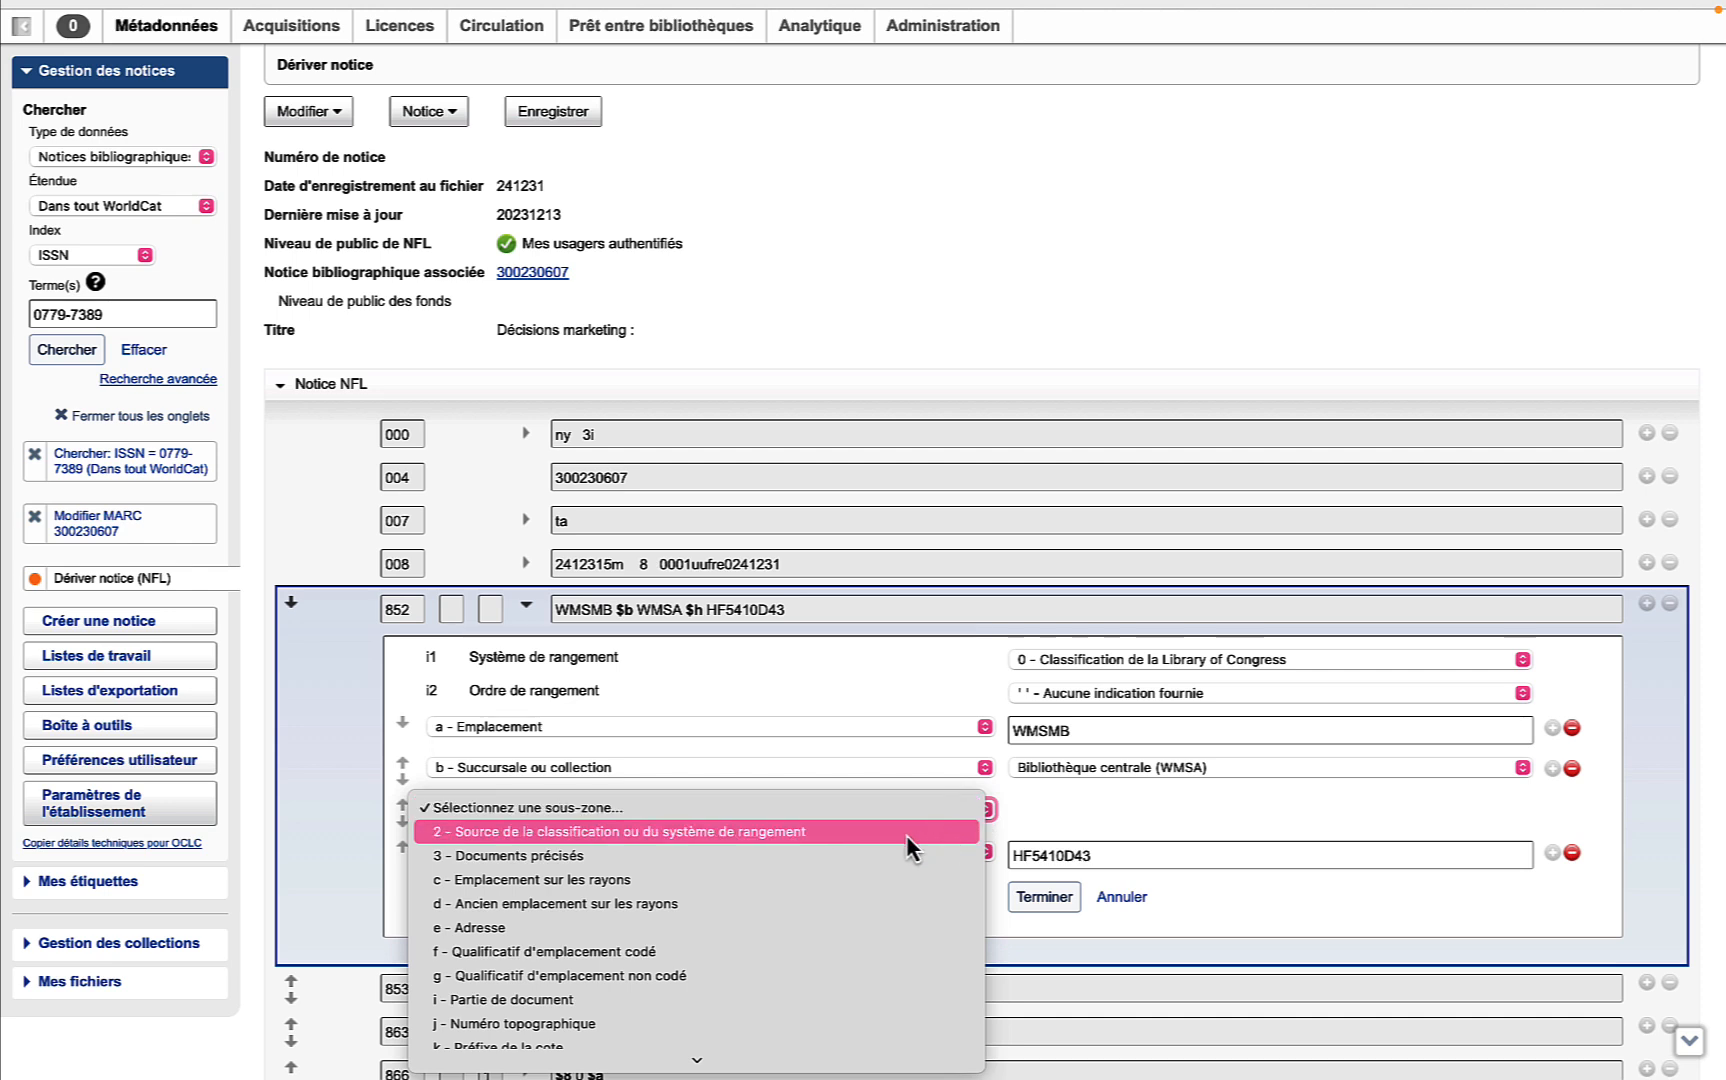
pyautogui.click(805, 881)
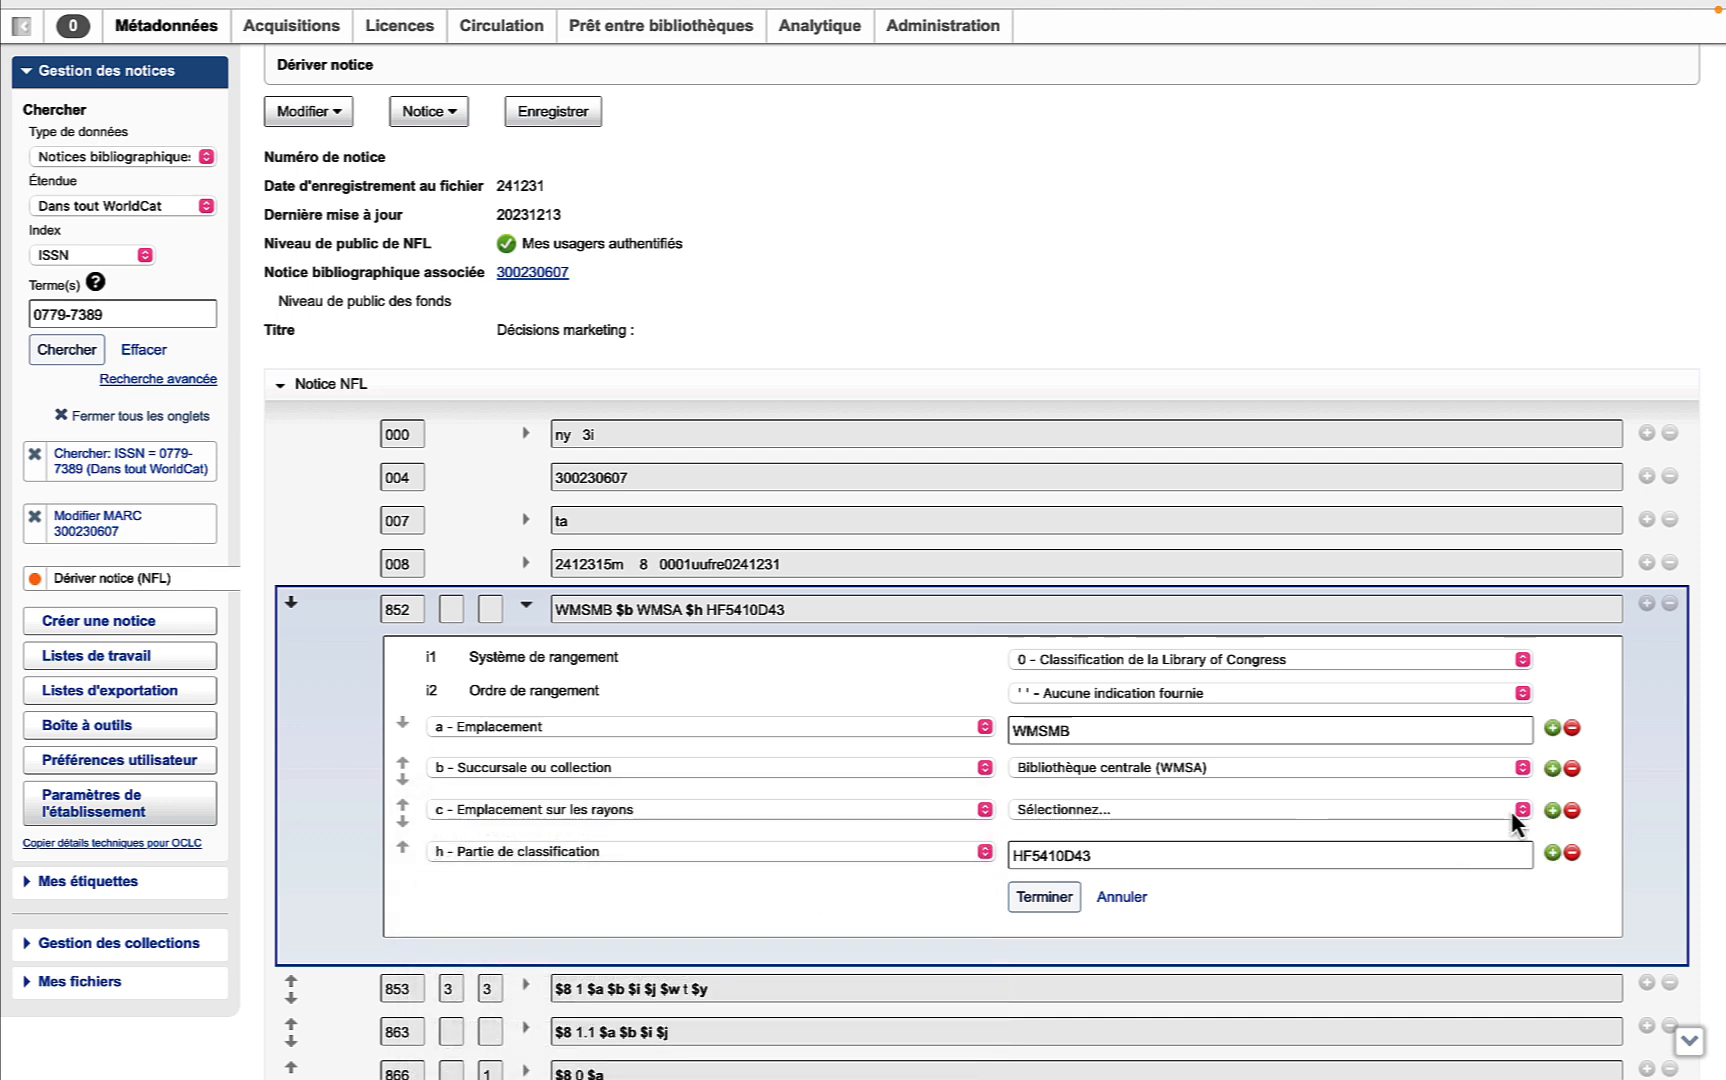
pyautogui.click(1518, 810)
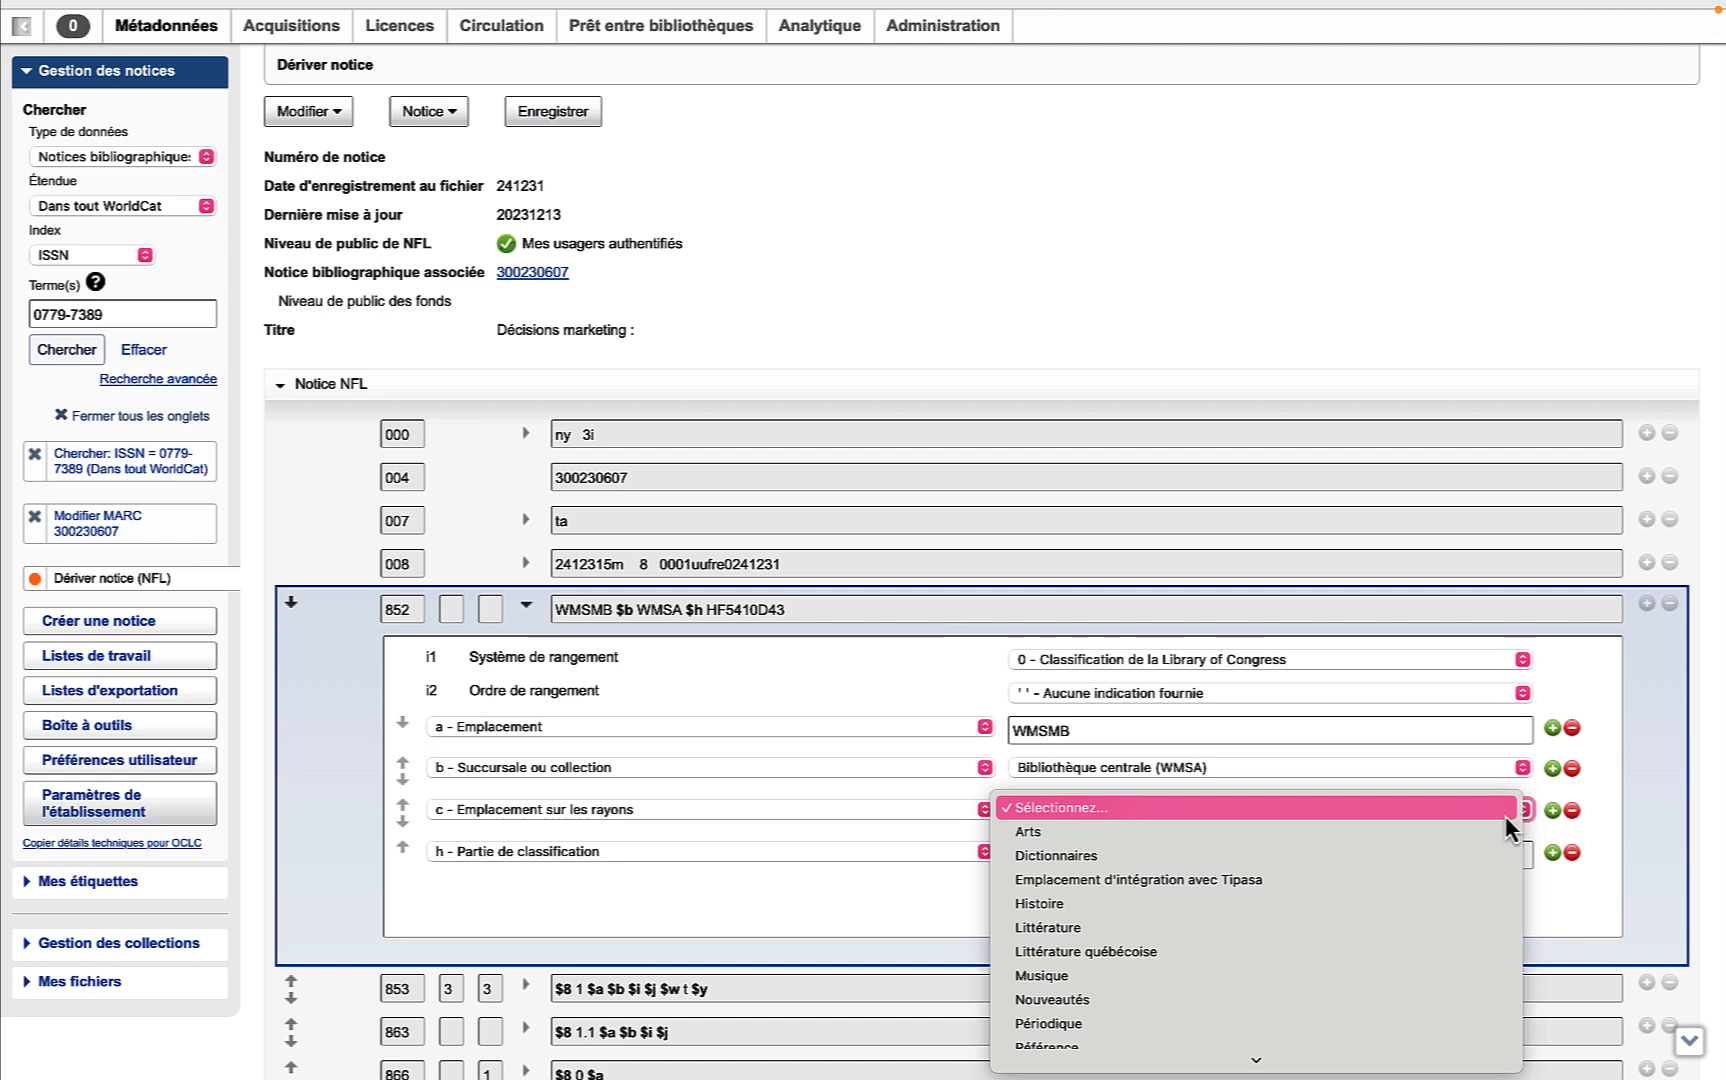
pyautogui.click(1195, 1023)
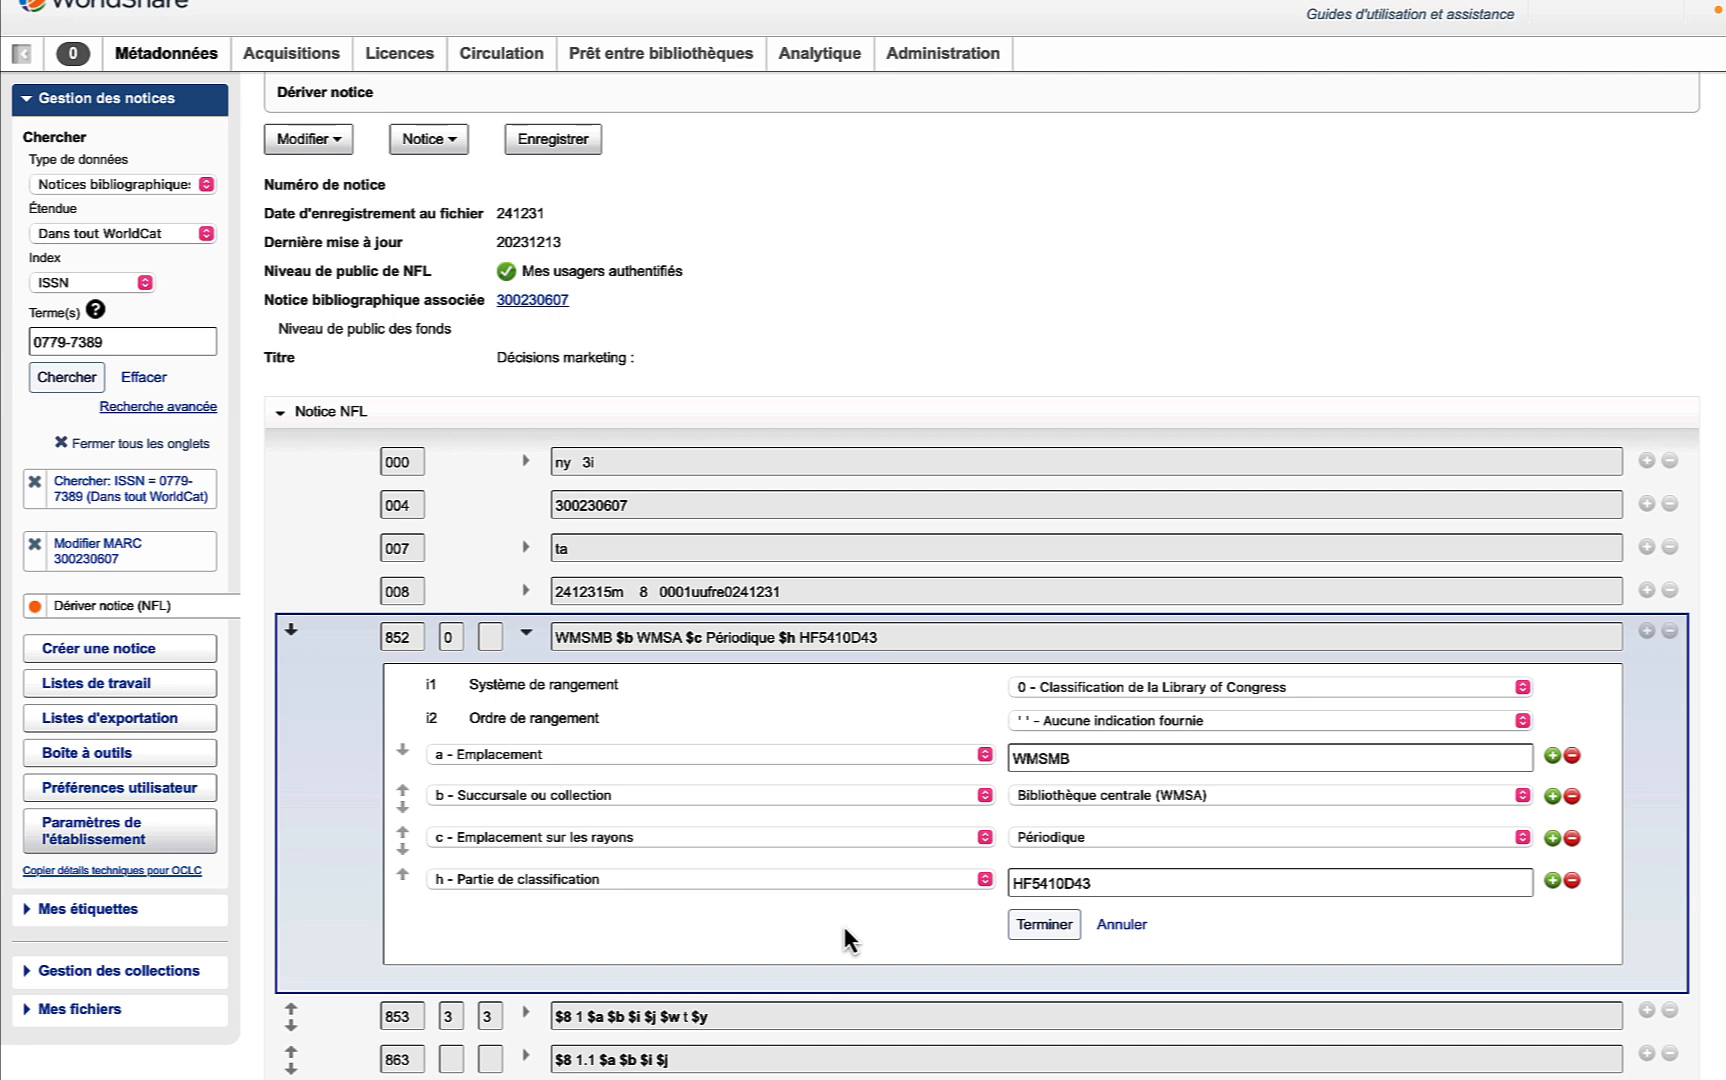
pyautogui.click(982, 881)
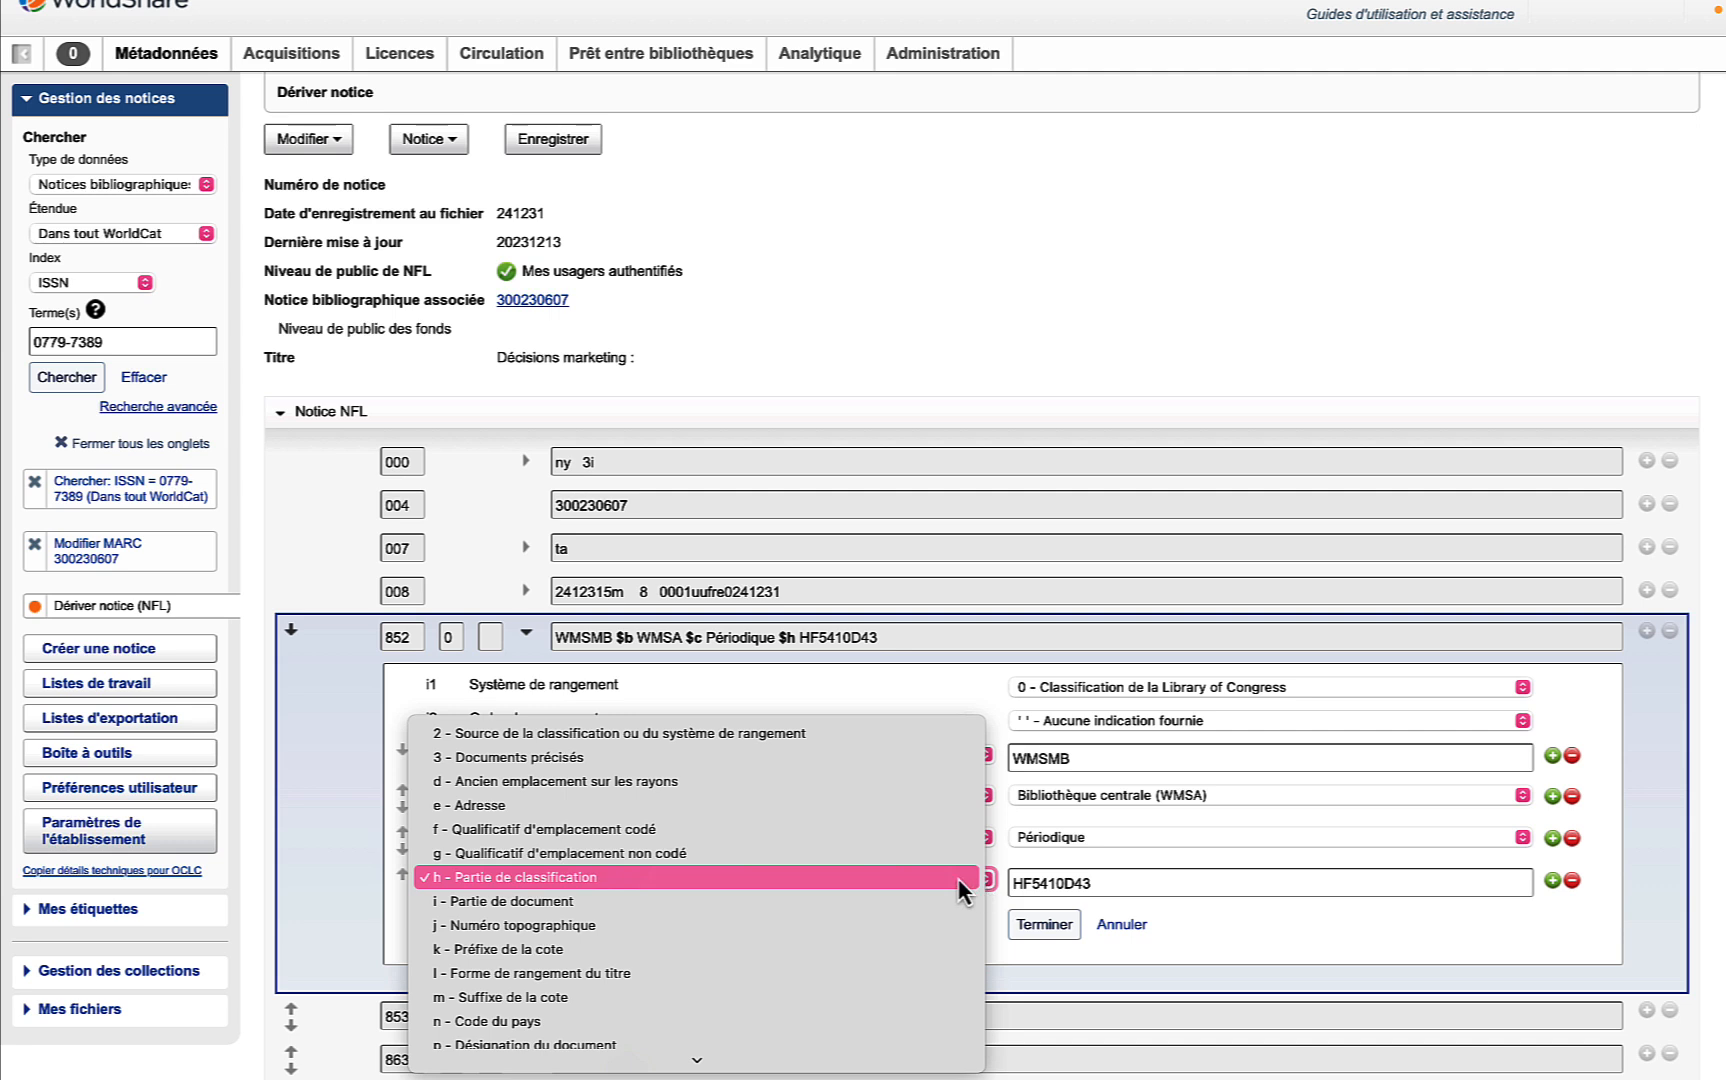
pyautogui.click(957, 878)
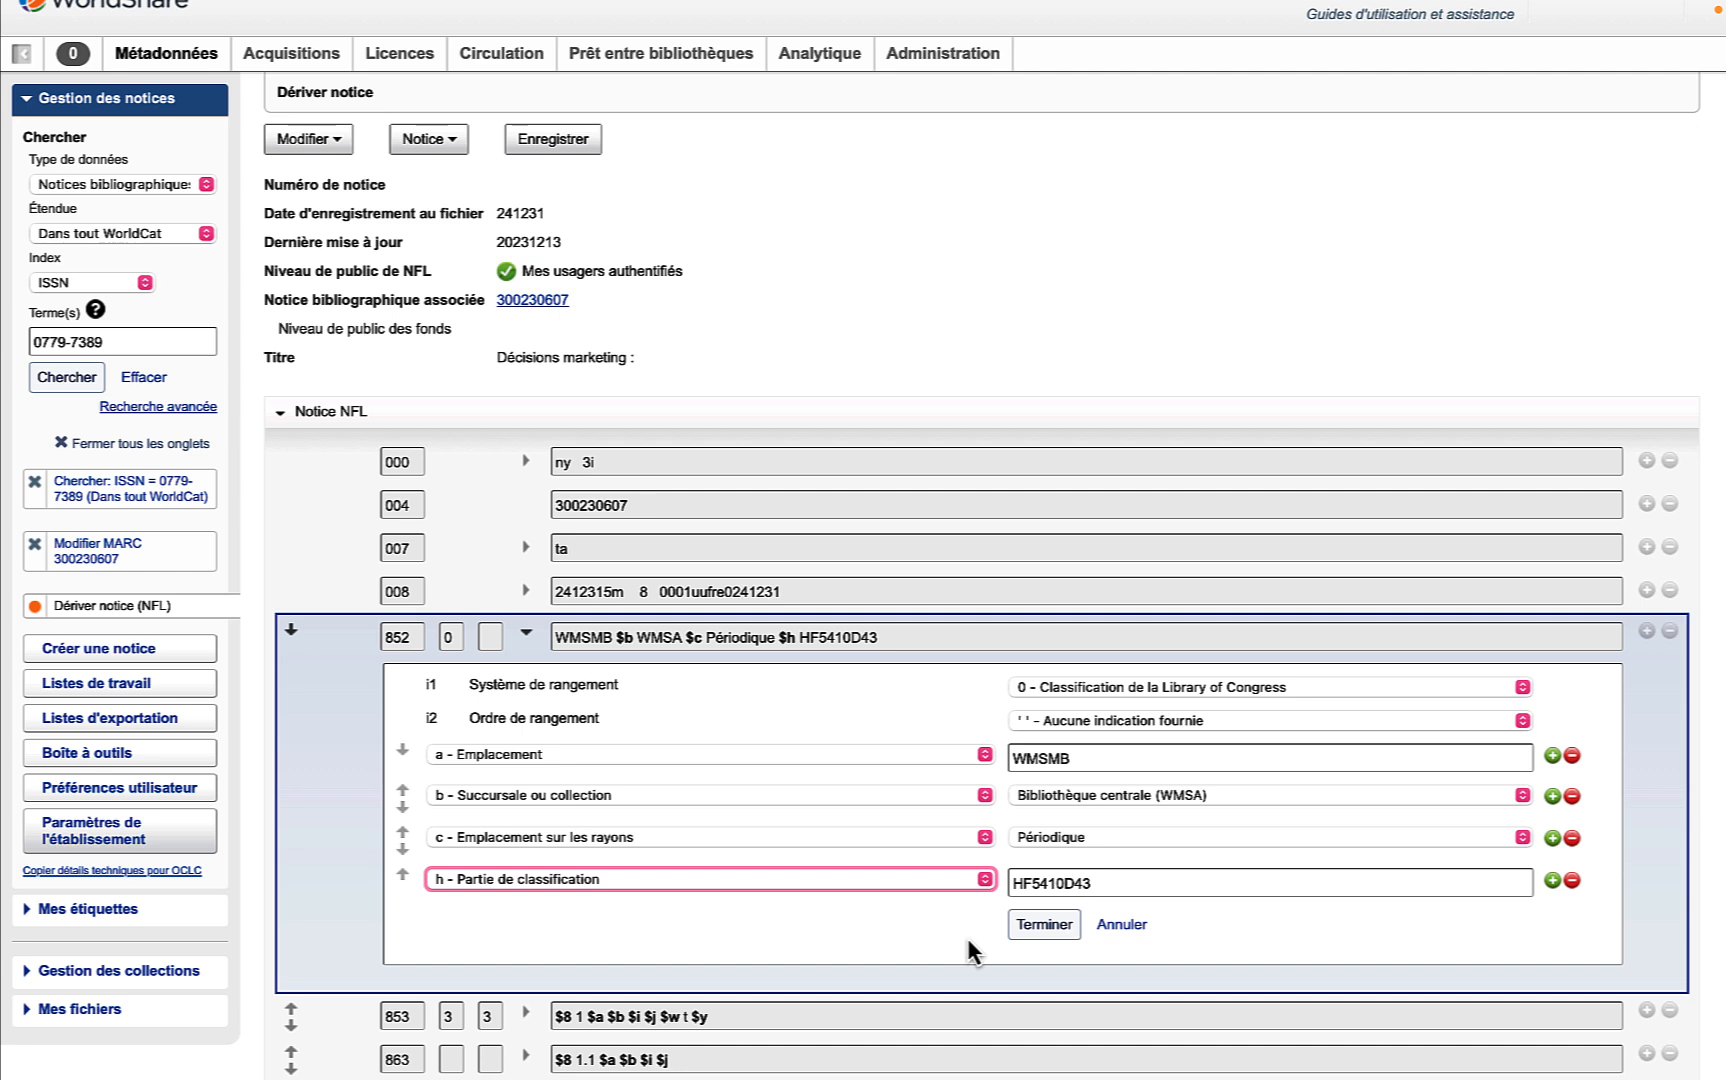
# Step: In field 852, shorten subfield h to "HF5410", add subfield "i - Partie de document" with "D43", and finish editing the field
pyautogui.click(967, 940)
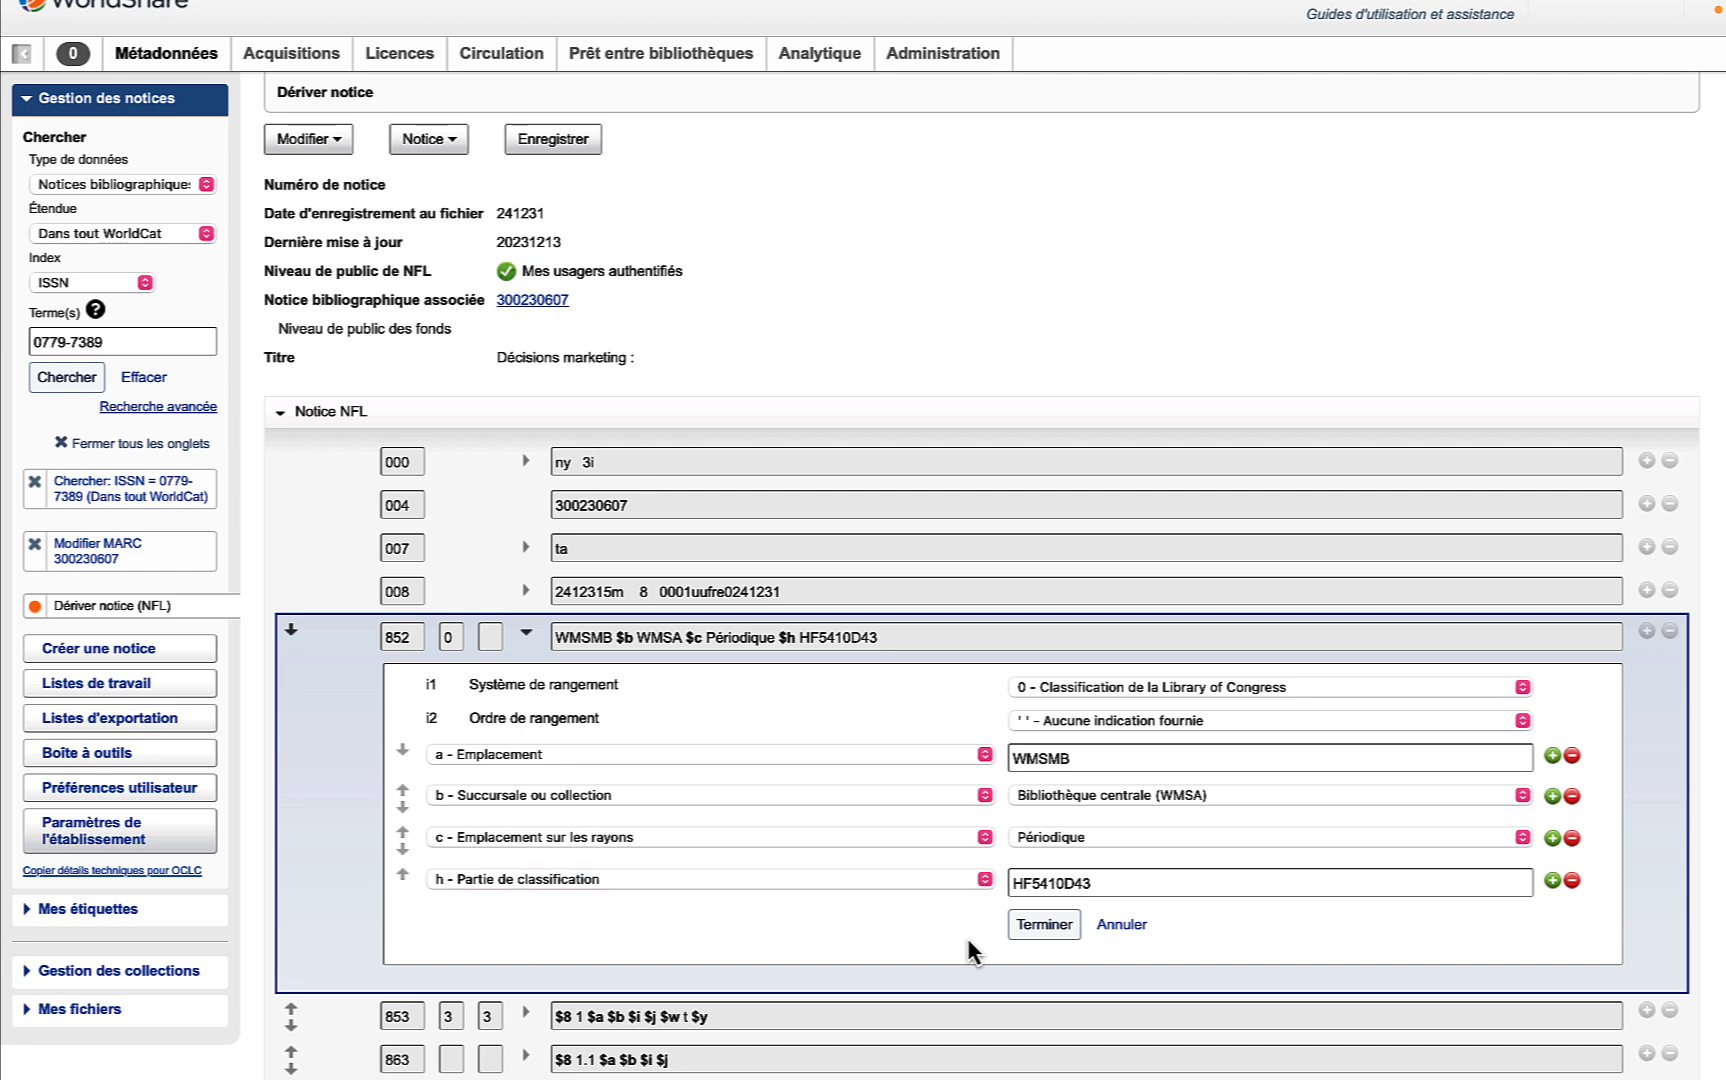
pyautogui.click(1552, 881)
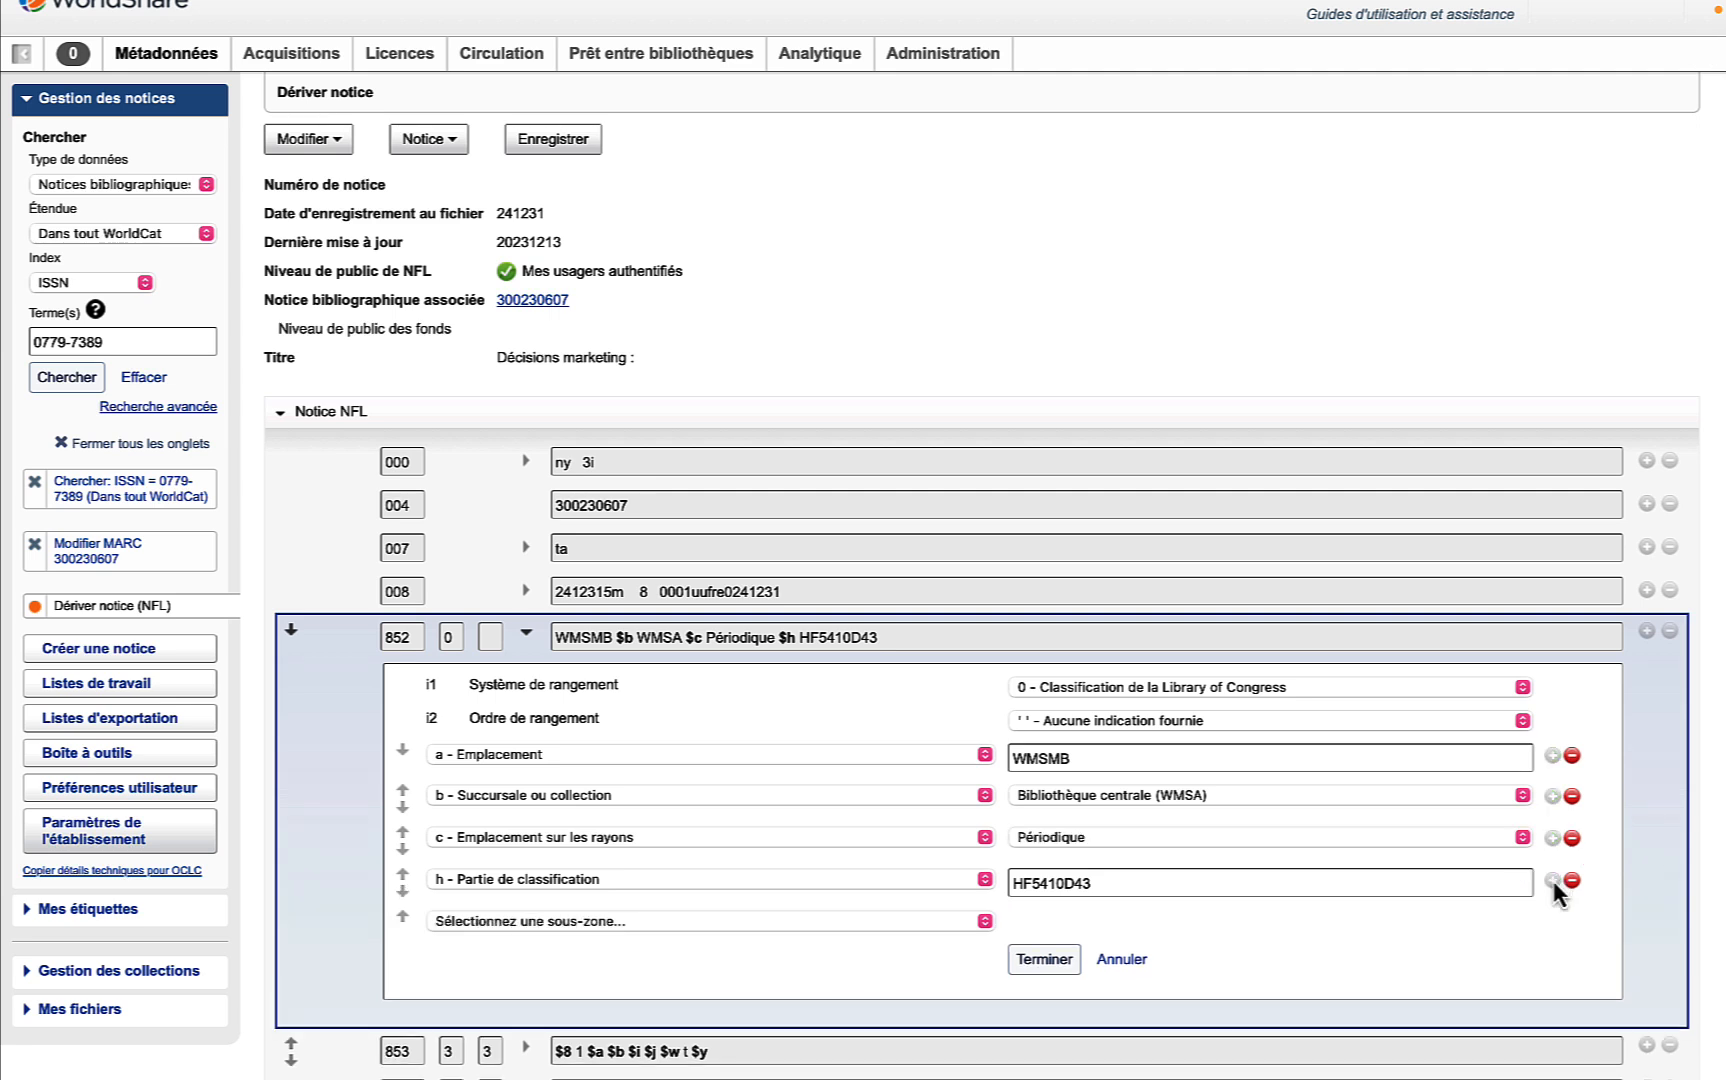
pyautogui.click(984, 921)
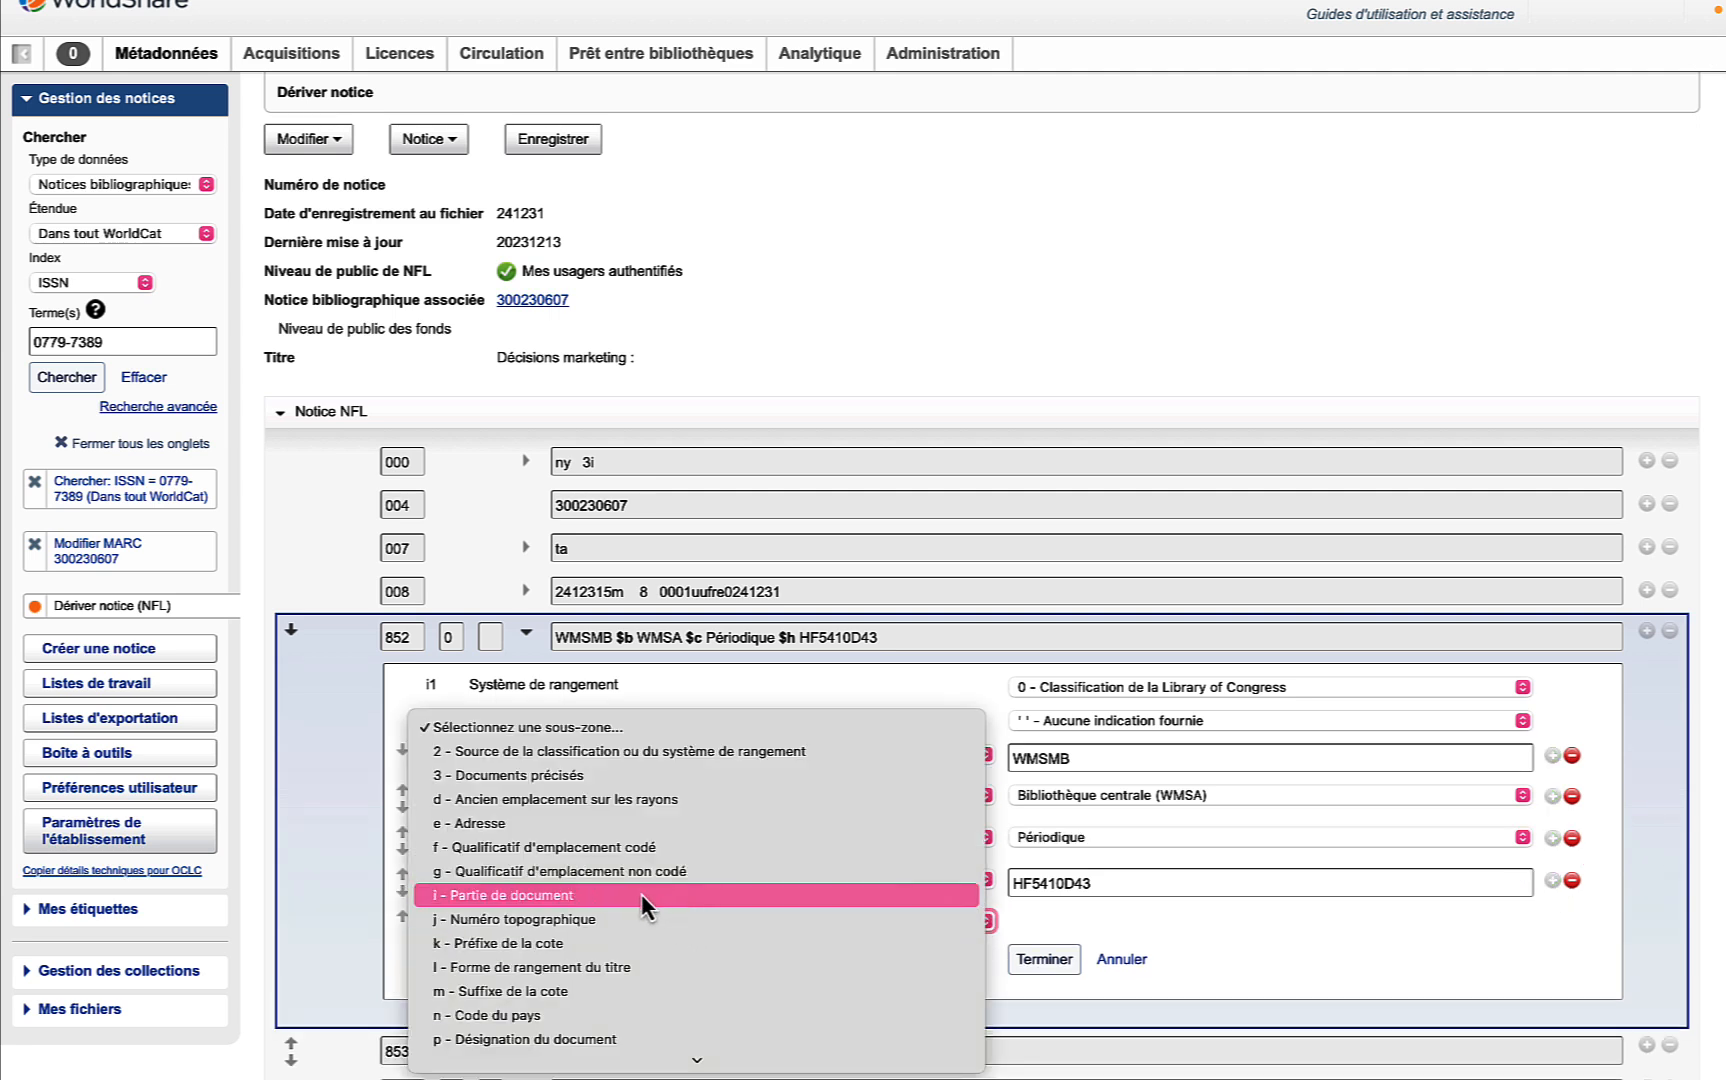
pyautogui.click(641, 895)
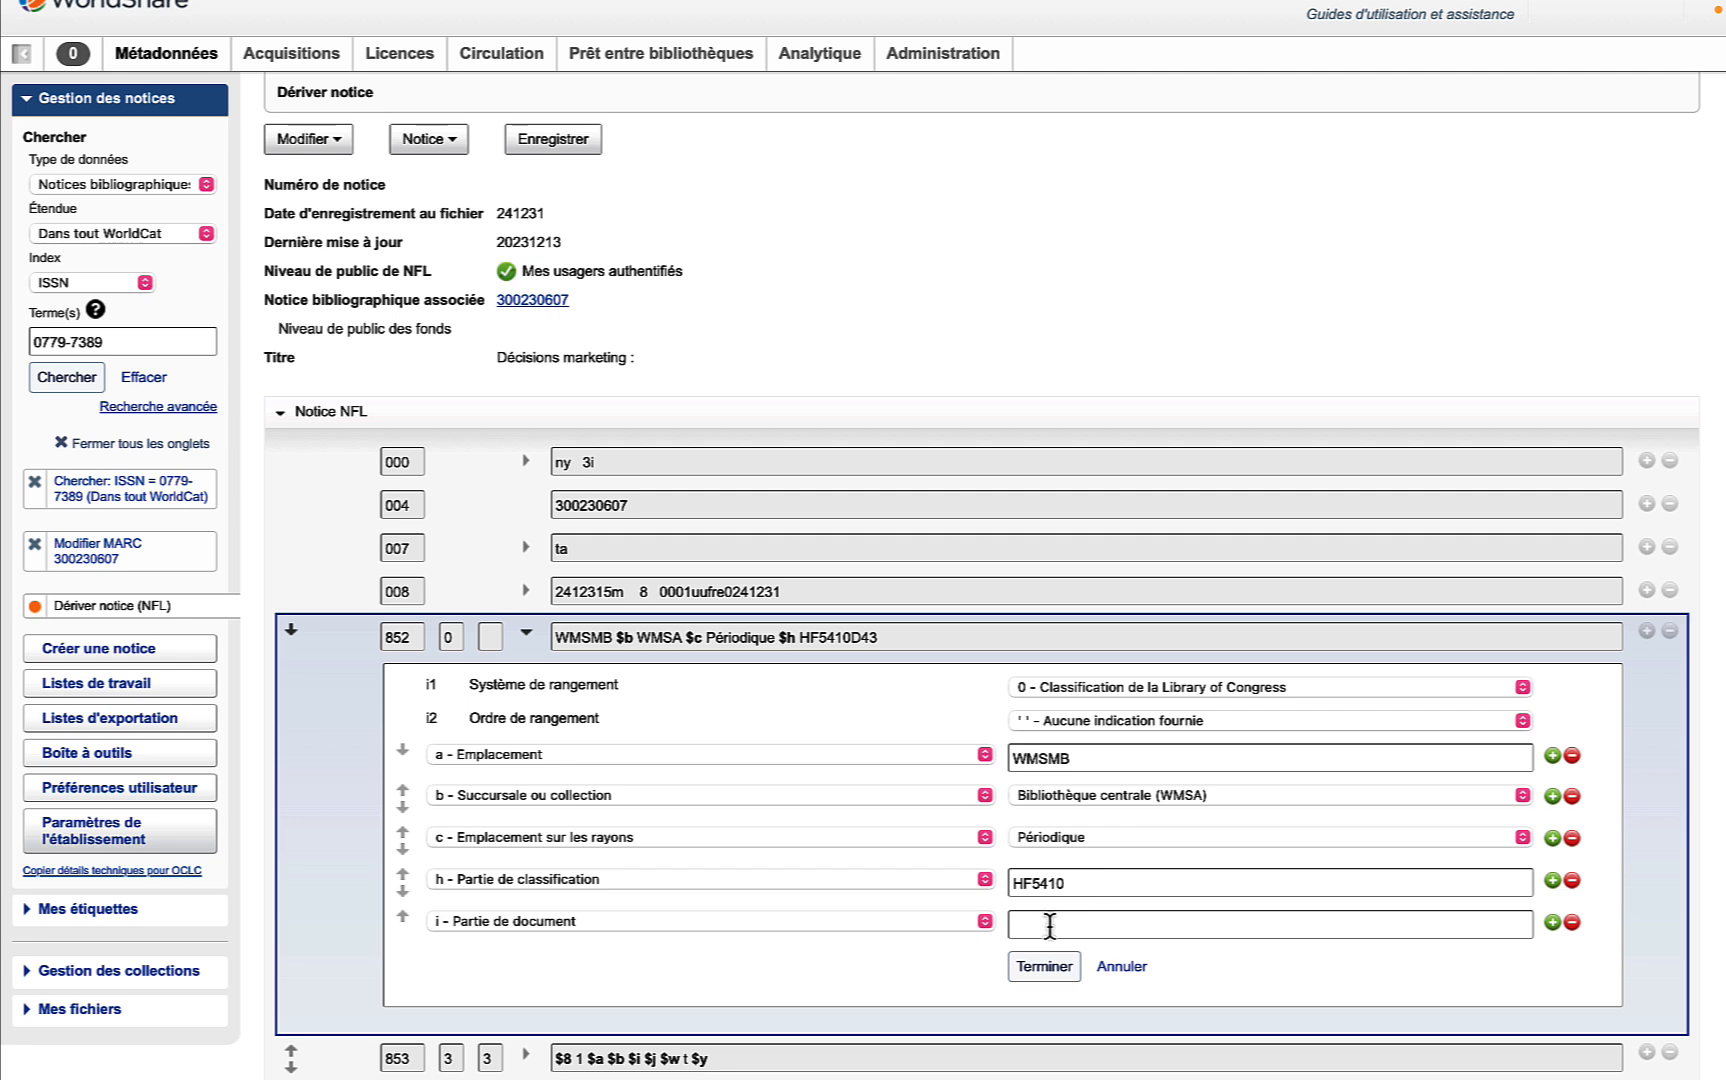
pyautogui.click(1049, 925)
pyautogui.write('D43')
pyautogui.click(838, 973)
pyautogui.click(1040, 972)
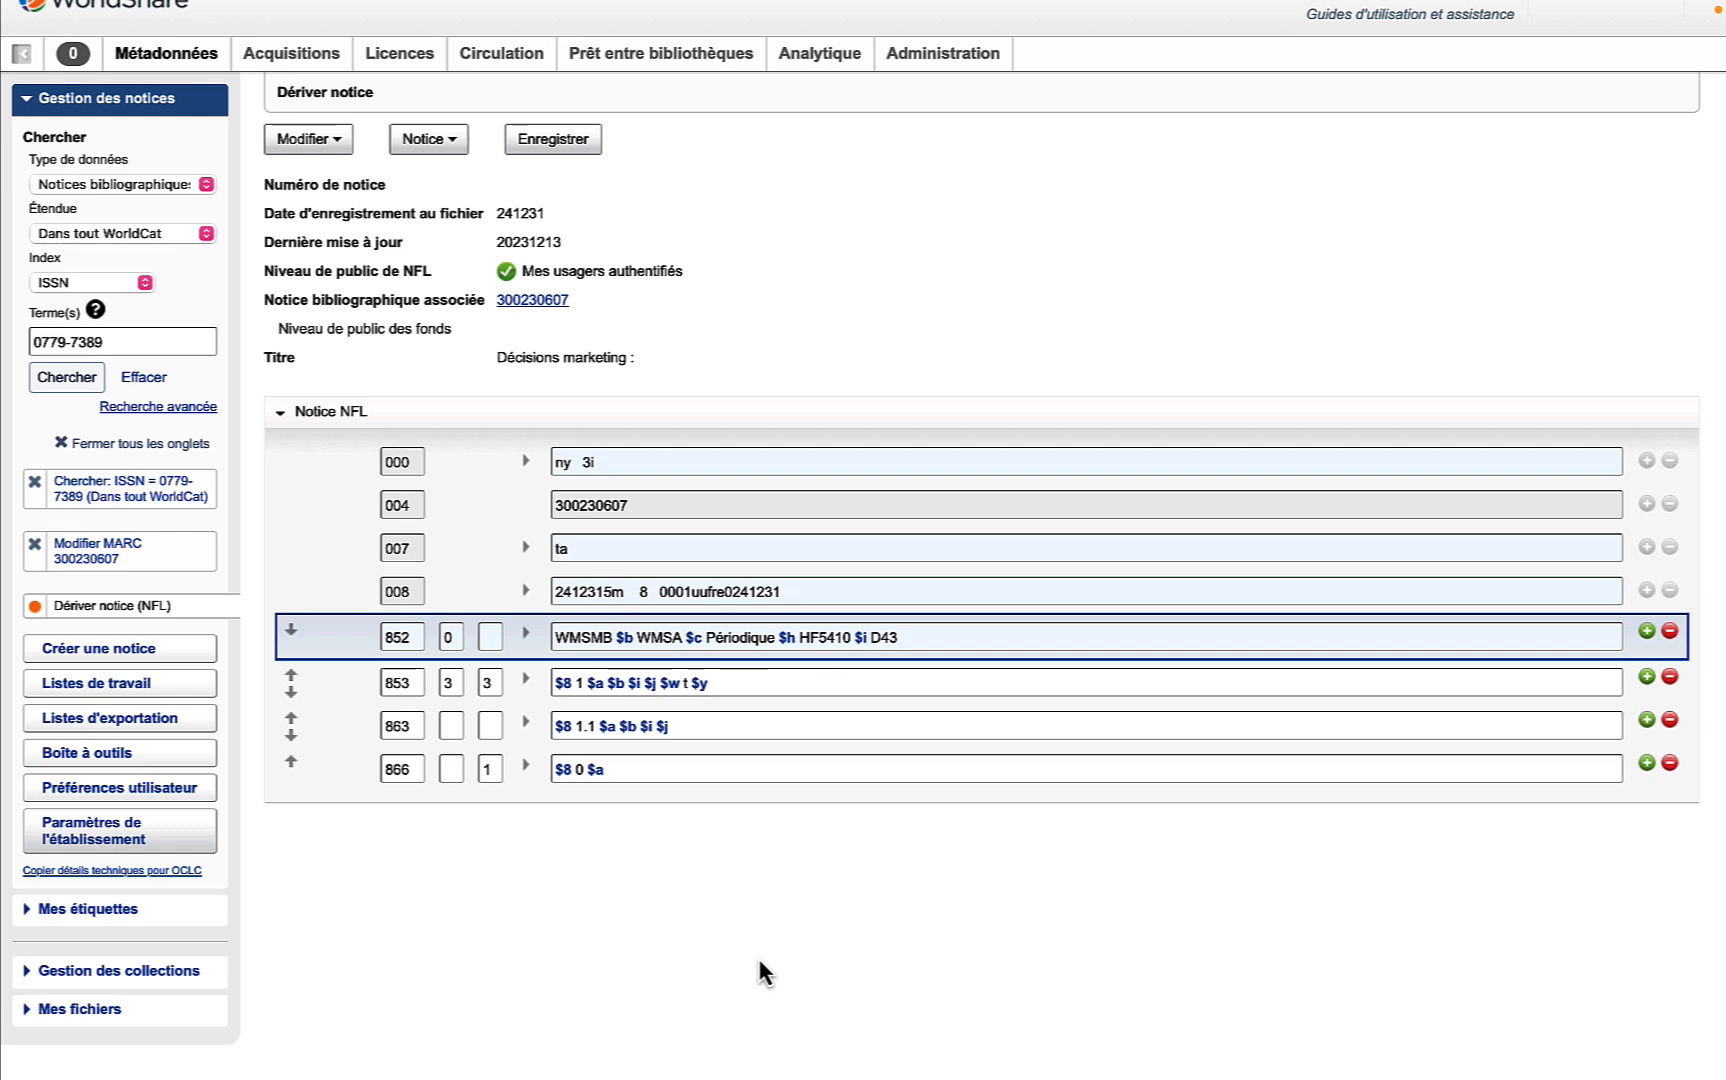
# Step: In field 853, keep compressibility at "3 - Inconnu" and caption evaluation at "3 - Libellés non vérifiés - niveaux pas tous représentés"
pyautogui.click(525, 680)
pyautogui.scroll(-3, 980, 550)
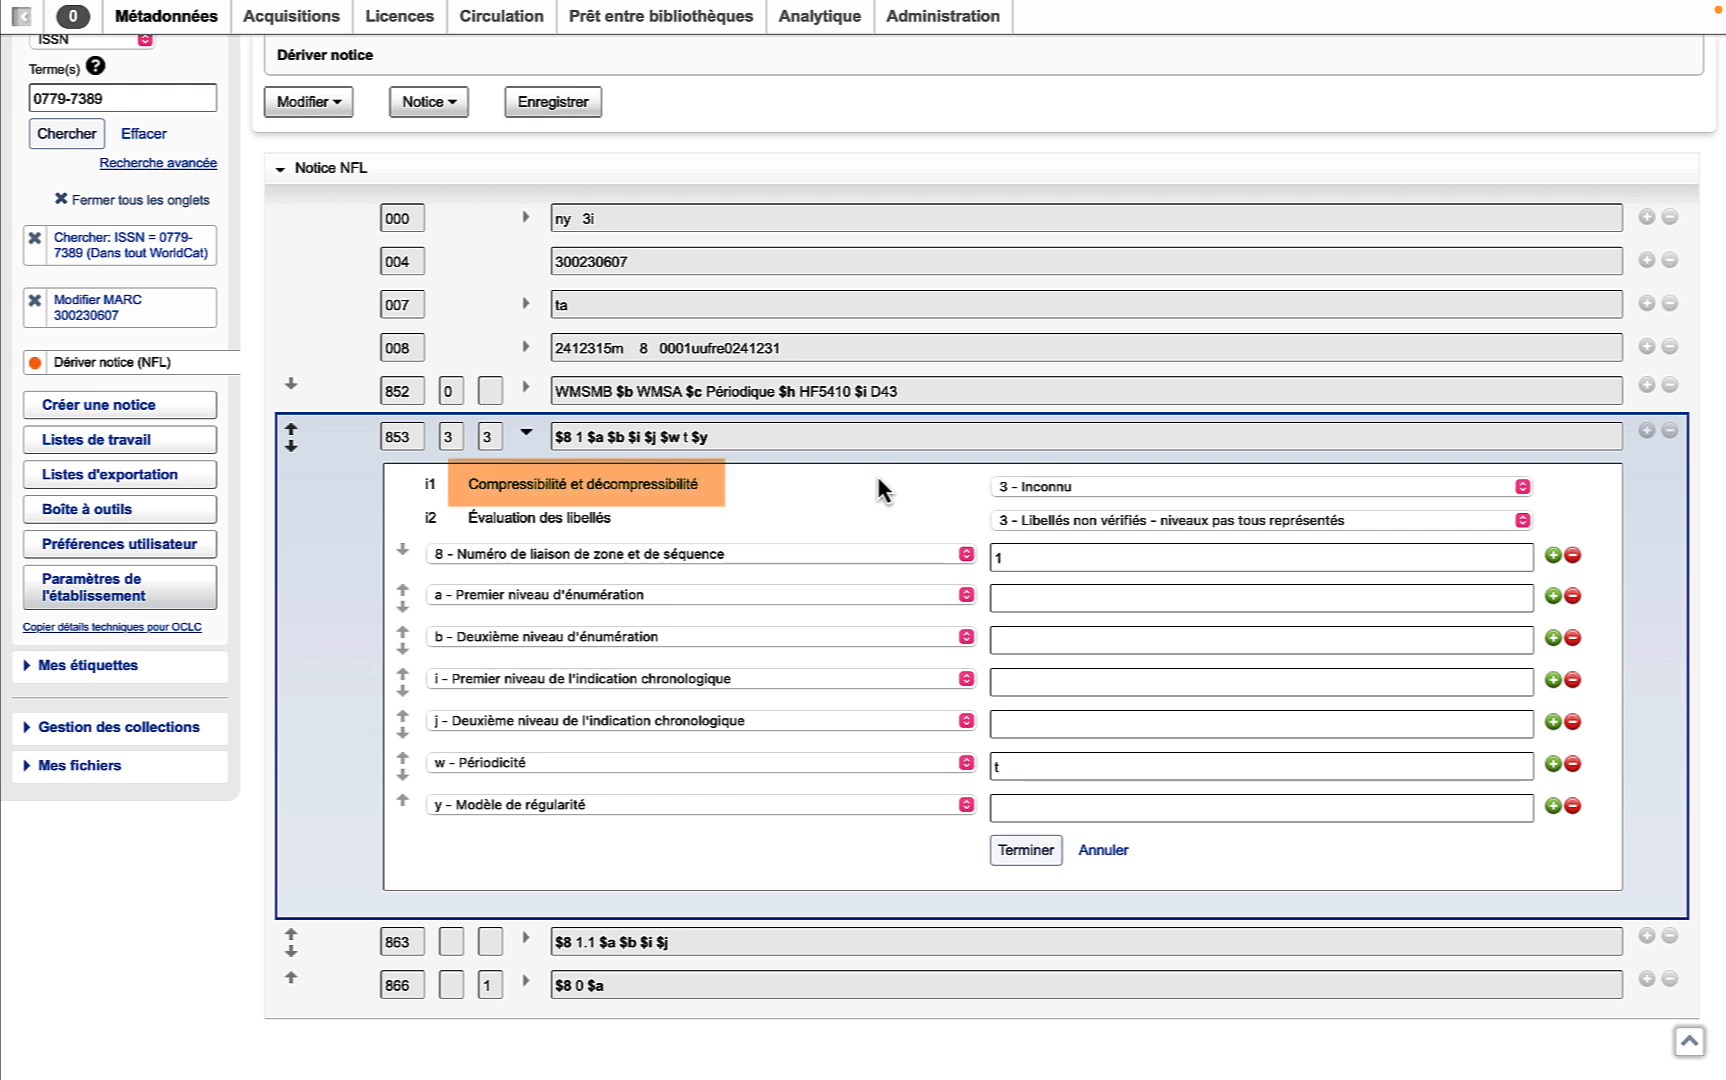
pyautogui.click(1522, 487)
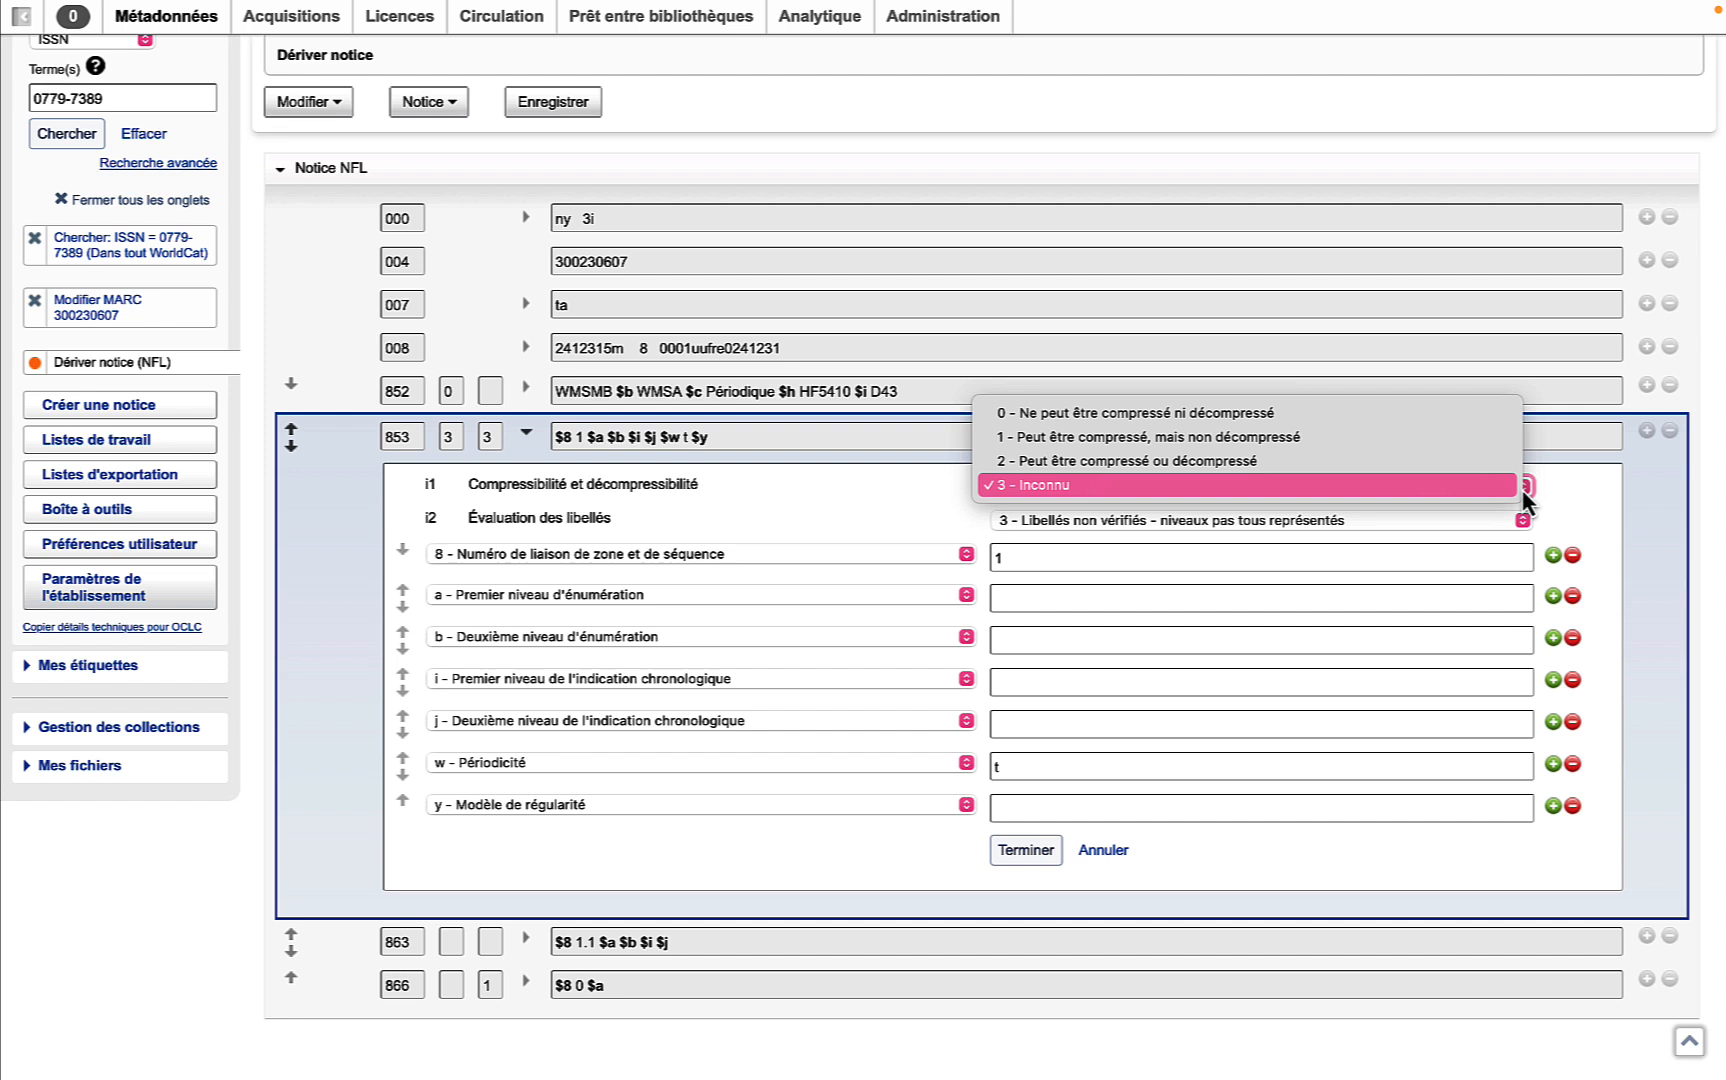
pyautogui.click(1520, 486)
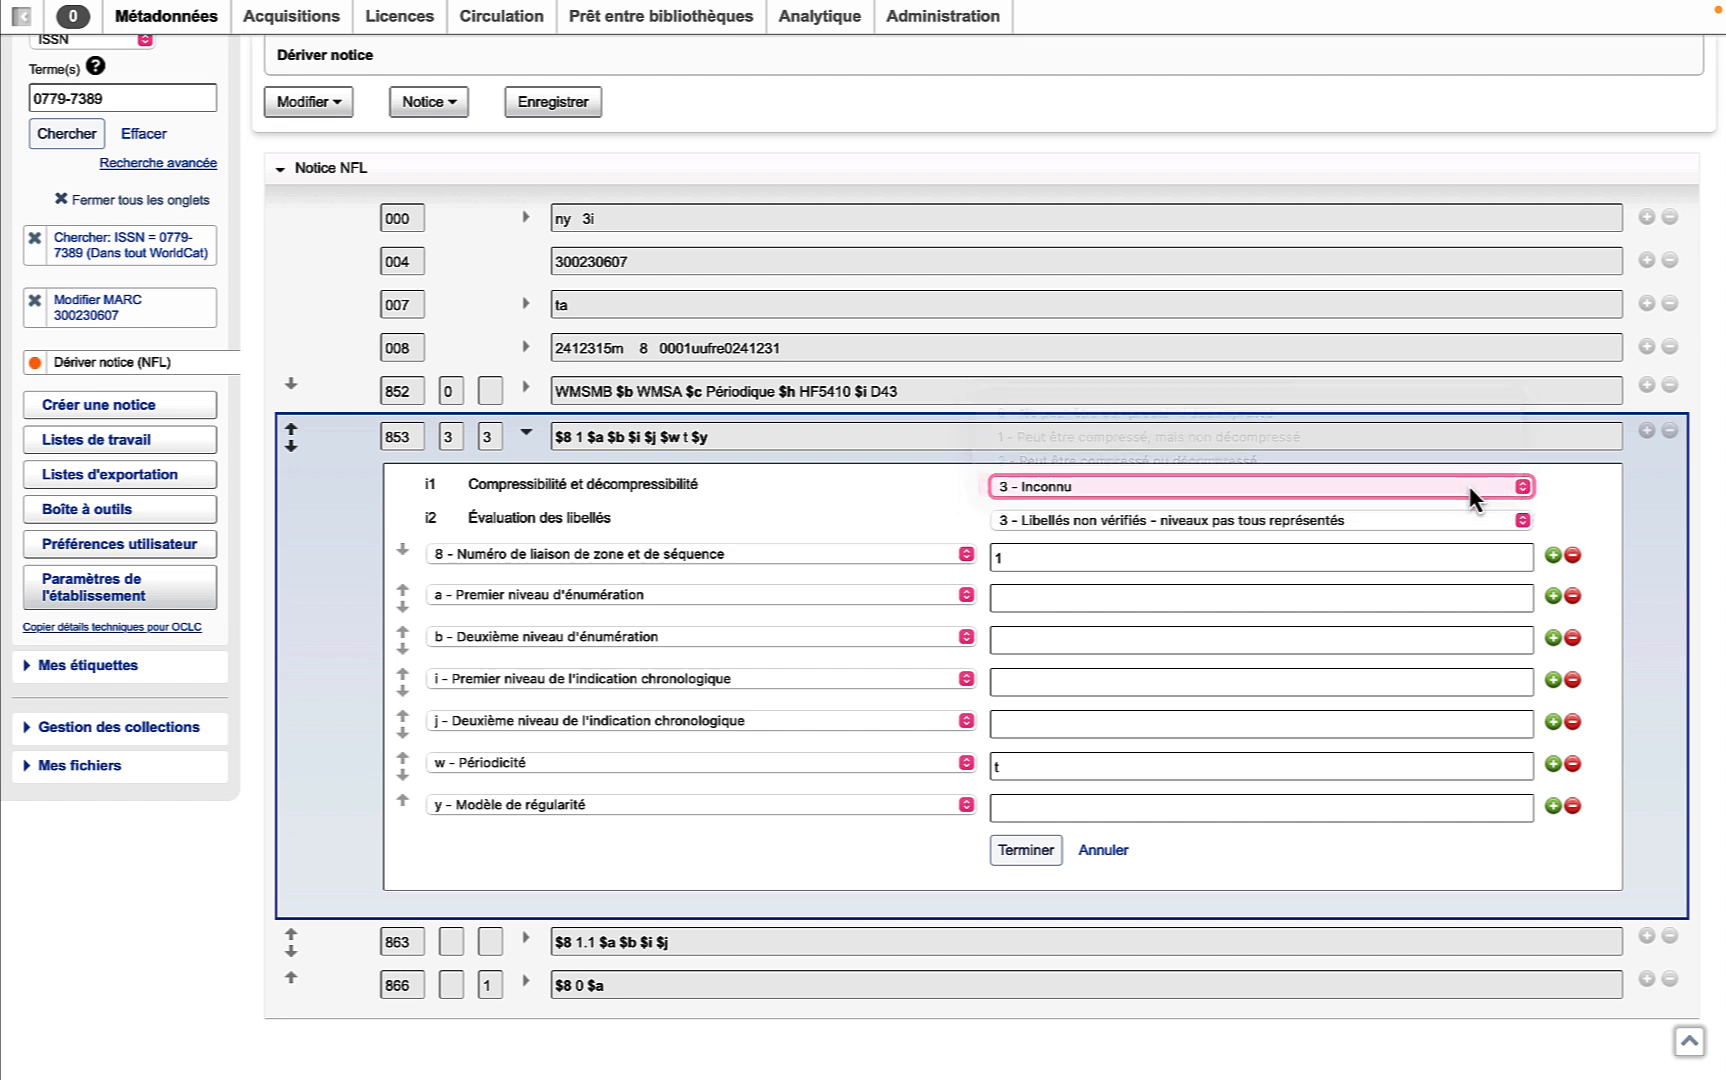
pyautogui.click(1522, 520)
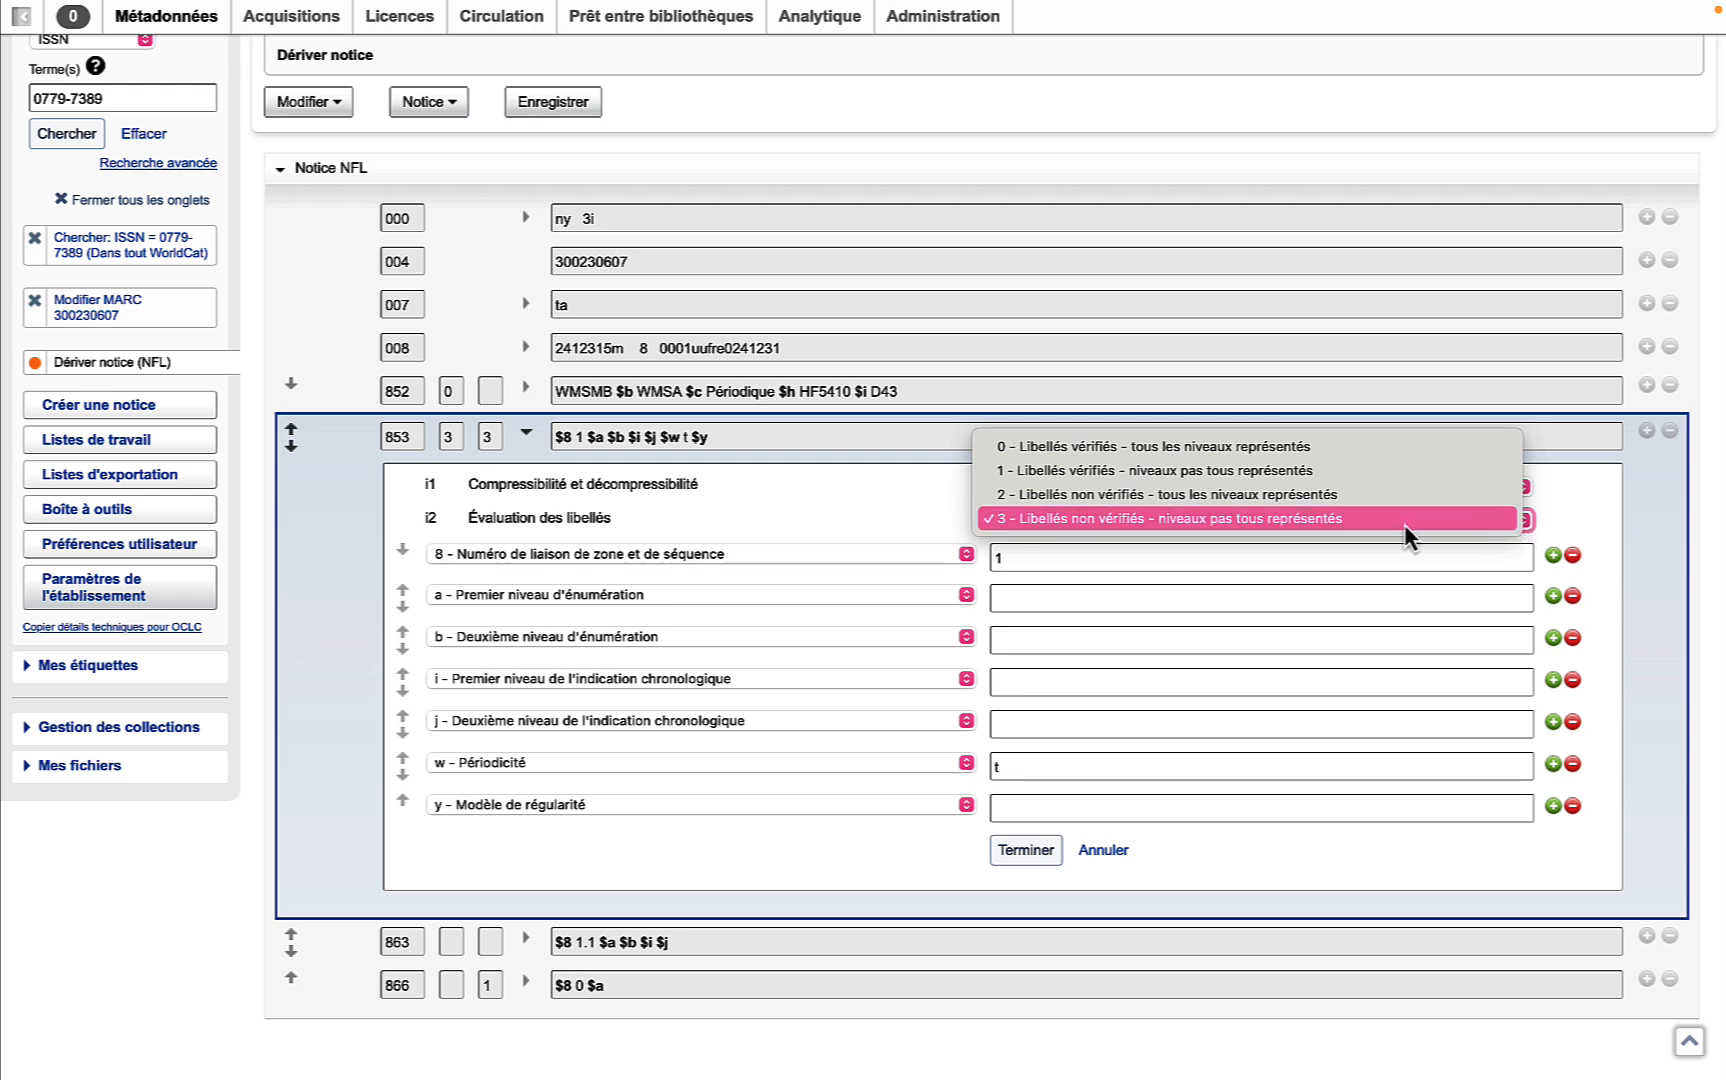
pyautogui.click(1522, 522)
pyautogui.click(1590, 513)
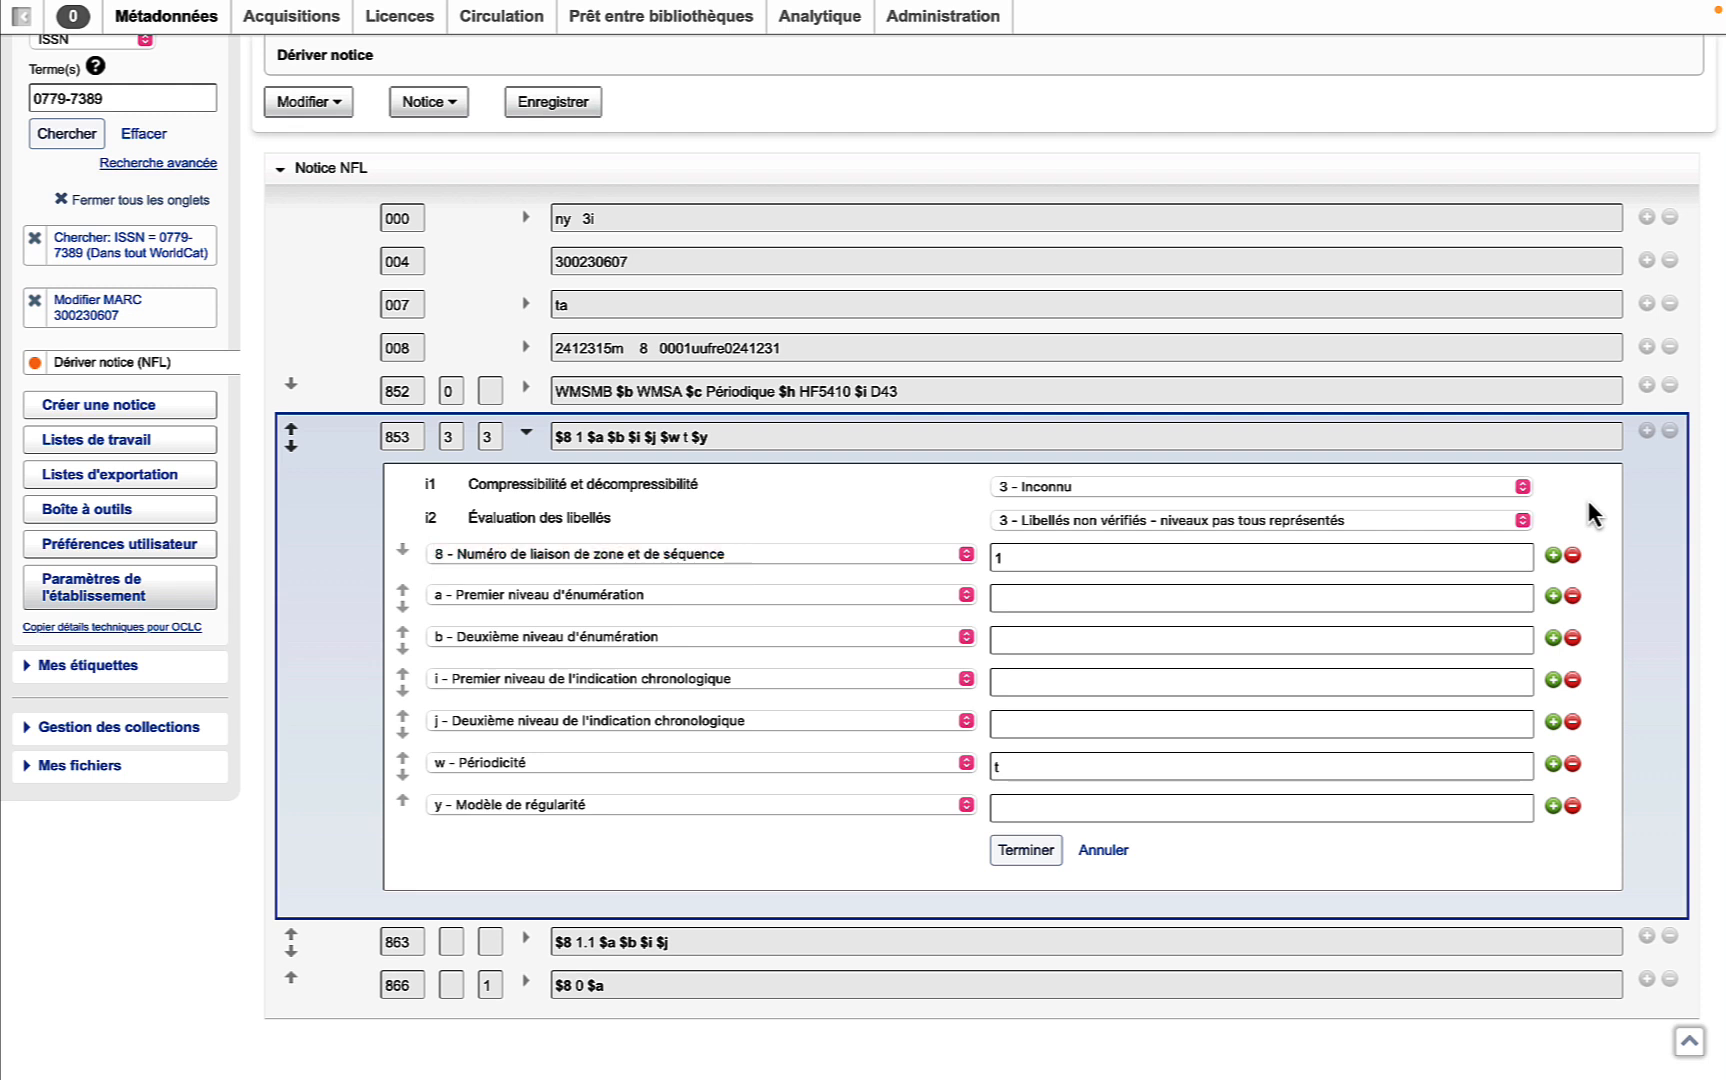
# Step: In field 853, keep subfield "8 - Numéro de liaison de zone et de séquence" and set subfield "a - Premier niveau d'énumération" to "vol."
pyautogui.click(967, 552)
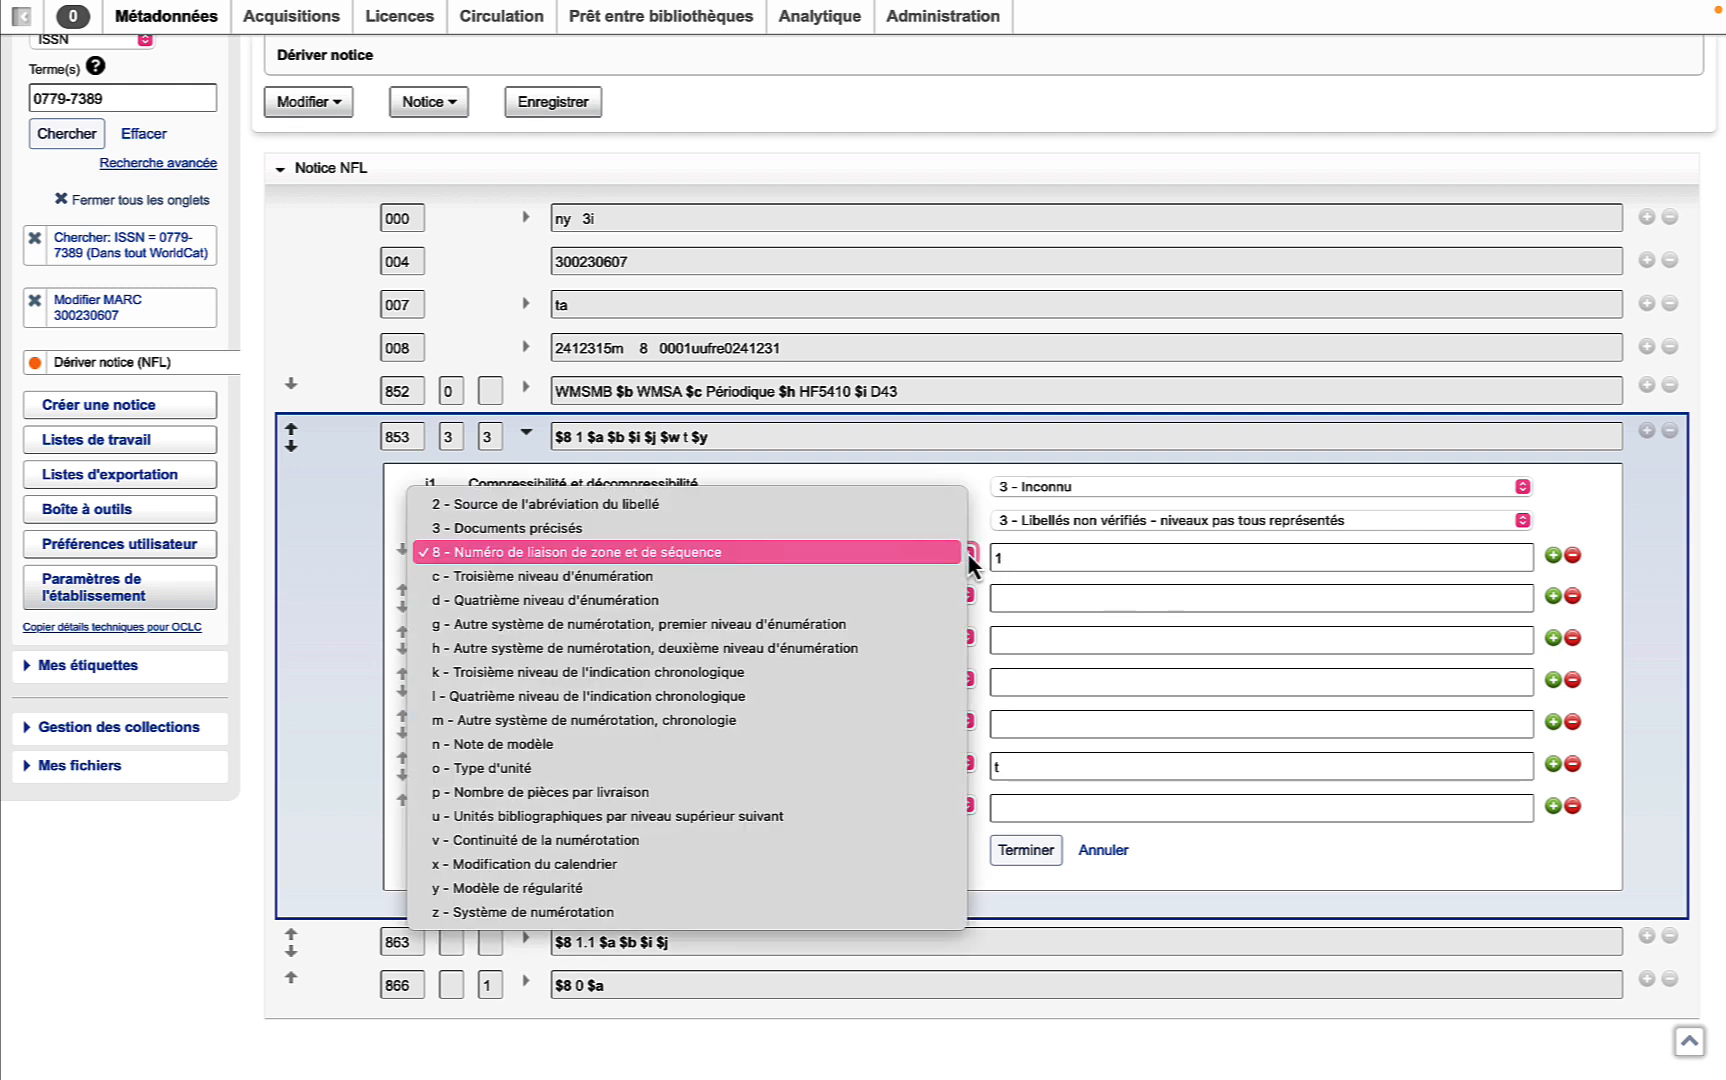
pyautogui.click(907, 552)
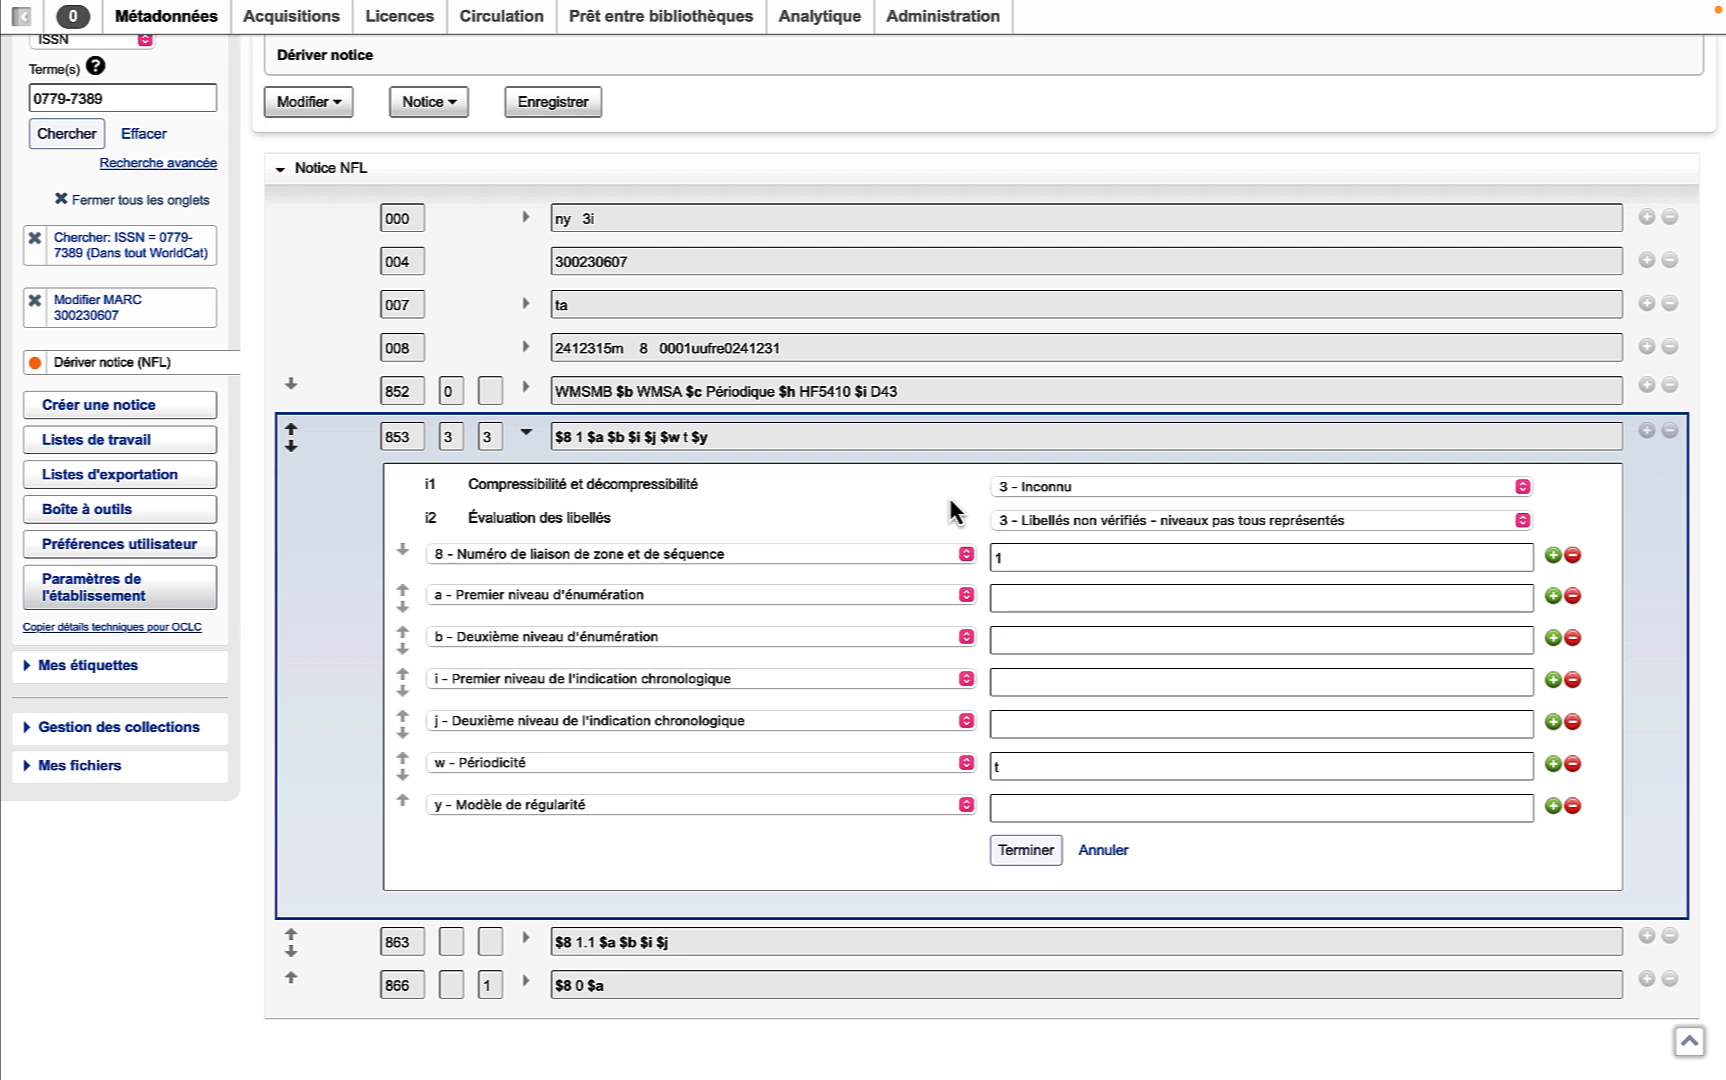
pyautogui.click(964, 596)
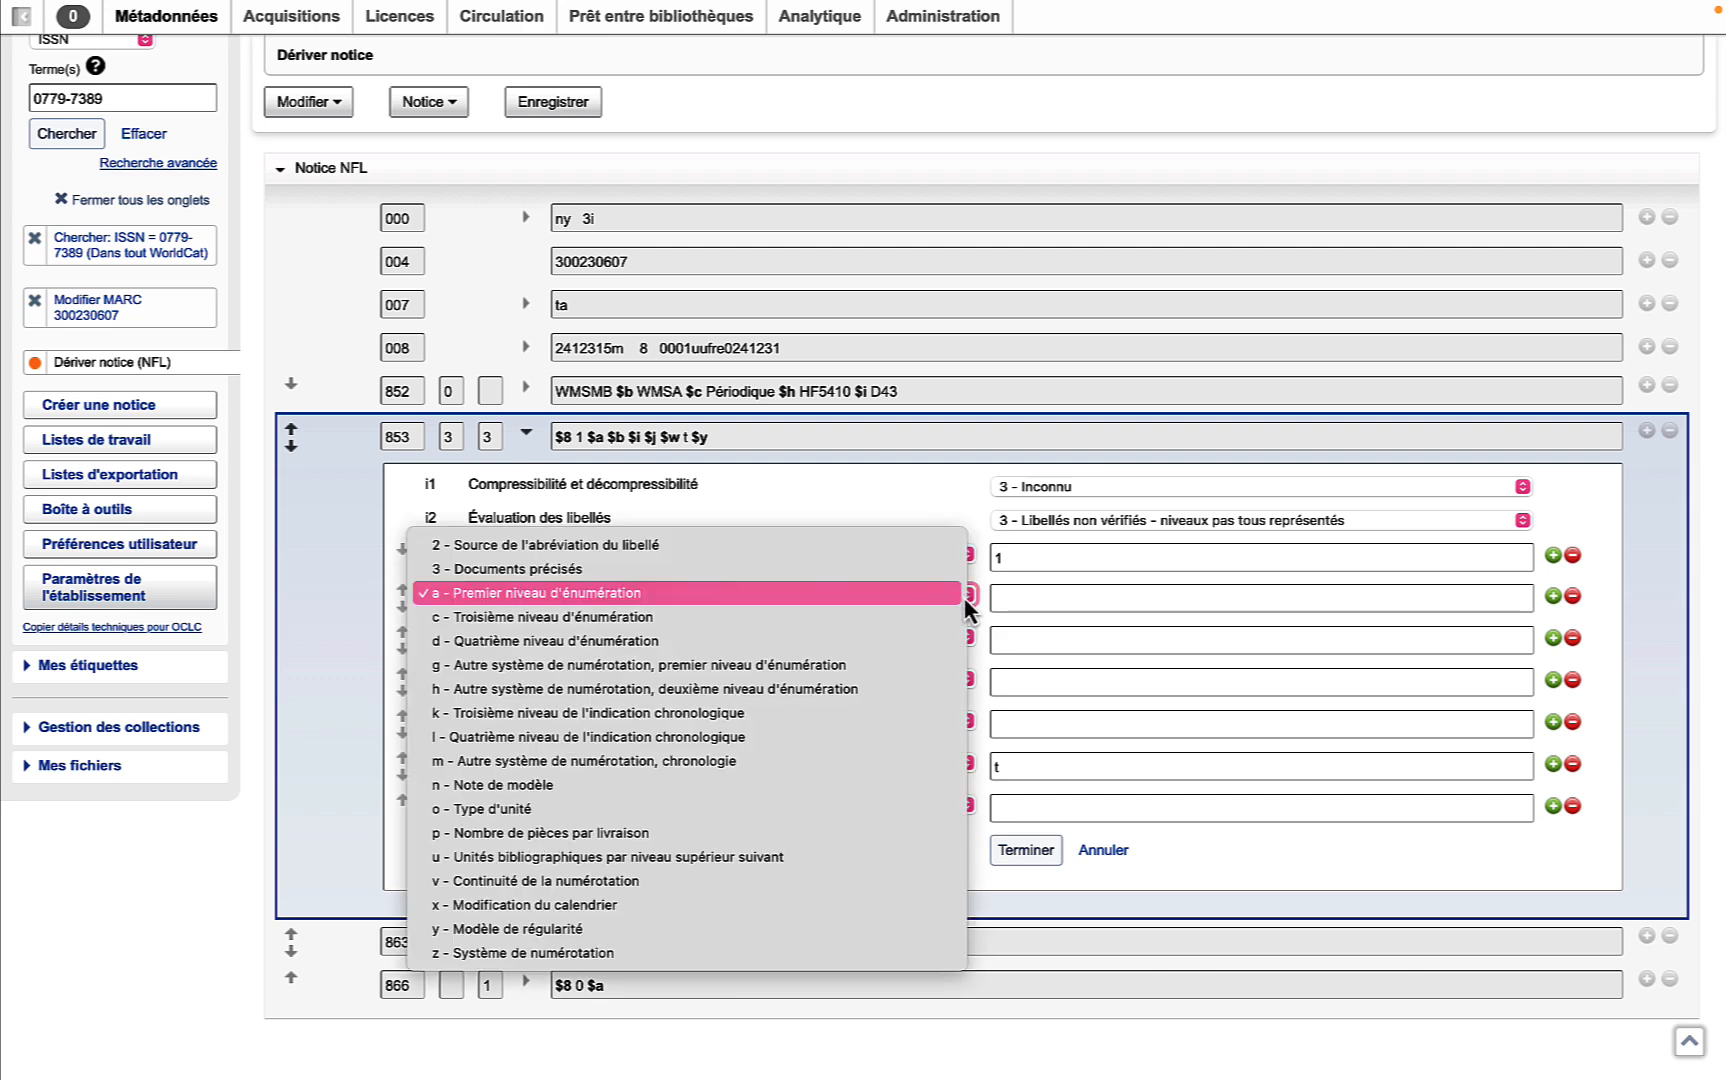
pyautogui.click(936, 593)
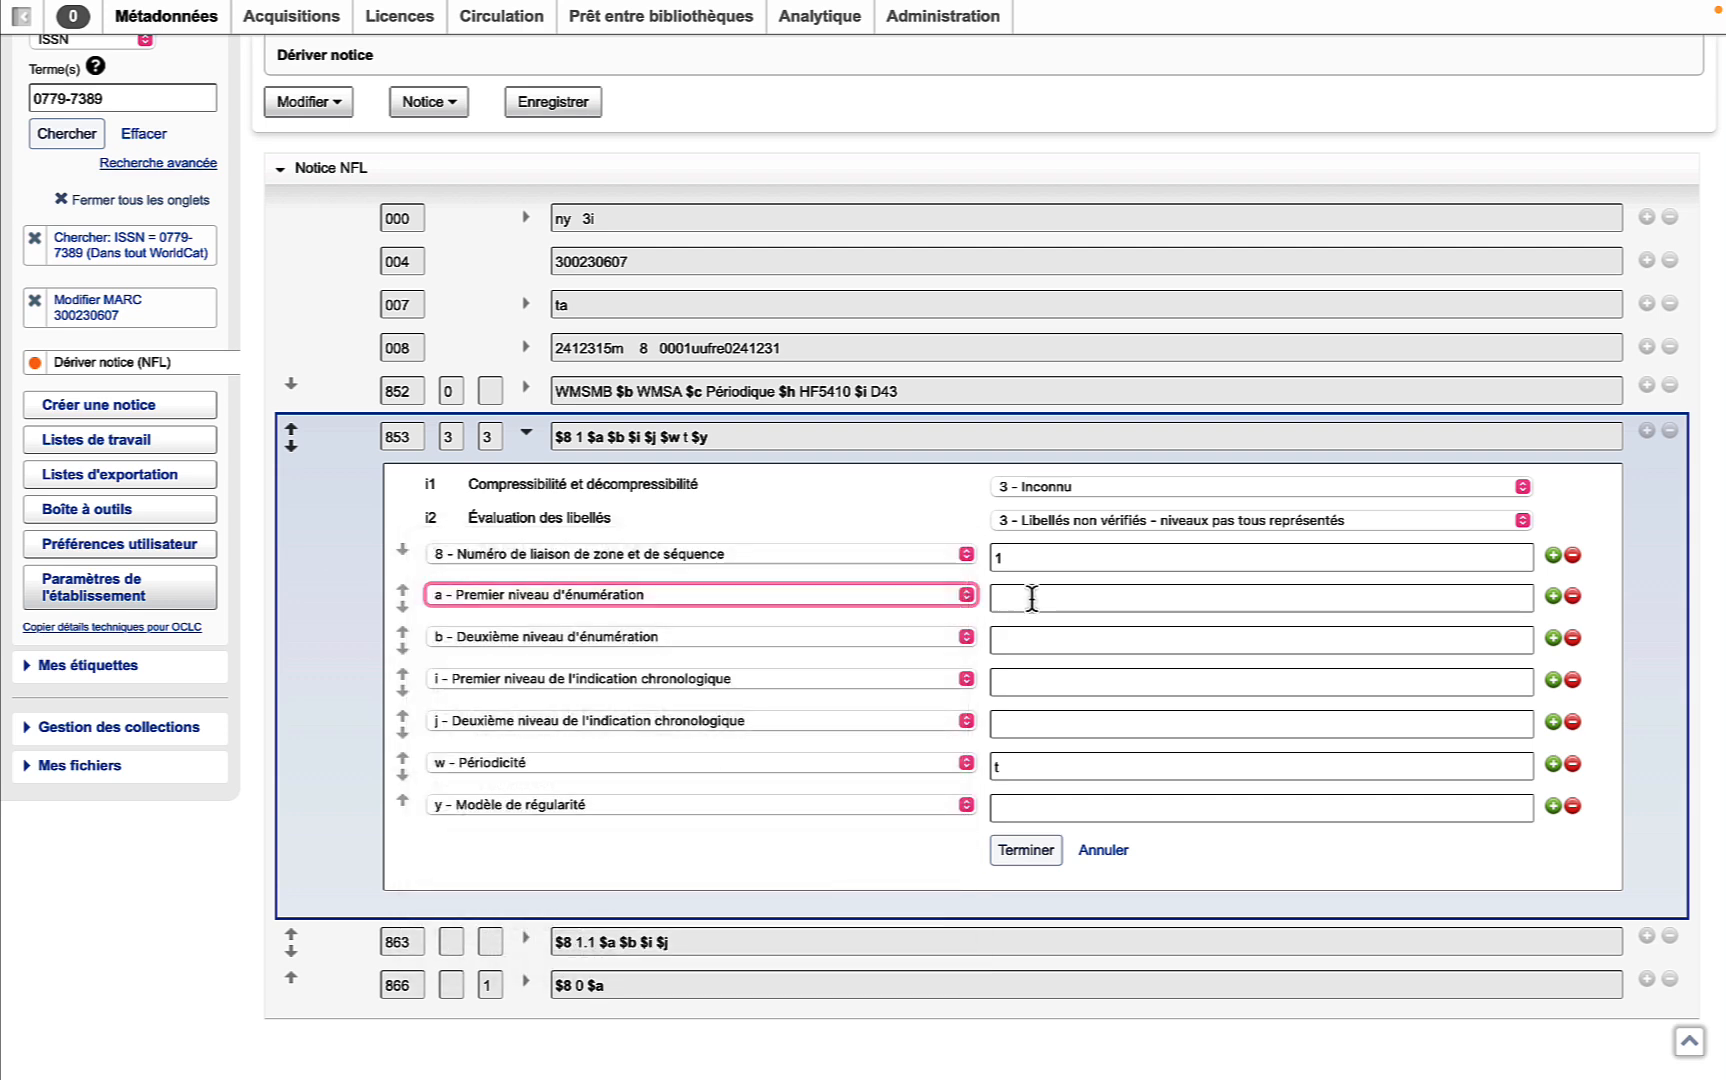
pyautogui.click(1050, 598)
pyautogui.write('vol.')
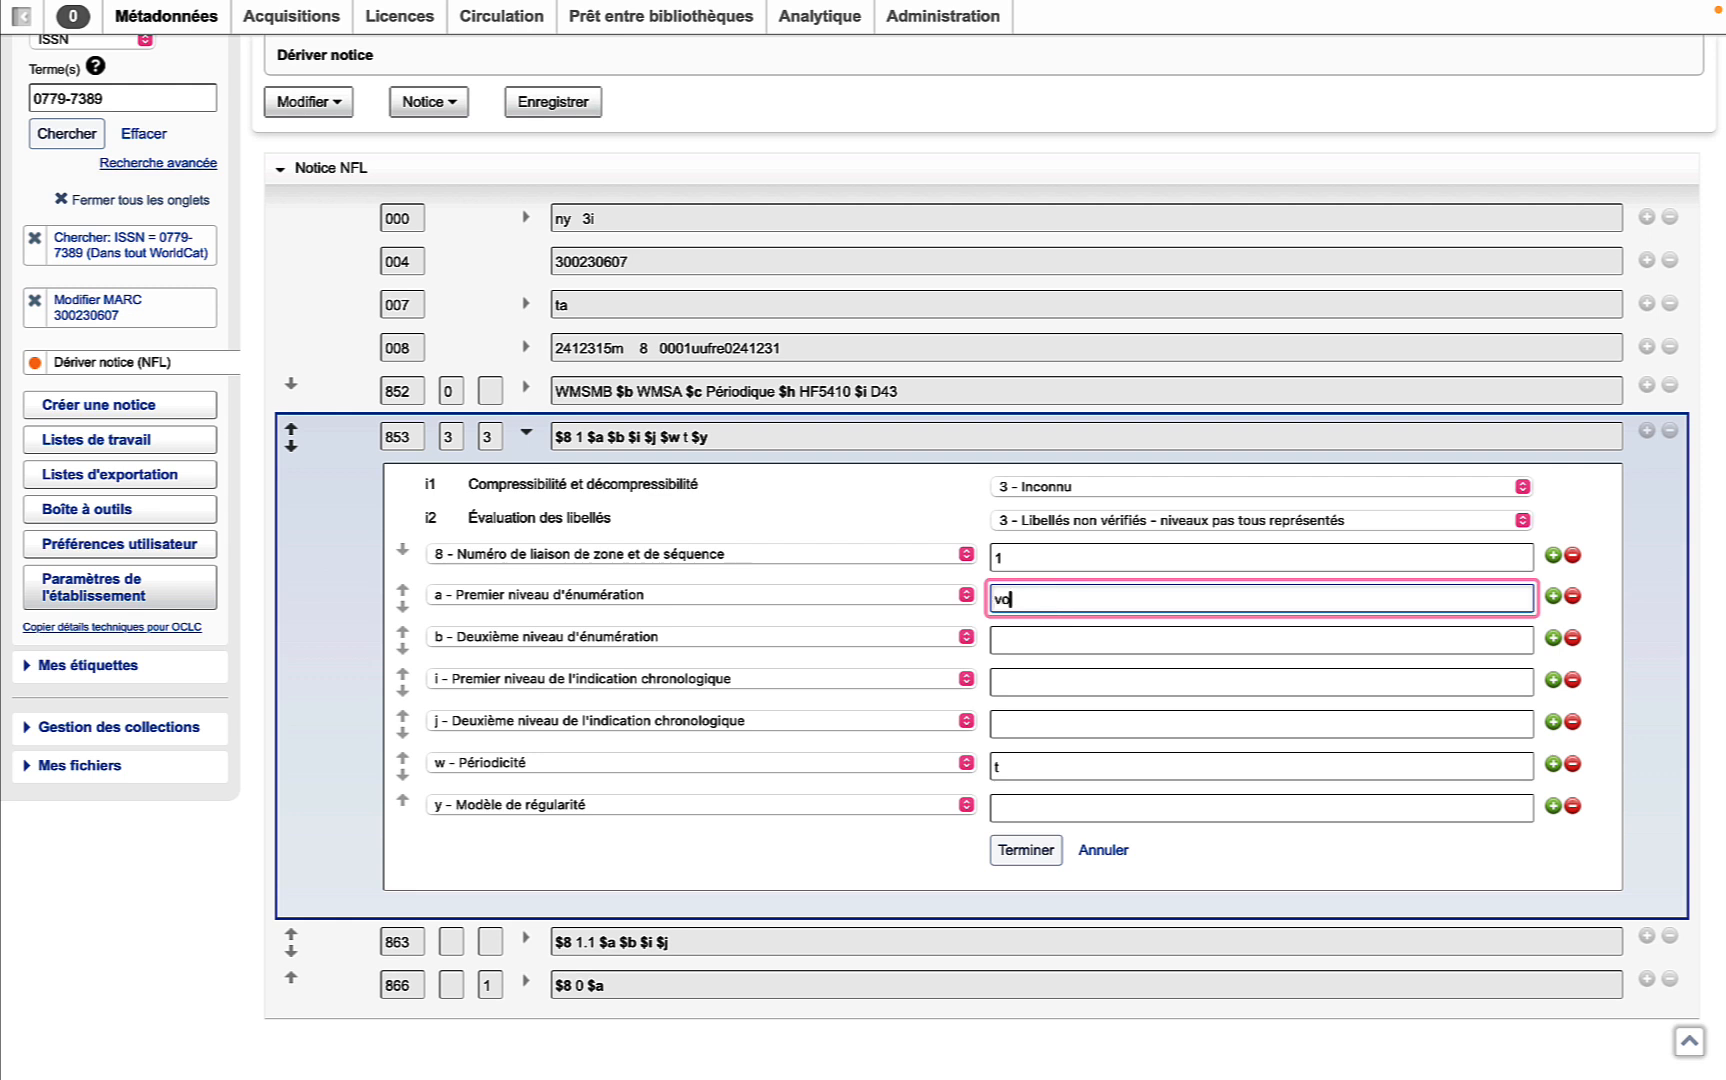
pyautogui.click(750, 868)
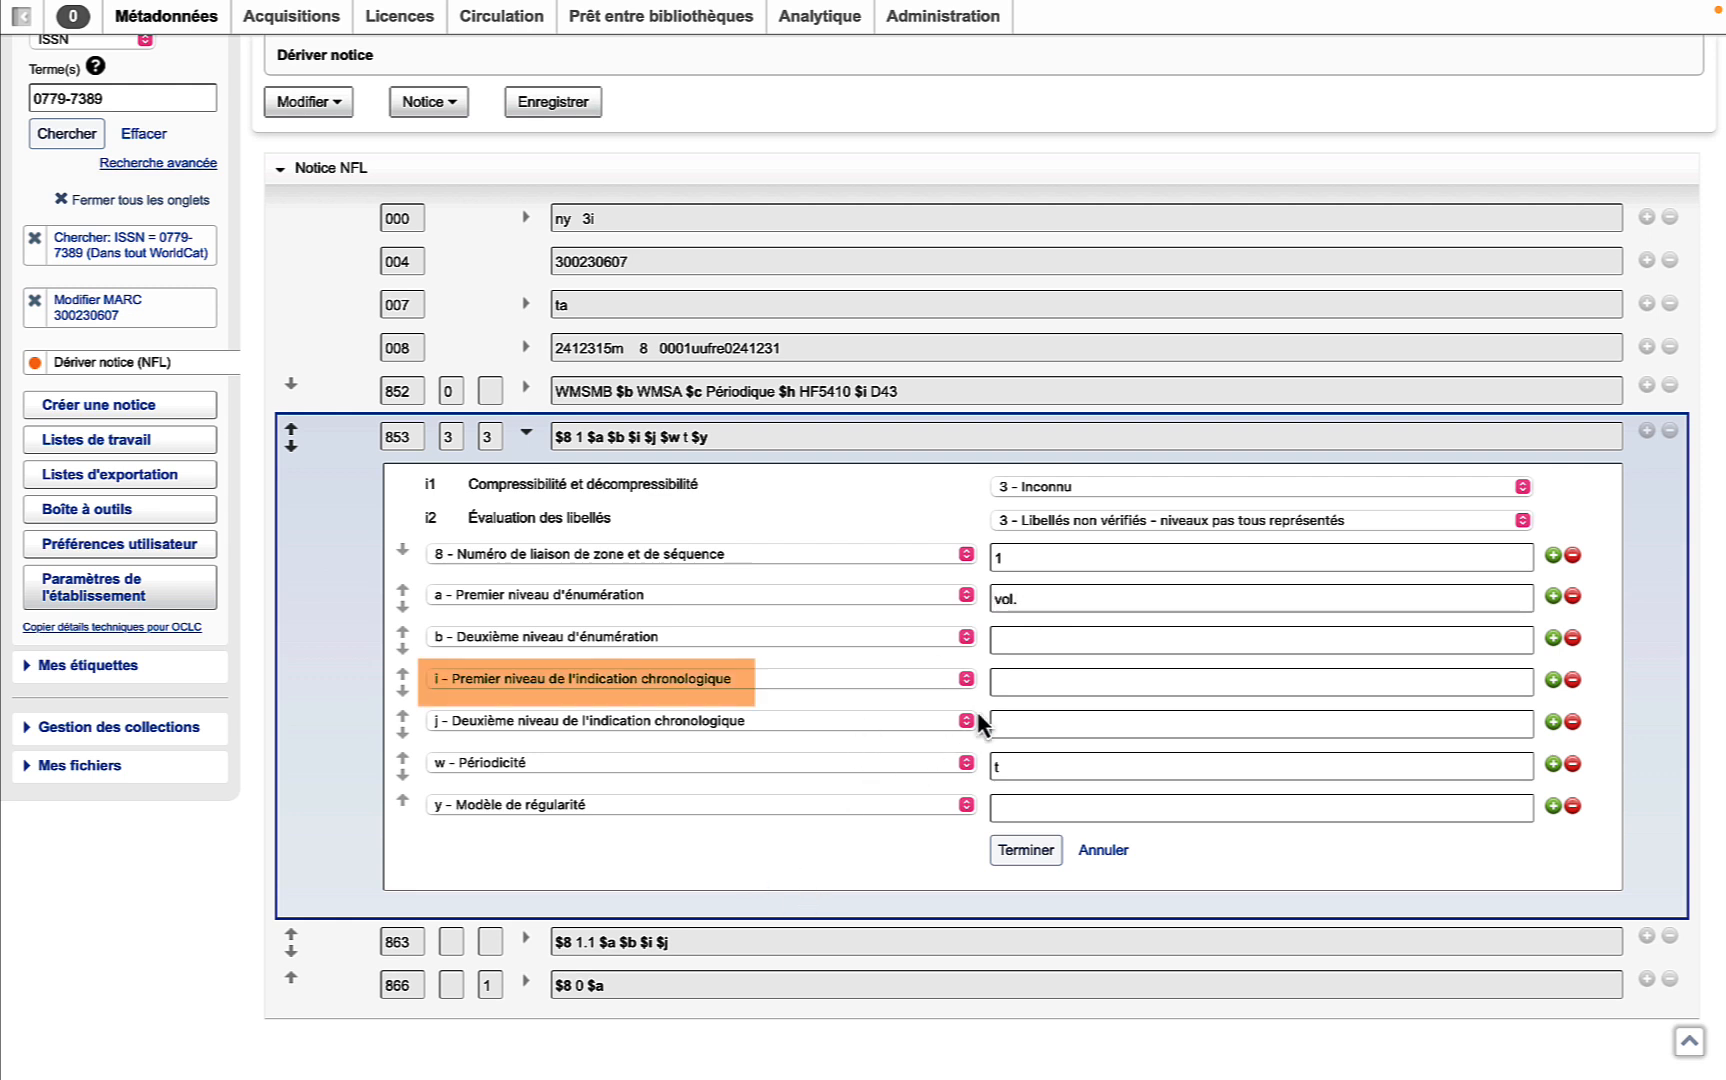
# Step: In field 853, set subfield "i - Premier niveau de l'indication chronologique" to "(année)"
pyautogui.click(966, 679)
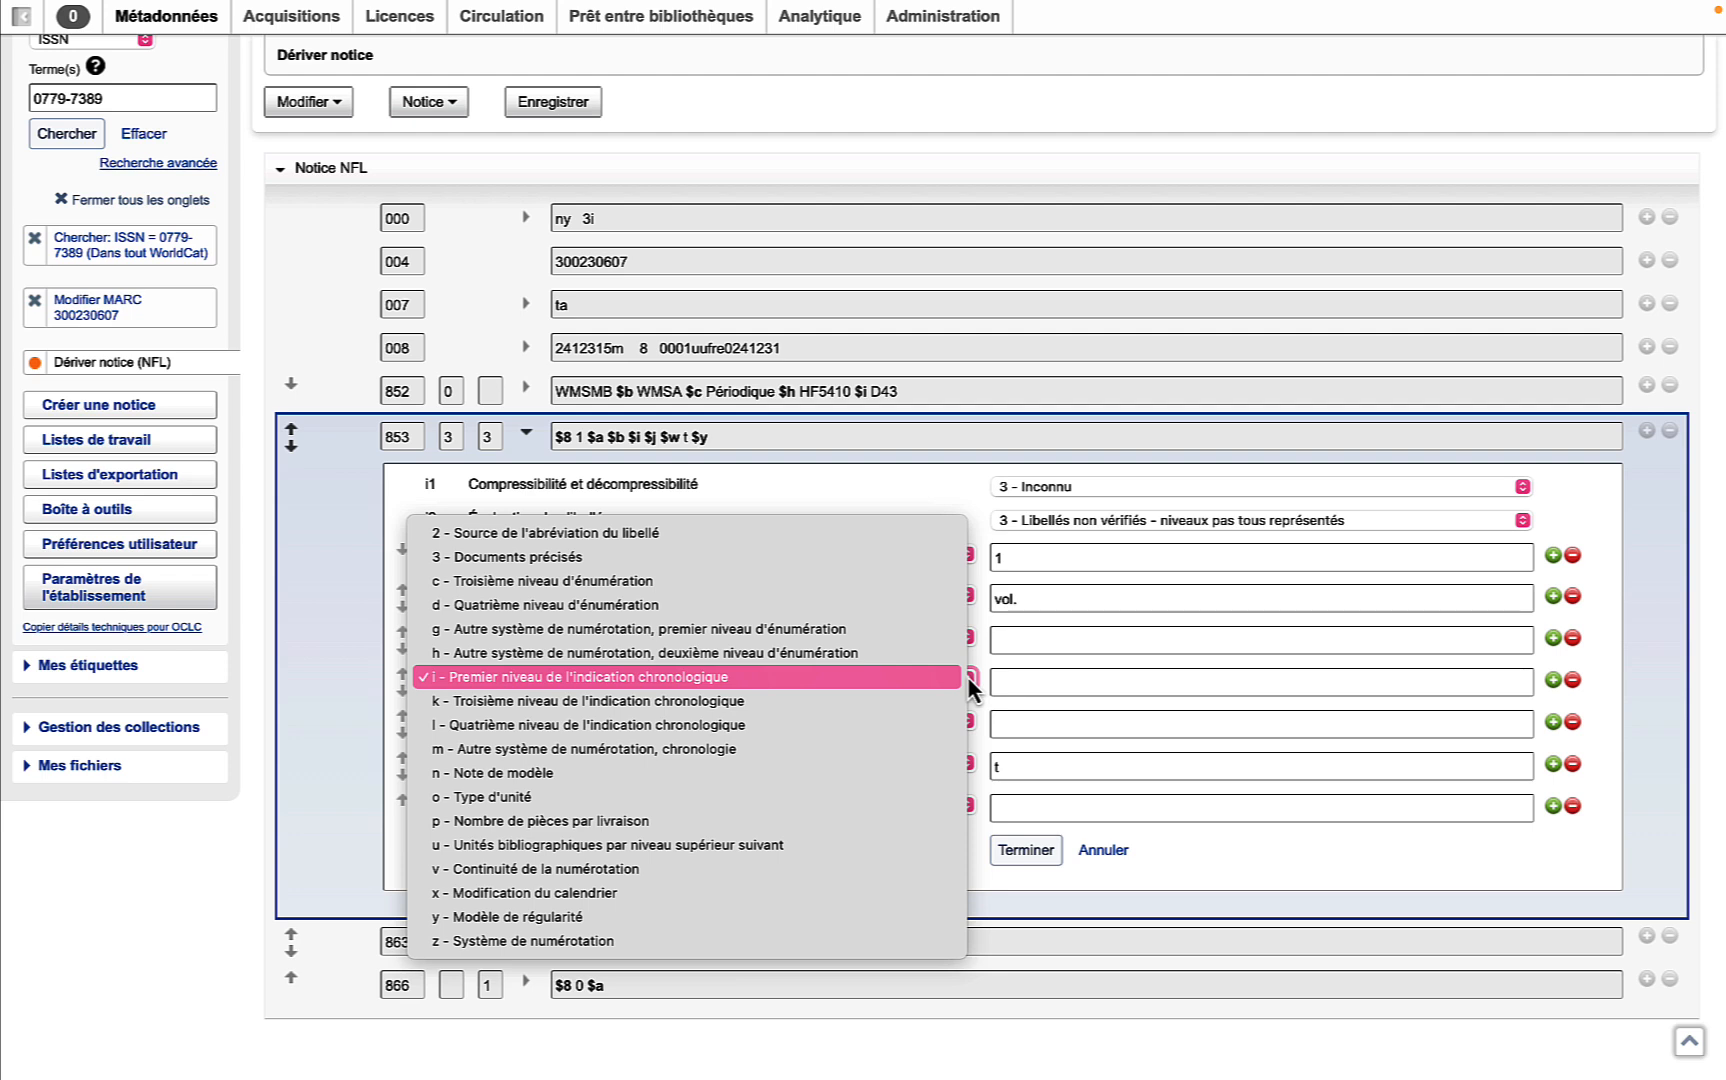
pyautogui.click(912, 680)
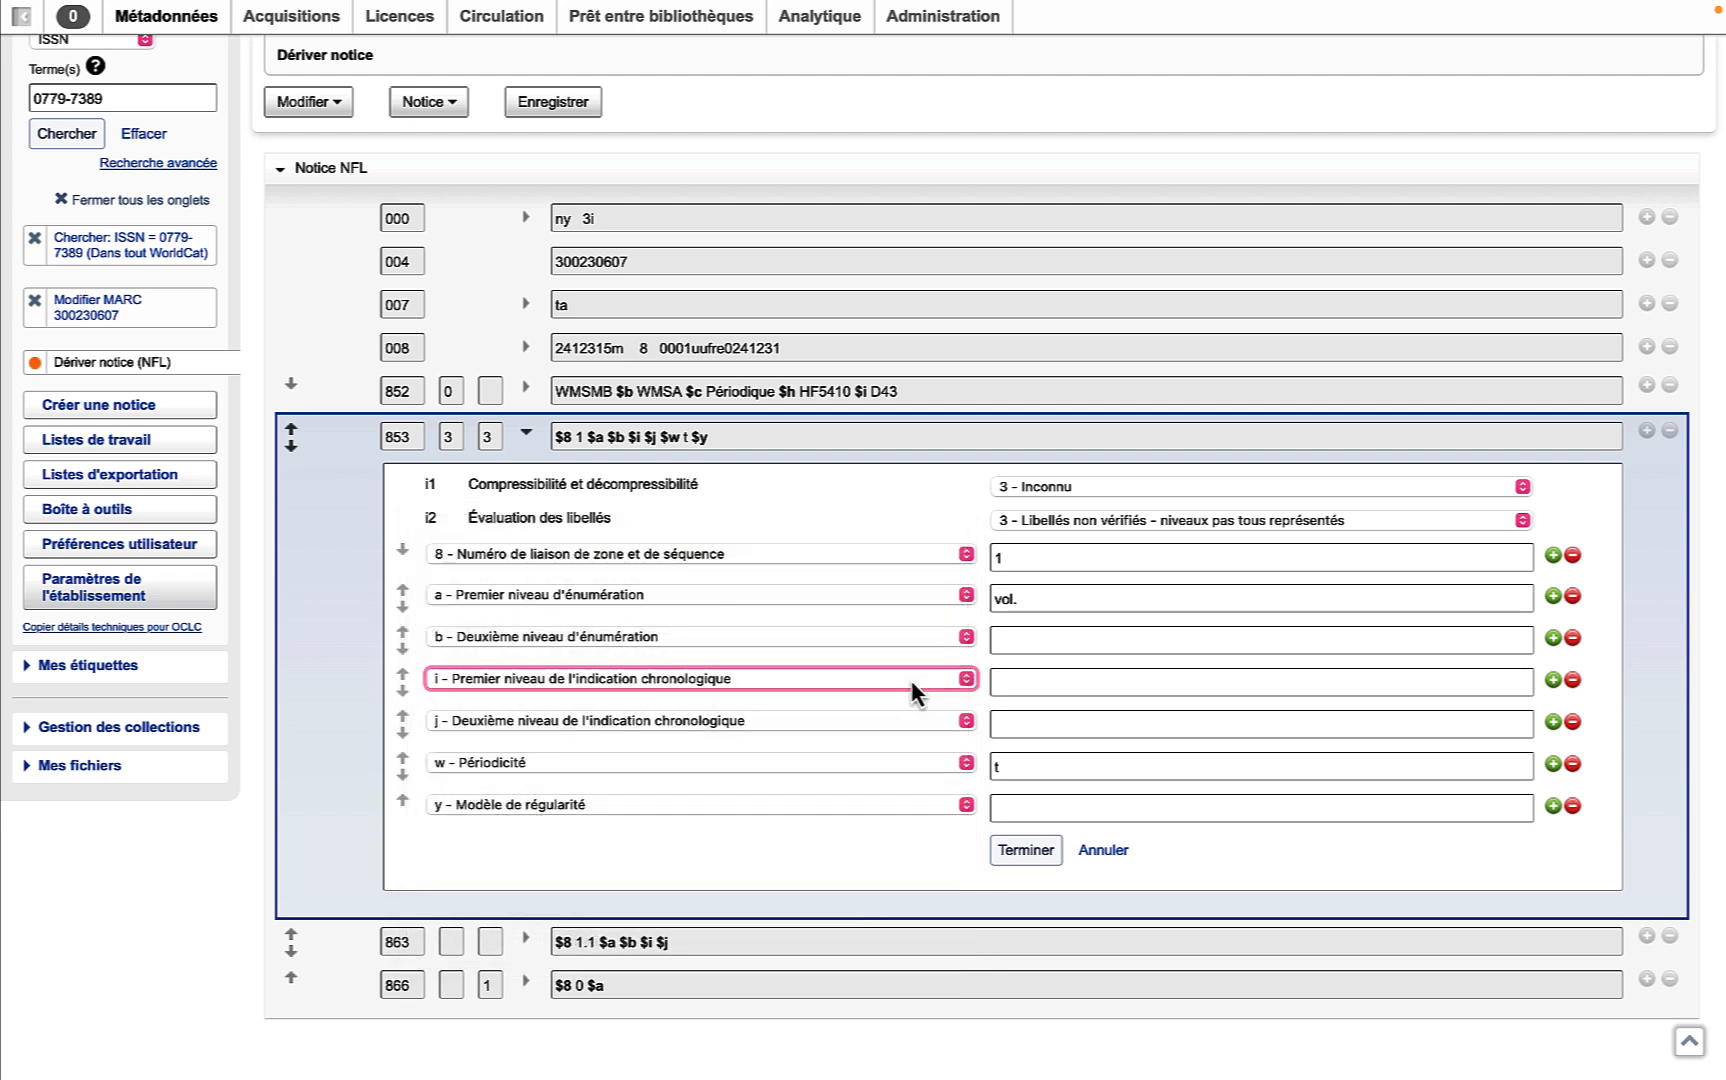
pyautogui.click(848, 861)
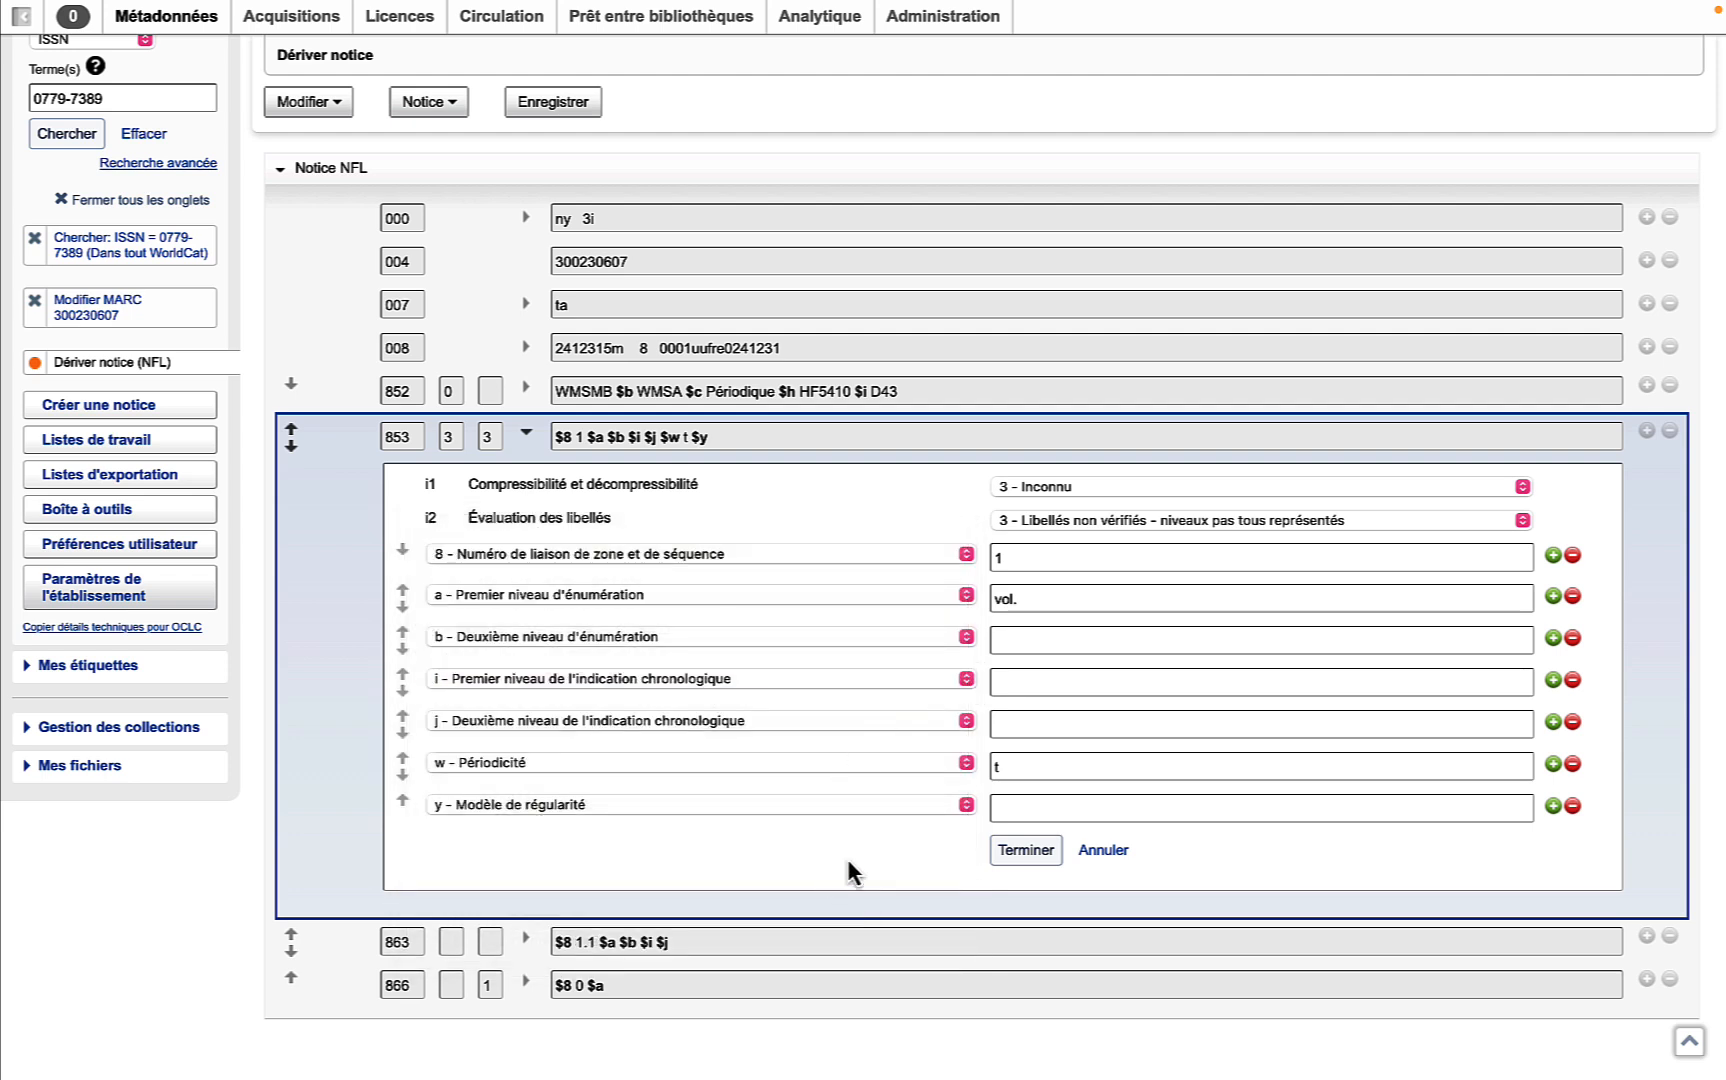
pyautogui.click(1015, 679)
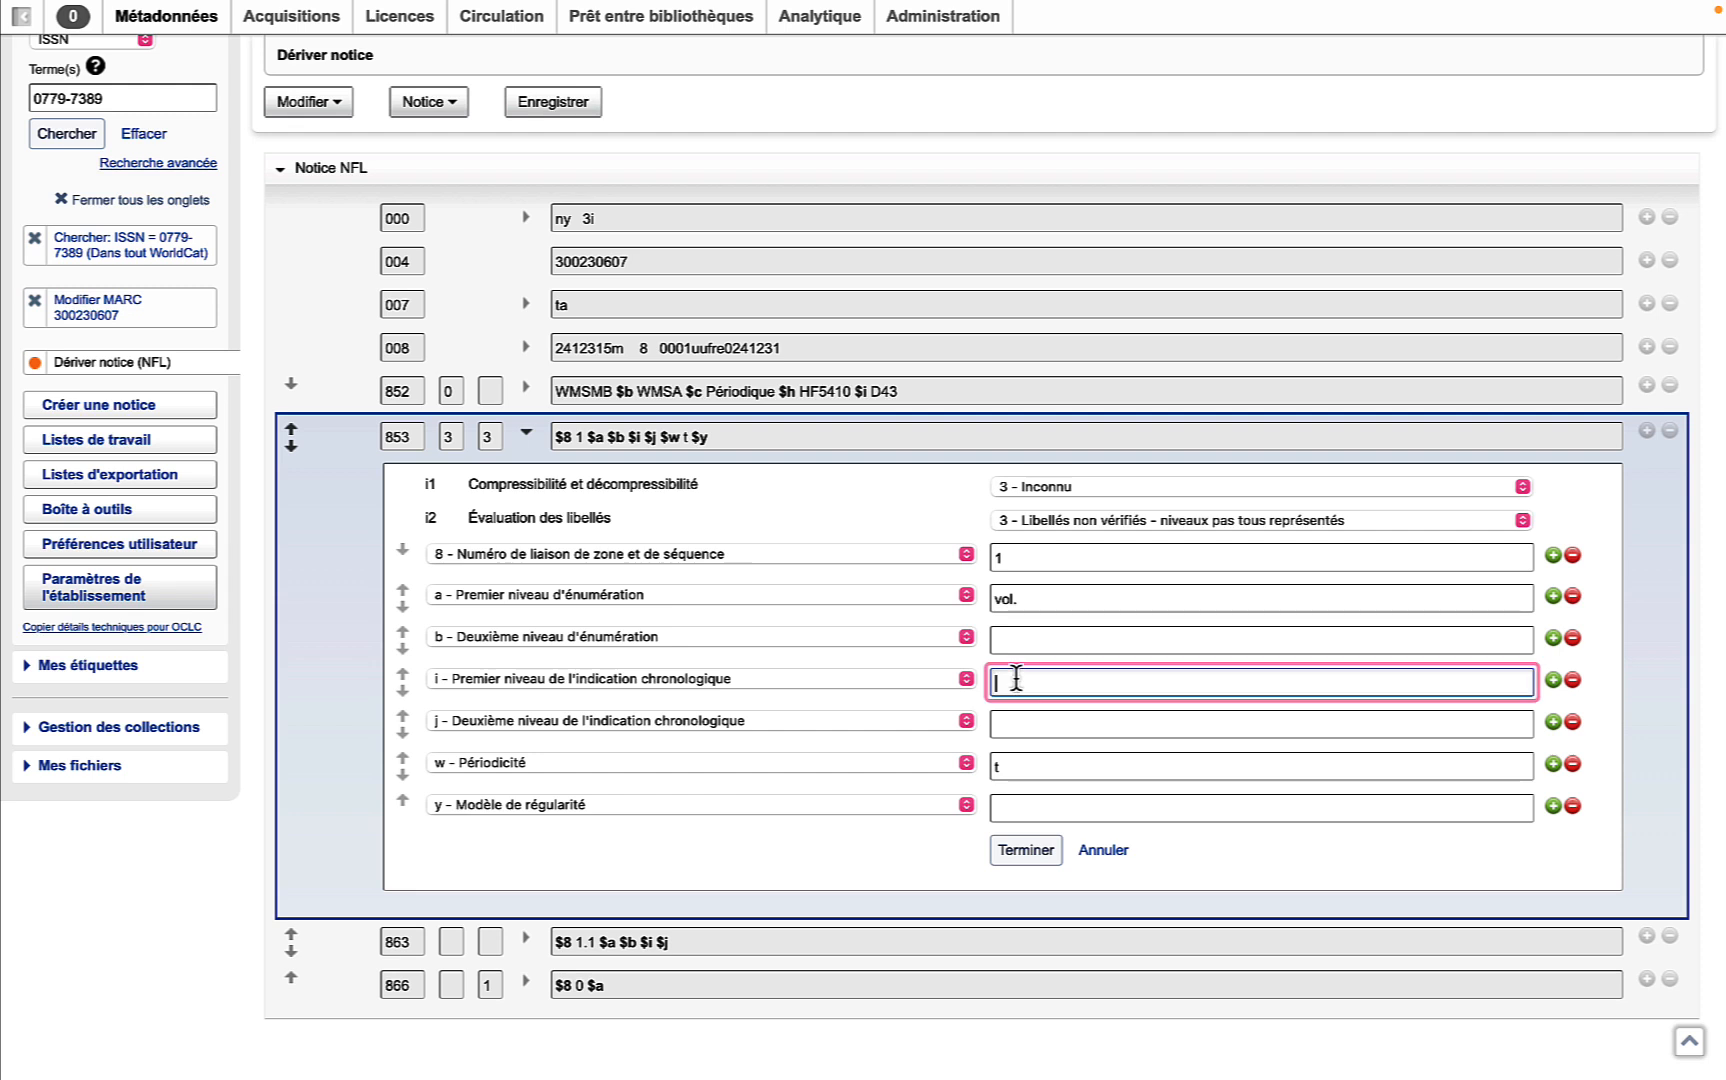
pyautogui.write('(année)')
pyautogui.click(763, 855)
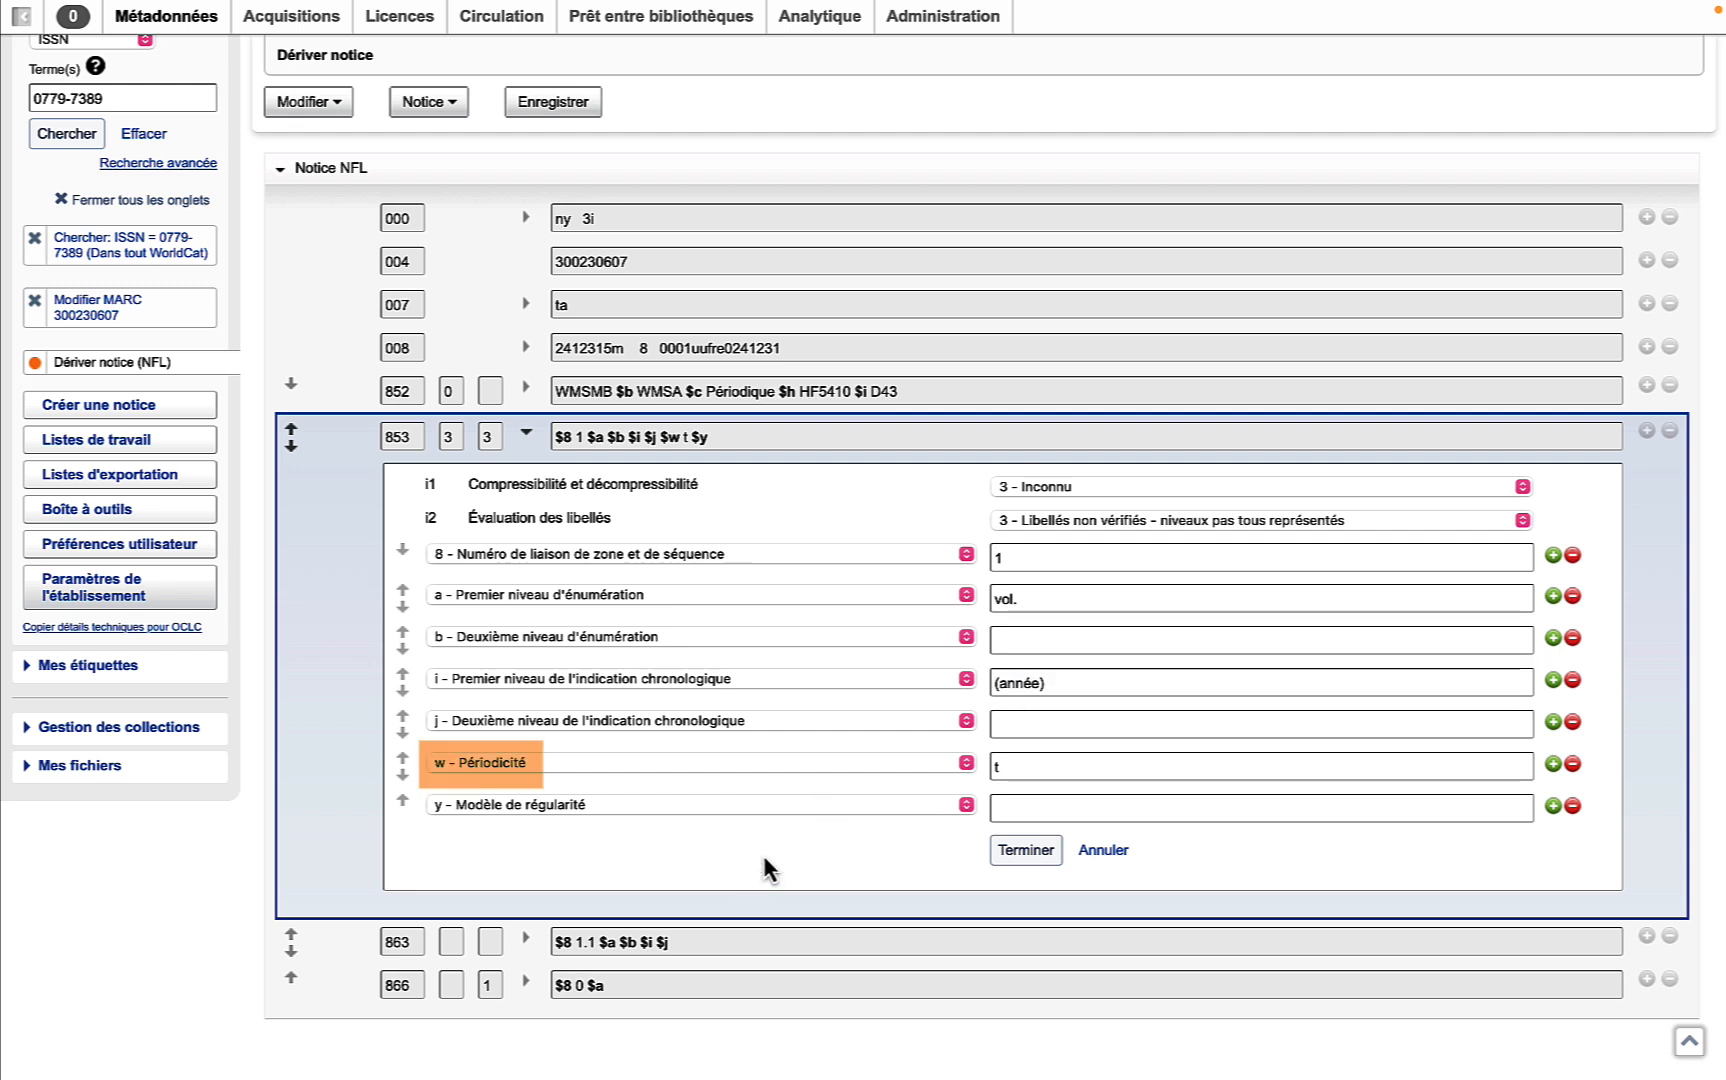
# Step: In field 853, keep subfield "w - Périodicité" with the value "t", and finish editing the field
pyautogui.click(966, 764)
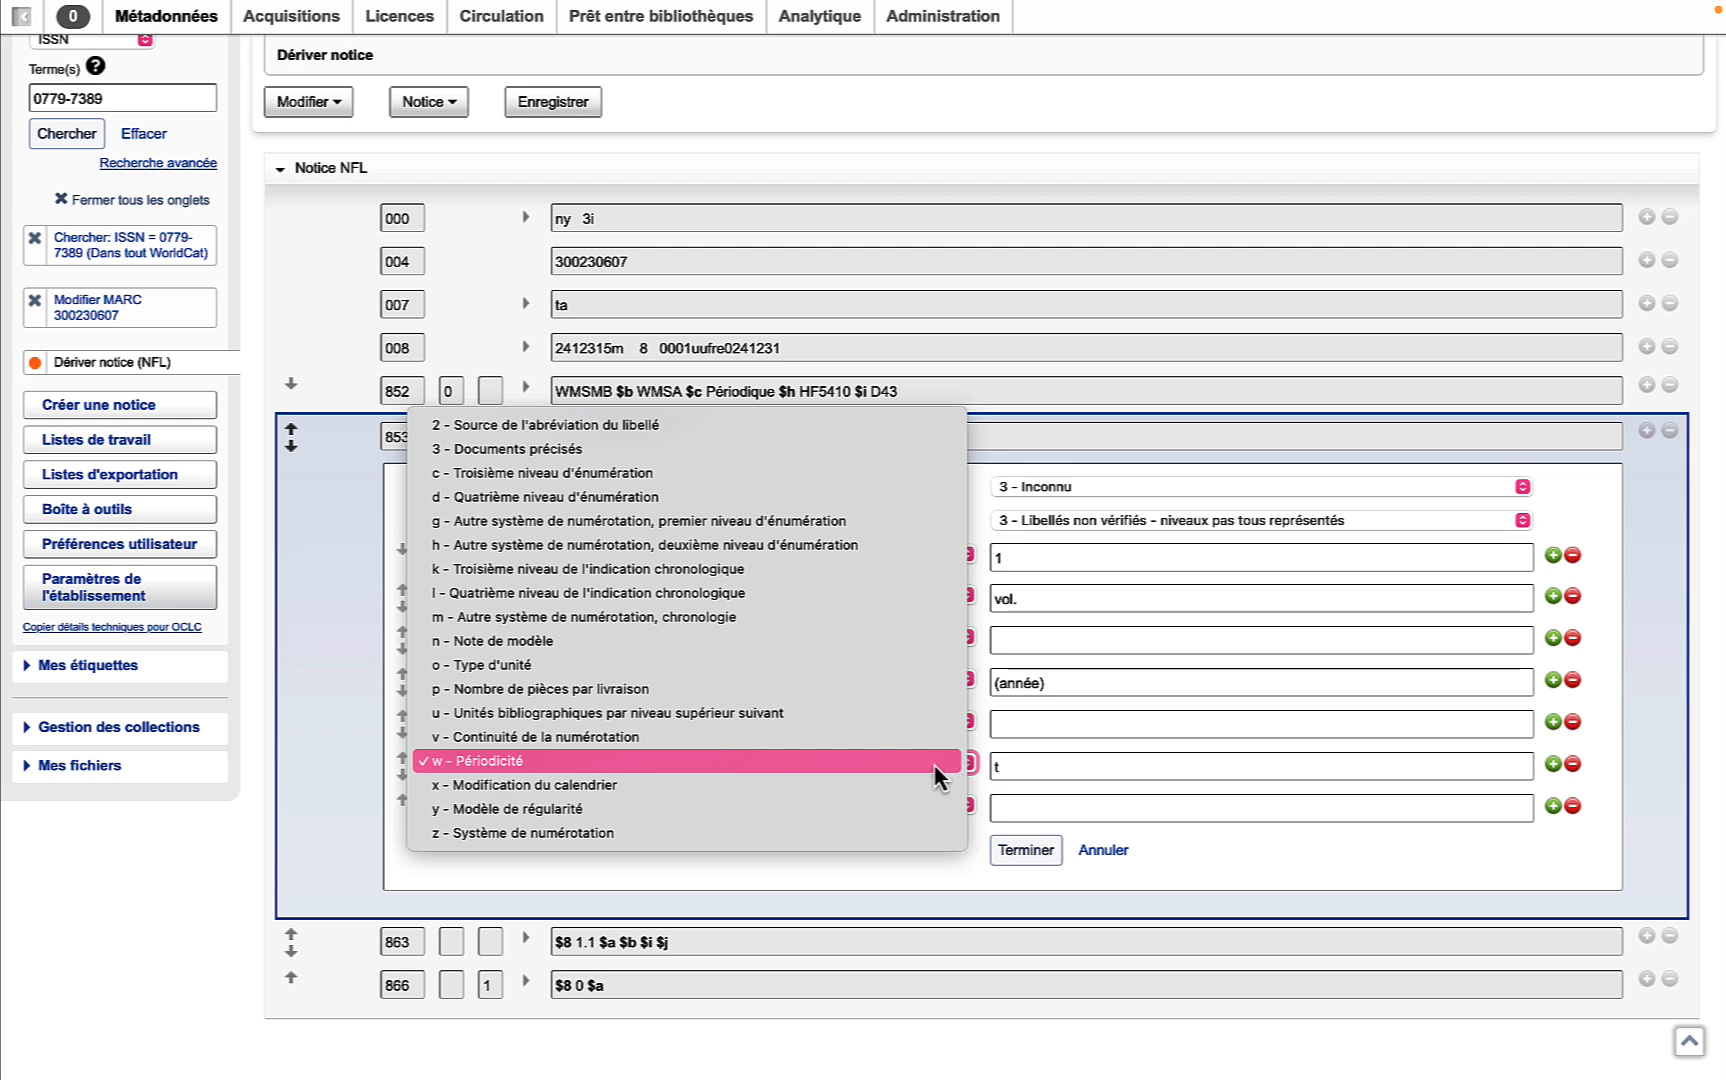
pyautogui.click(934, 765)
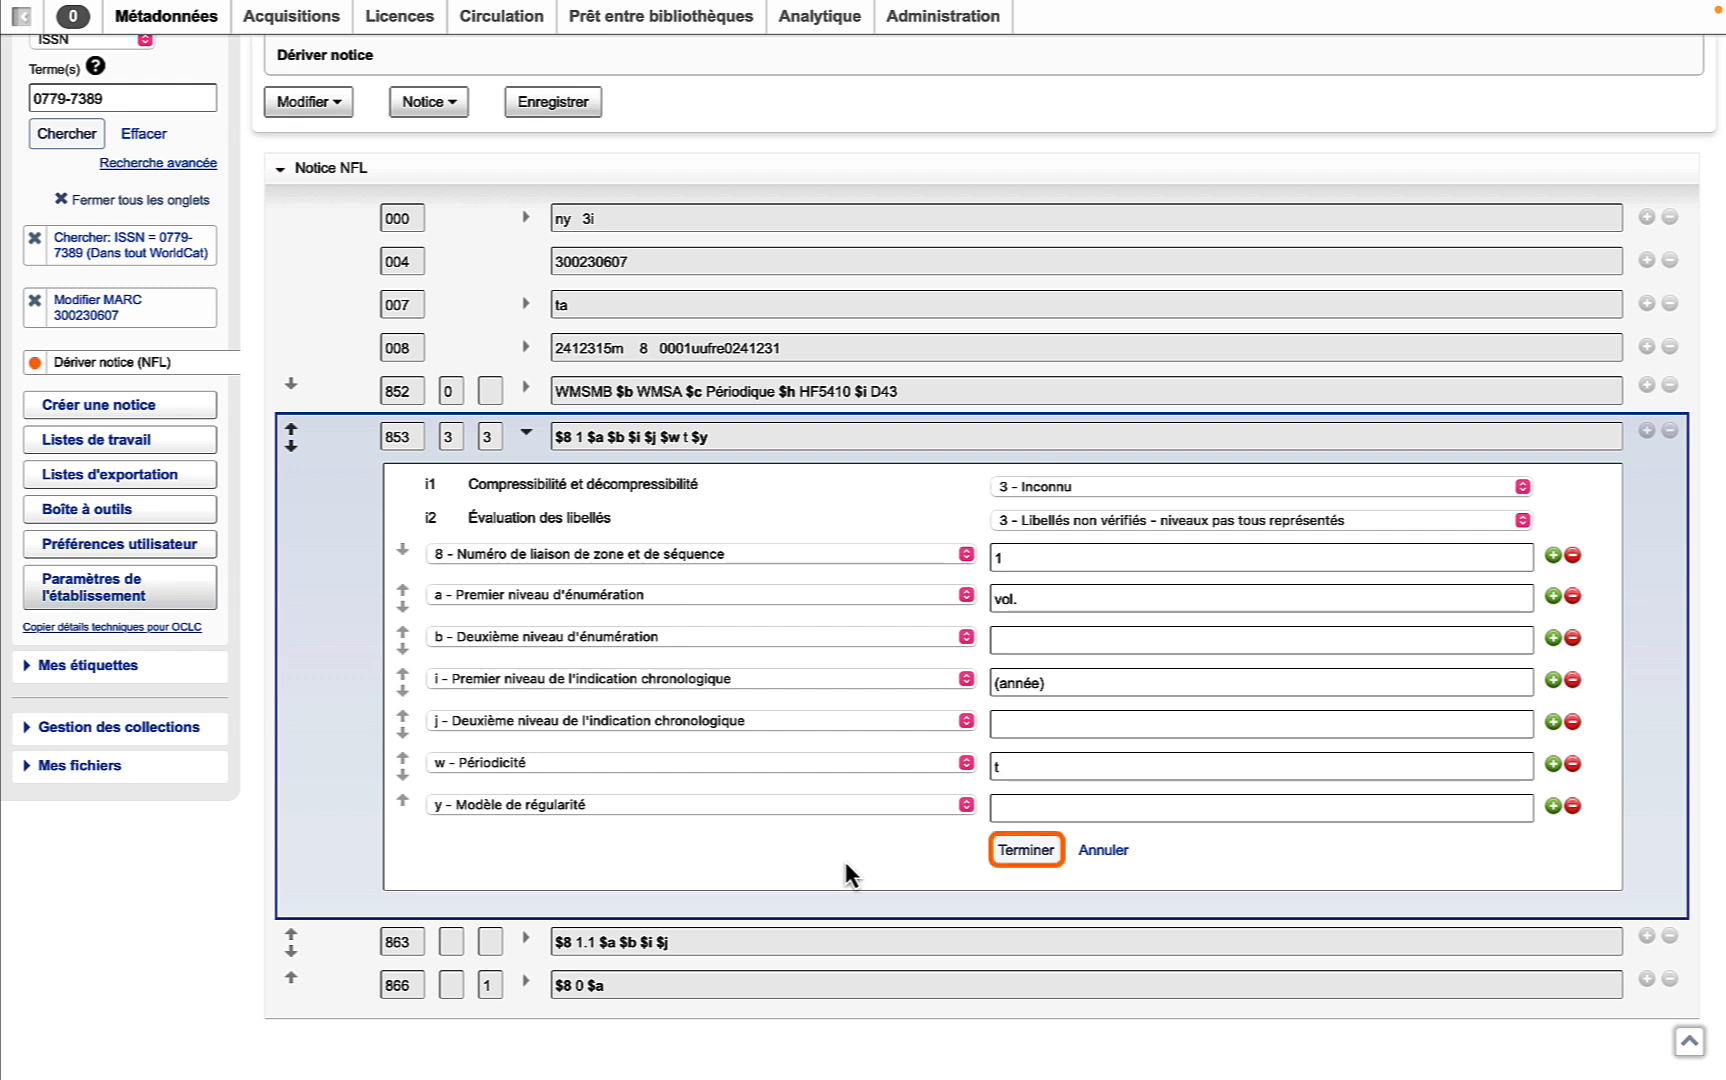
pyautogui.click(1018, 852)
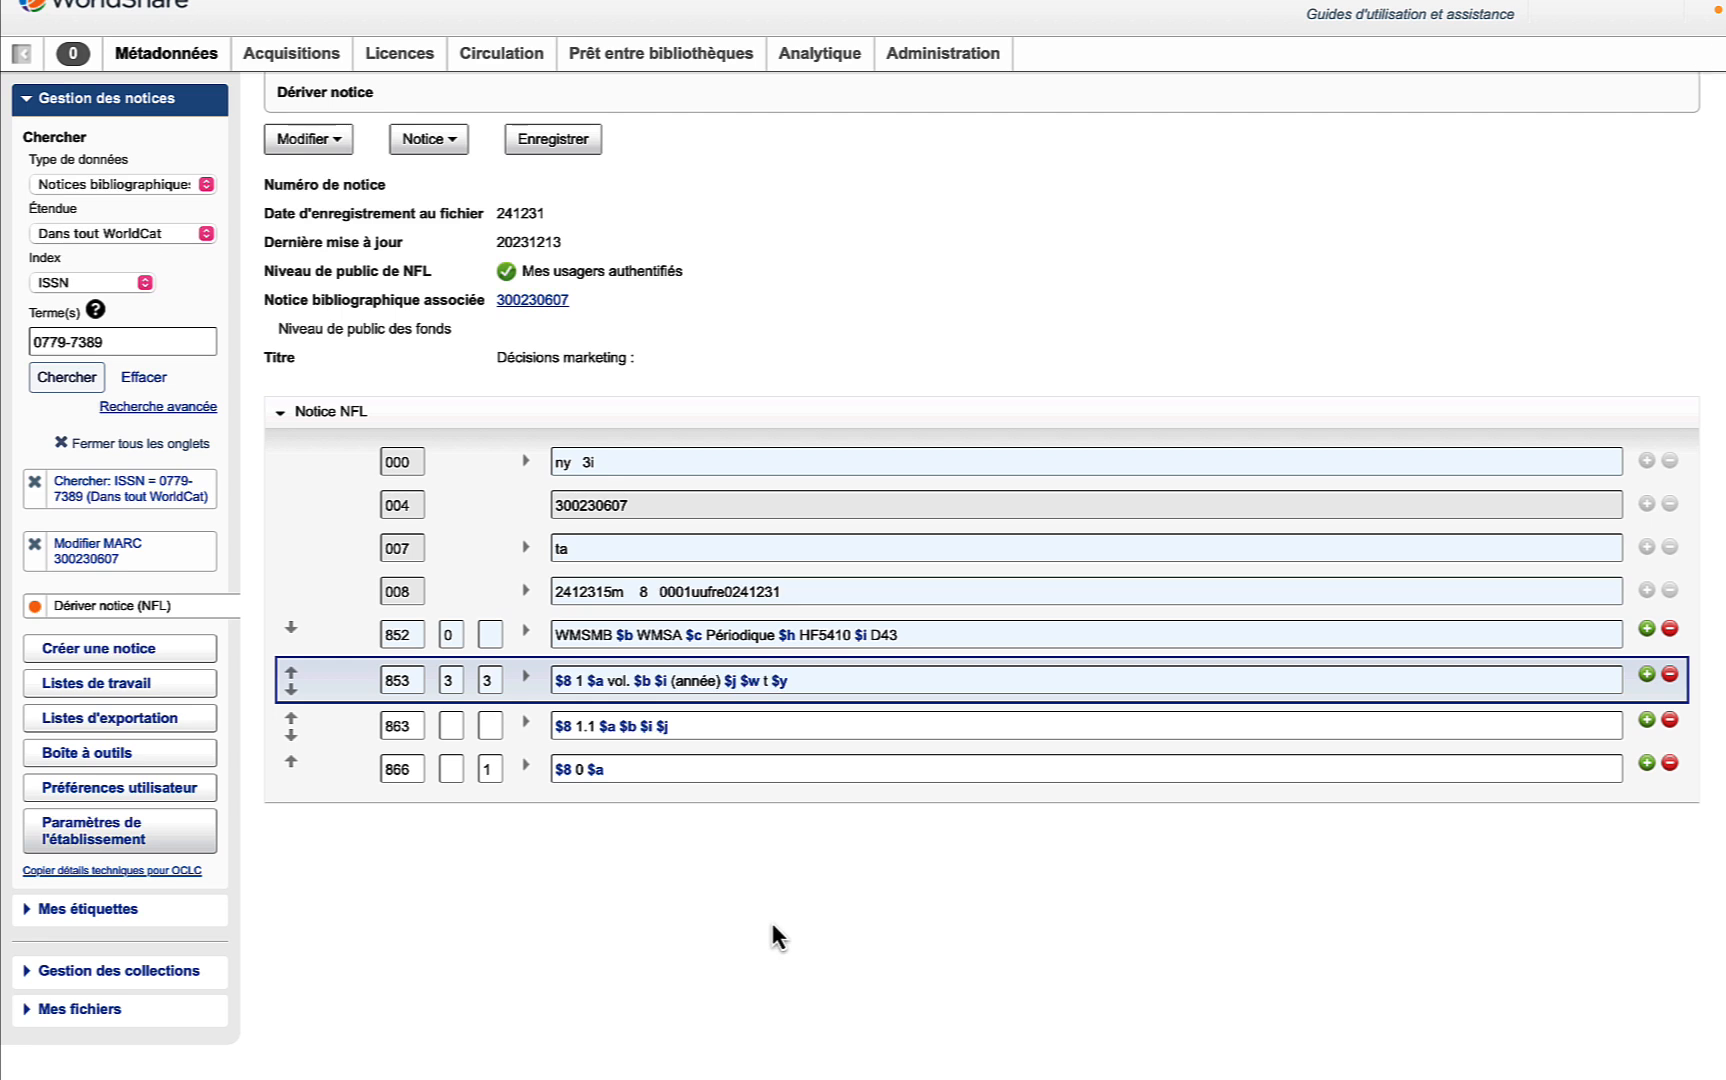
# Step: Open the MARC field help for field 853
pyautogui.click(411, 683)
pyautogui.rightClick(411, 683)
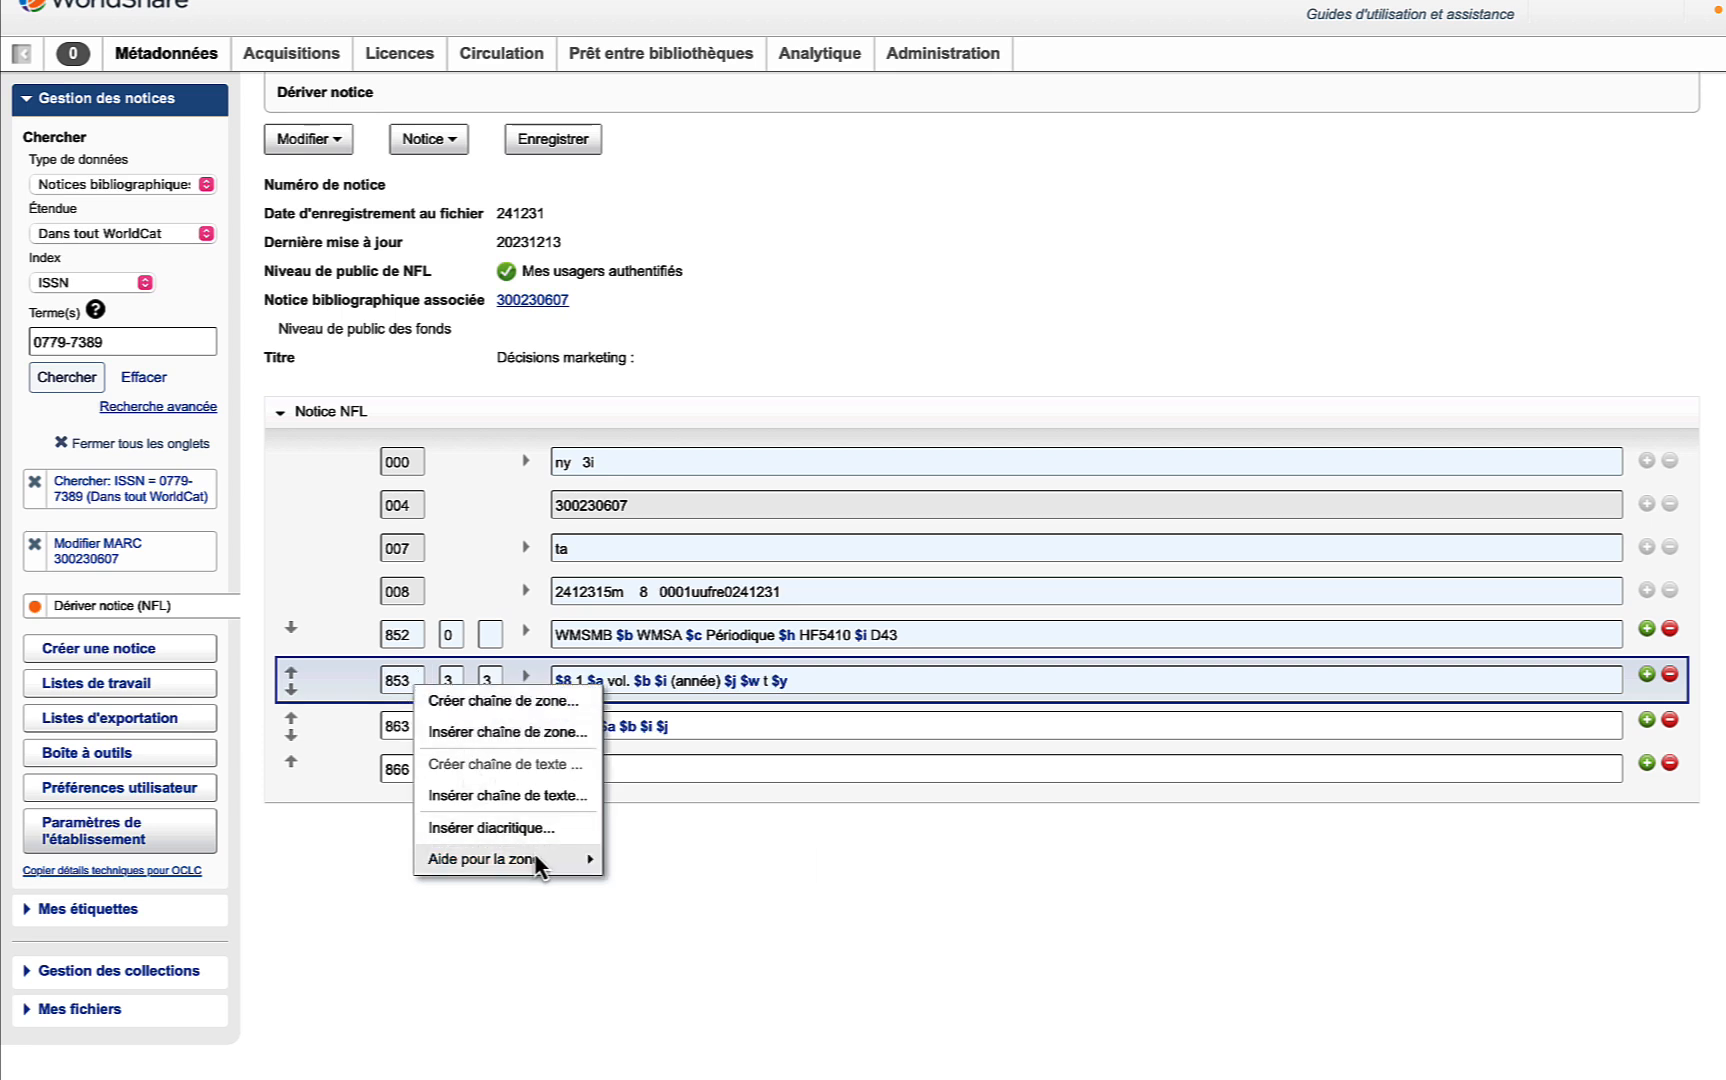
pyautogui.moveTo(537, 860)
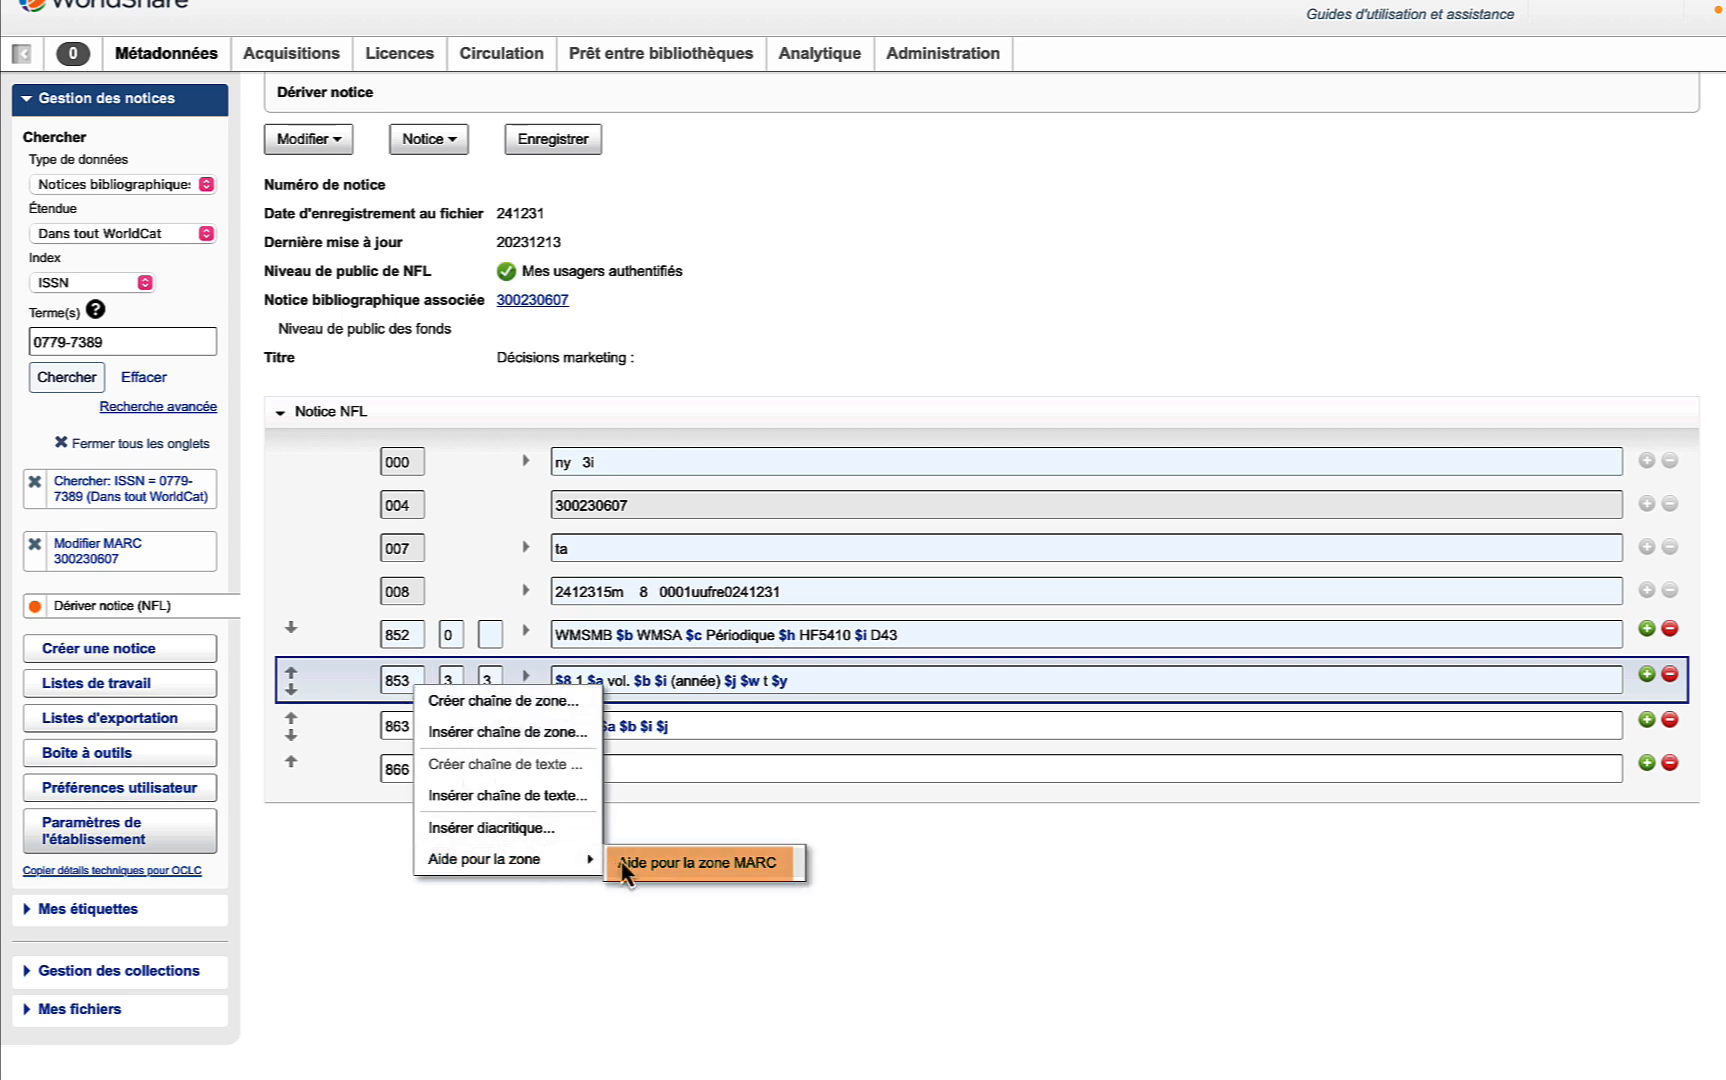
pyautogui.click(653, 866)
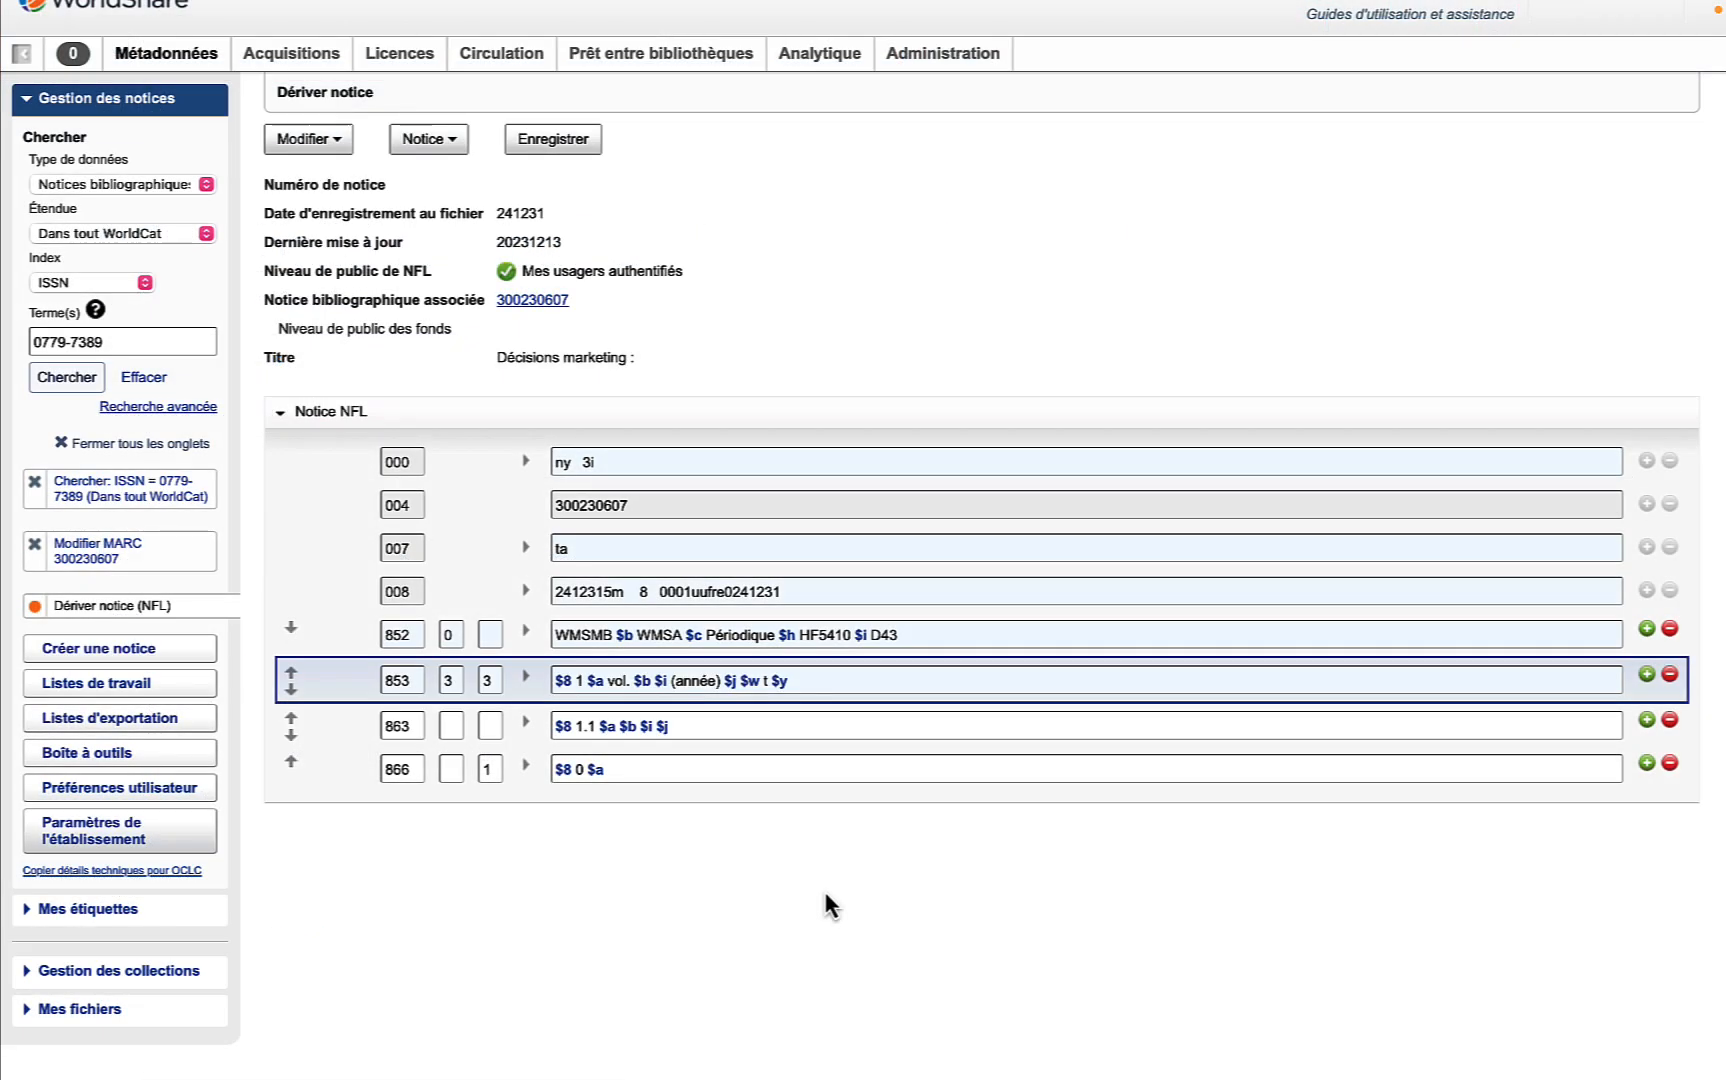
# Step: In field 863, set the encoding level to "3 - Niveau de fonds 3" and keep the form of holdings at "Aucune indication fournie"
pyautogui.click(525, 722)
pyautogui.scroll(-3, 976, 796)
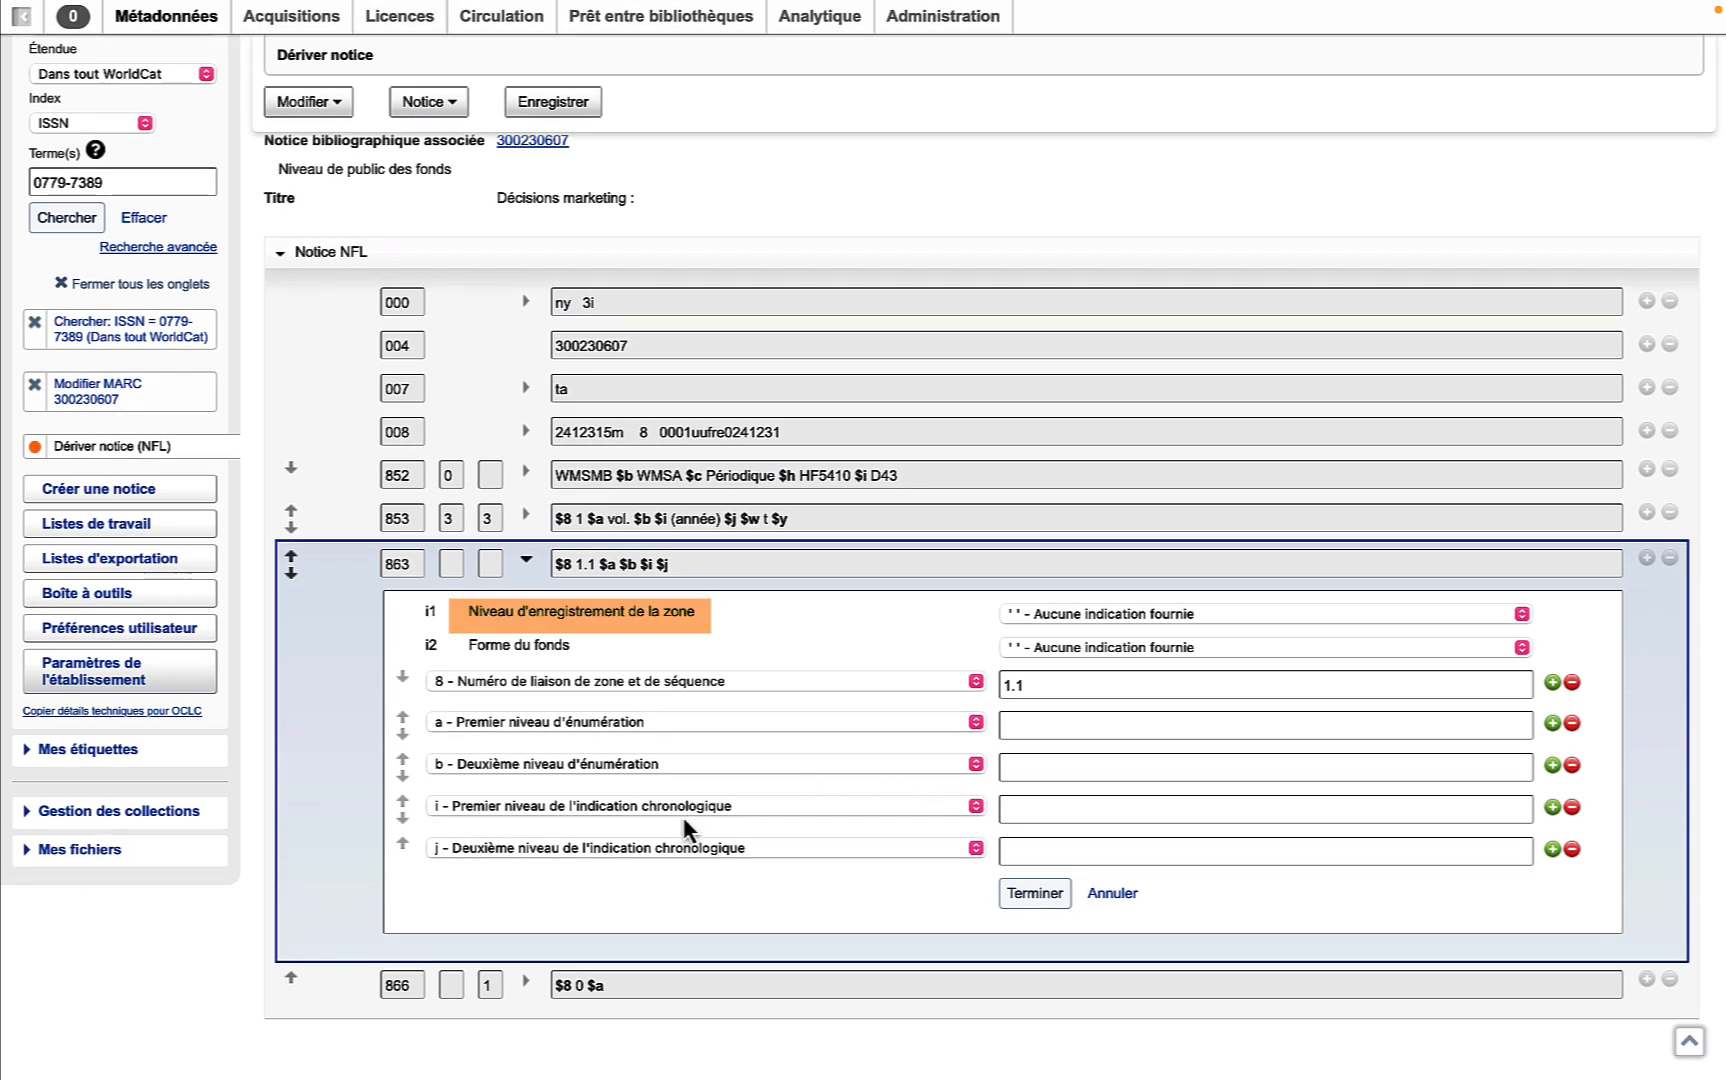
pyautogui.click(1522, 615)
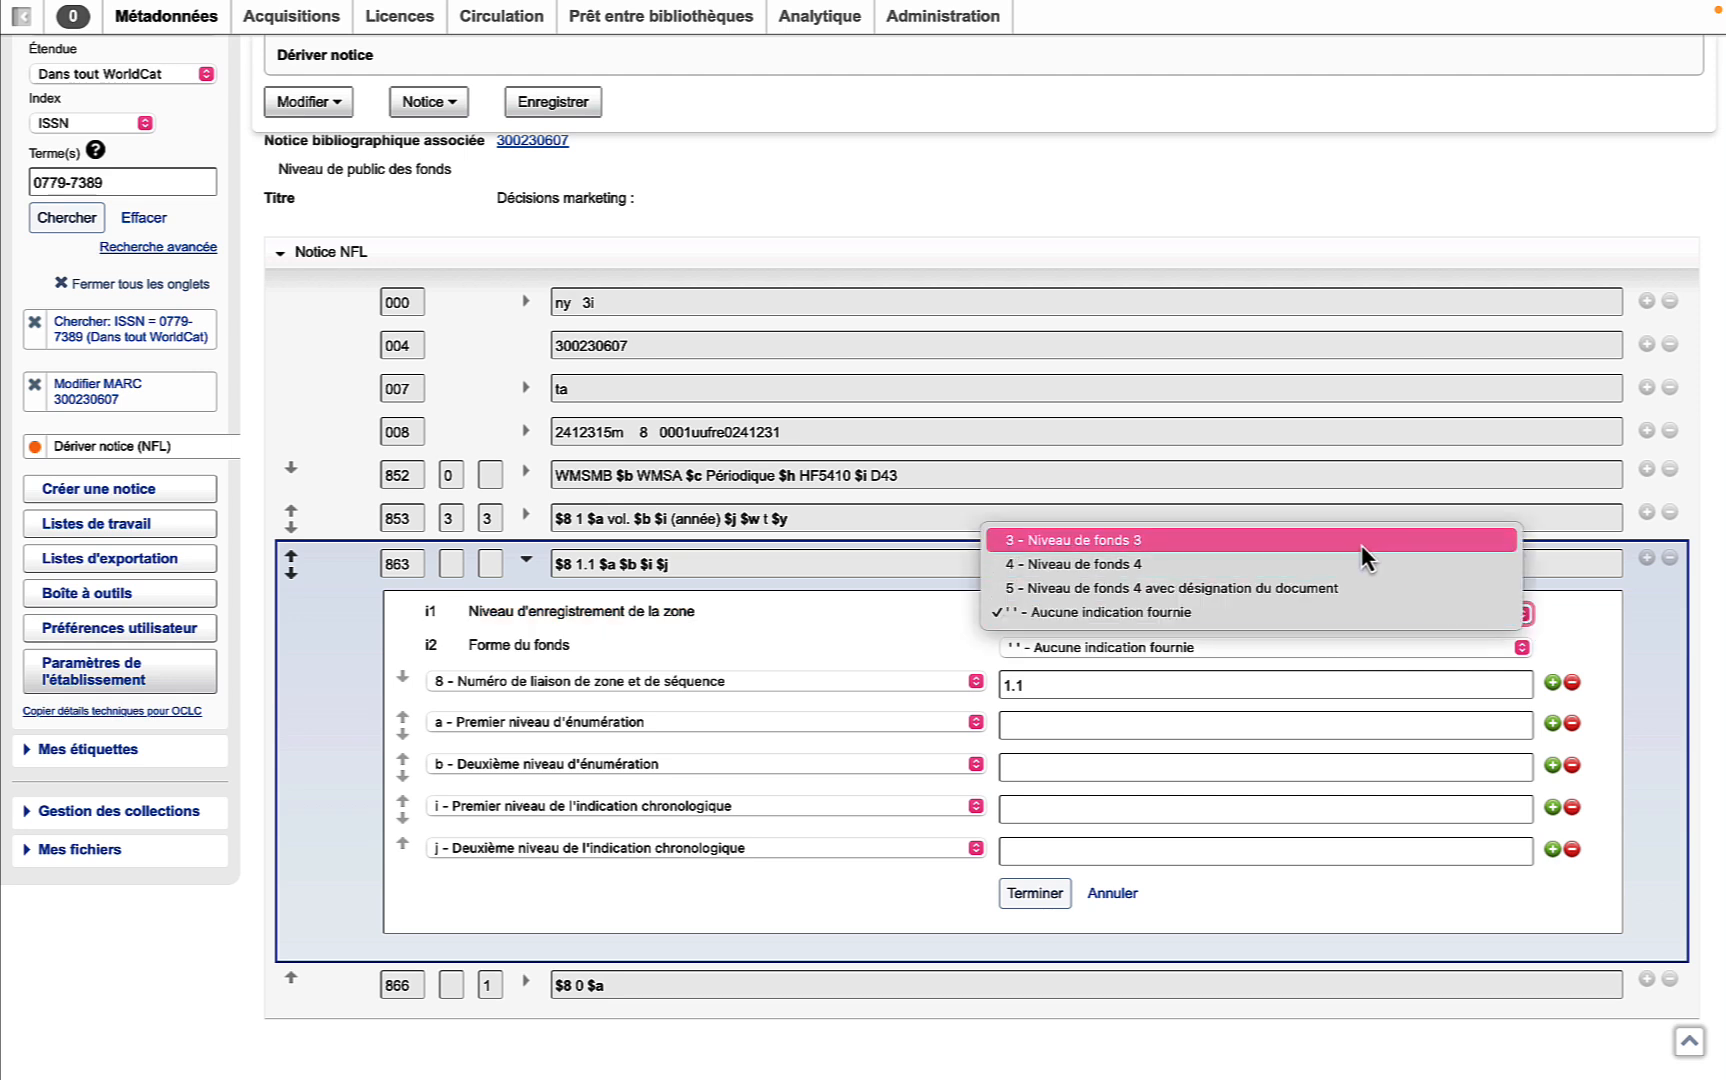
pyautogui.click(1362, 554)
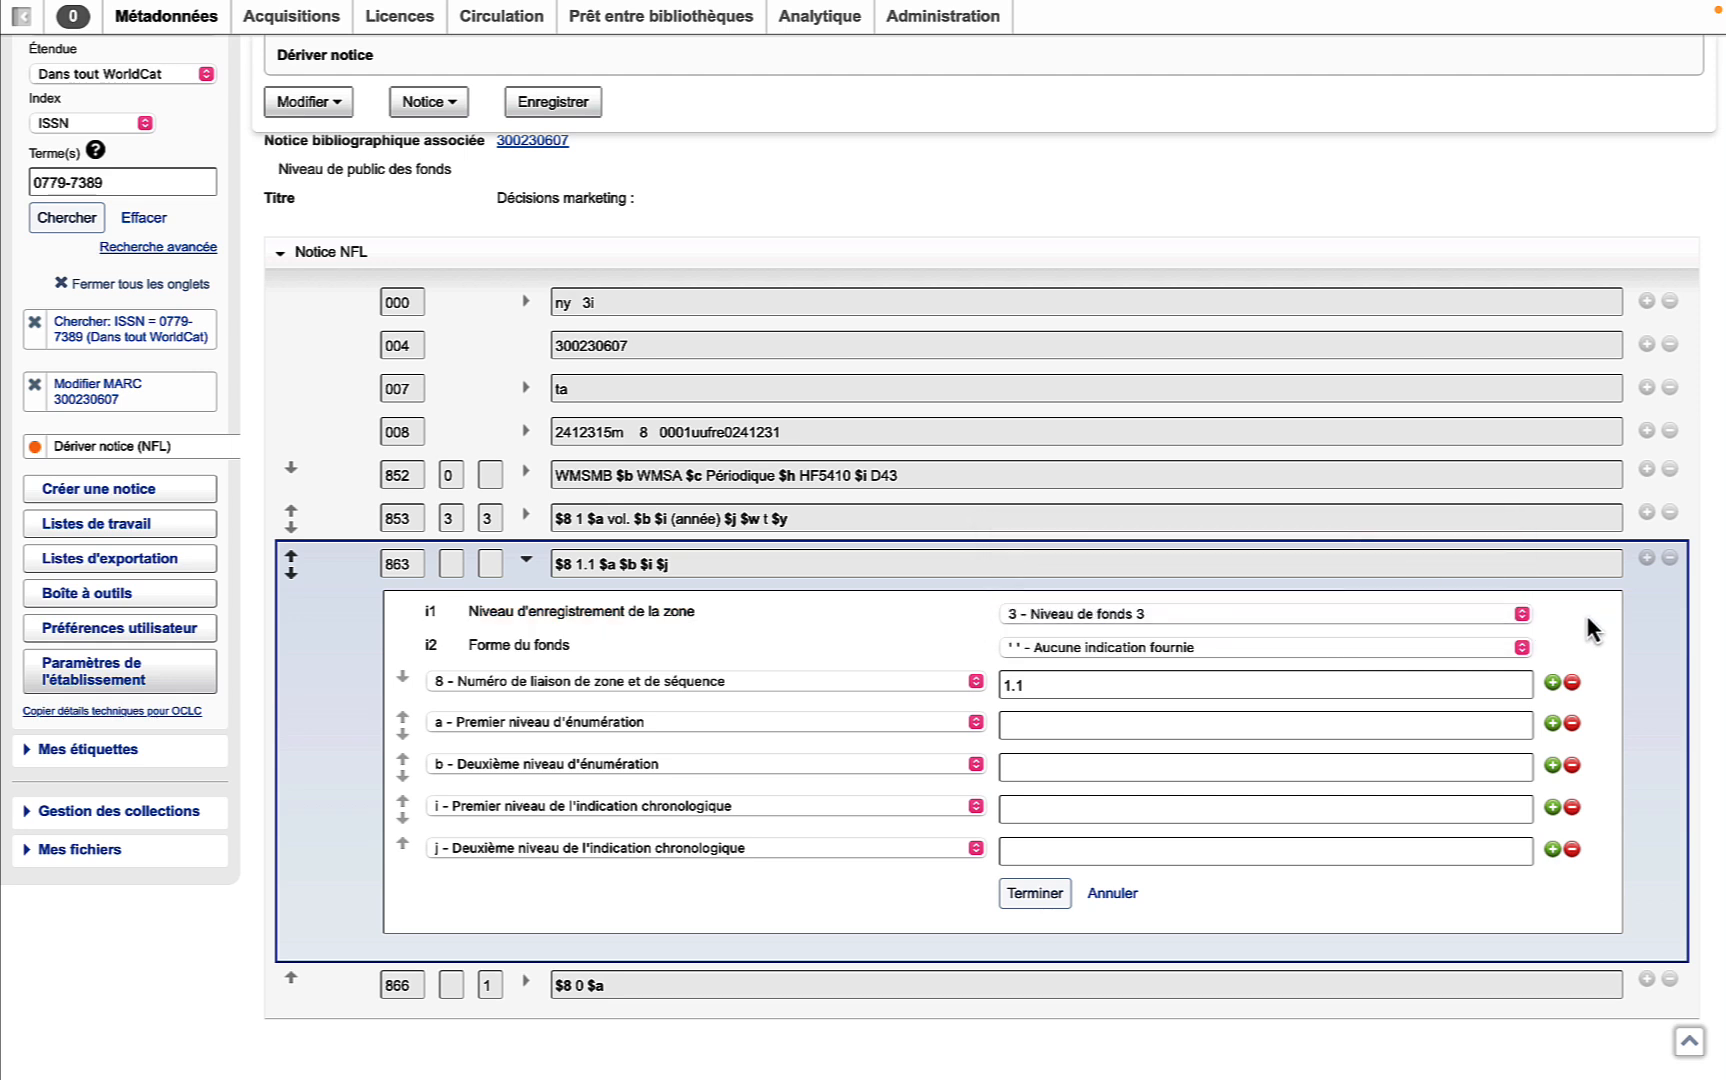
pyautogui.click(1522, 648)
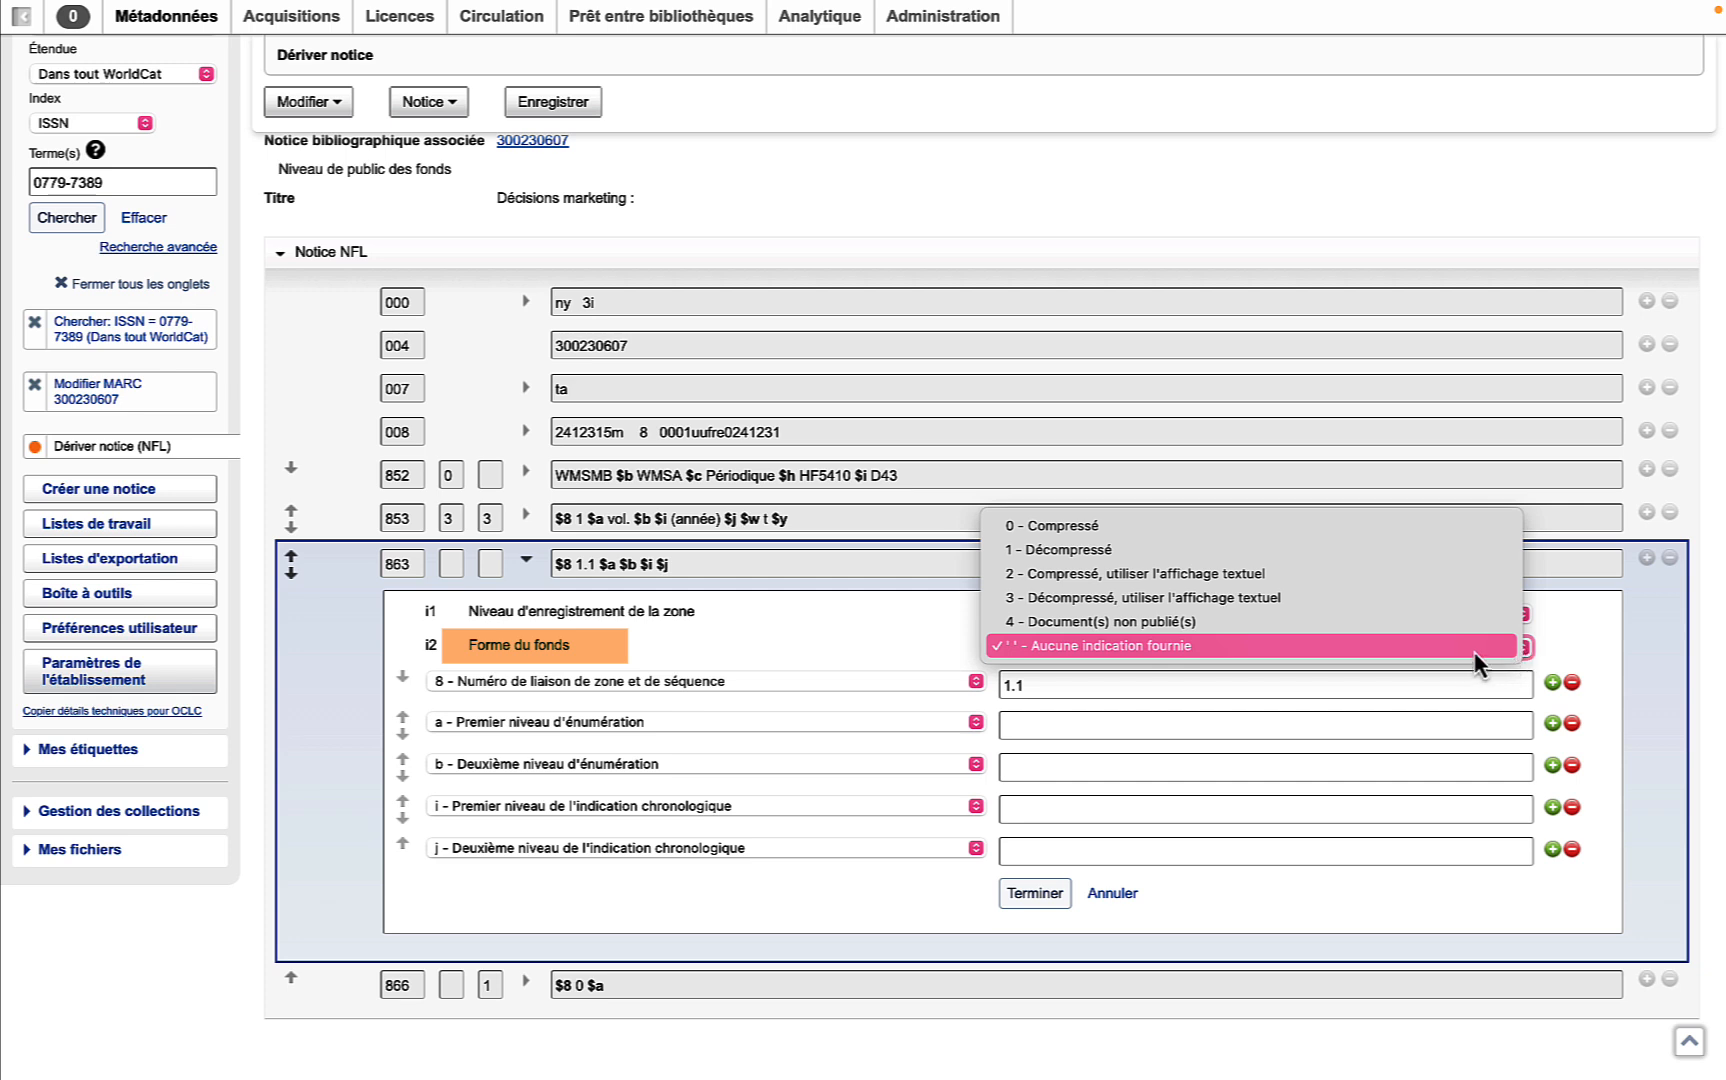
pyautogui.click(1447, 650)
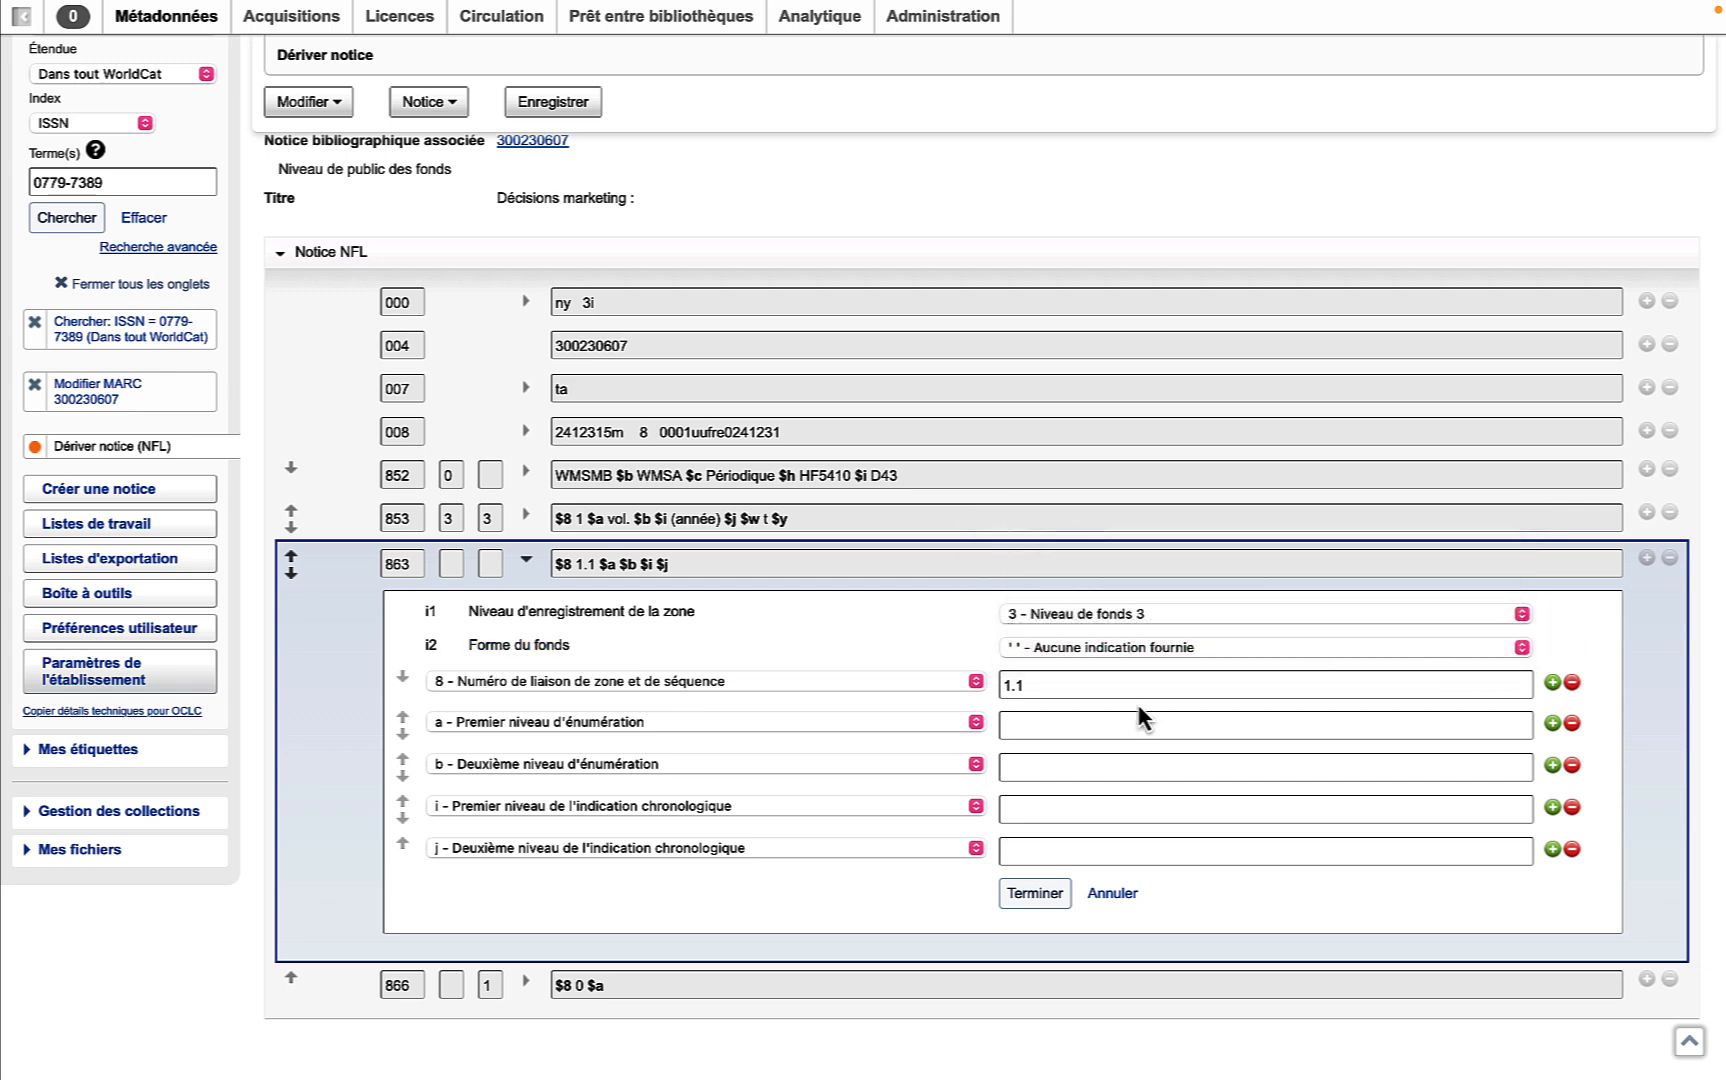
# Step: In field 863, keep subfield 8 at 1.1 and set subfield "a - Premier niveau d'énumération" to 37
pyautogui.click(978, 684)
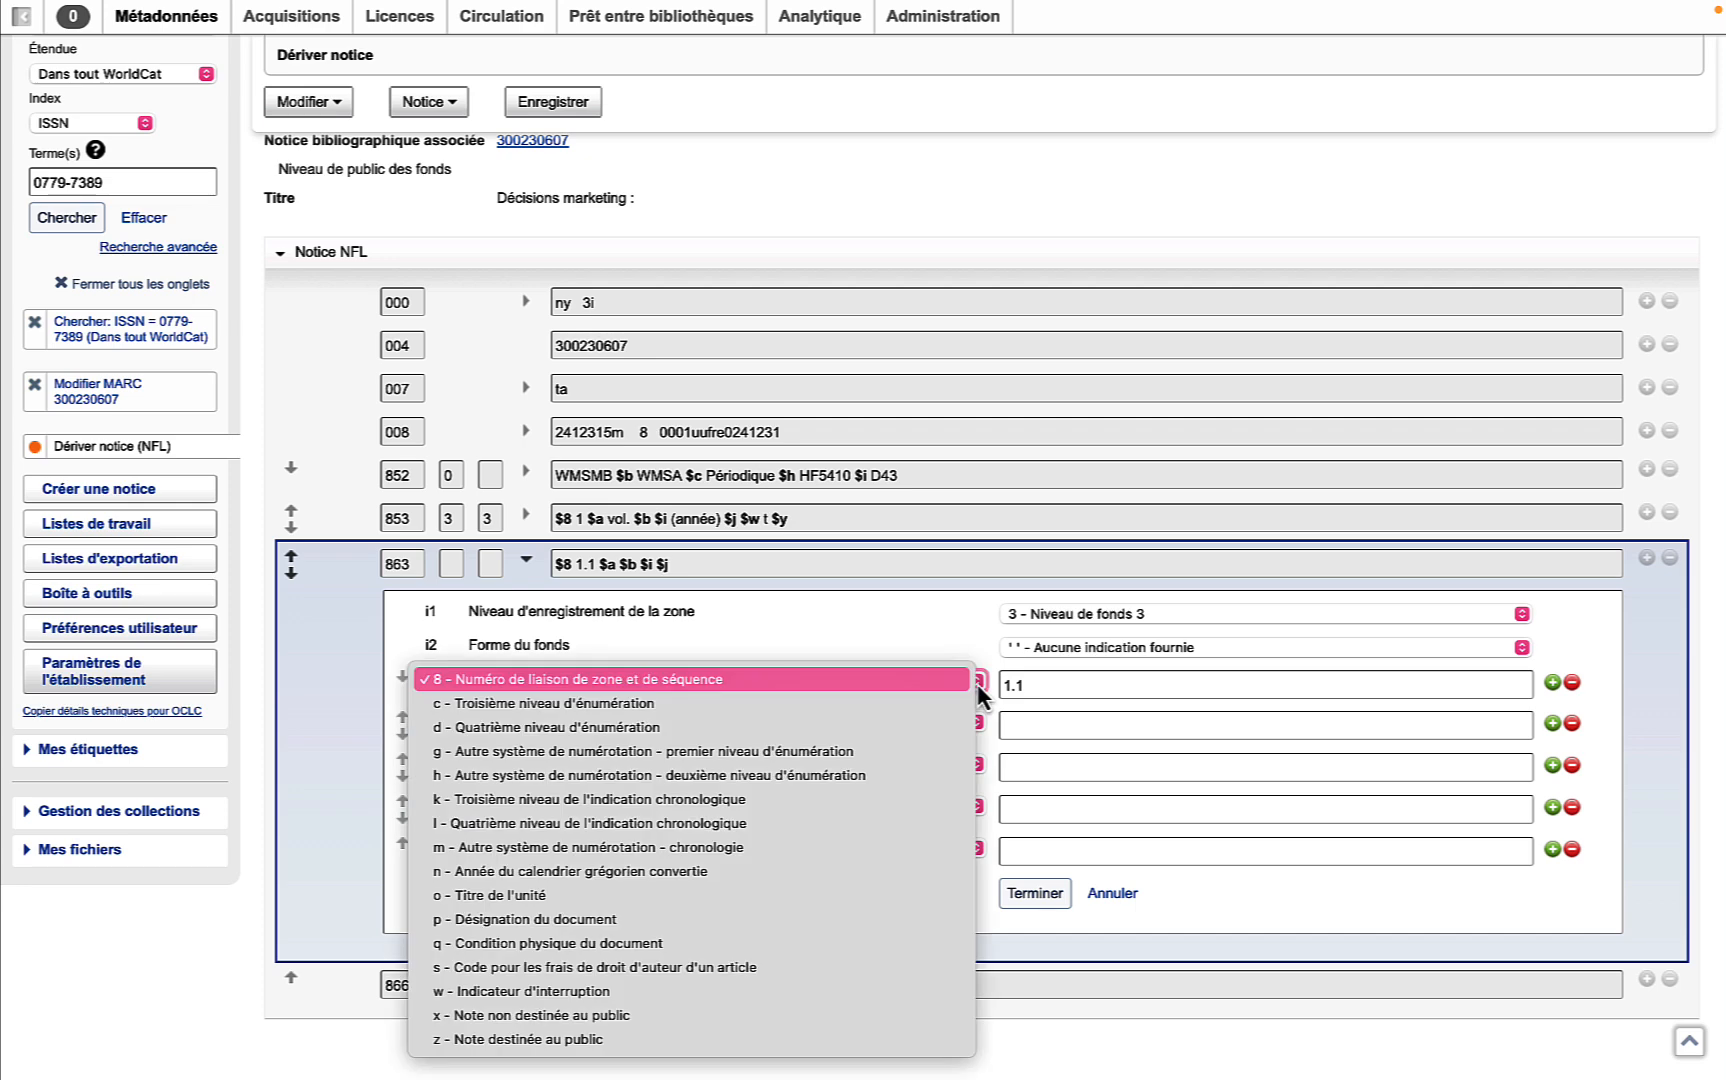
pyautogui.click(922, 682)
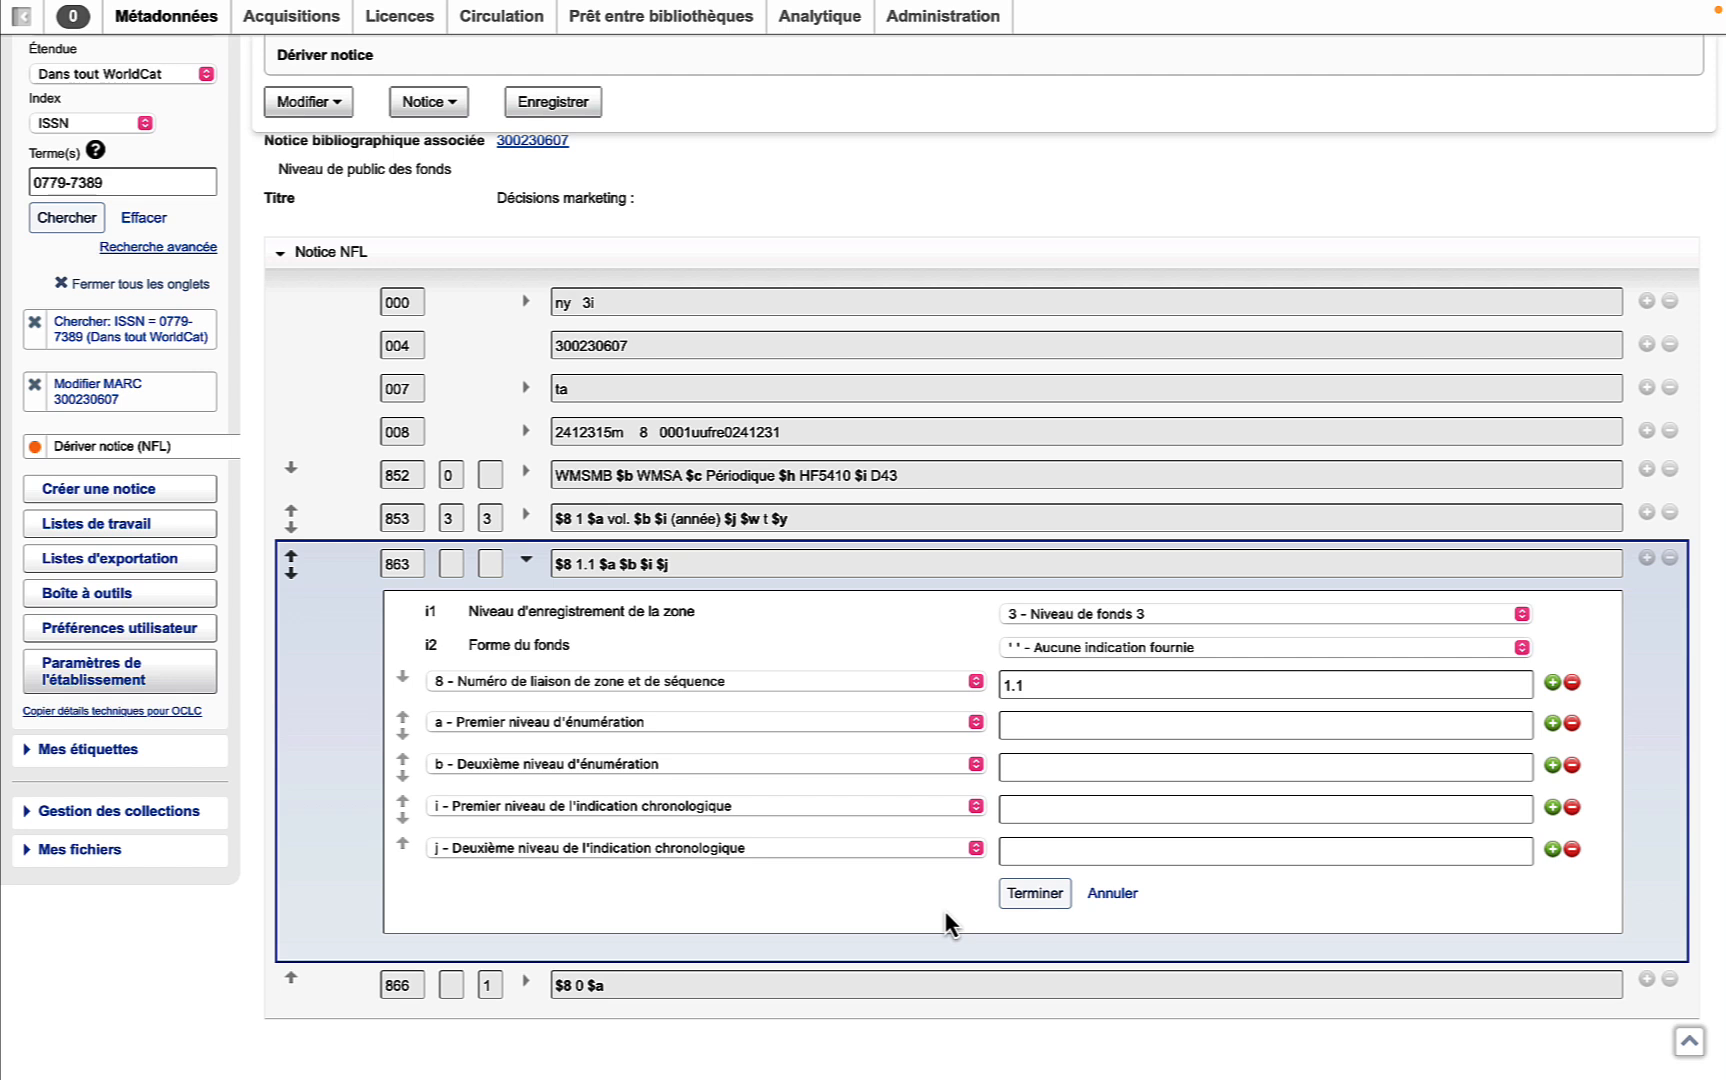
pyautogui.click(974, 724)
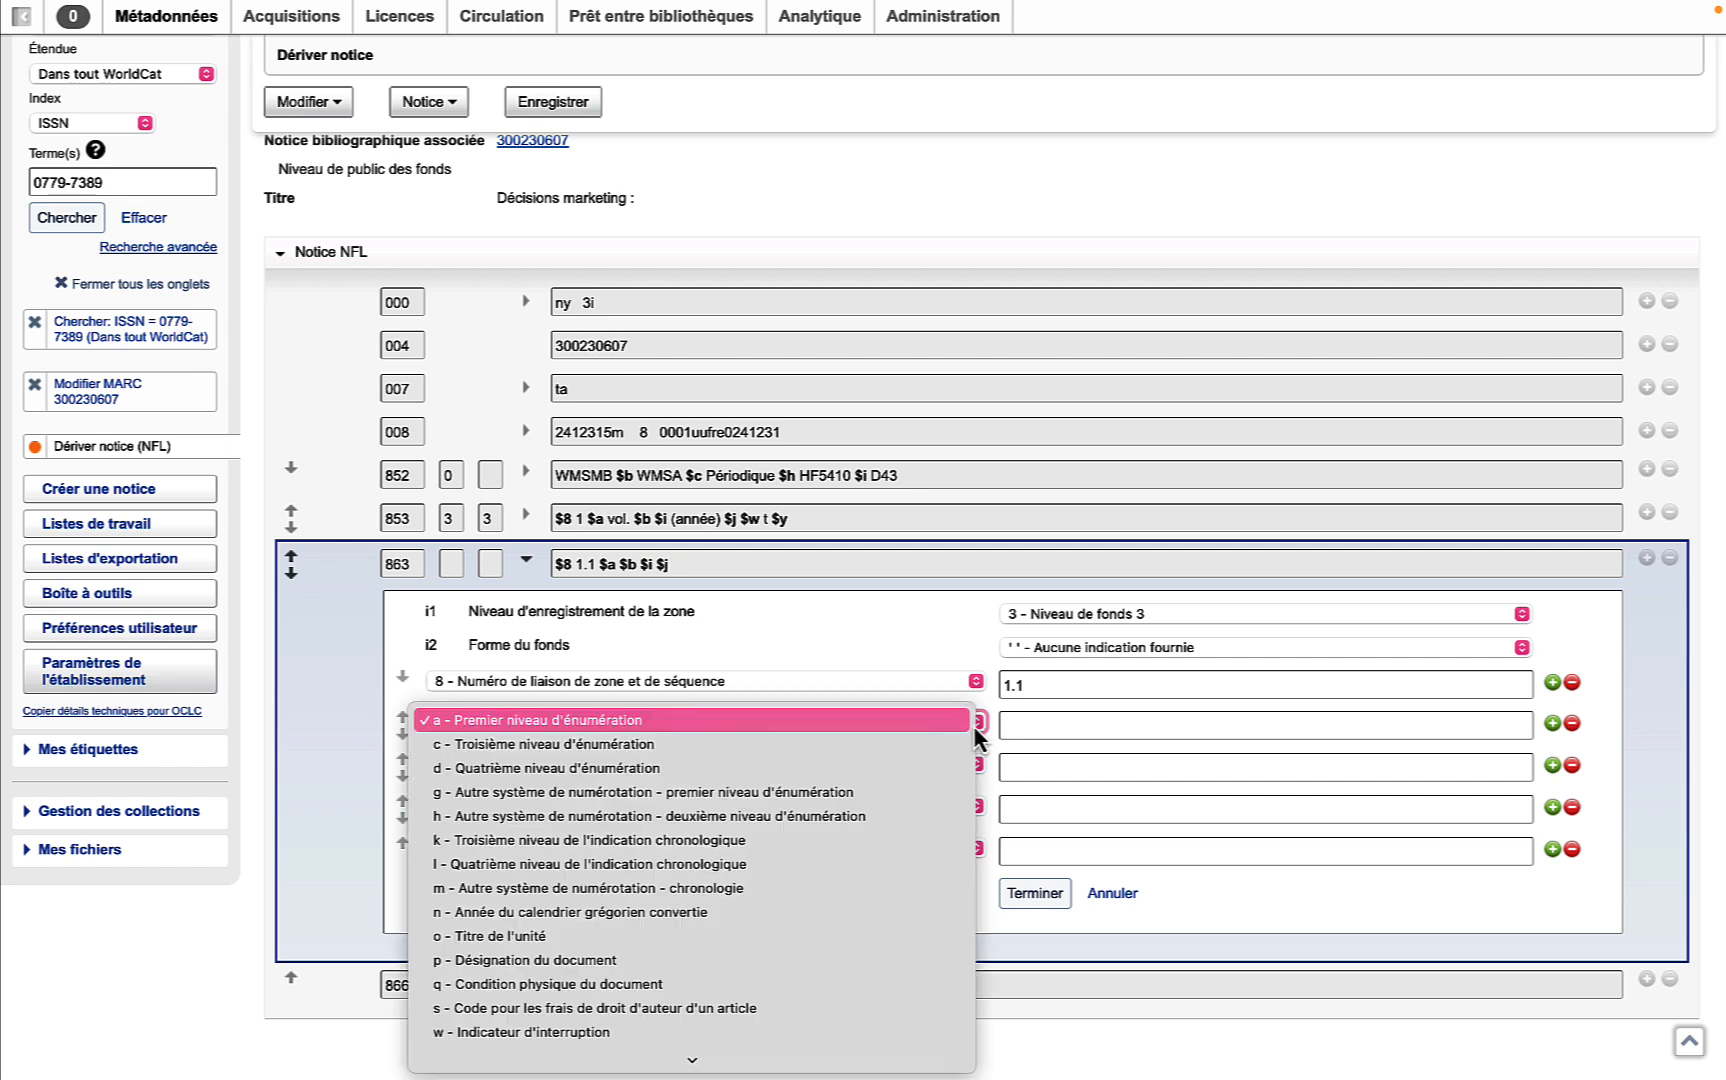
pyautogui.click(943, 724)
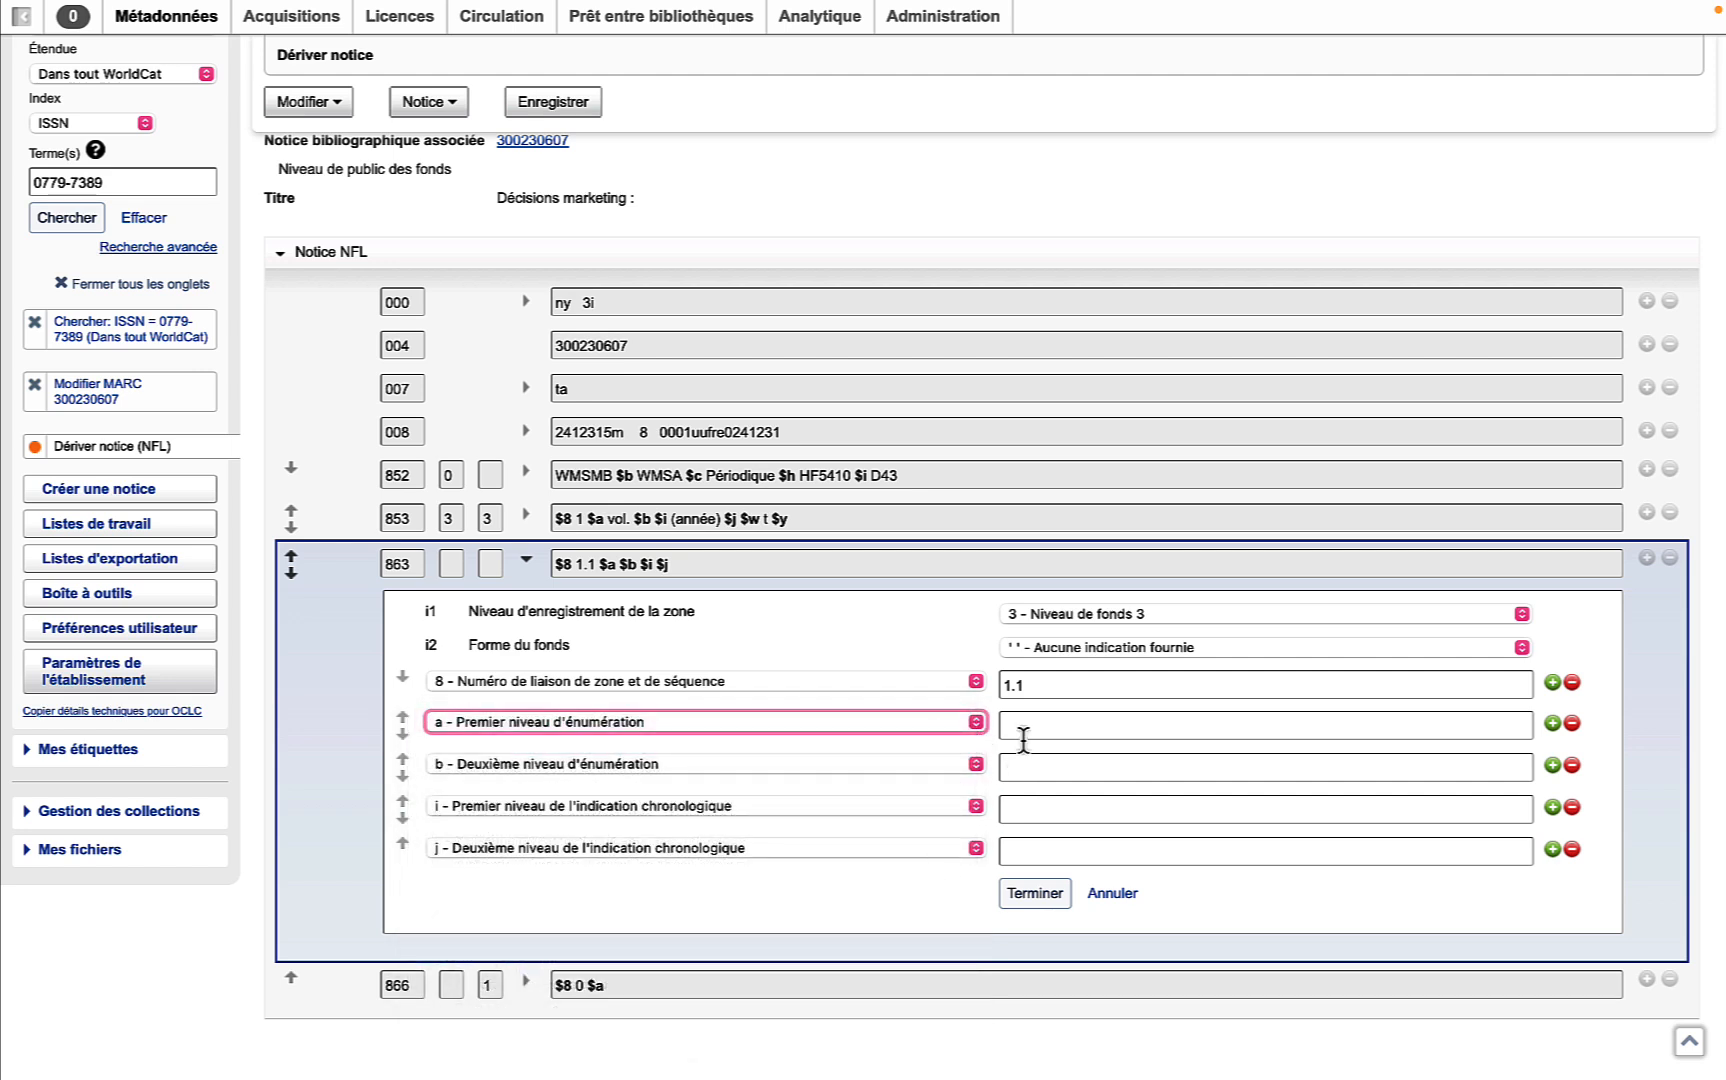
pyautogui.click(1030, 725)
pyautogui.write('37')
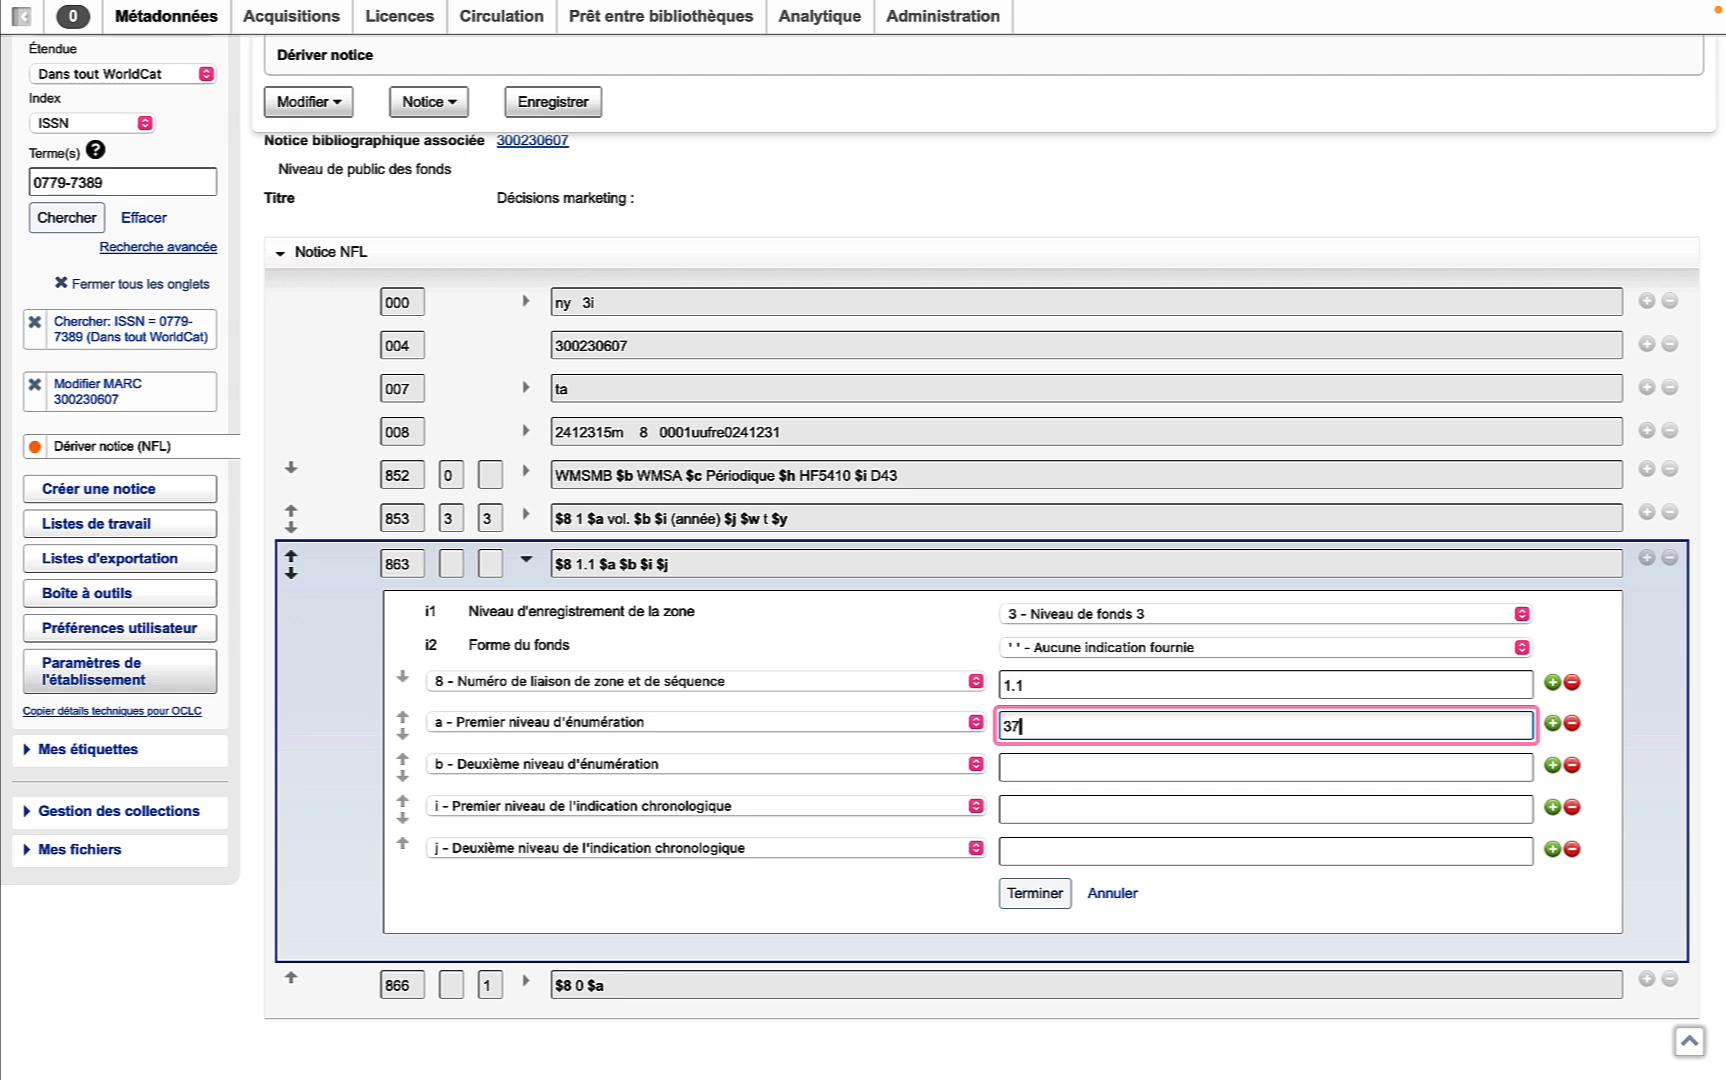
# Step: In field 863, set subfield "i - Premier niveau de l'indication chronologique" to 2023 and finish editing the field
pyautogui.click(975, 807)
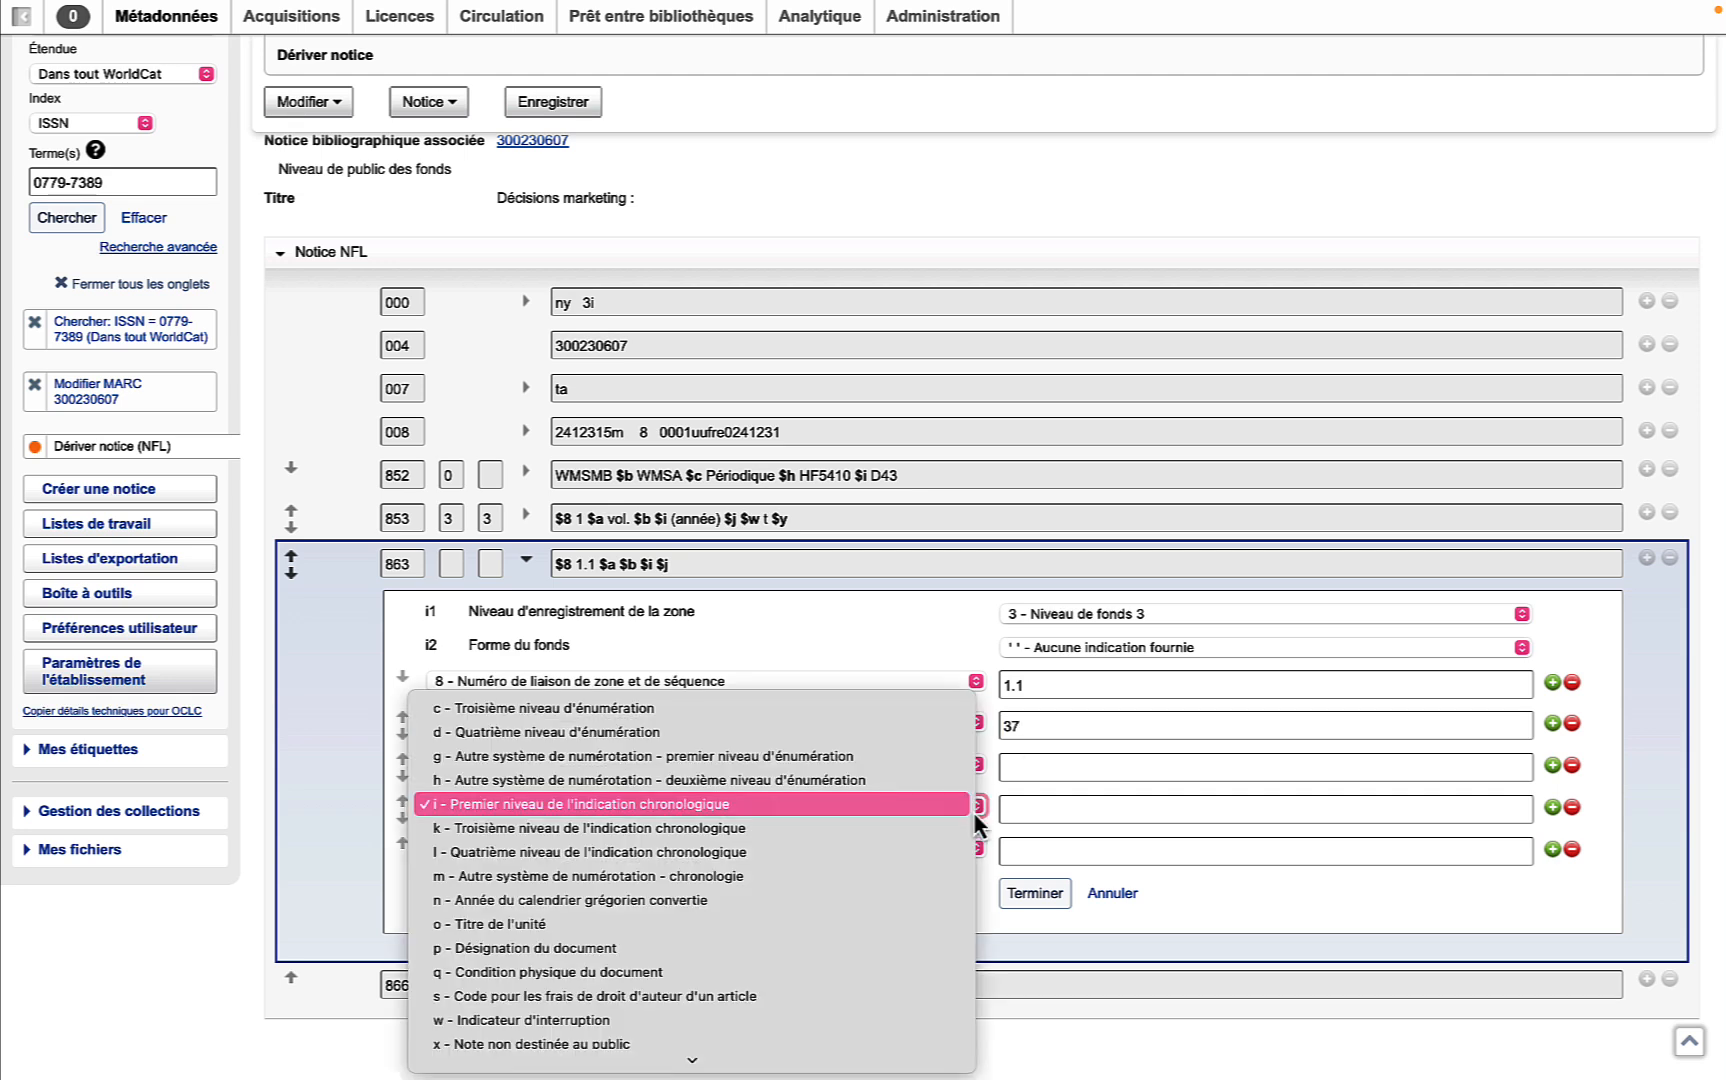
pyautogui.click(946, 805)
pyautogui.click(1030, 808)
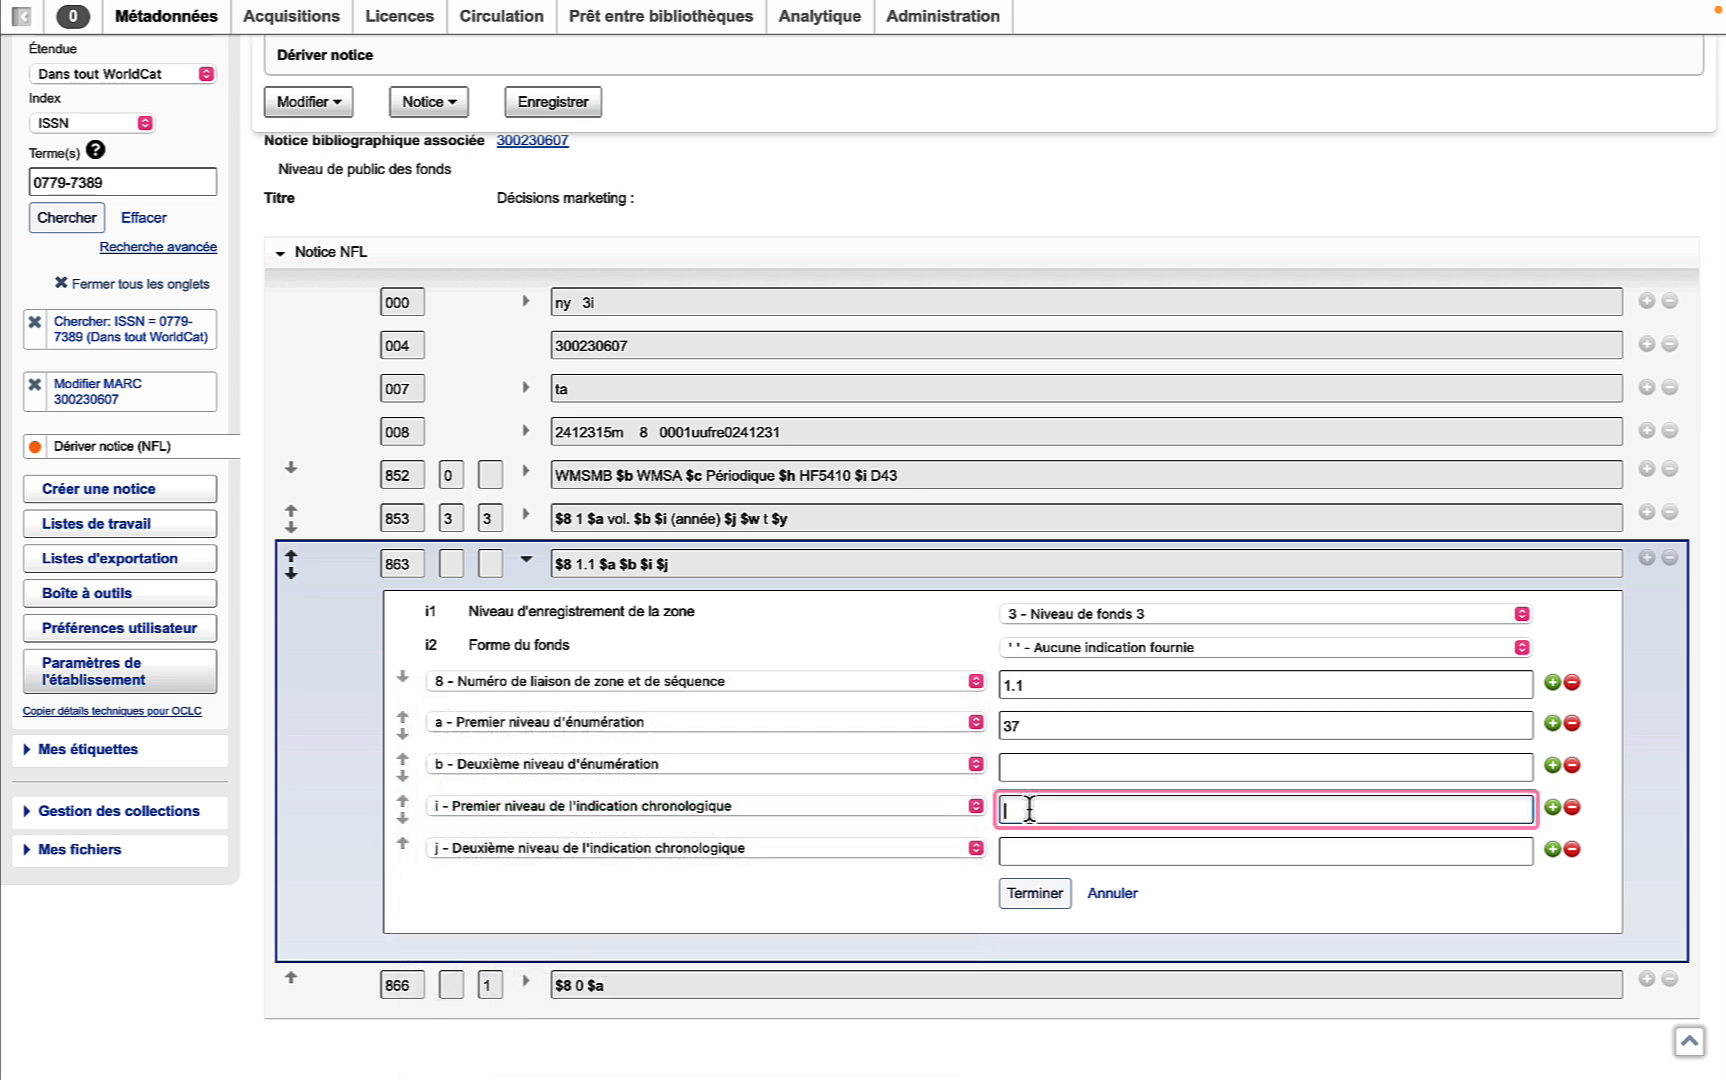
pyautogui.write('2023')
pyautogui.click(836, 913)
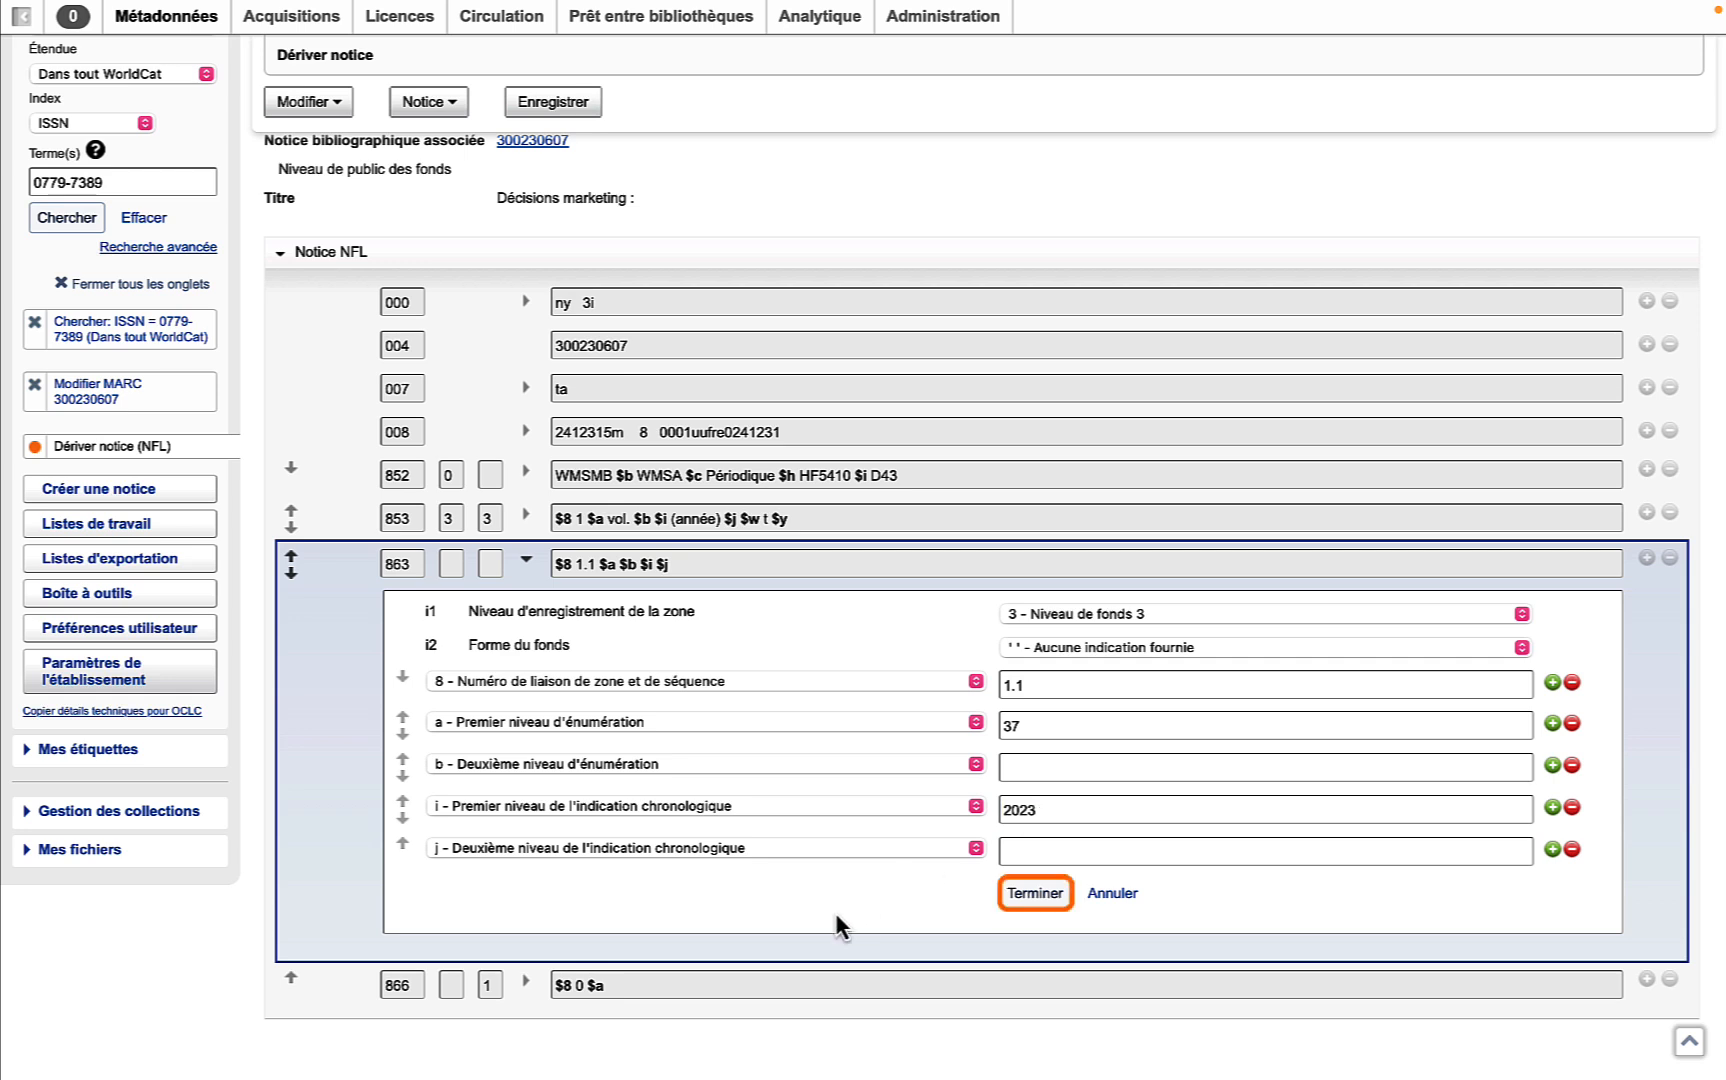
pyautogui.click(1035, 895)
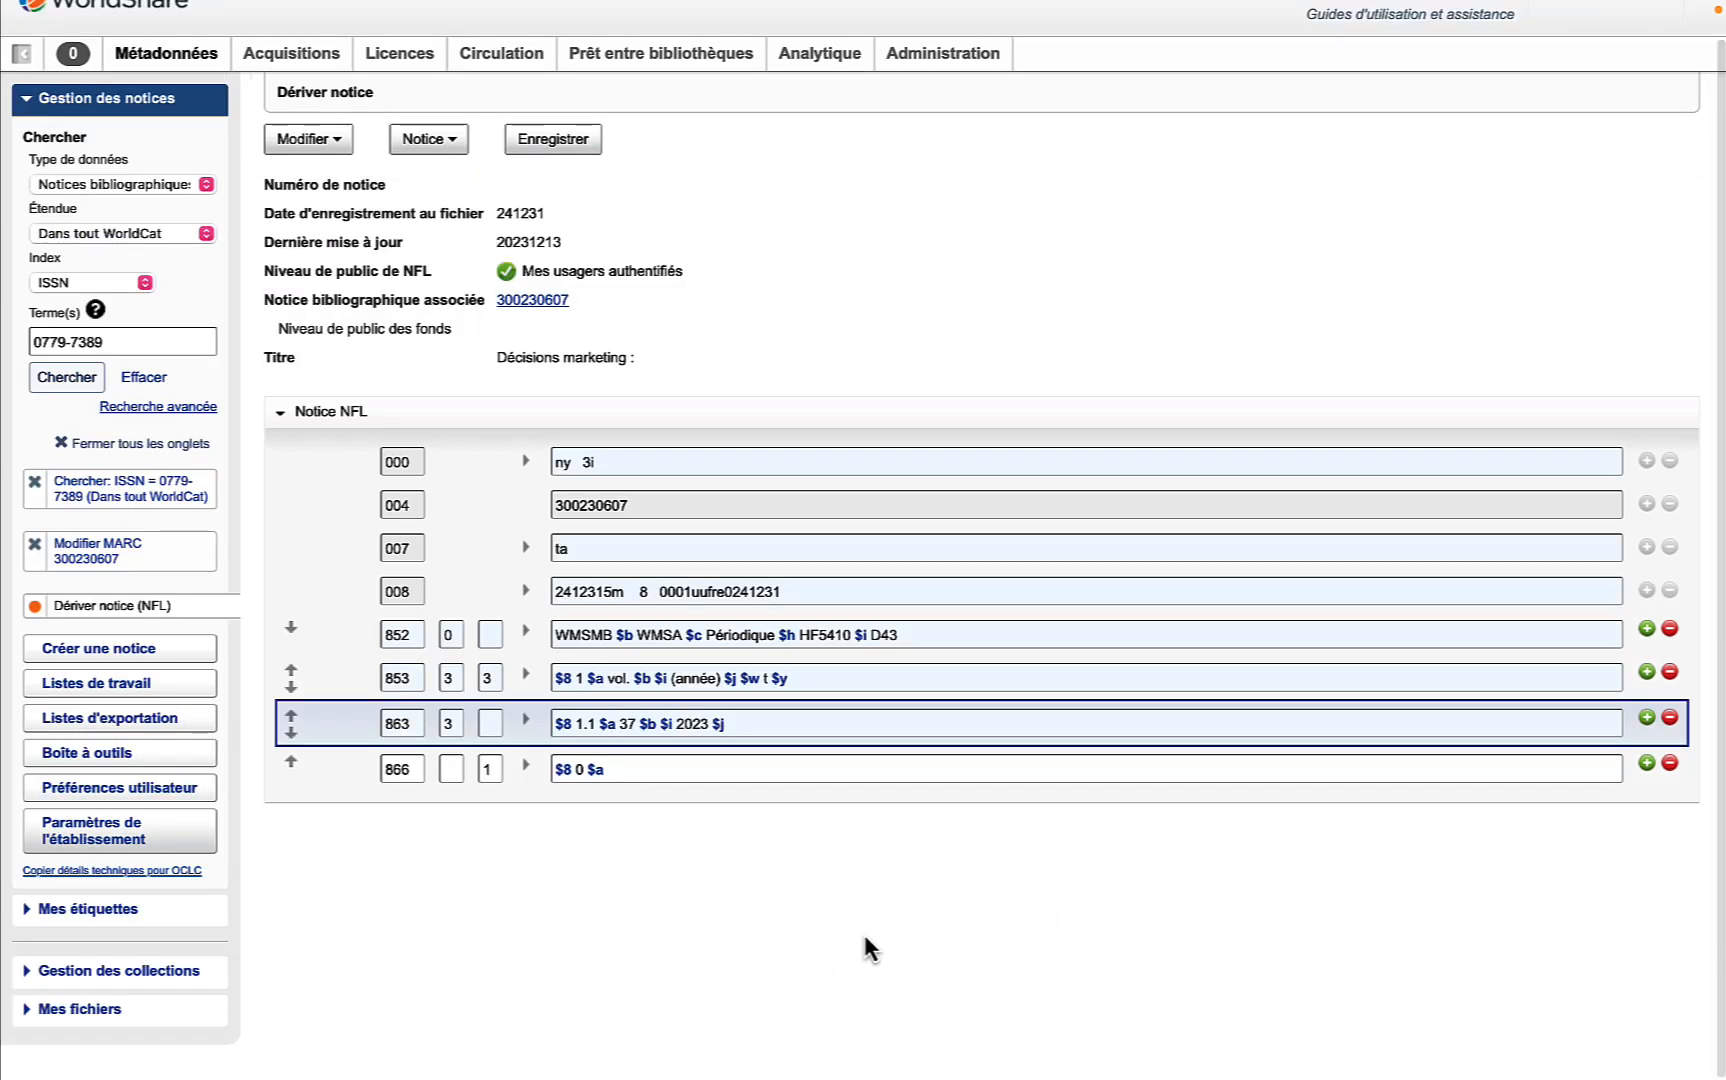
# Step: Add a second field 863 below the first, with encoding level "3 - Niveau de fonds 3" and form of holdings "Aucune indication fournie"
pyautogui.click(1646, 718)
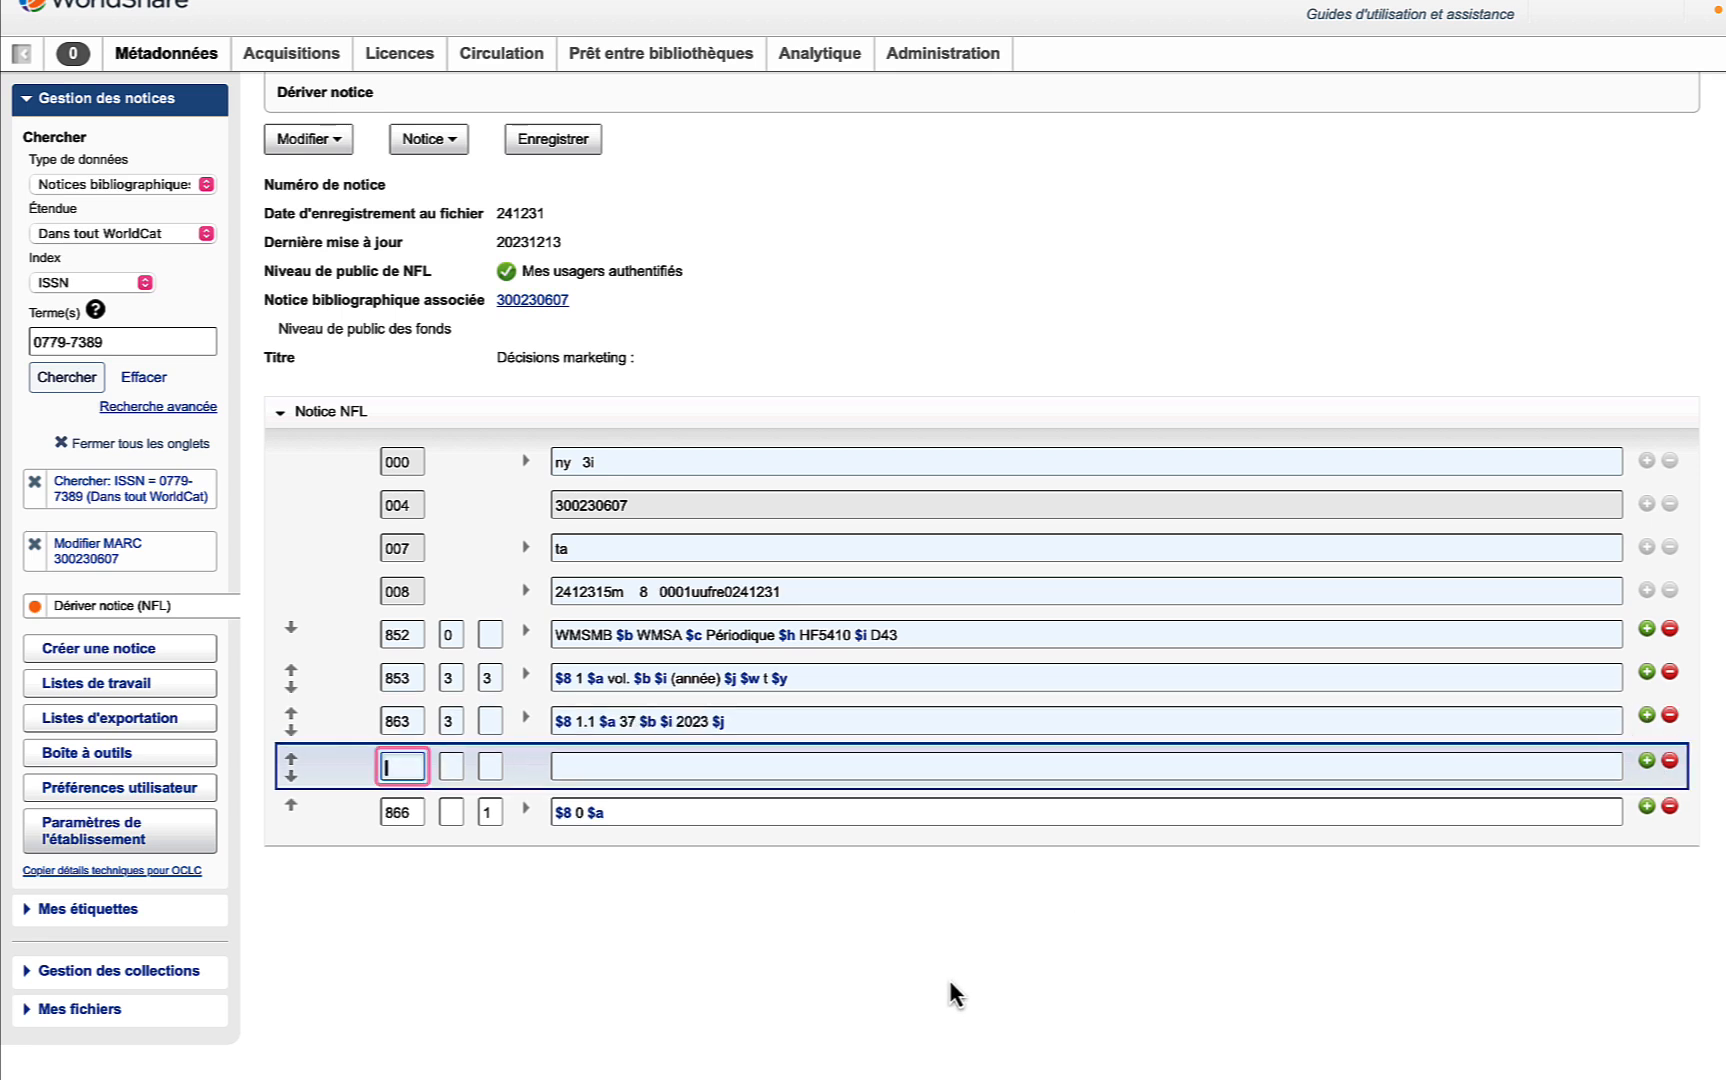
pyautogui.write('863')
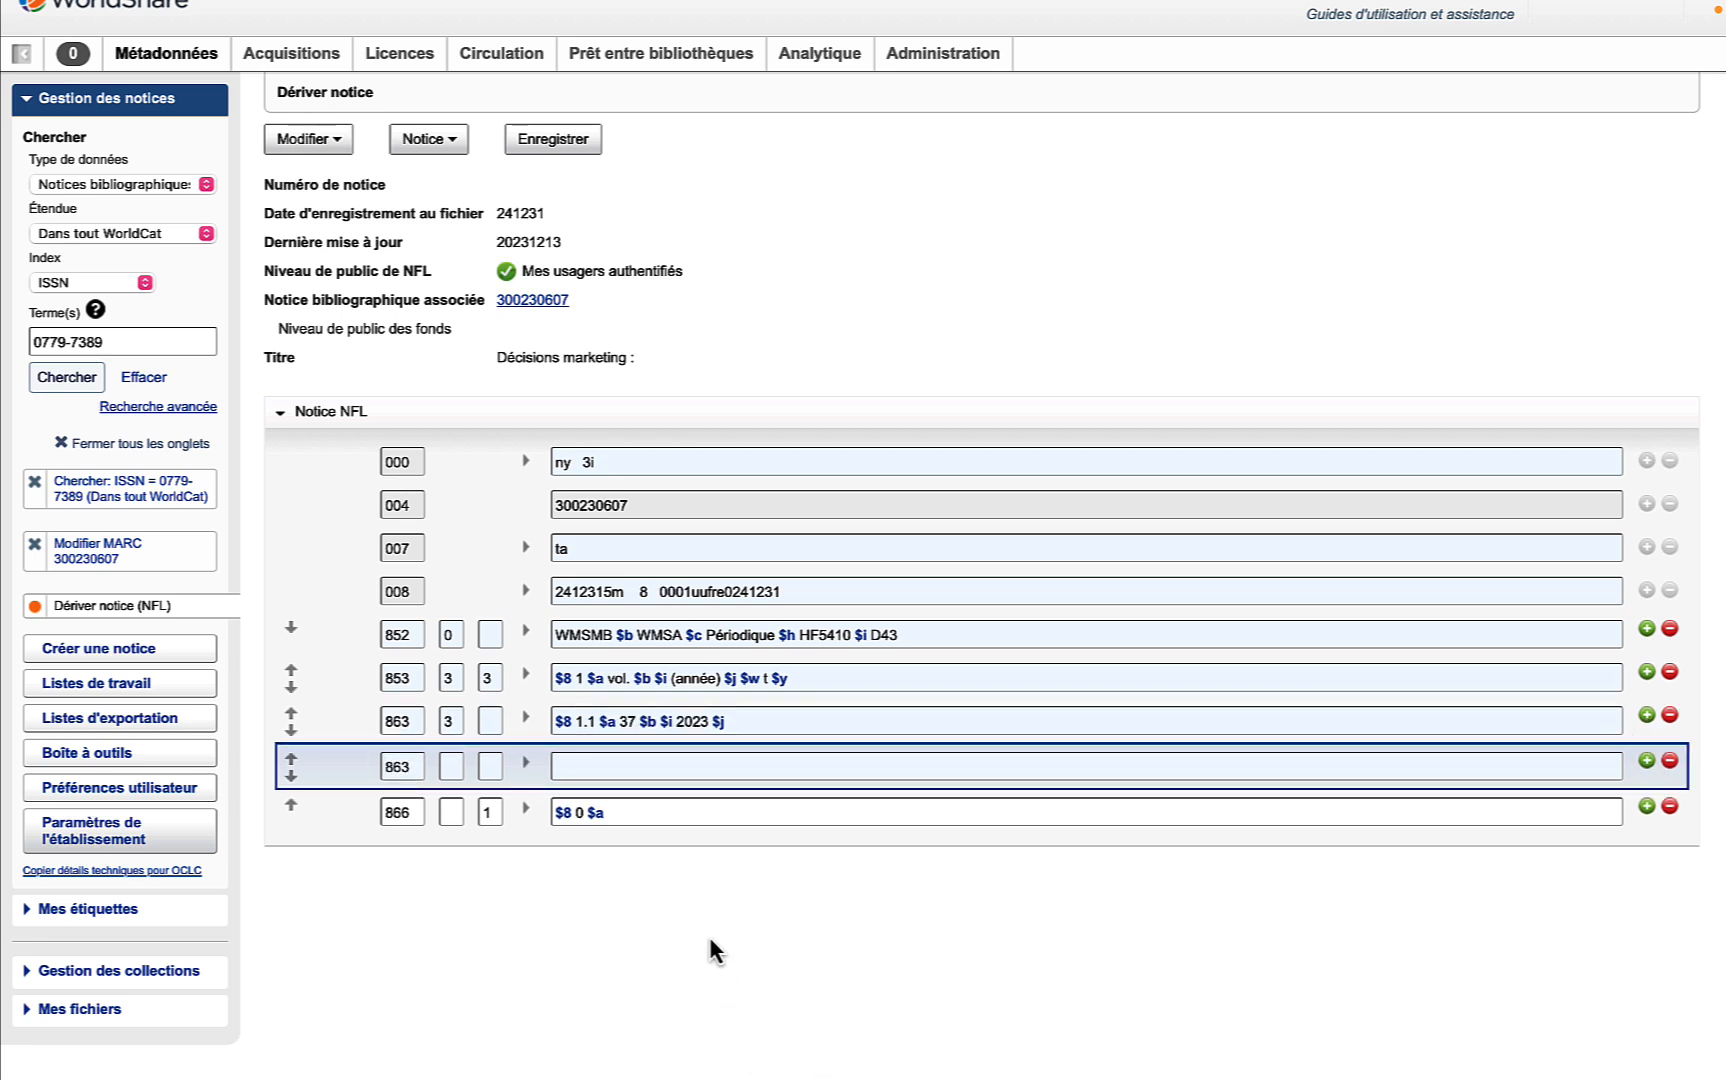
pyautogui.click(527, 765)
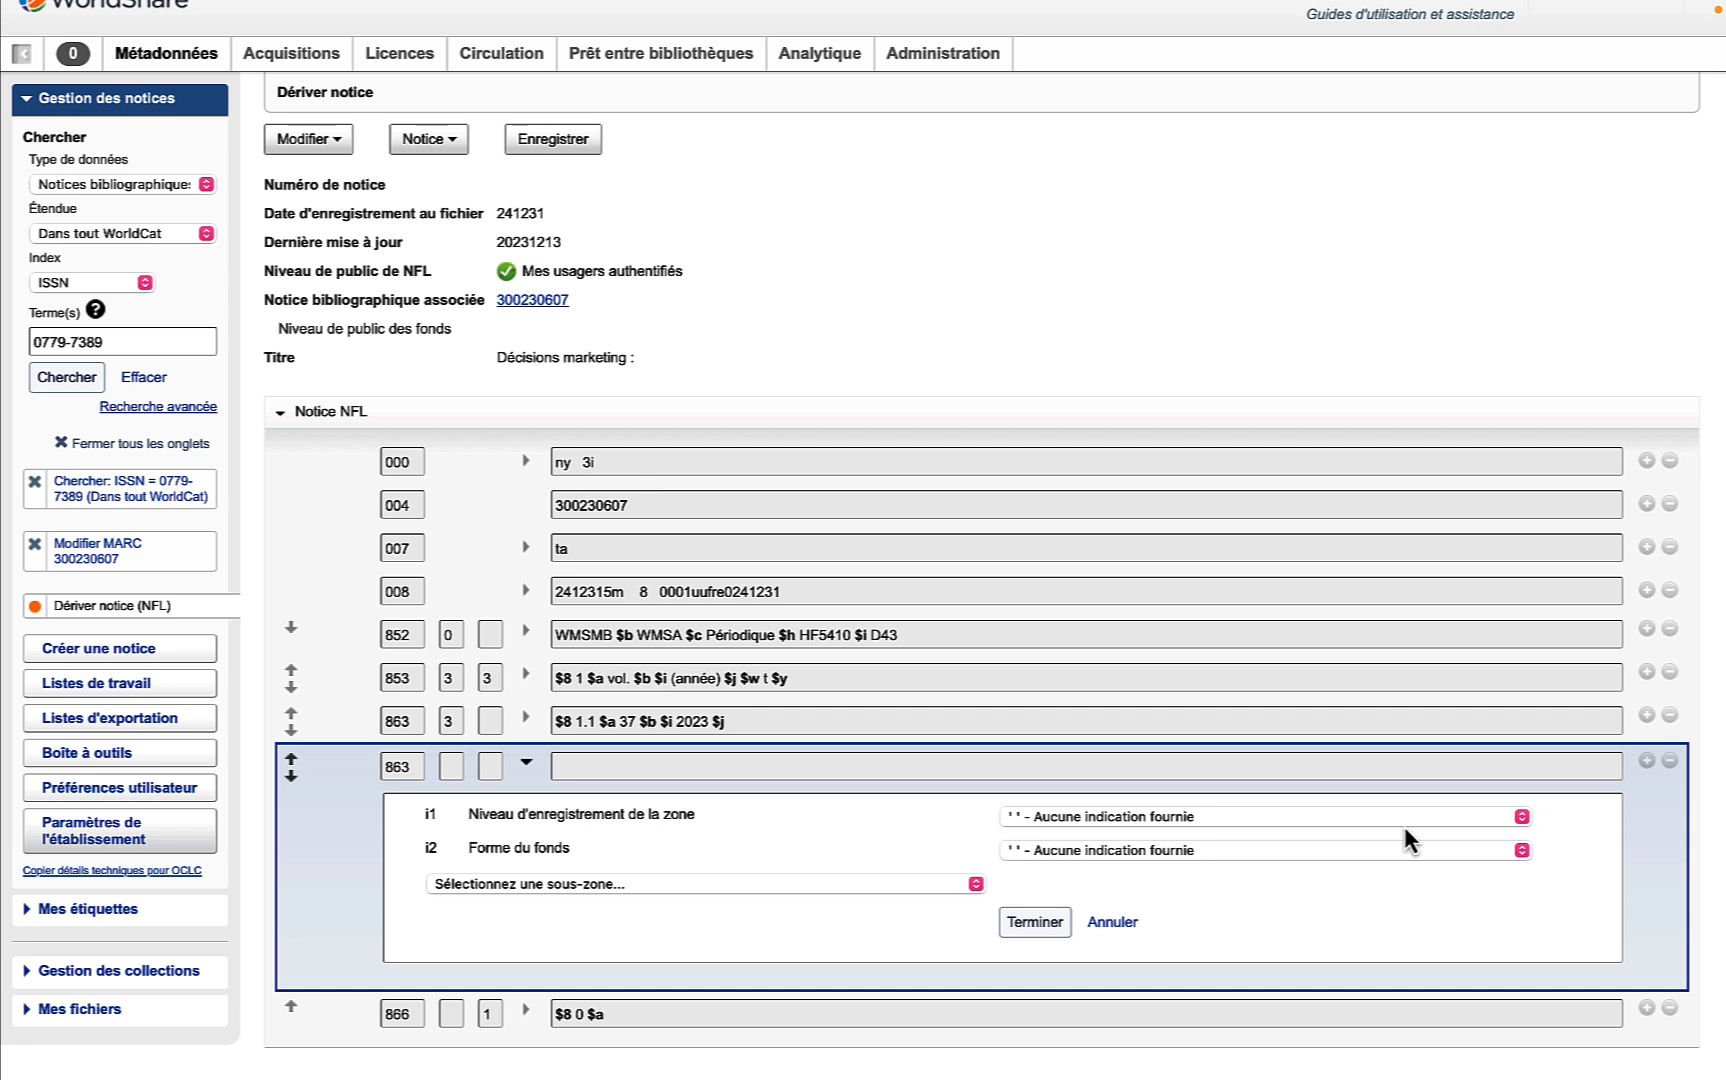
pyautogui.click(1521, 818)
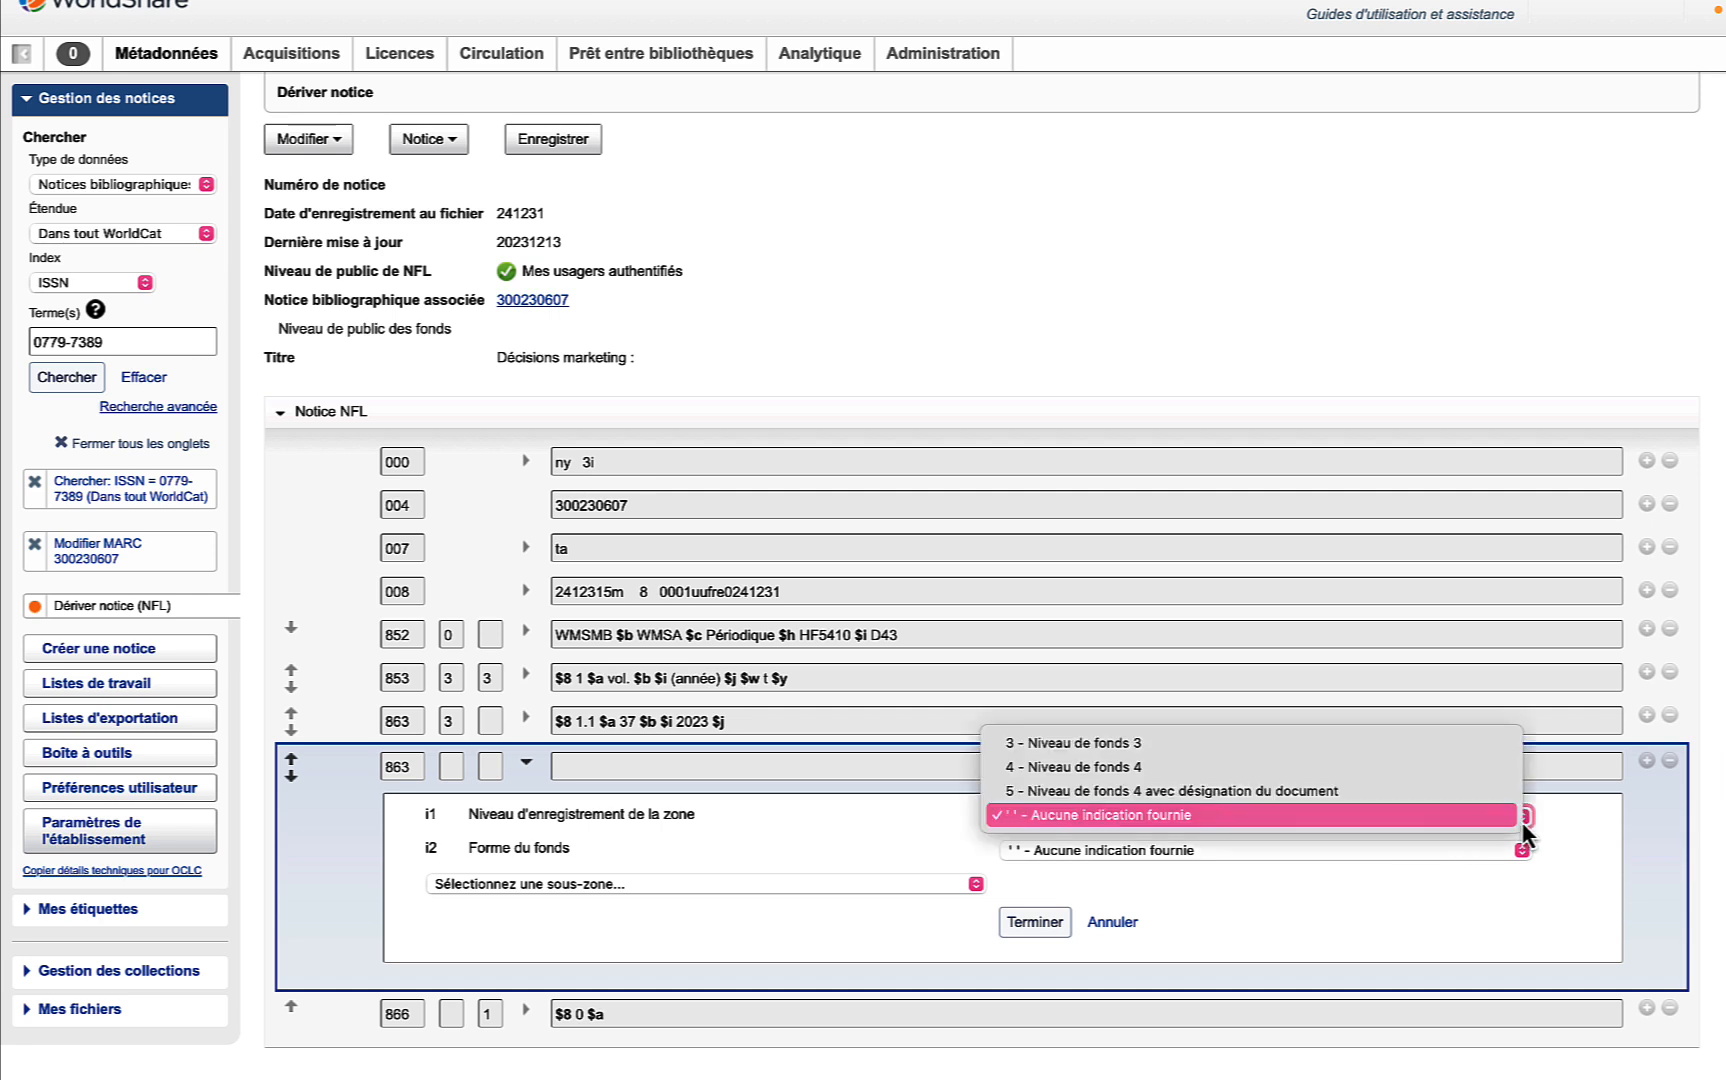
pyautogui.click(1336, 742)
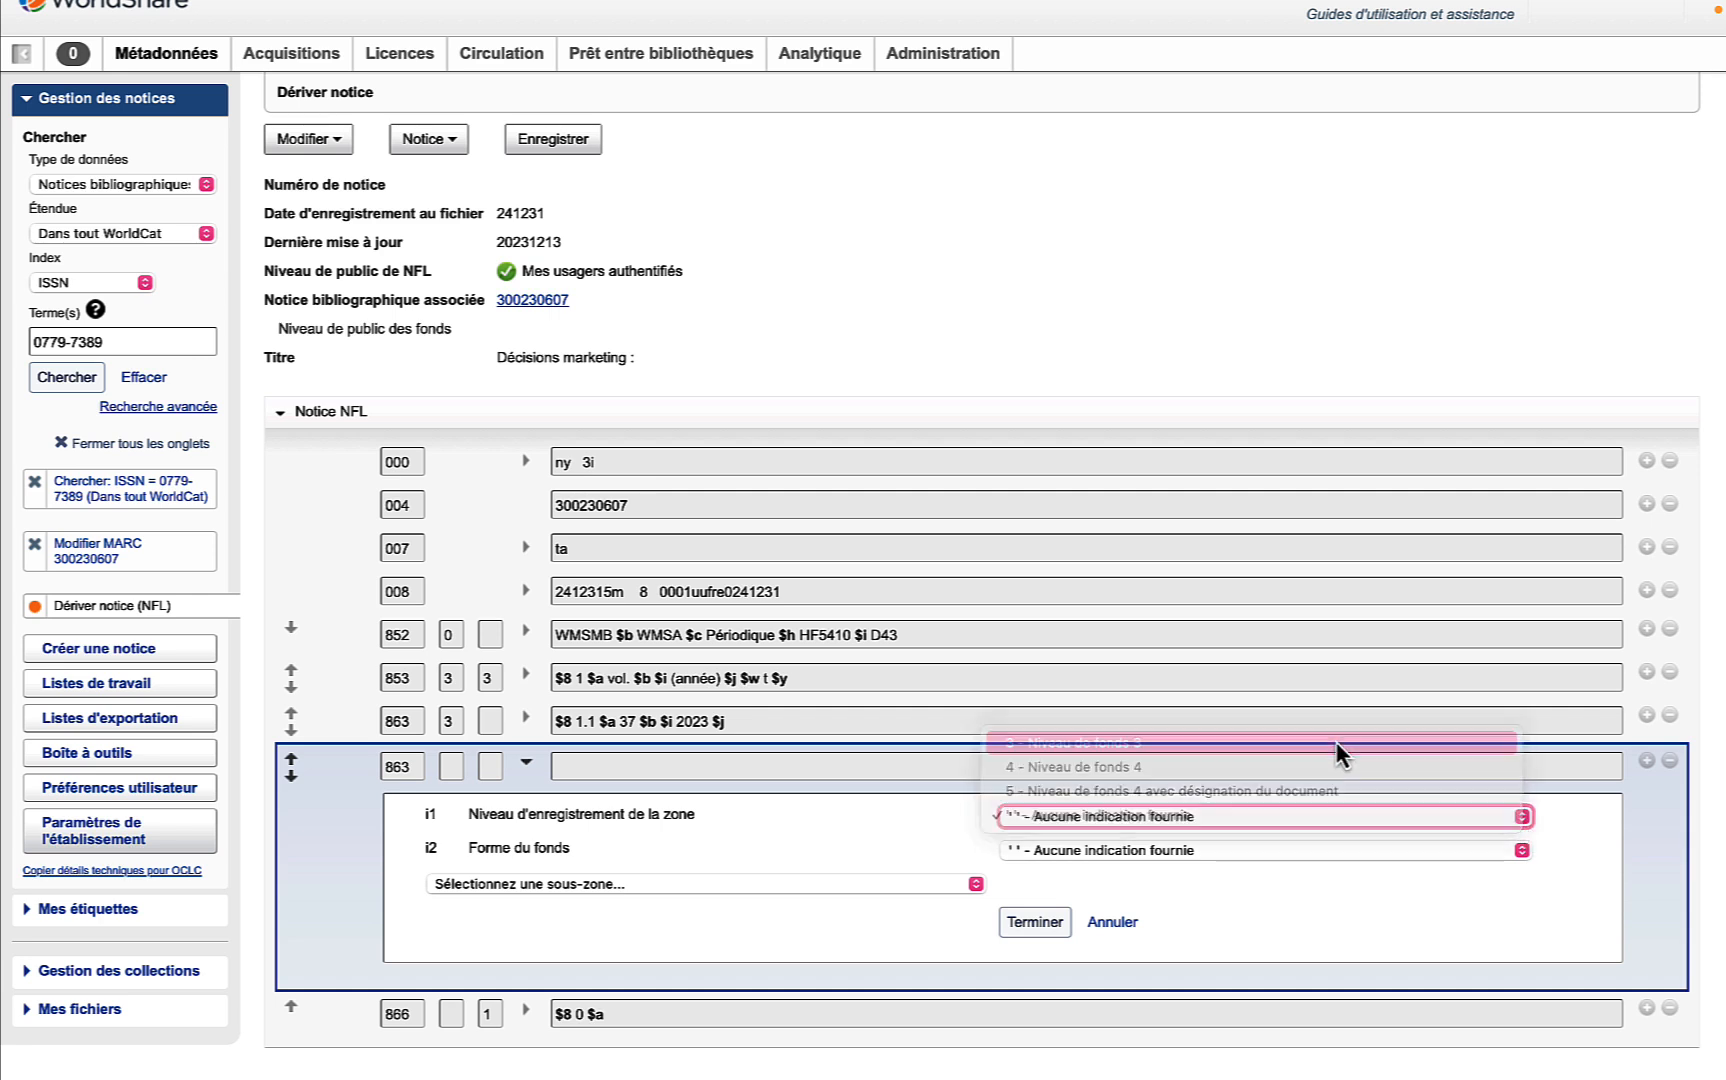
pyautogui.click(1575, 835)
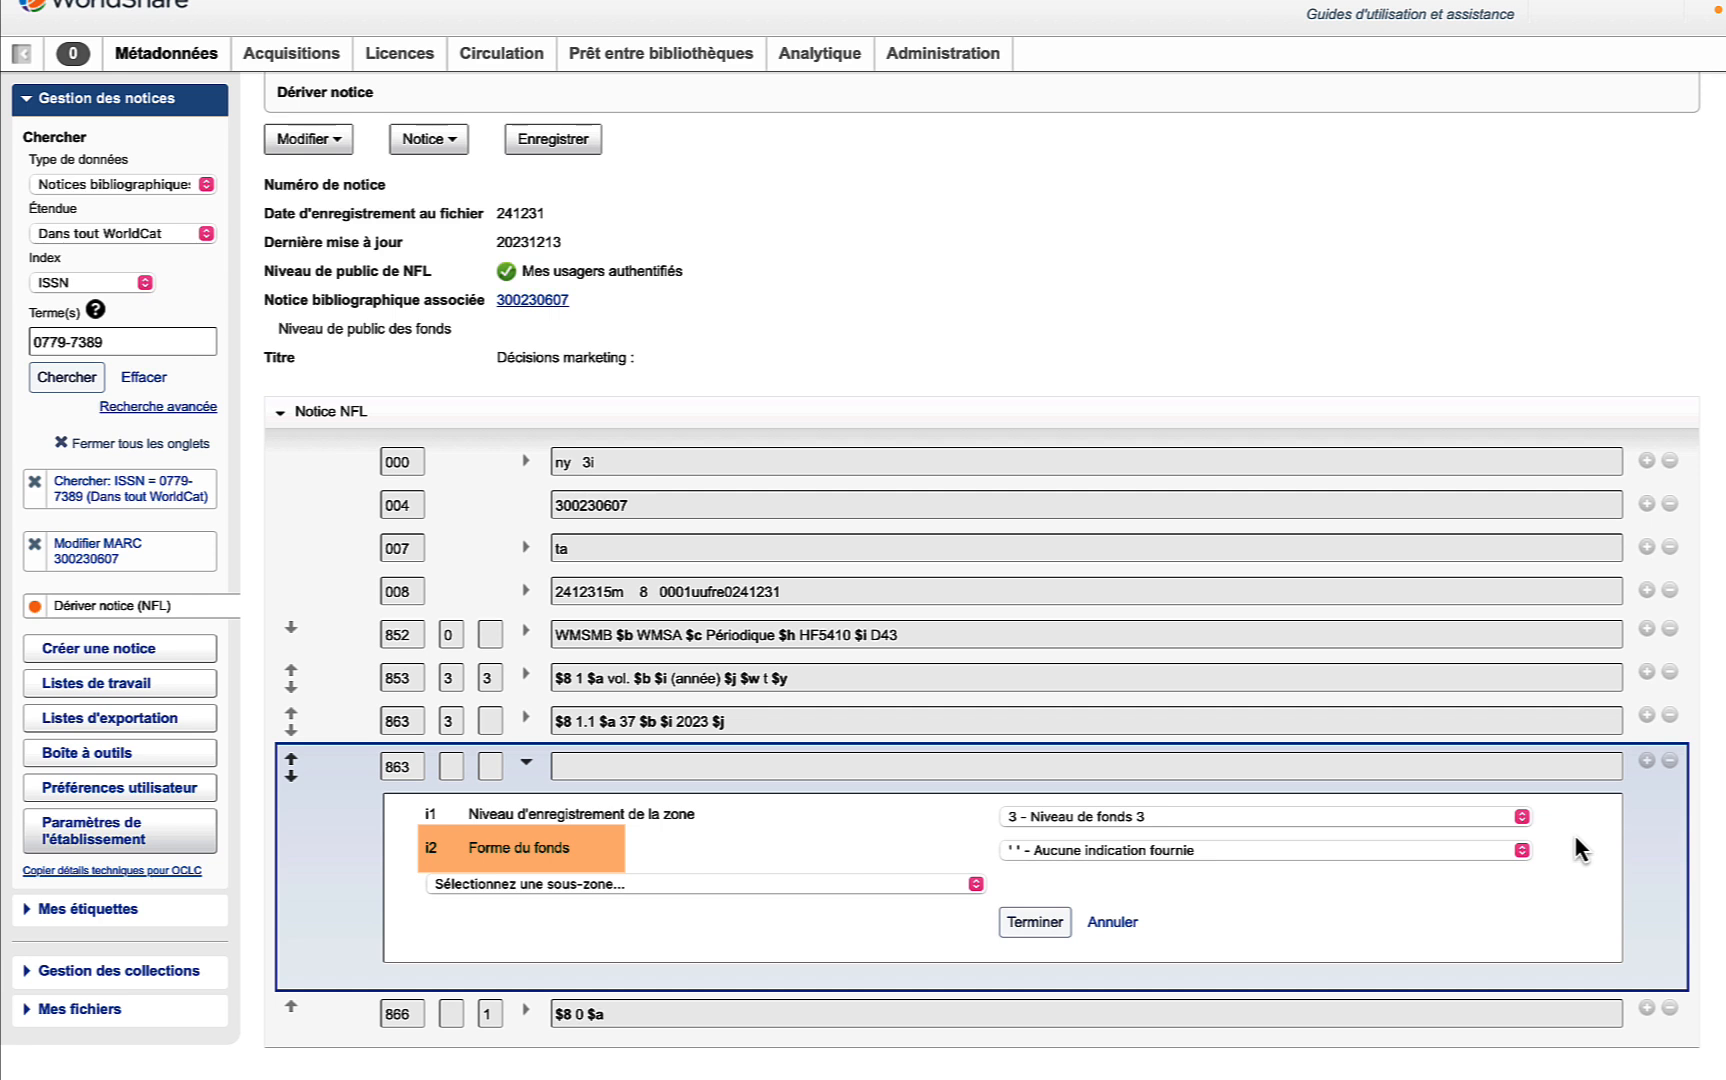
pyautogui.click(1521, 851)
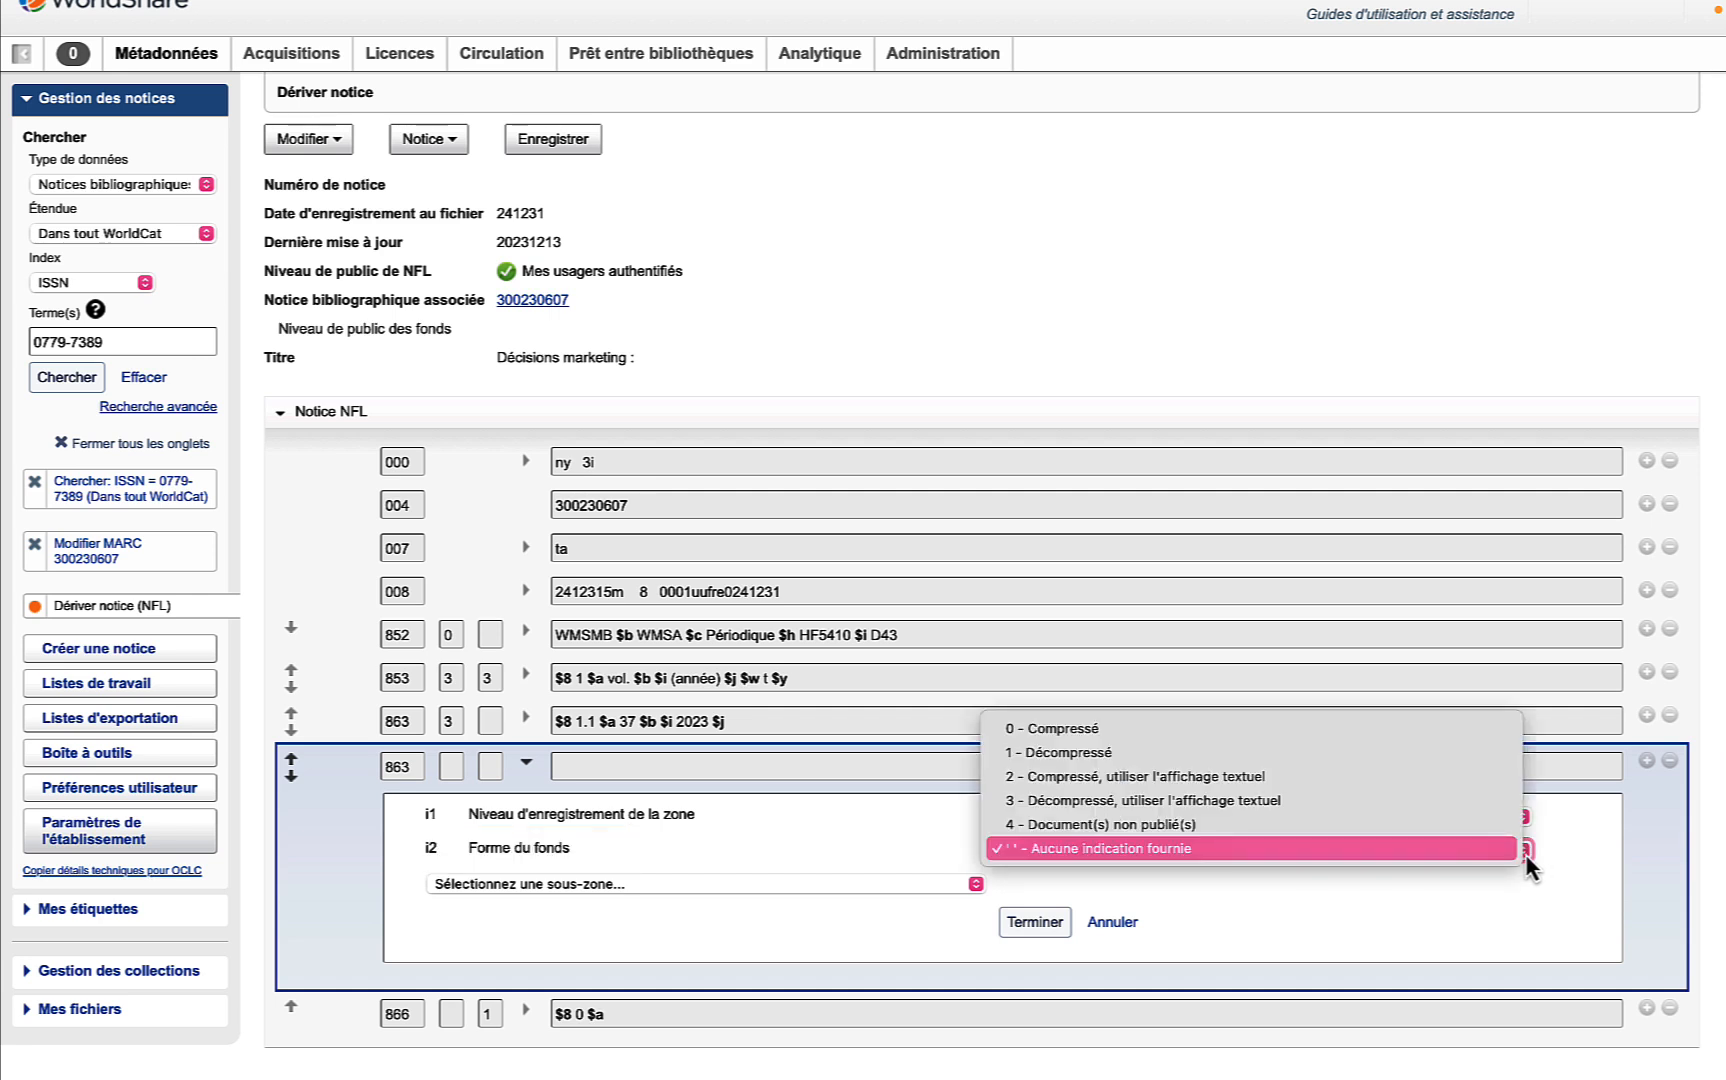
pyautogui.click(1464, 851)
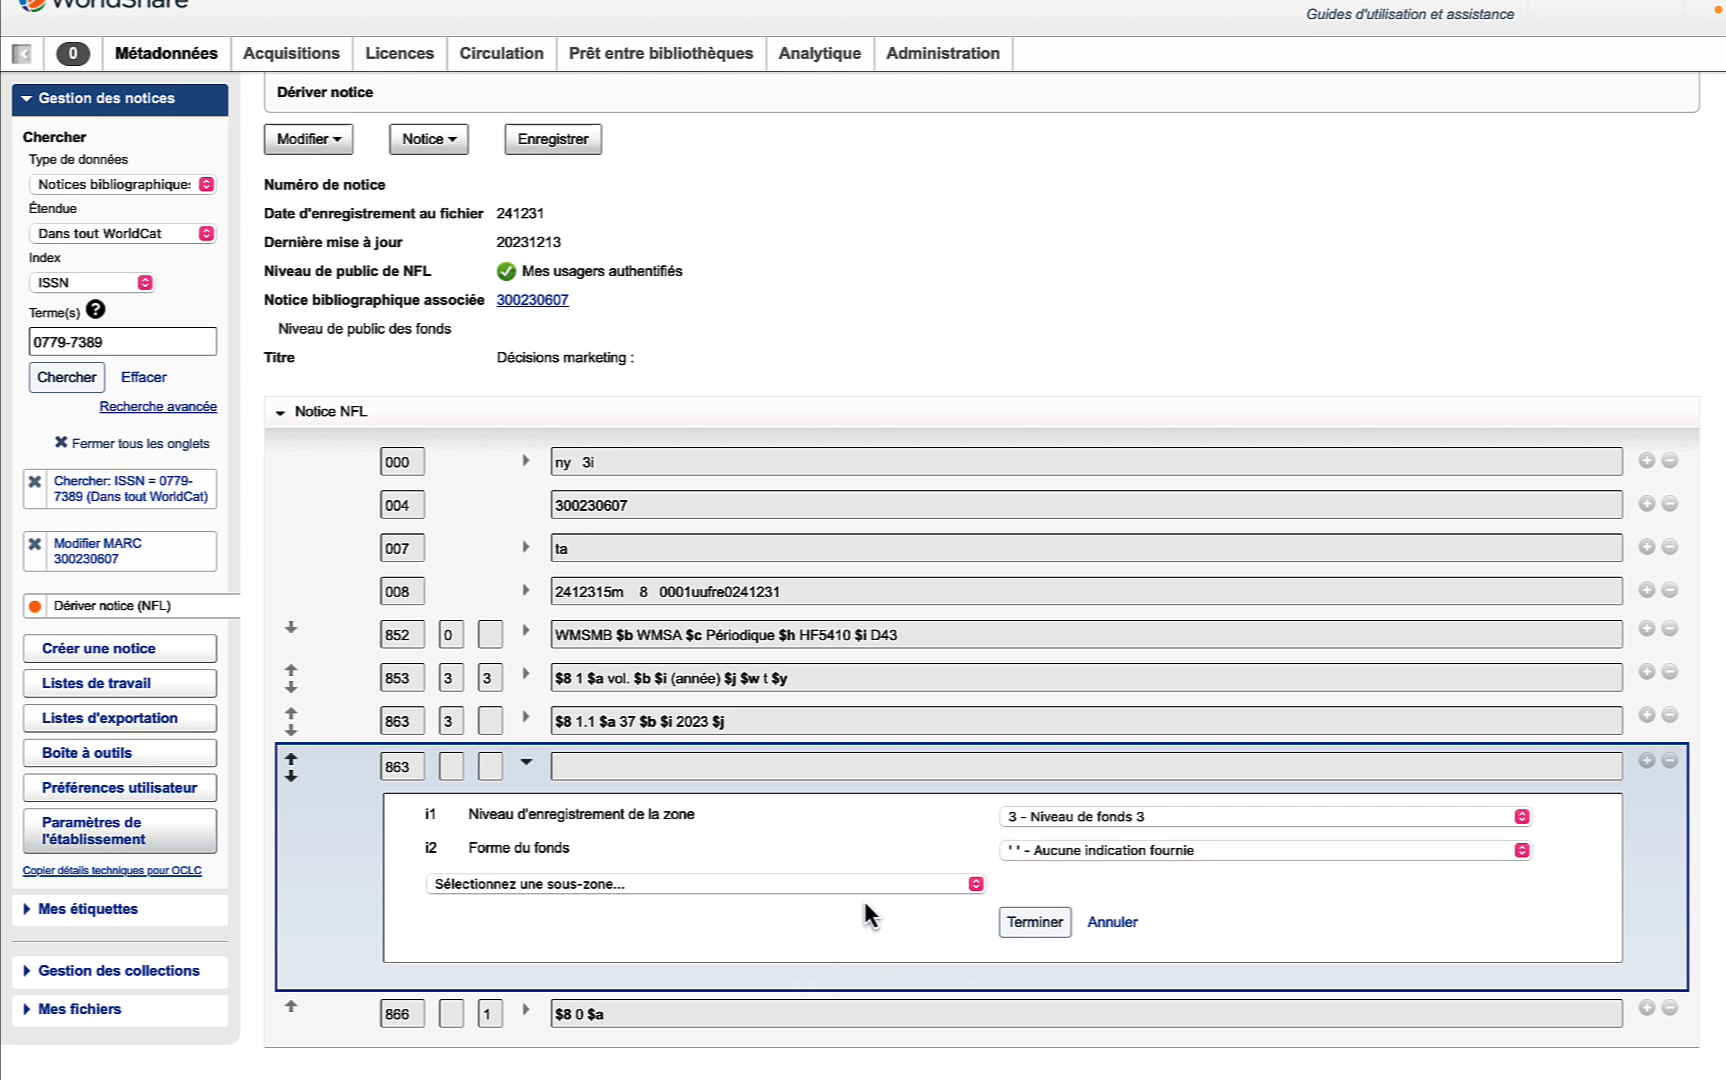
# Step: In the new field 863, add subfield "8 - Numéro de liaison de zone et de séquence" with the value 1.2
pyautogui.click(974, 884)
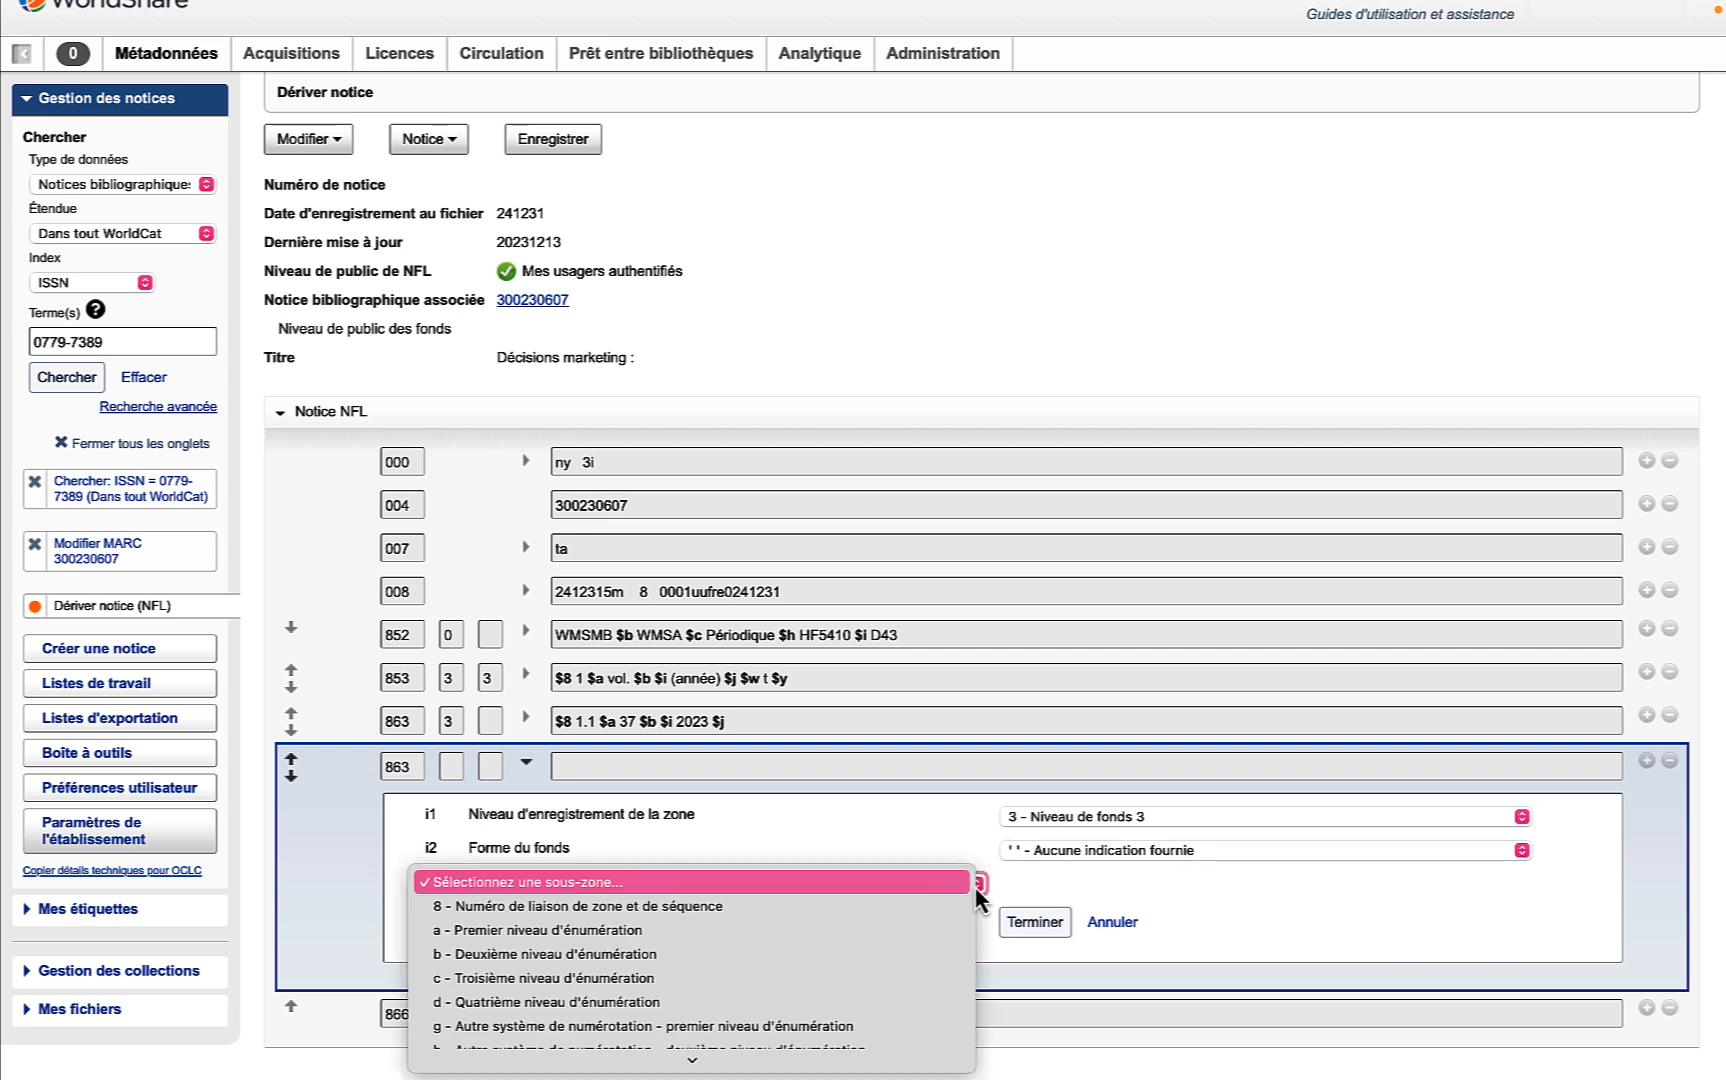
pyautogui.click(895, 907)
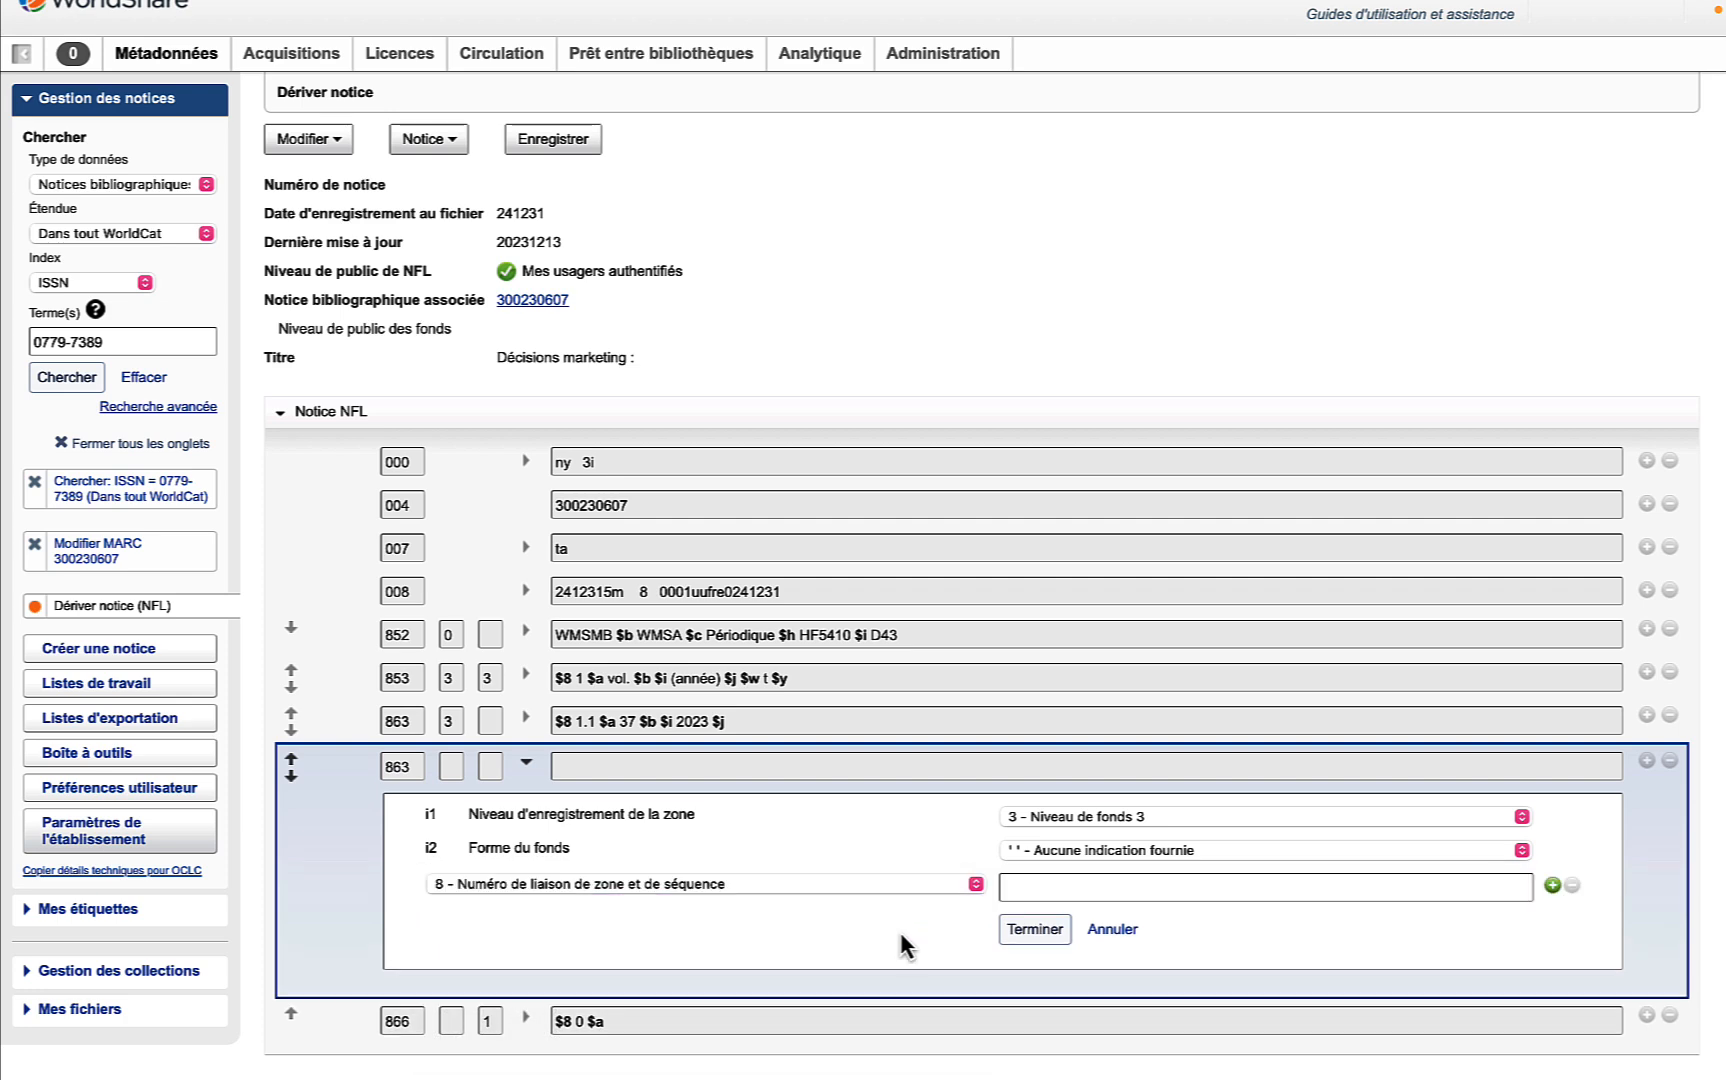
pyautogui.click(1060, 882)
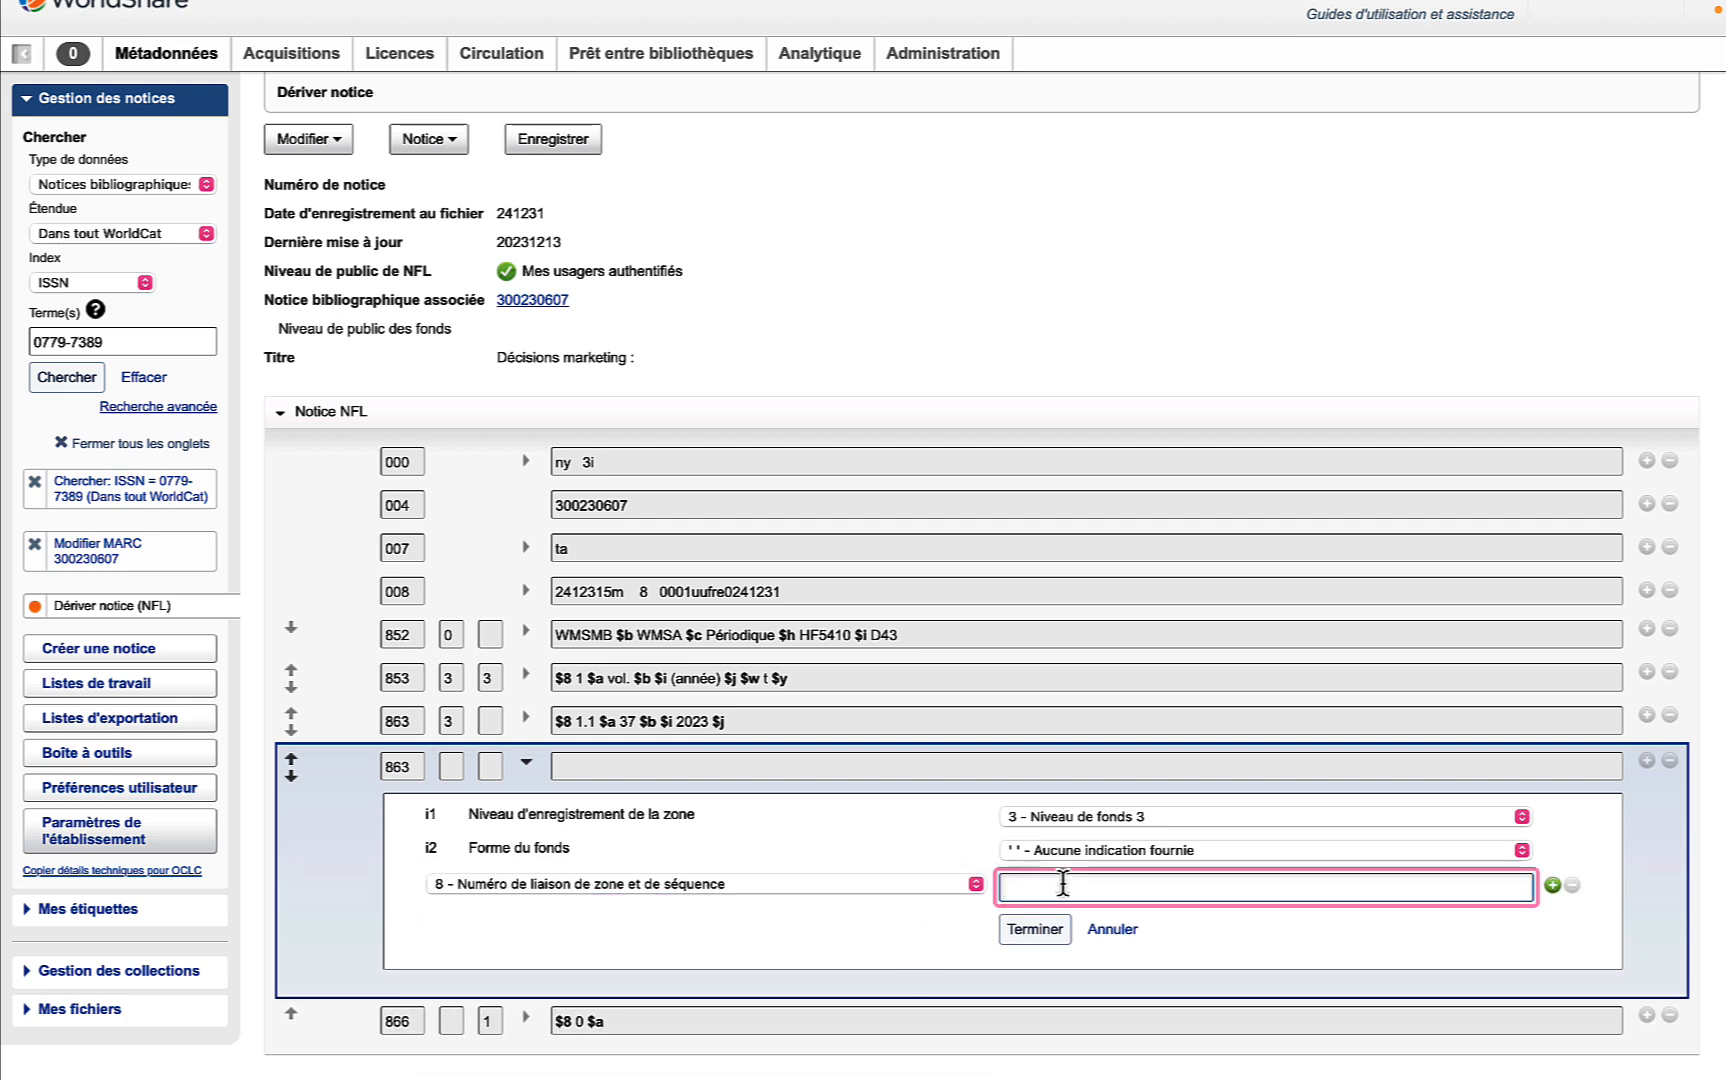
pyautogui.write('1.2')
pyautogui.click(916, 925)
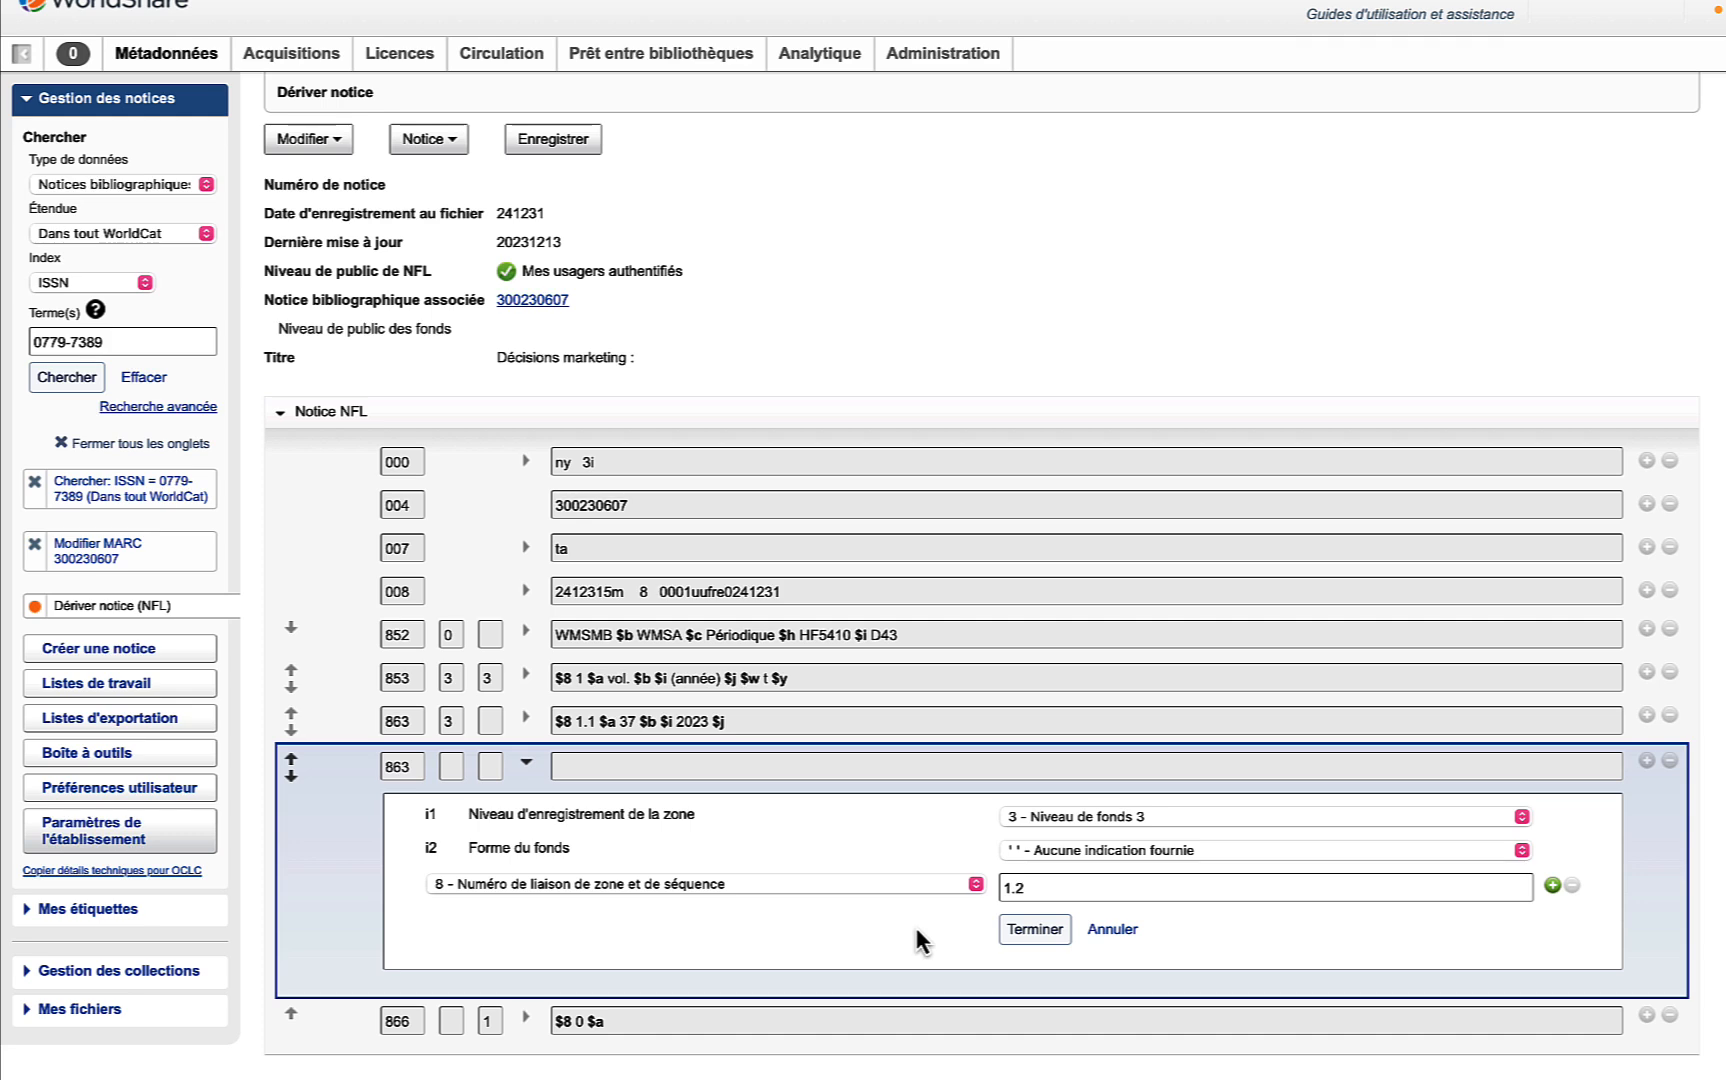
# Step: In the second field 863, add subfield "a - Premier niveau d'énumération" with the value 38
pyautogui.scroll(-1, 1450, 939)
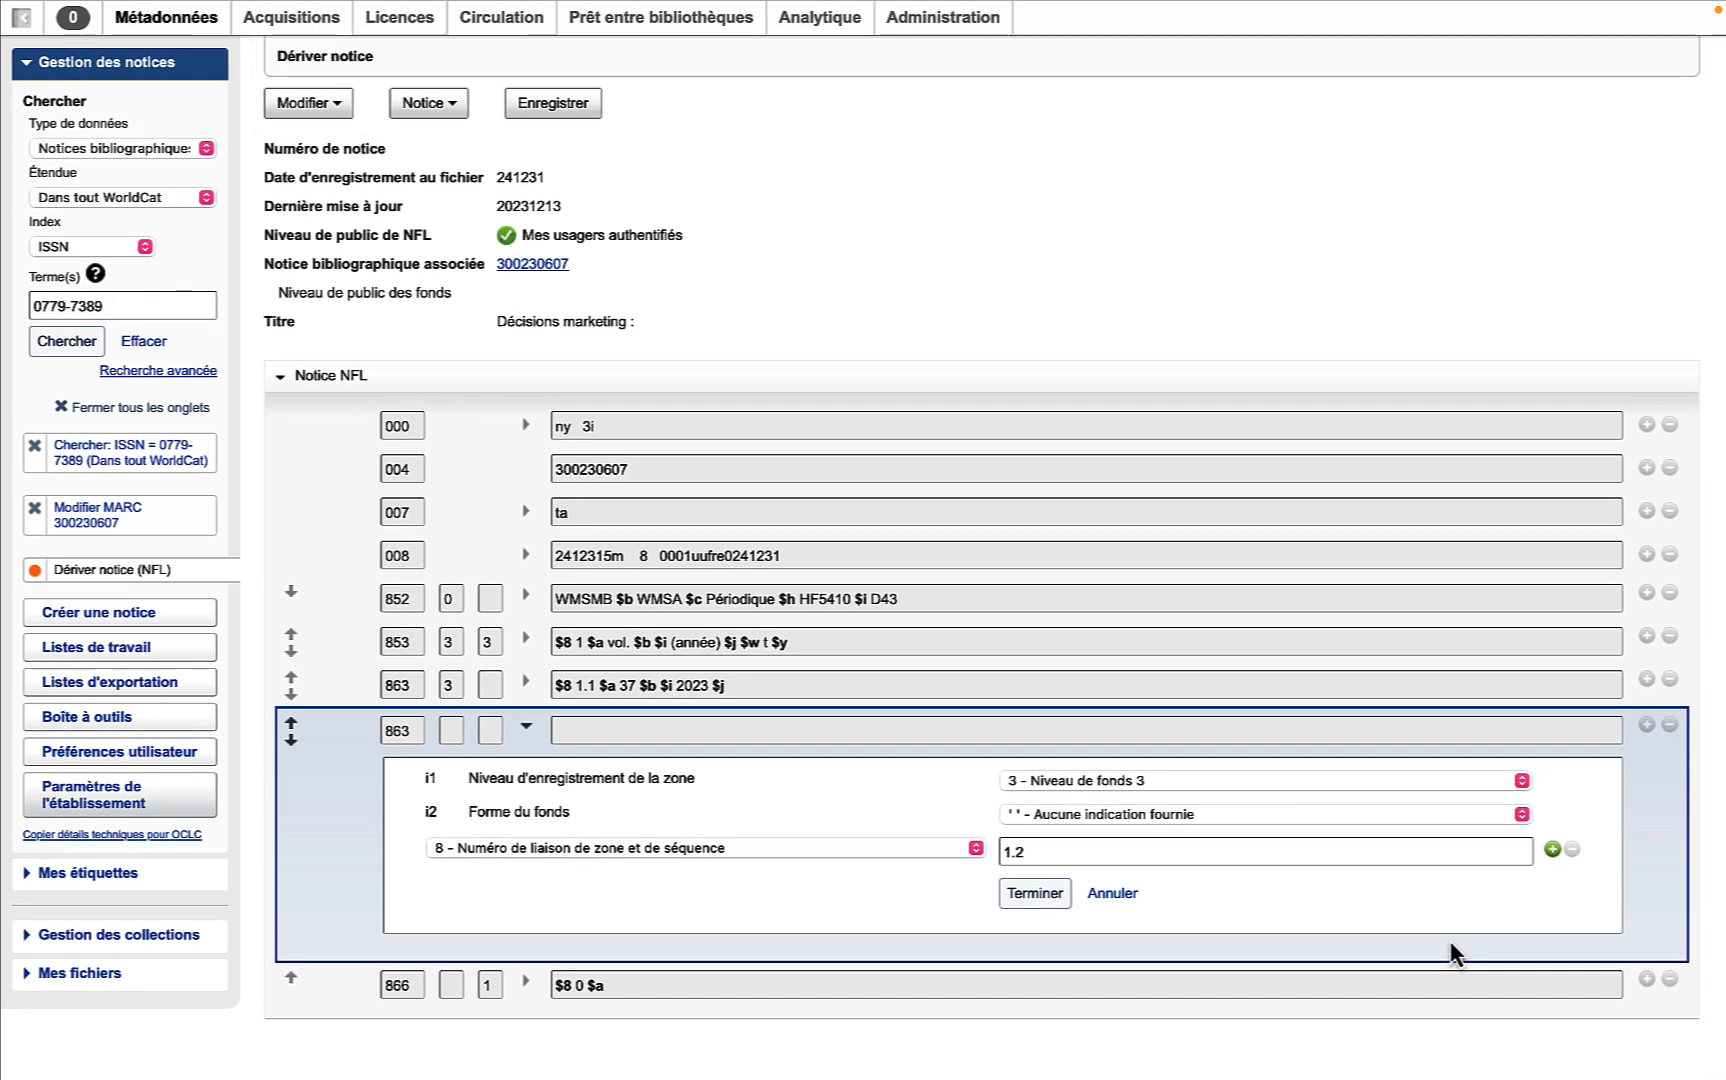
pyautogui.click(1552, 849)
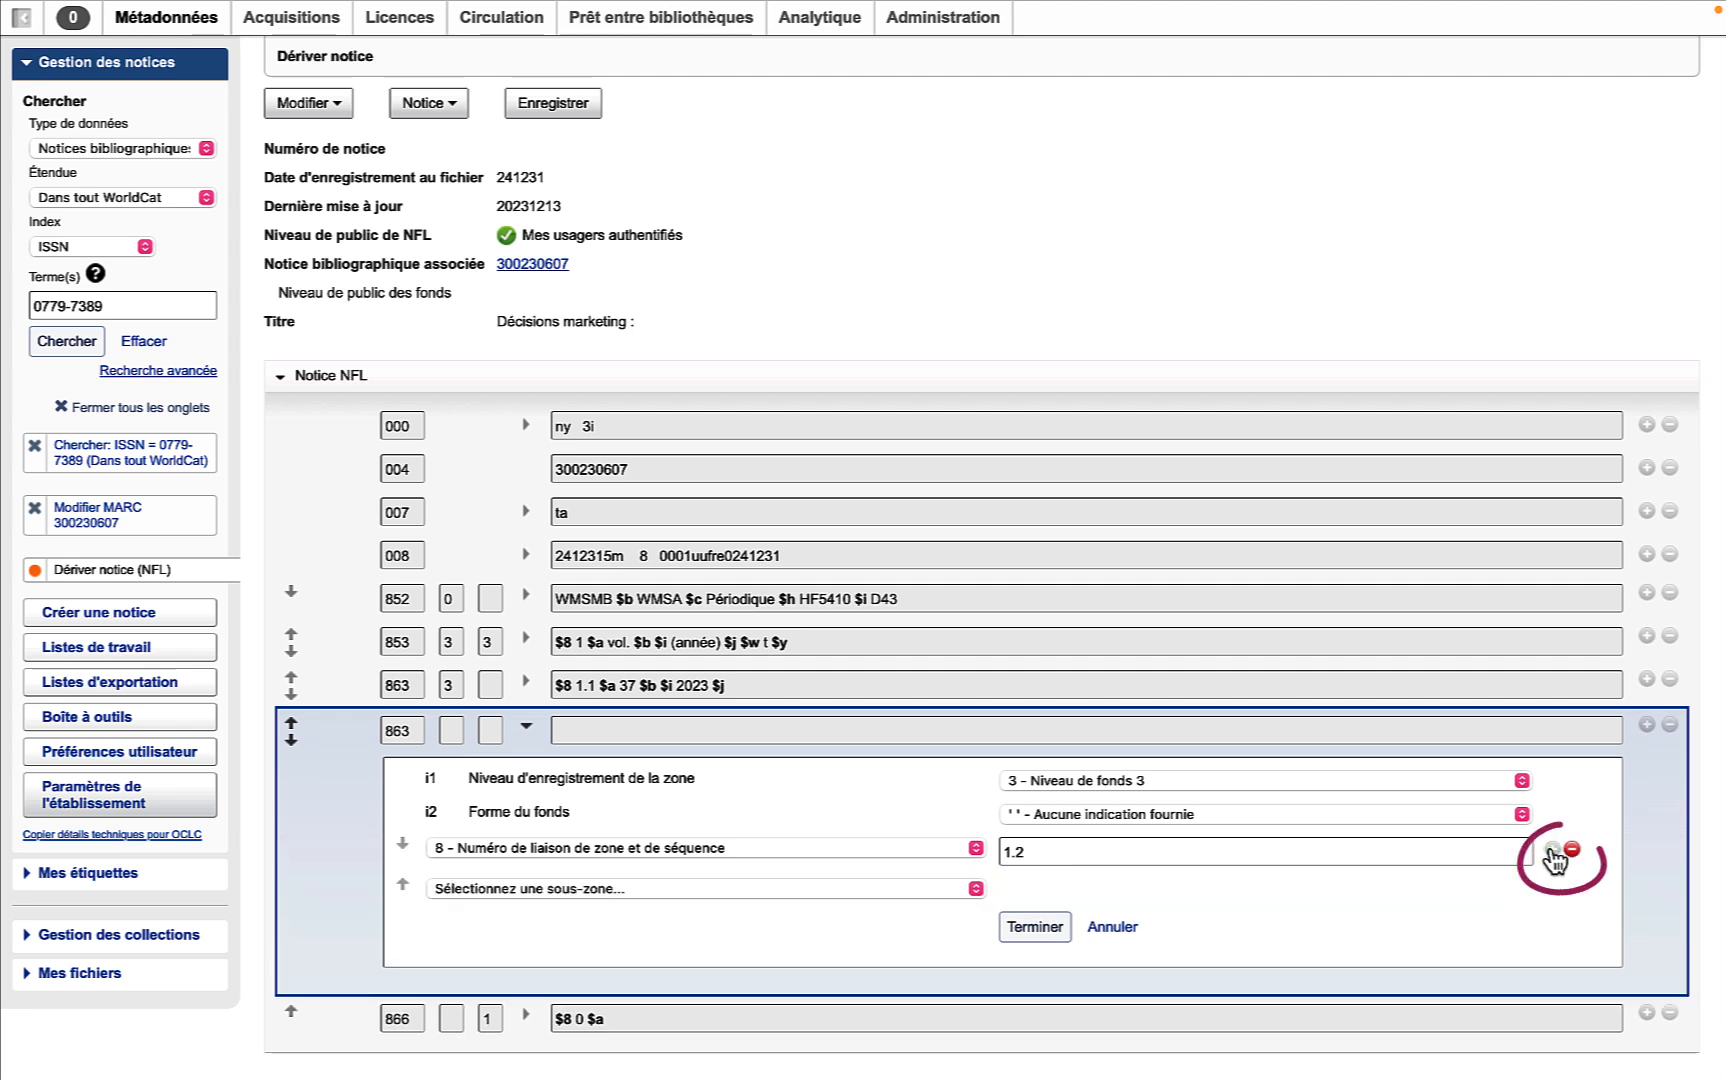
pyautogui.click(972, 890)
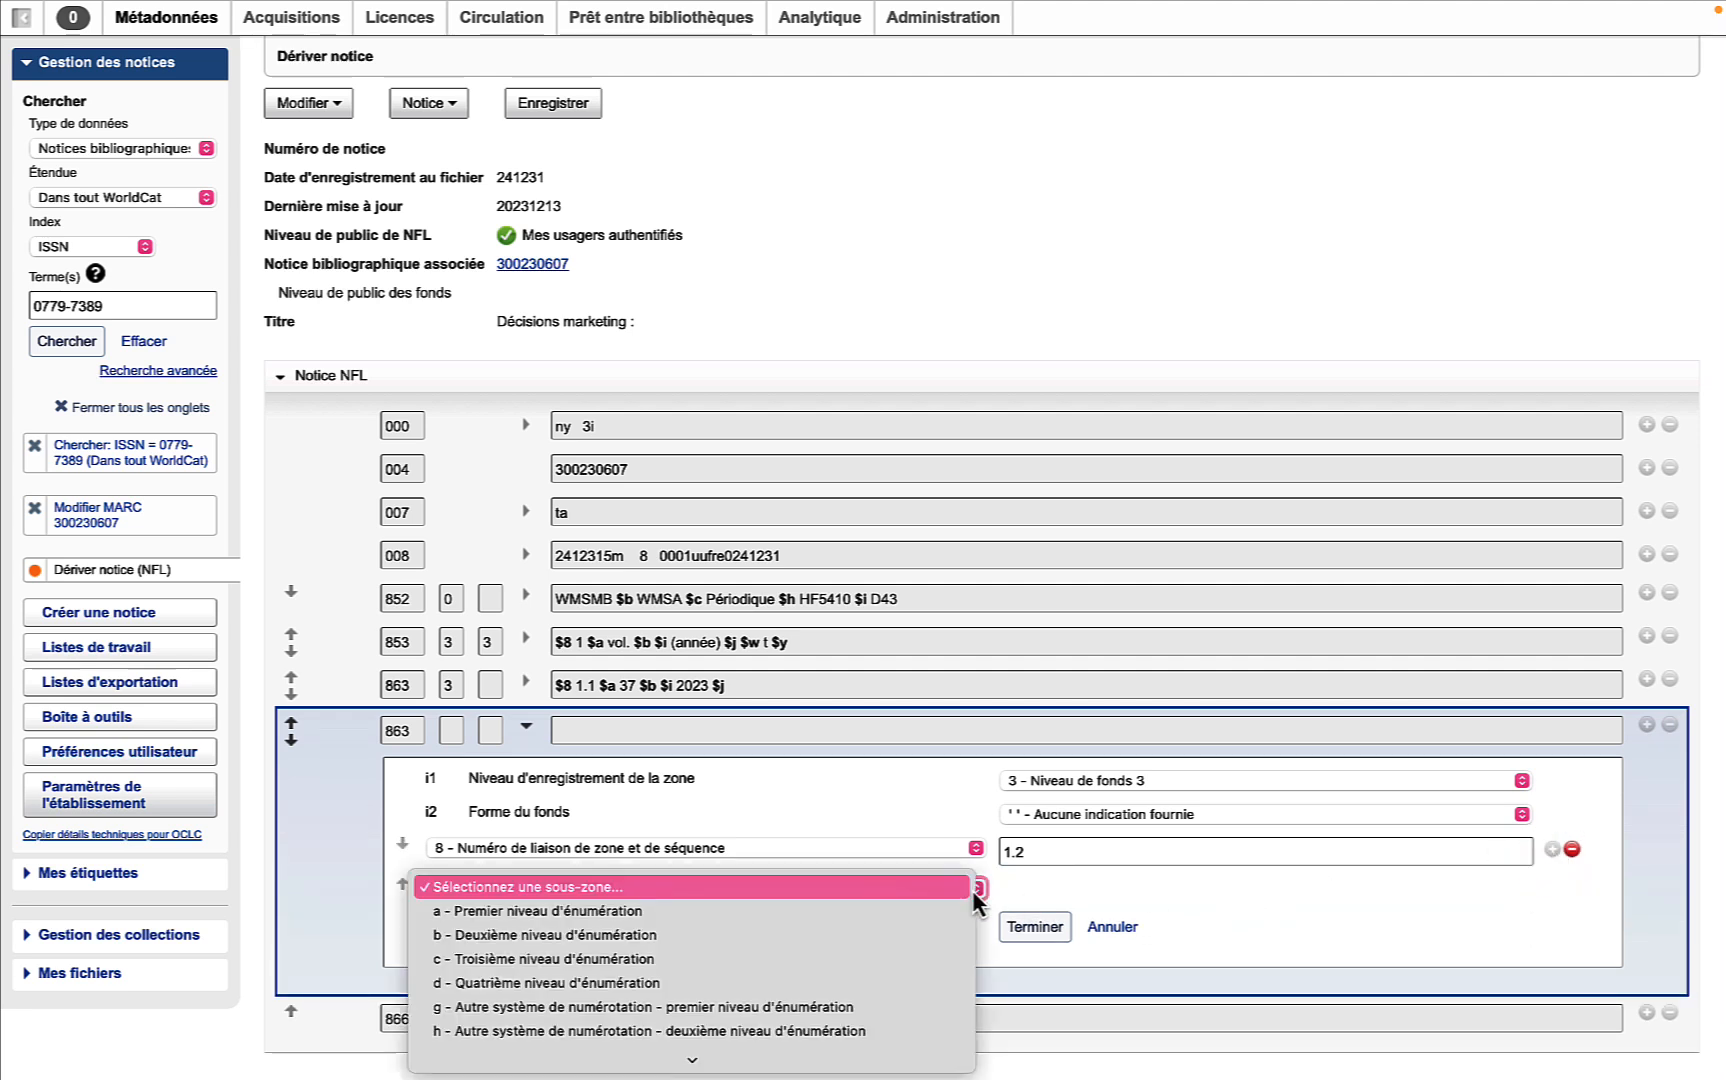
pyautogui.click(887, 914)
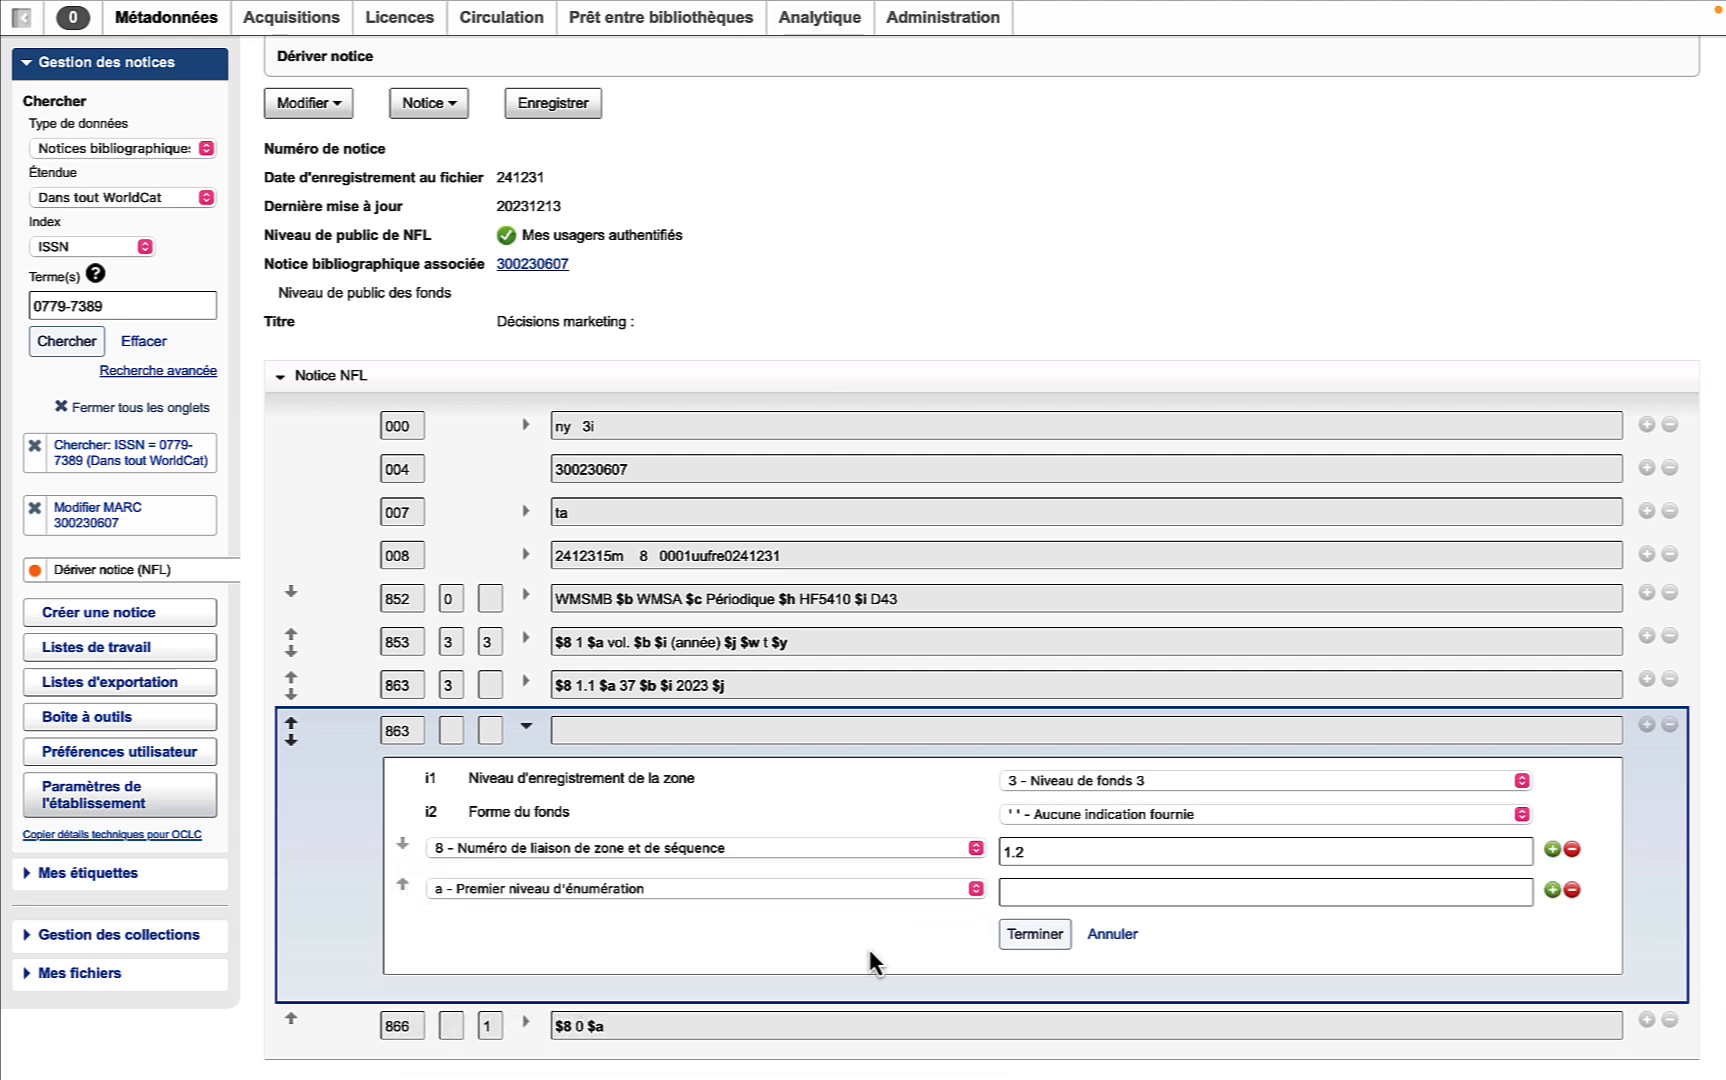
pyautogui.click(1043, 894)
pyautogui.write('38')
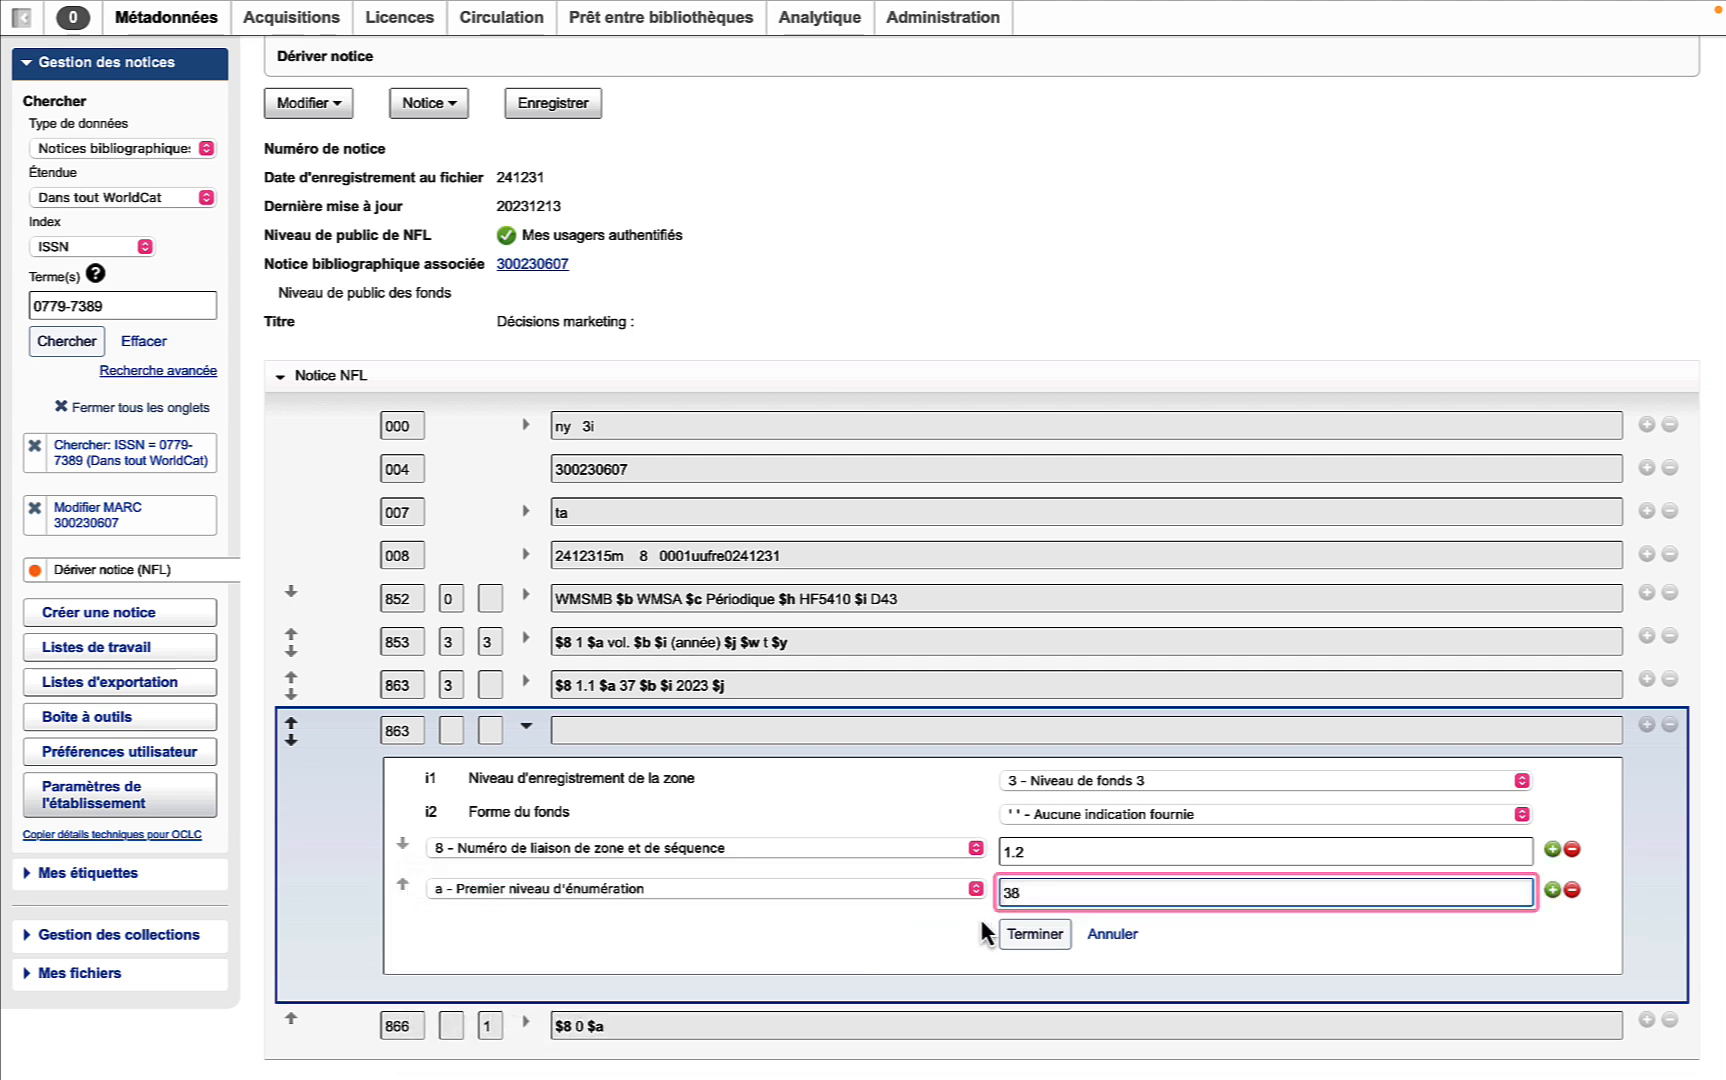
pyautogui.click(890, 926)
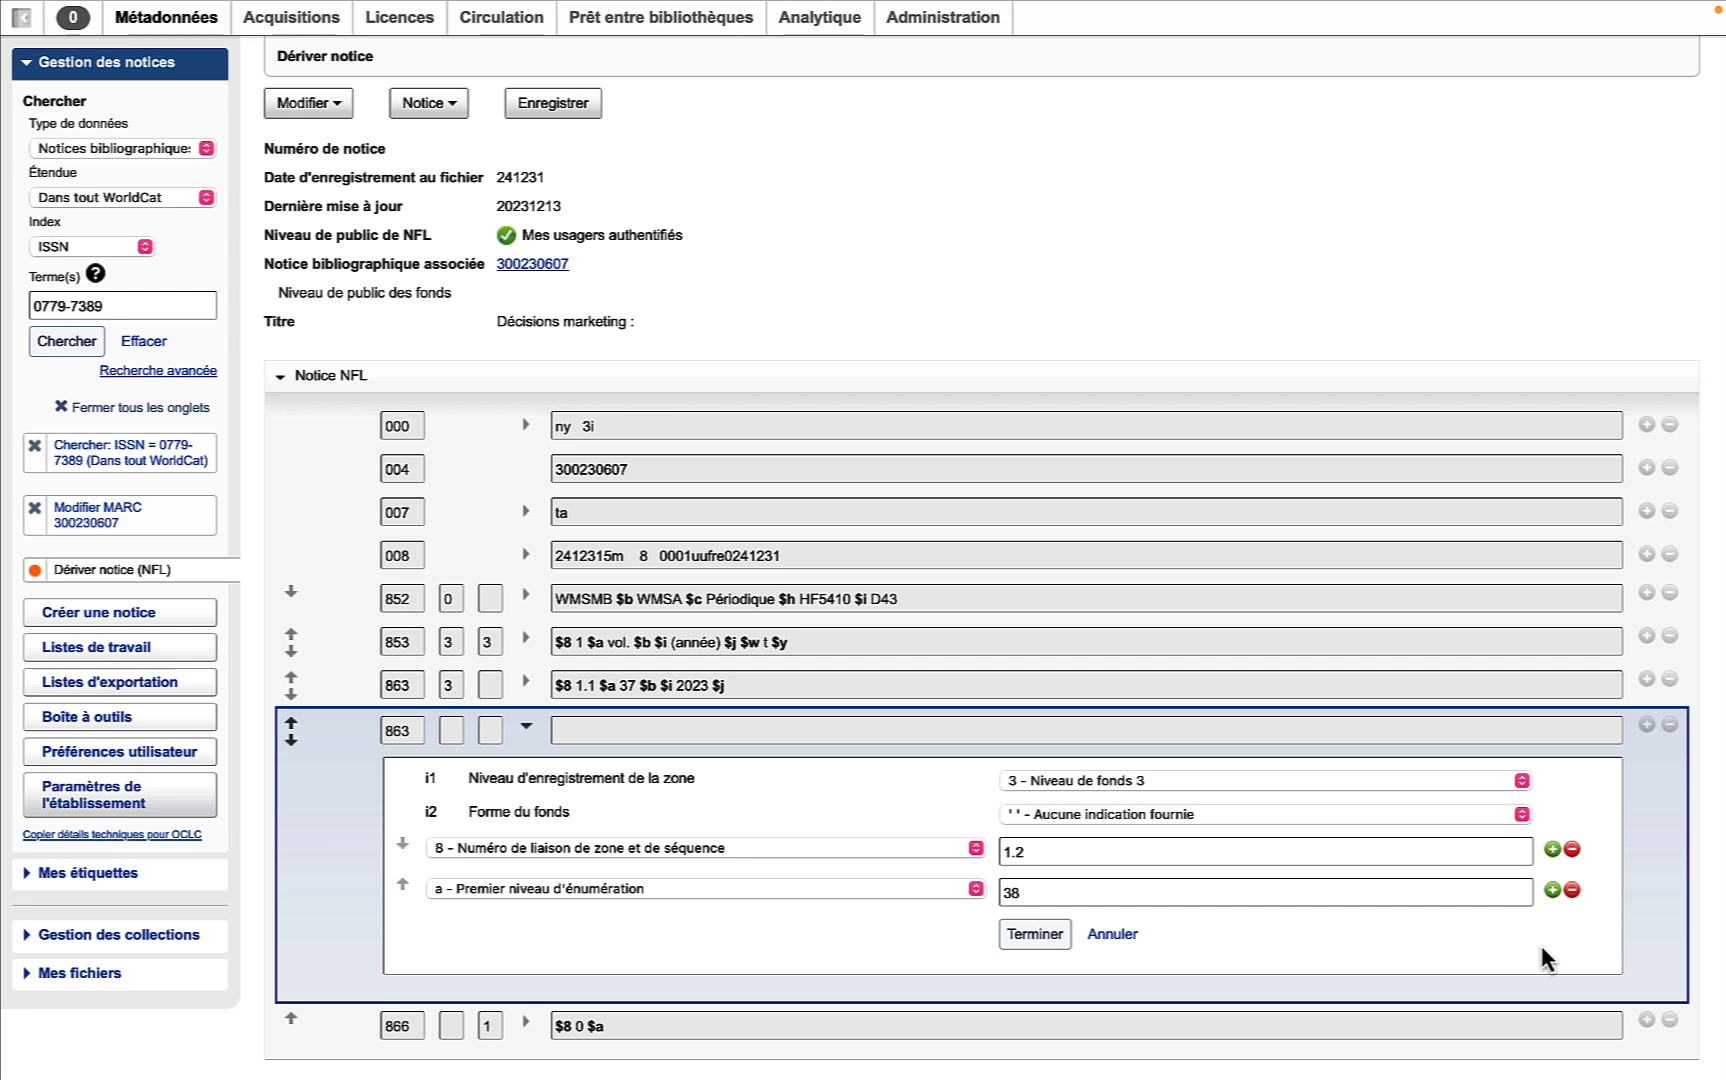
# Step: In the second field 863, add subfield "i - Premier niveau de l'indication chronologique" with the value 2024 and finish editing the field
pyautogui.click(1552, 890)
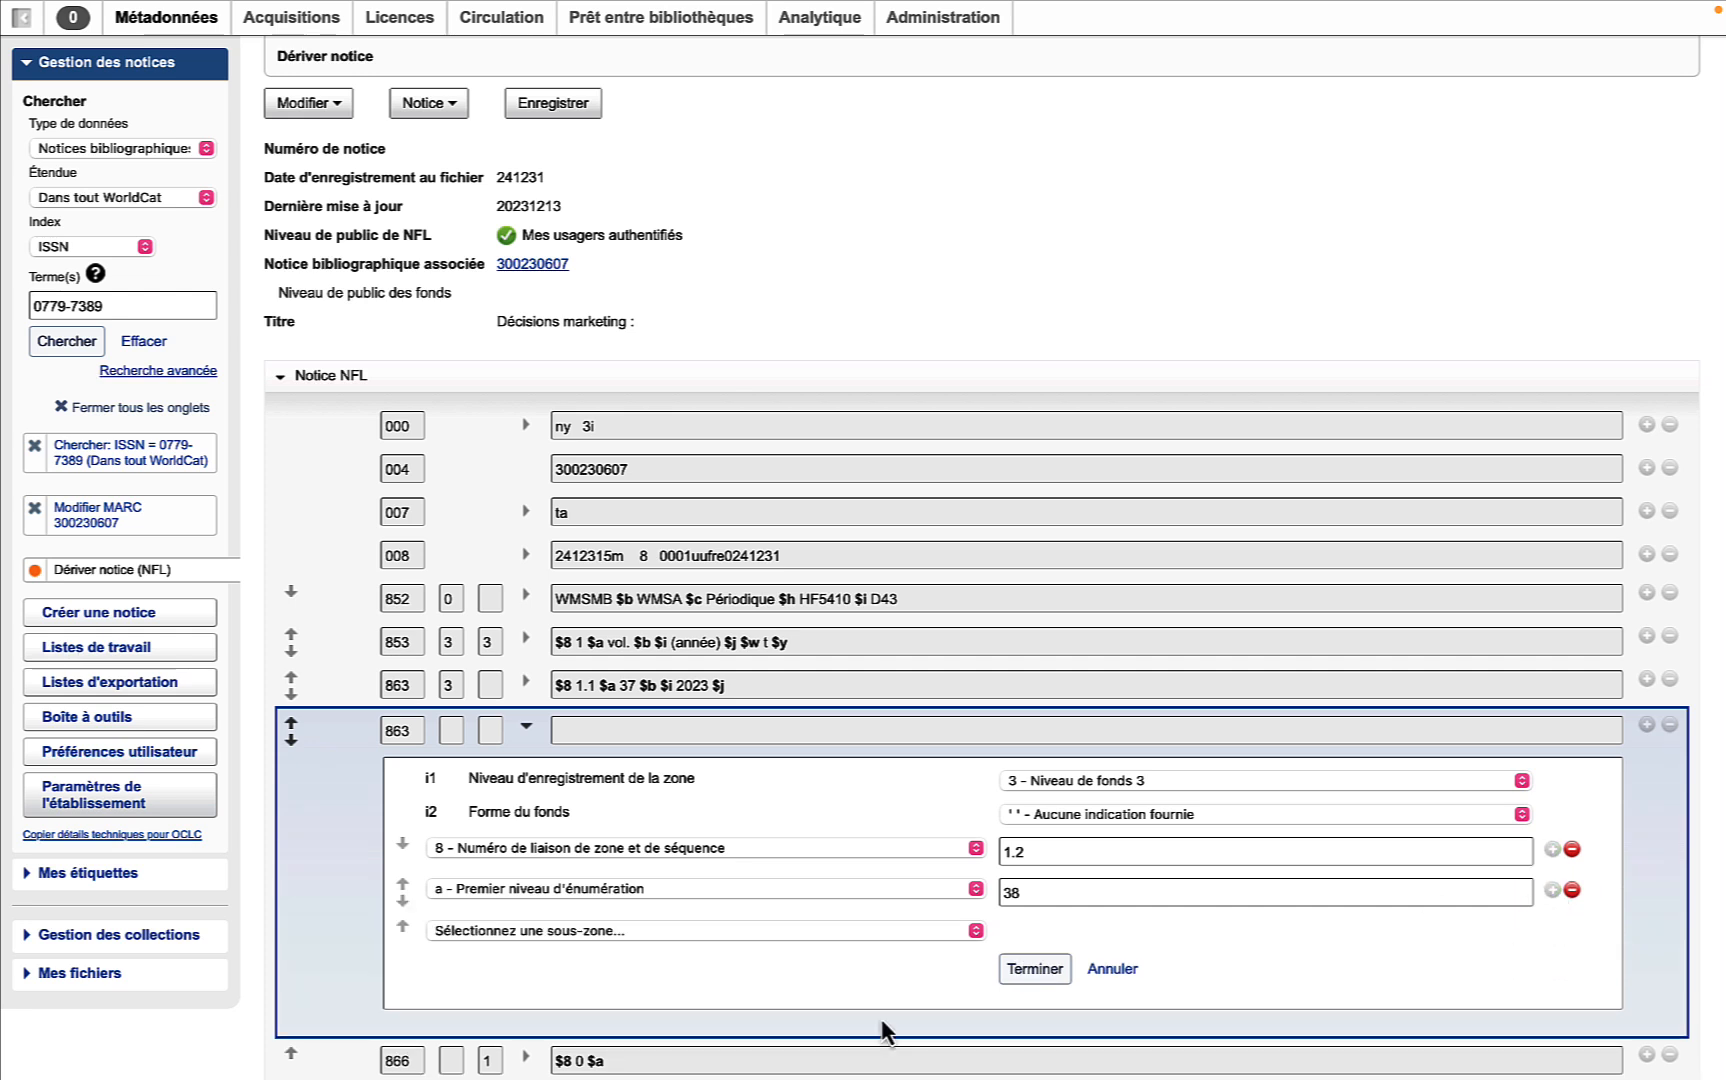
pyautogui.click(970, 932)
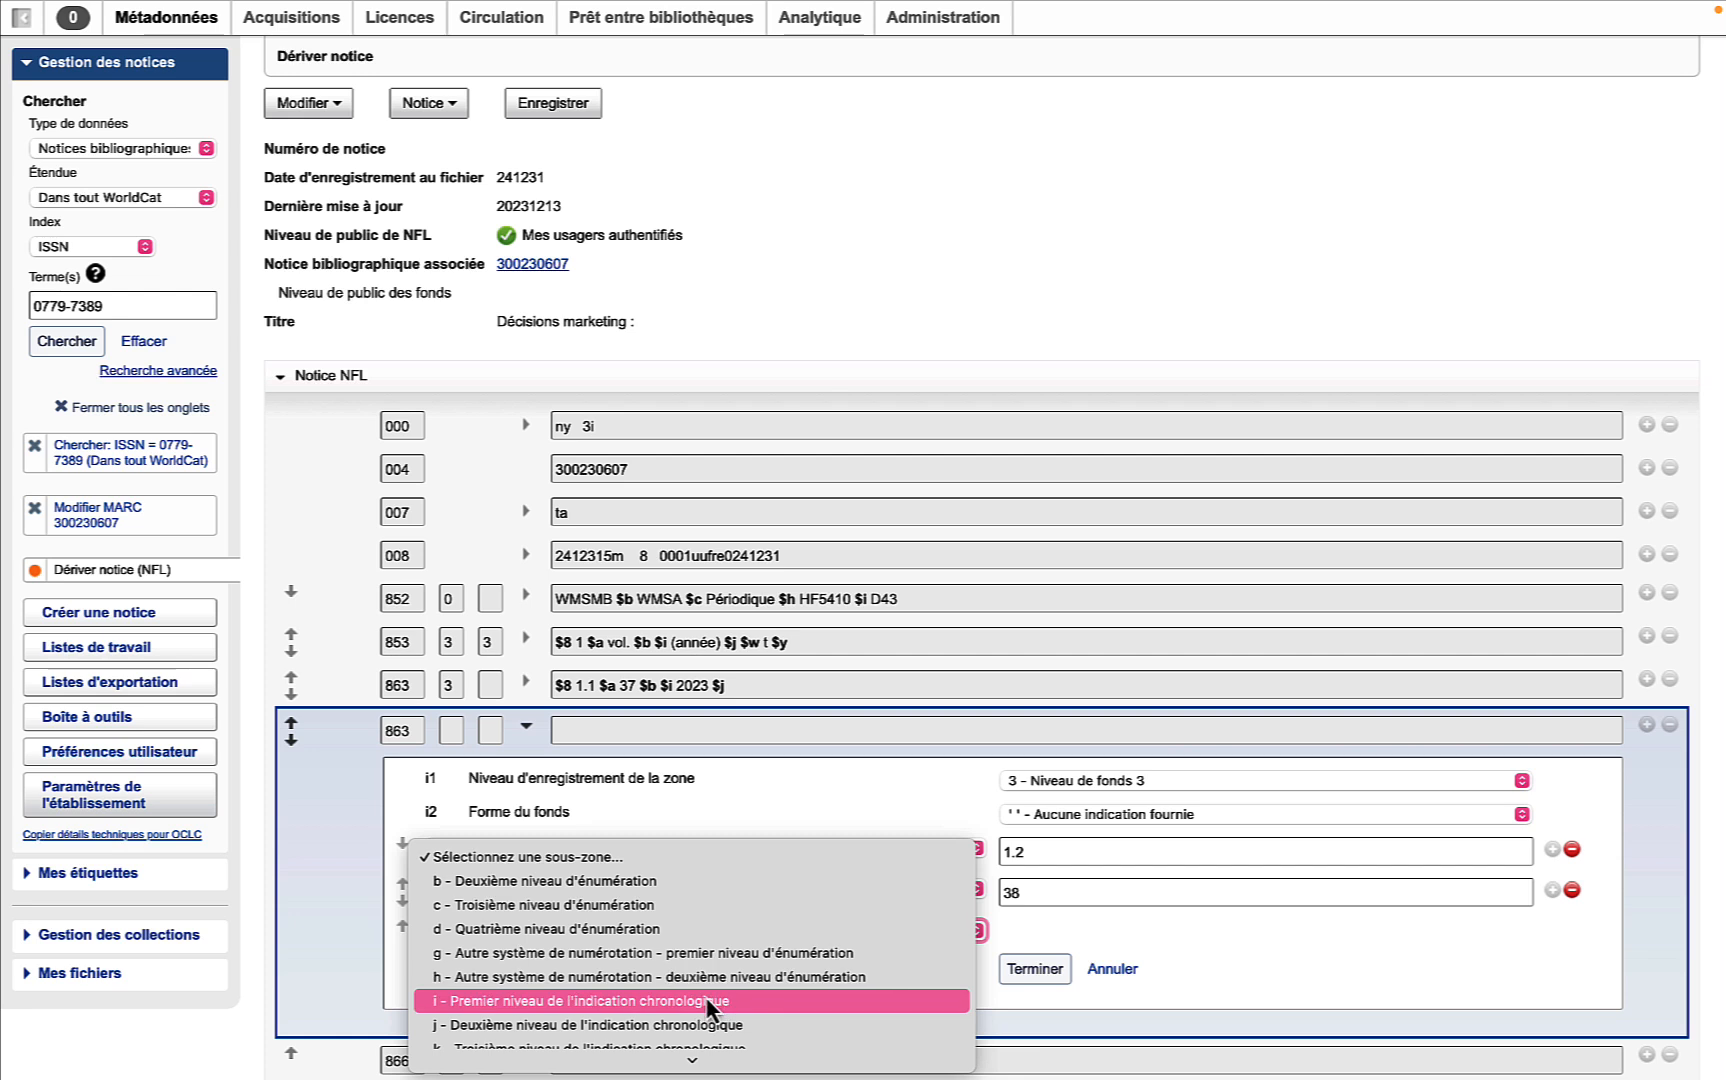
pyautogui.click(705, 1004)
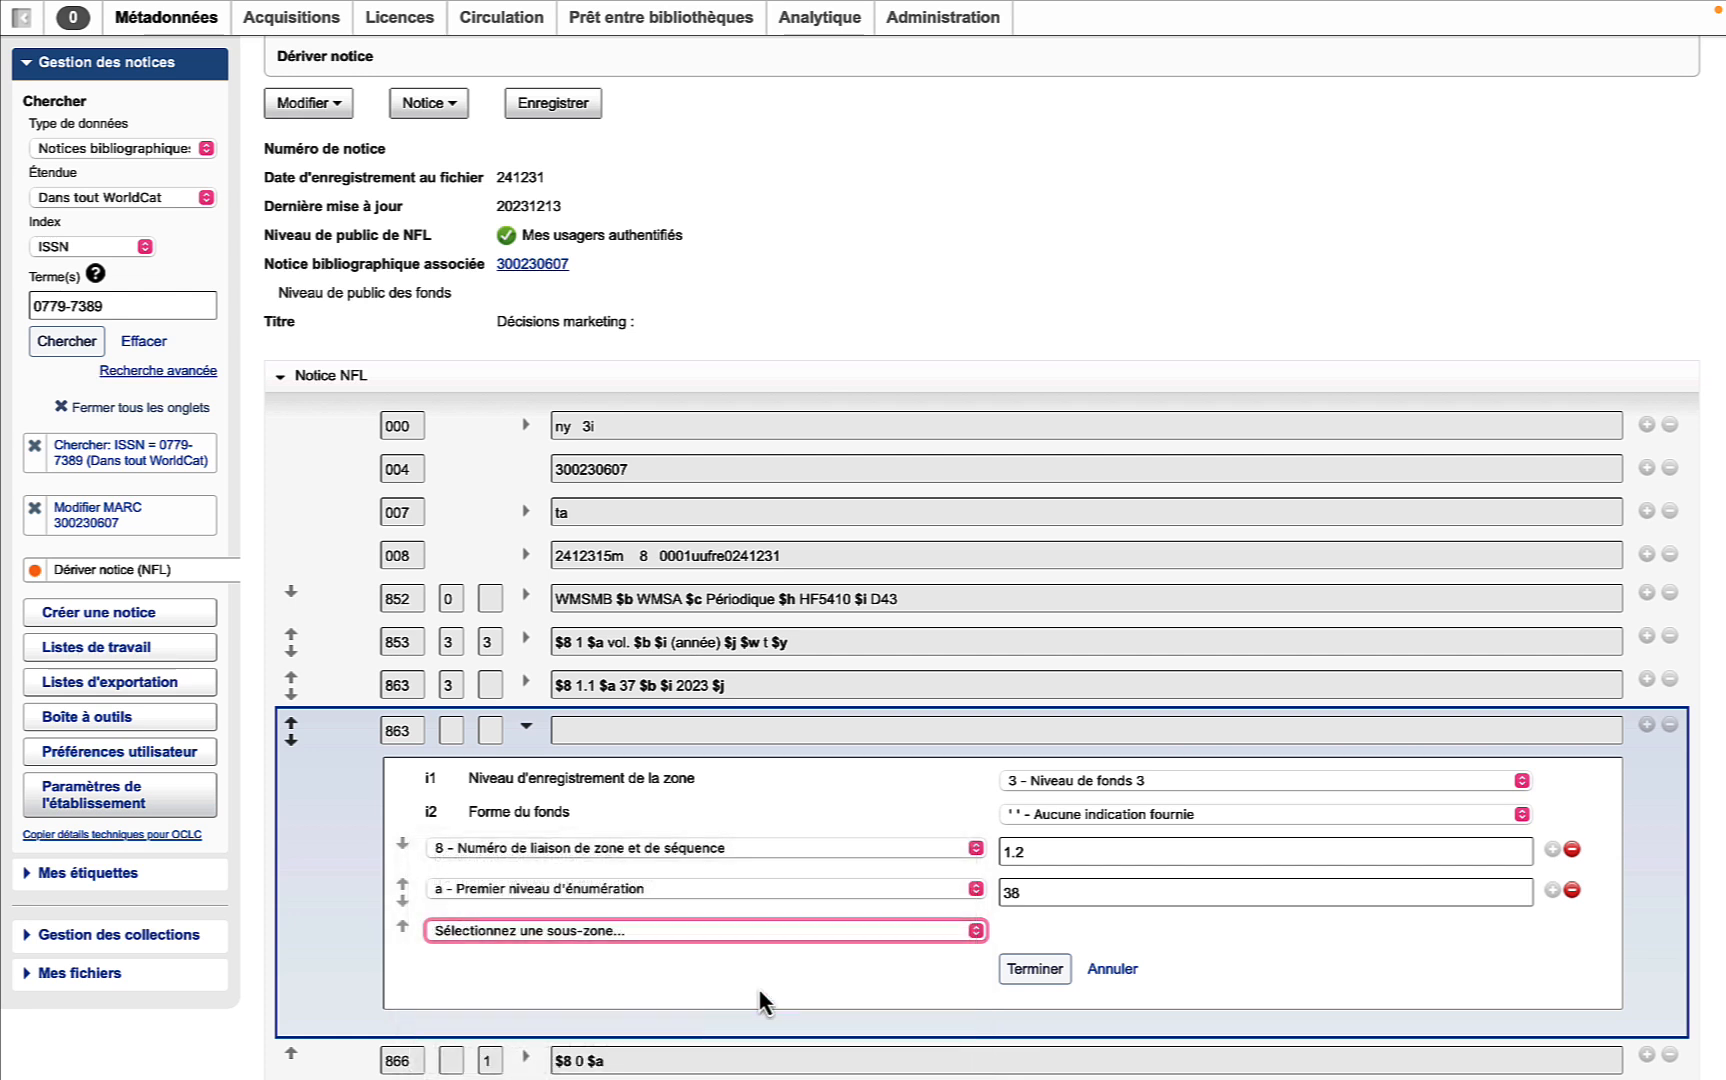
pyautogui.click(1040, 932)
pyautogui.write('2024')
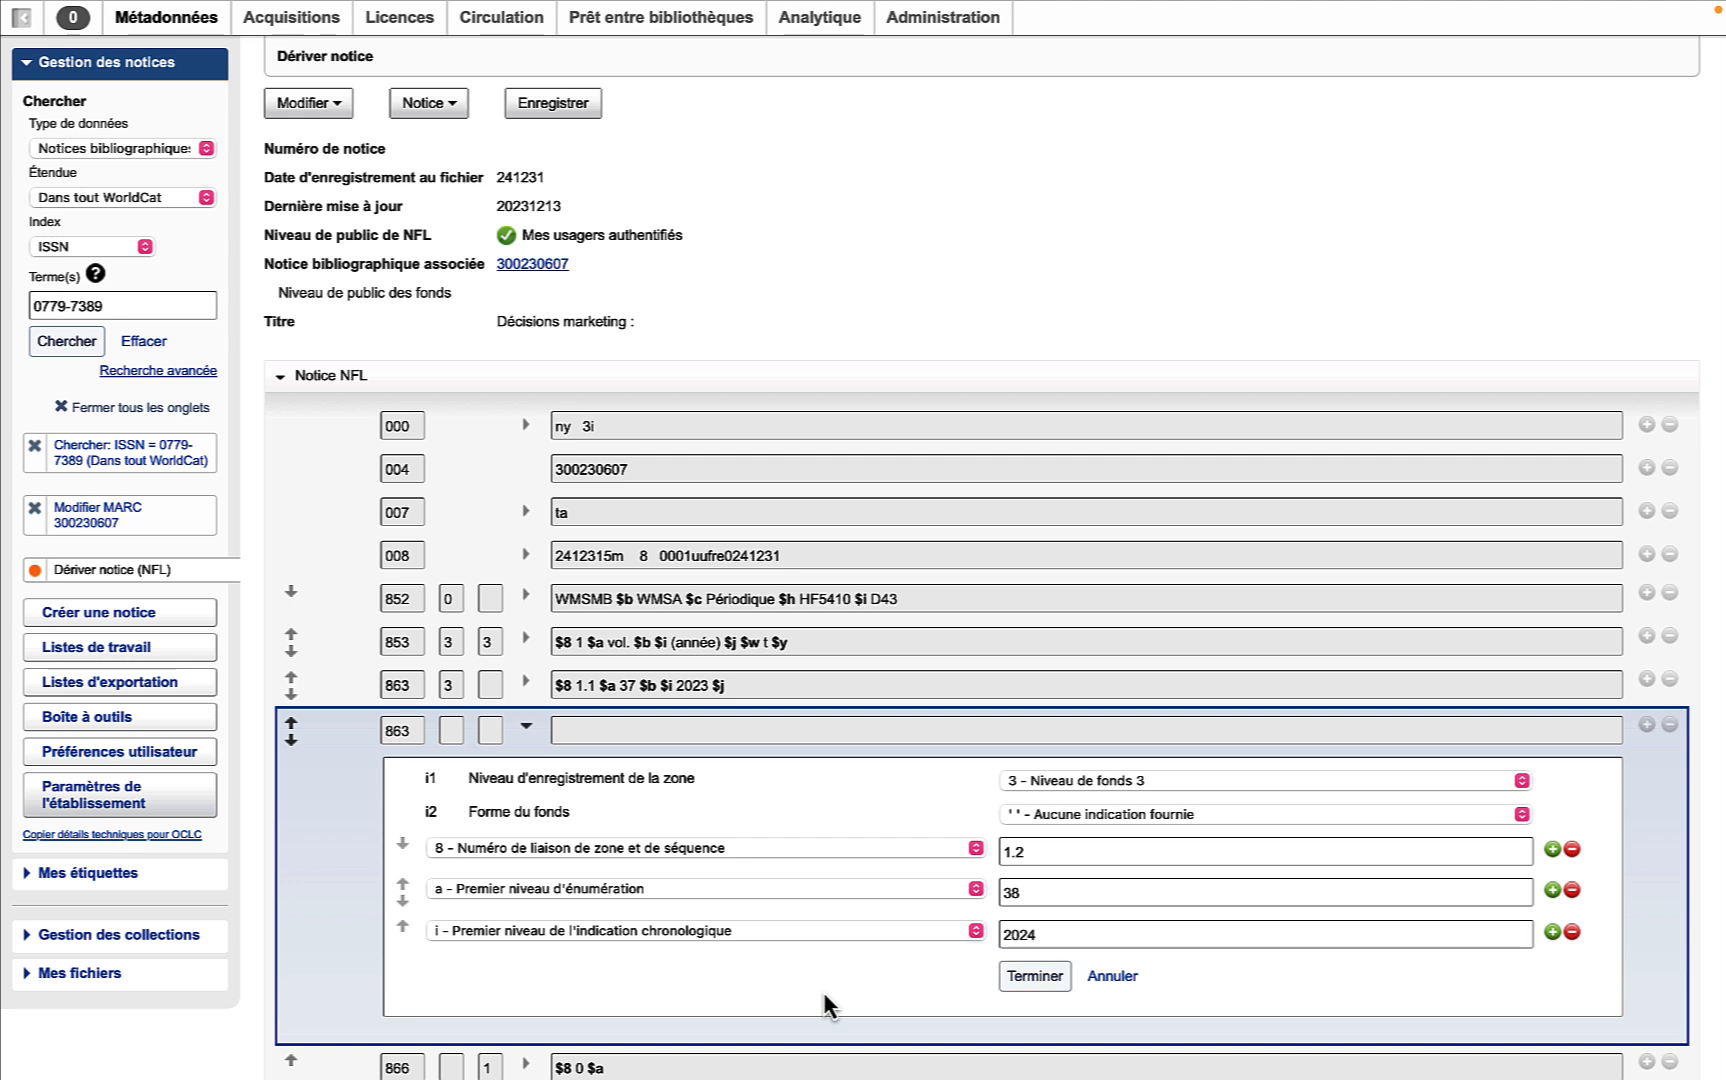
pyautogui.click(1033, 976)
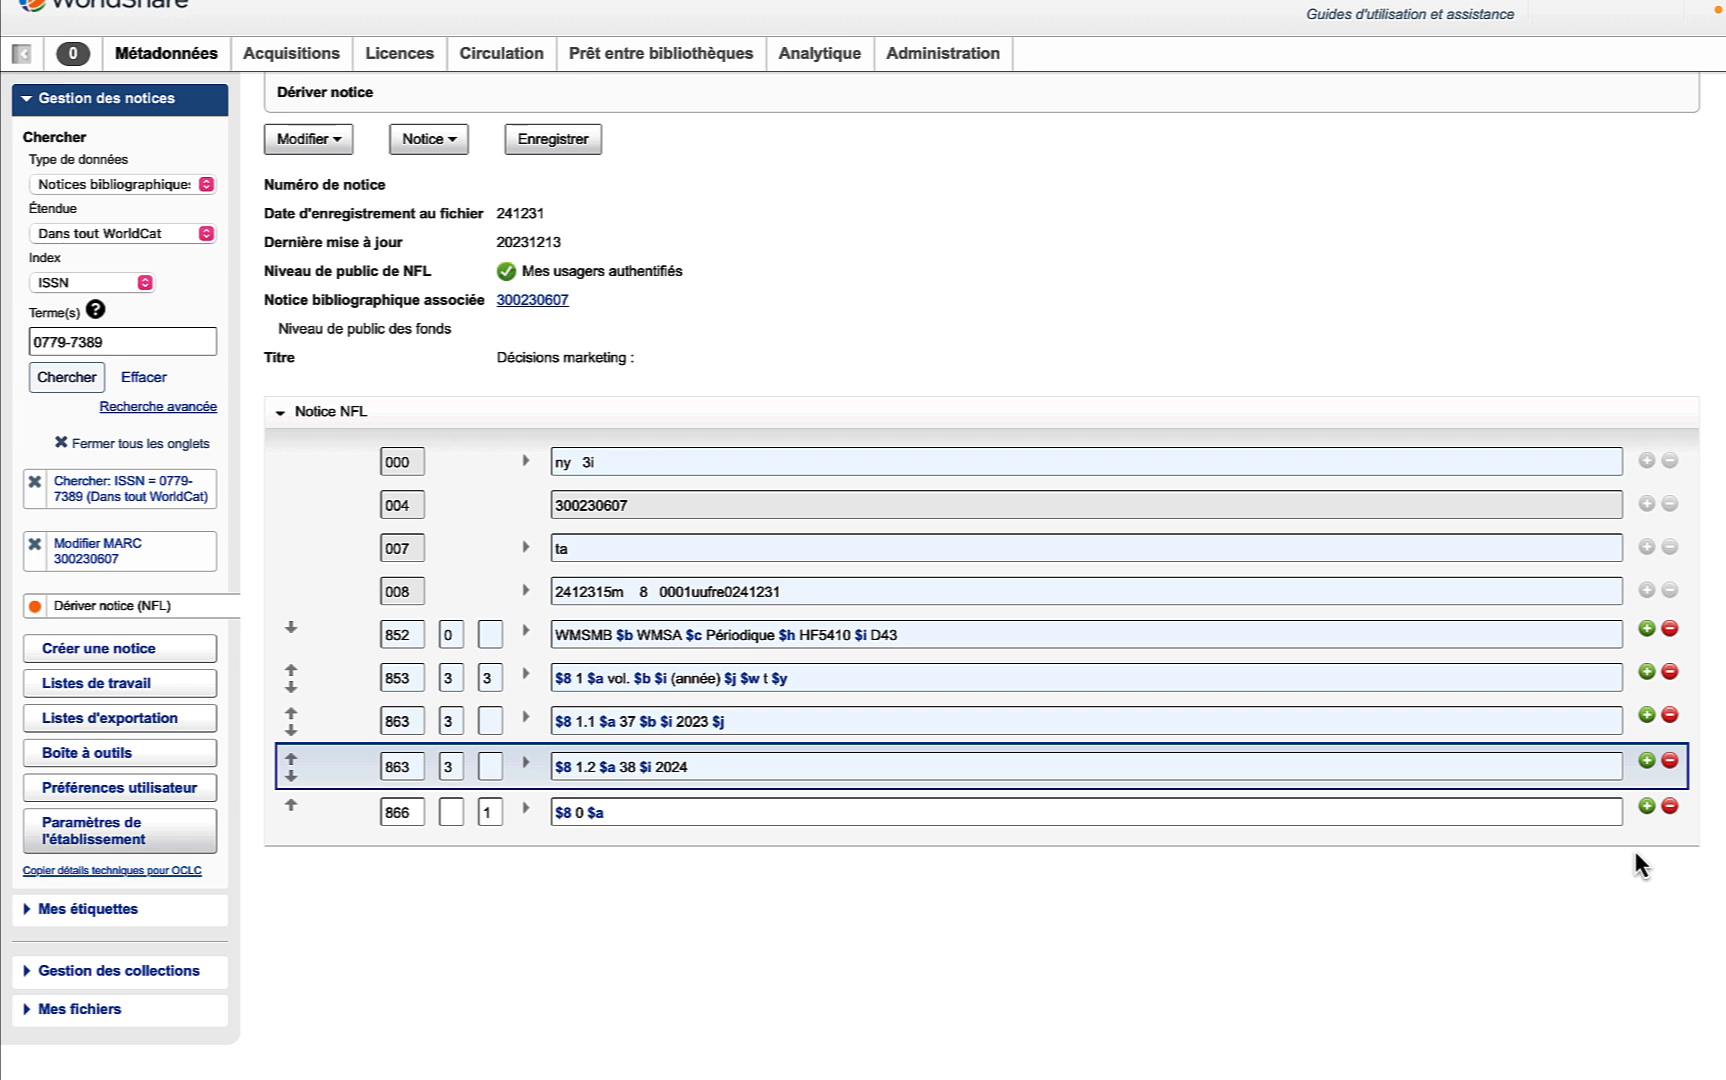
# Step: Add a field 876 below the second field 863 and open its subfields for editing
pyautogui.click(1646, 760)
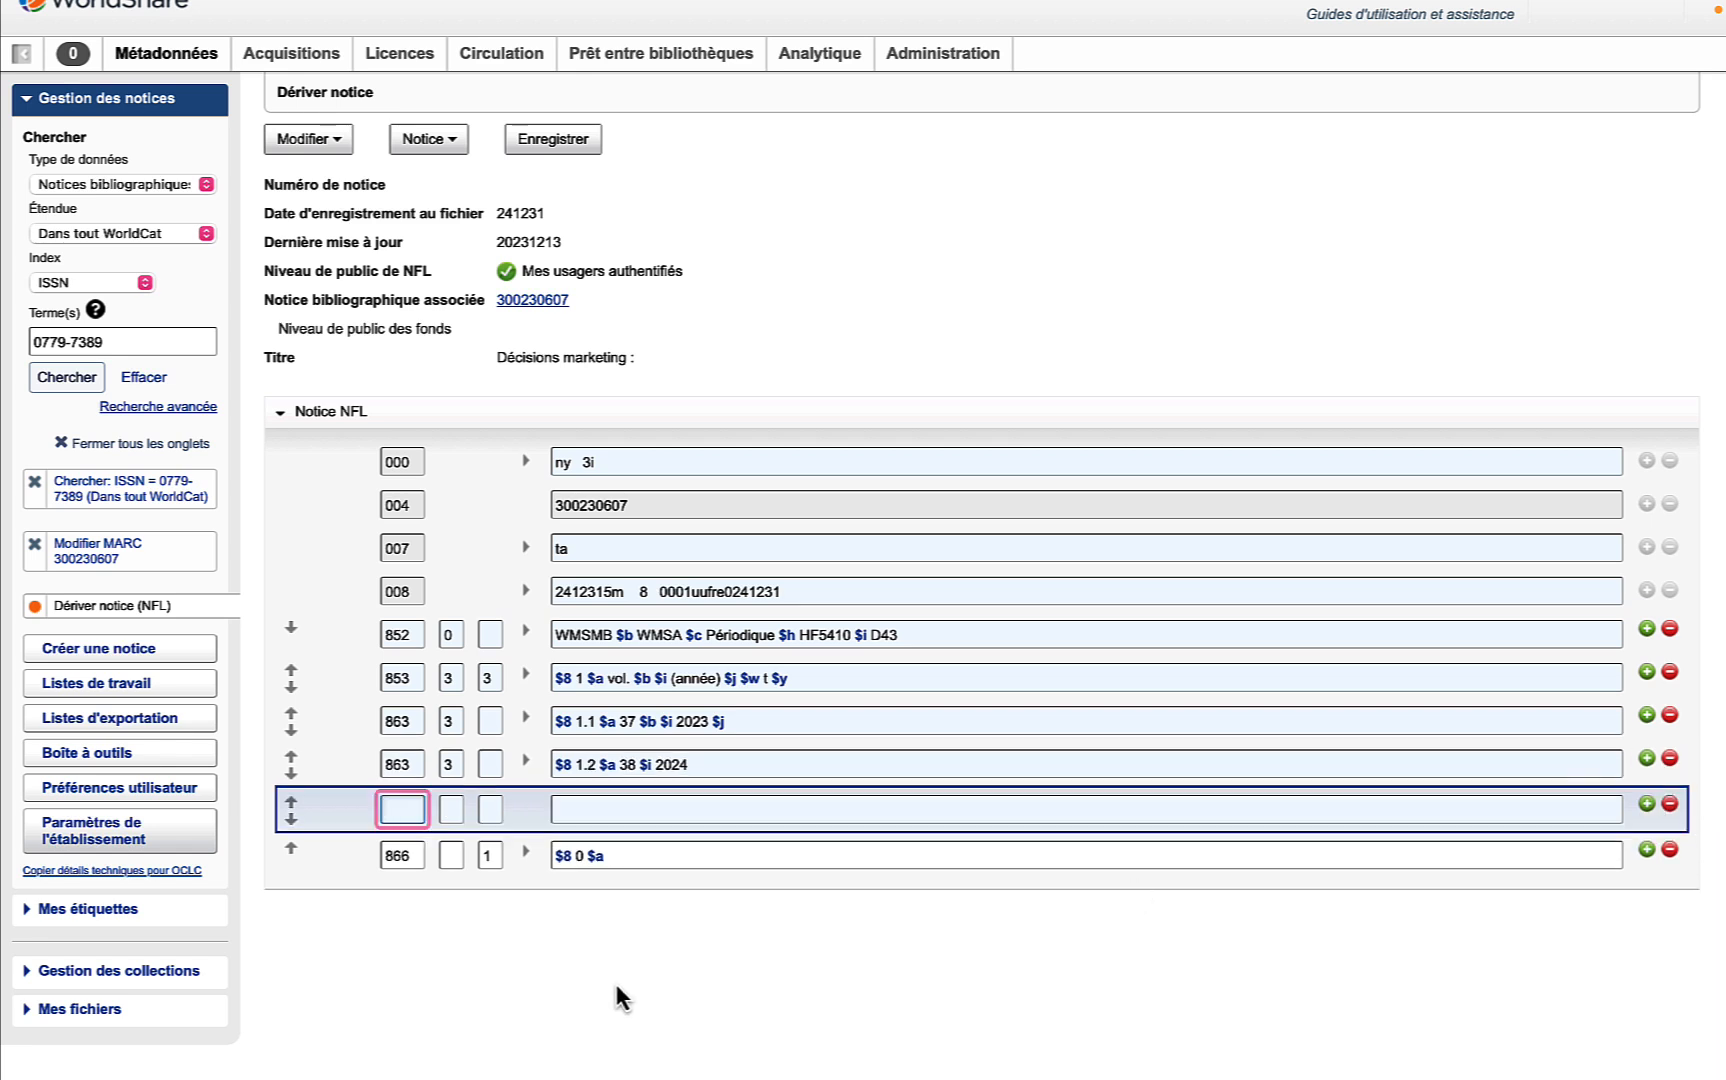
pyautogui.write('876')
pyautogui.click(507, 947)
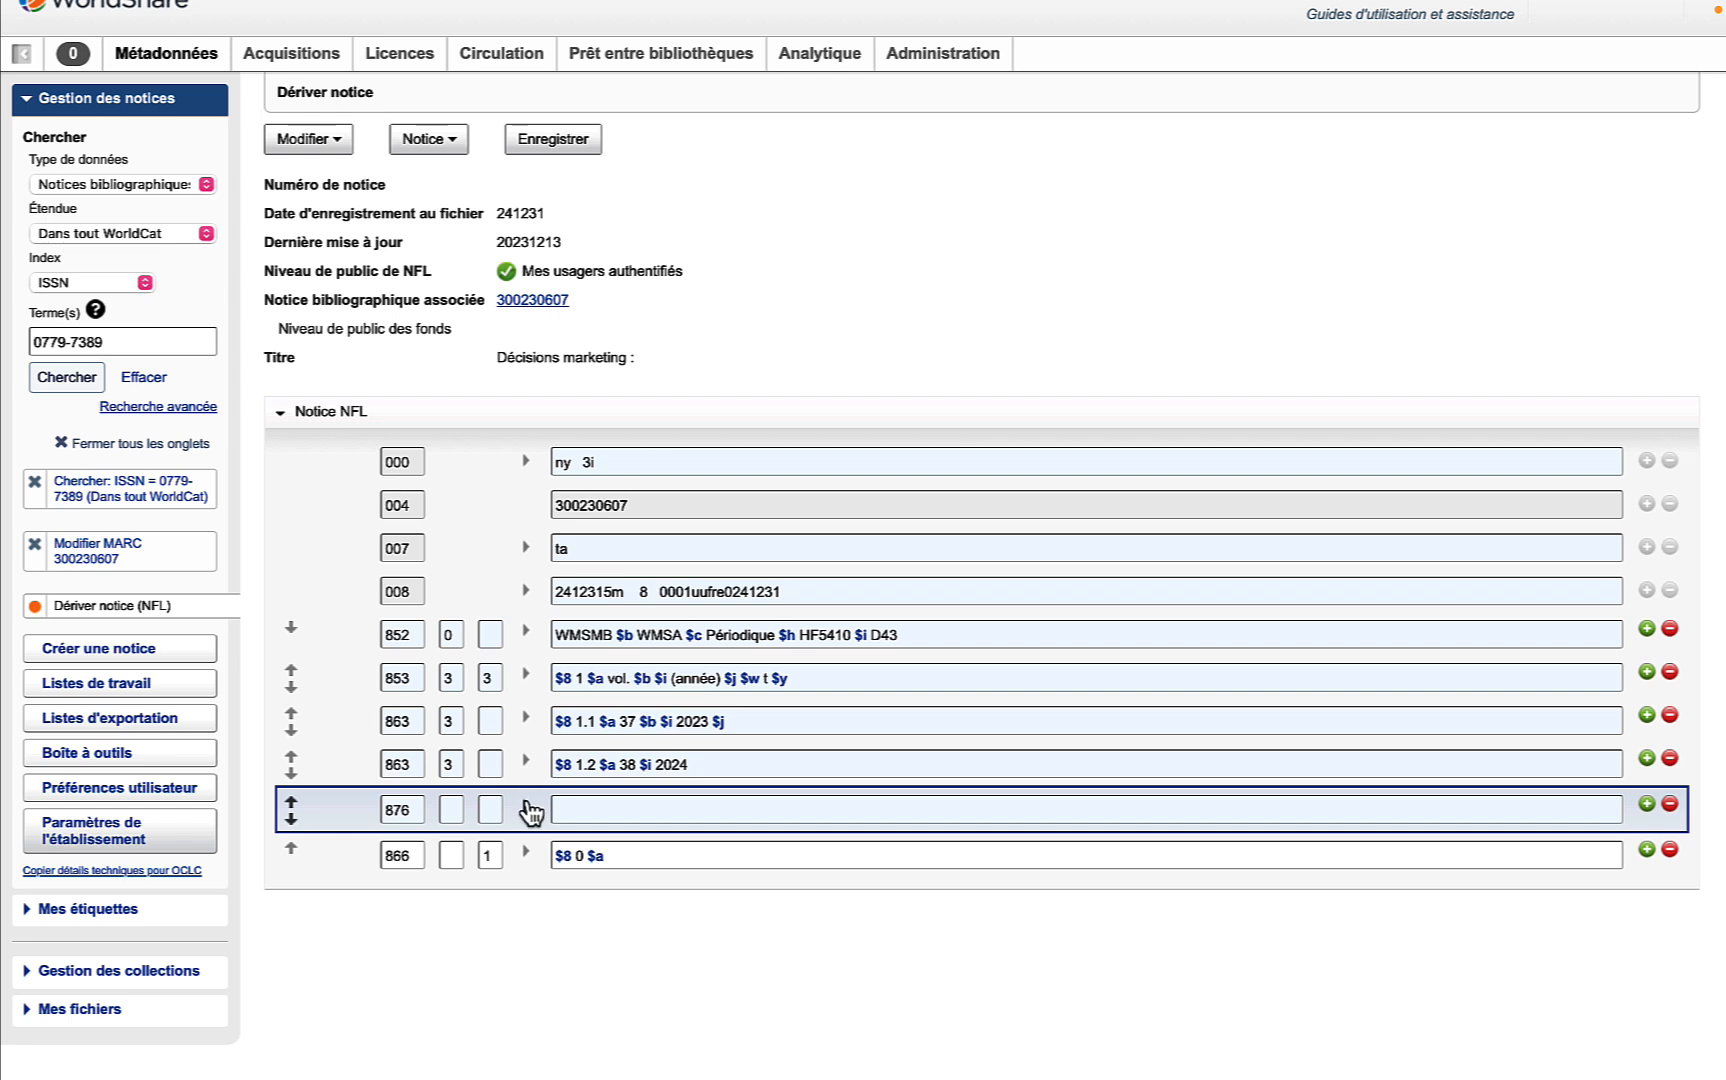
pyautogui.click(526, 806)
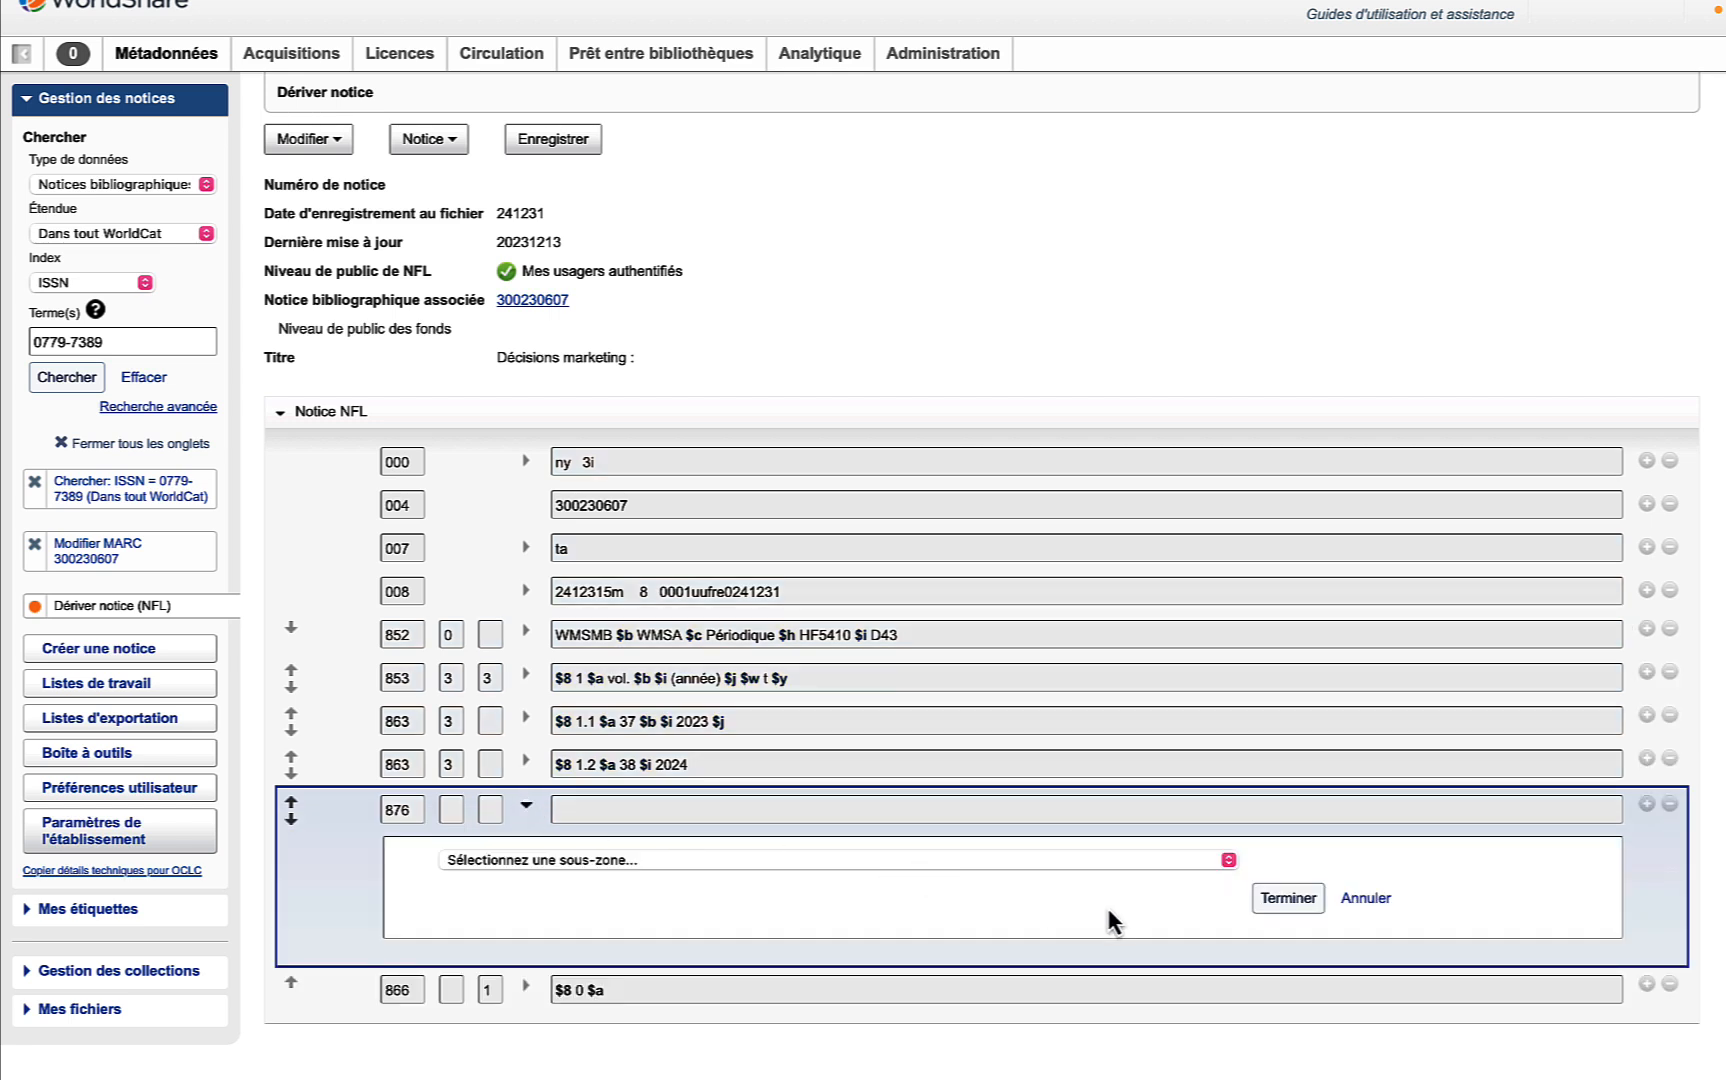
# Step: In the first field 876, add subfield "8 - Numéro de liaison de zone et de séquence" with the value 1.1
pyautogui.click(1228, 861)
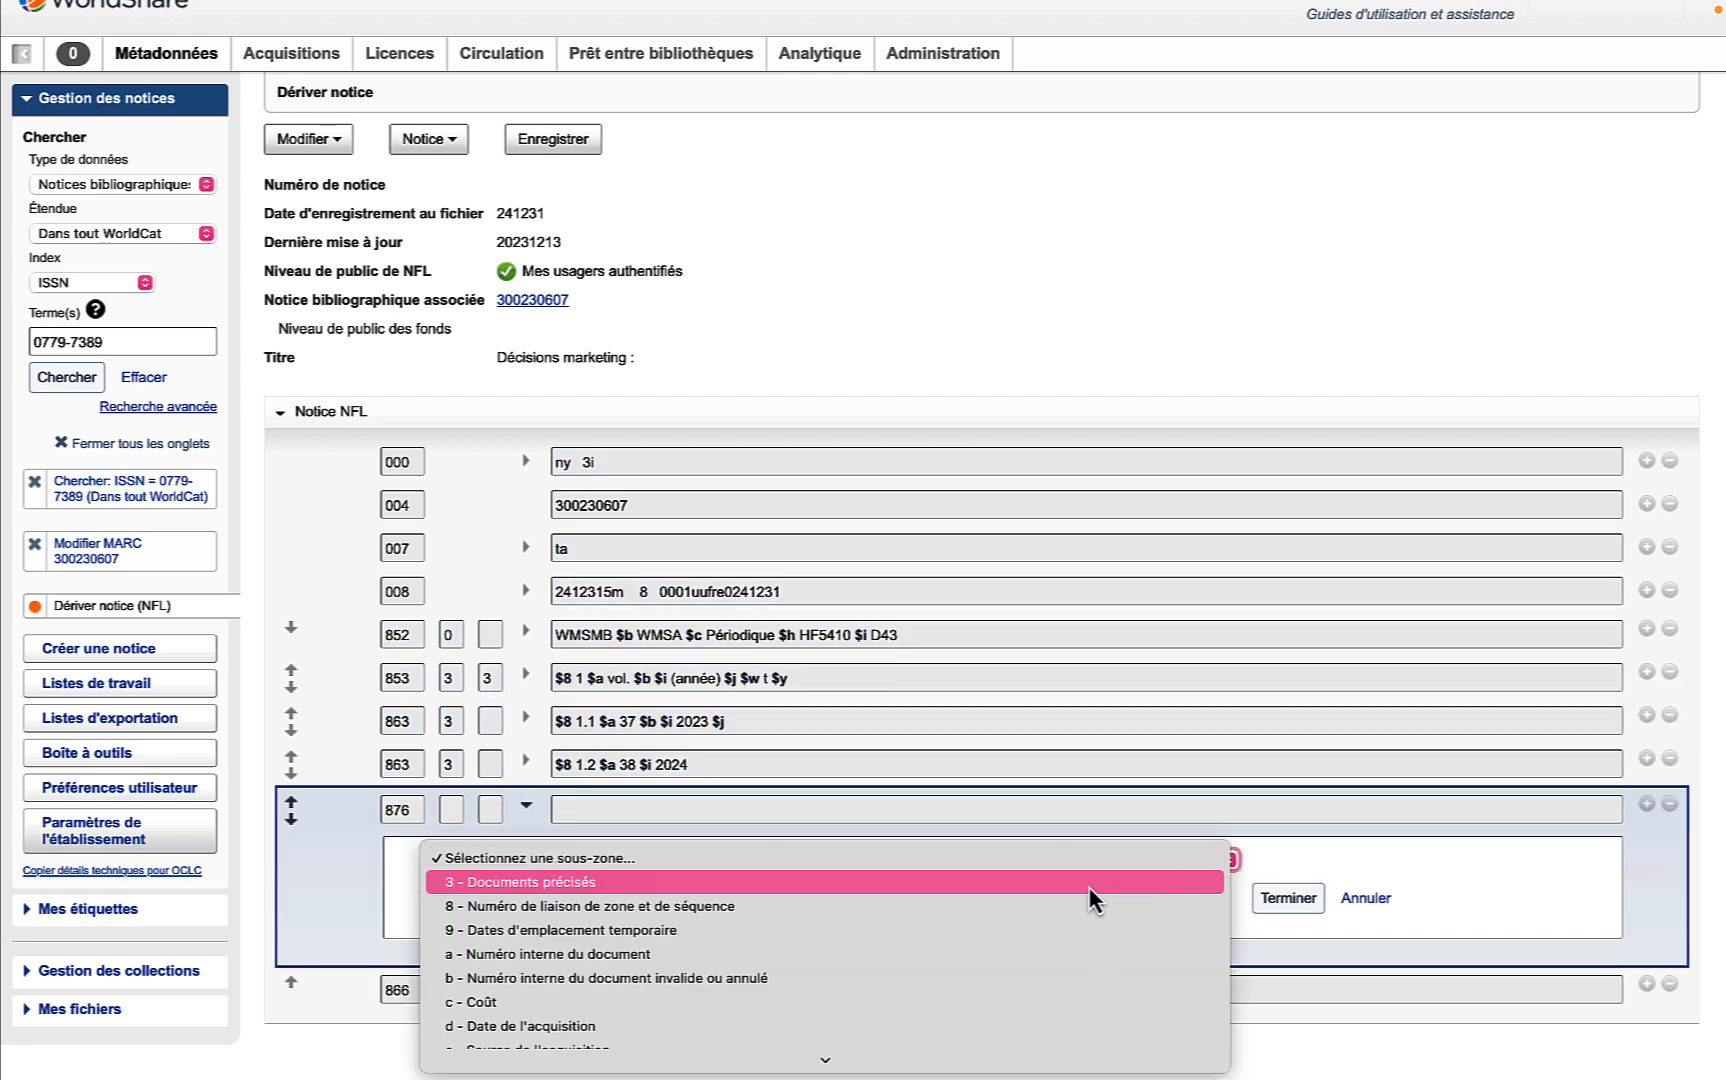
pyautogui.click(1060, 905)
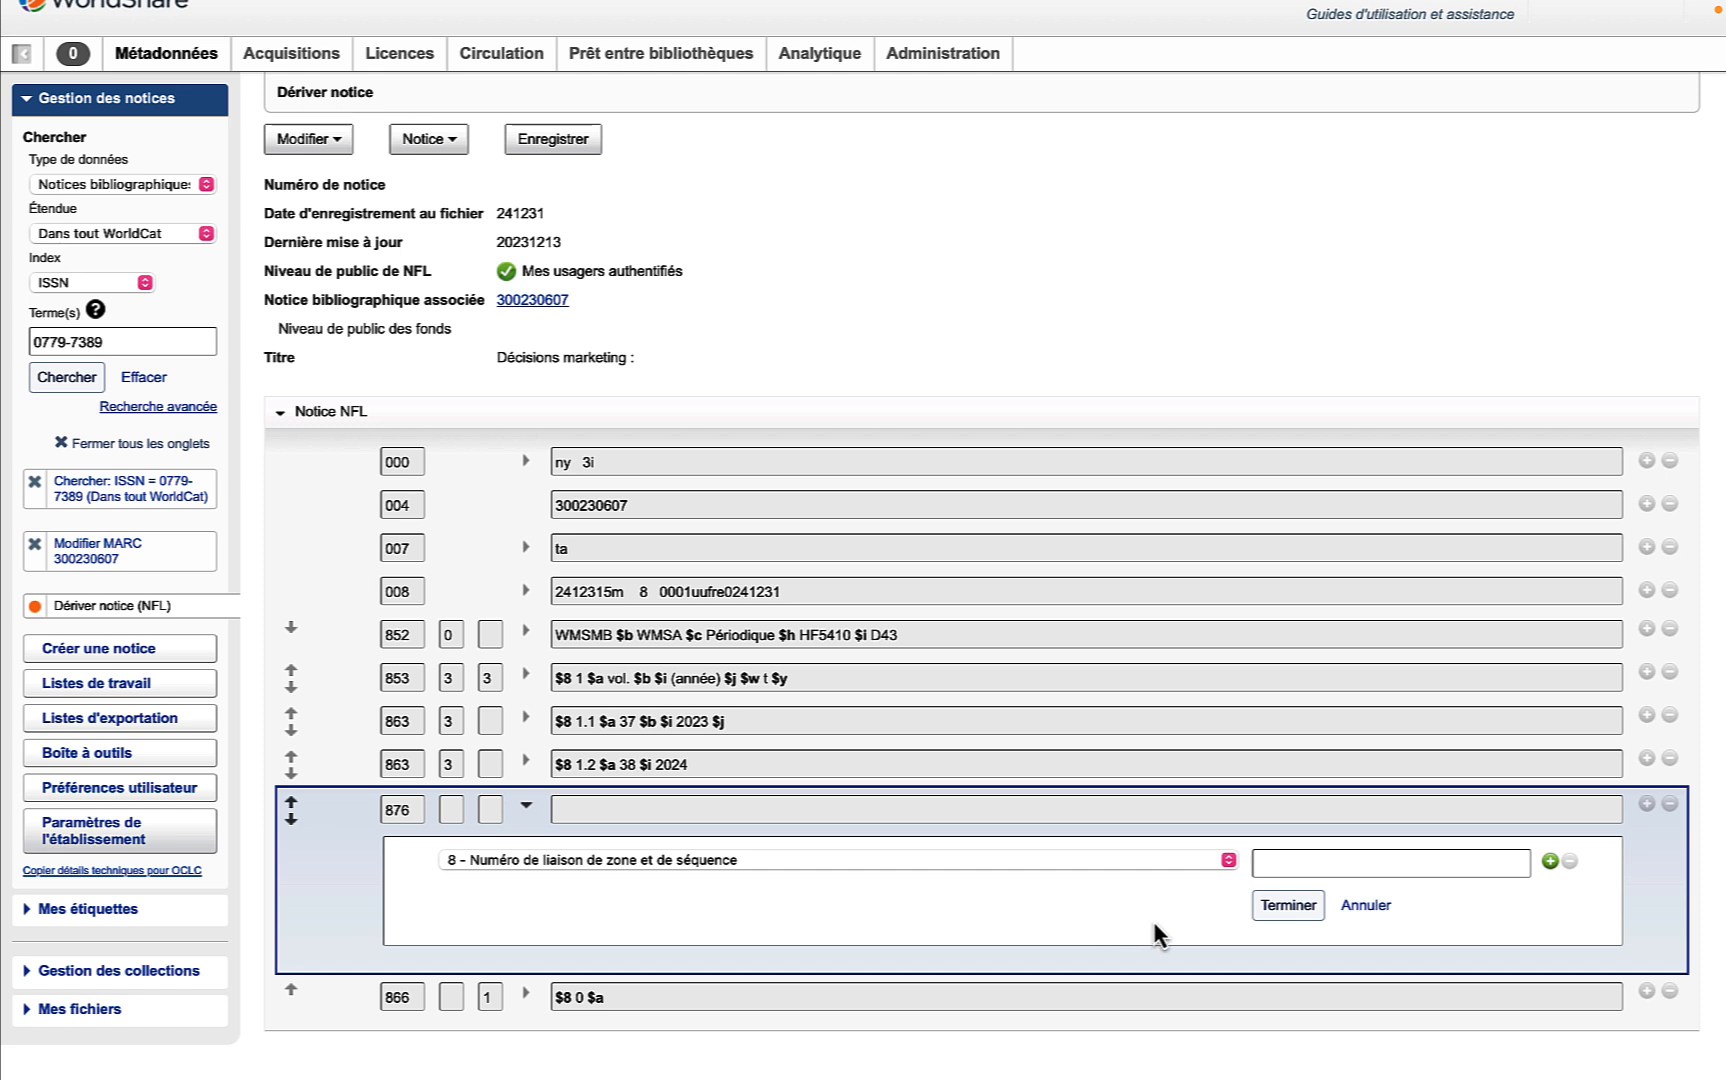
pyautogui.click(1316, 864)
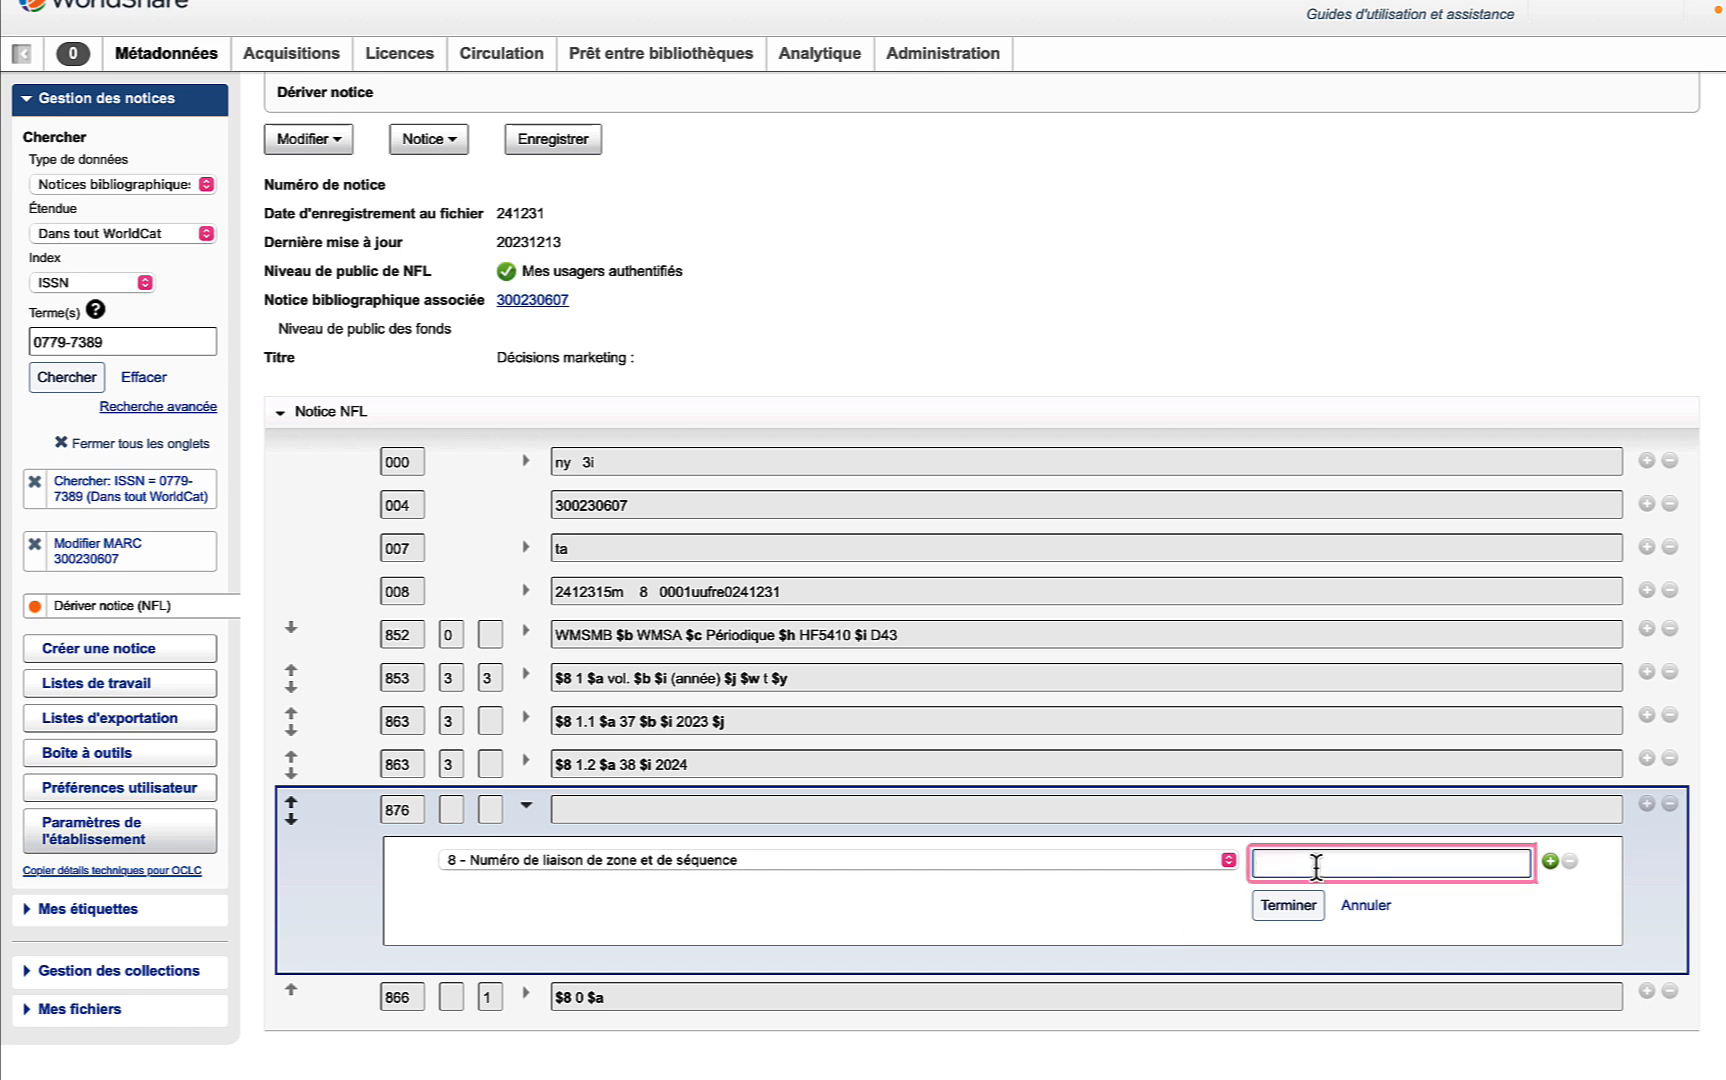
pyautogui.write('1.1')
pyautogui.click(946, 925)
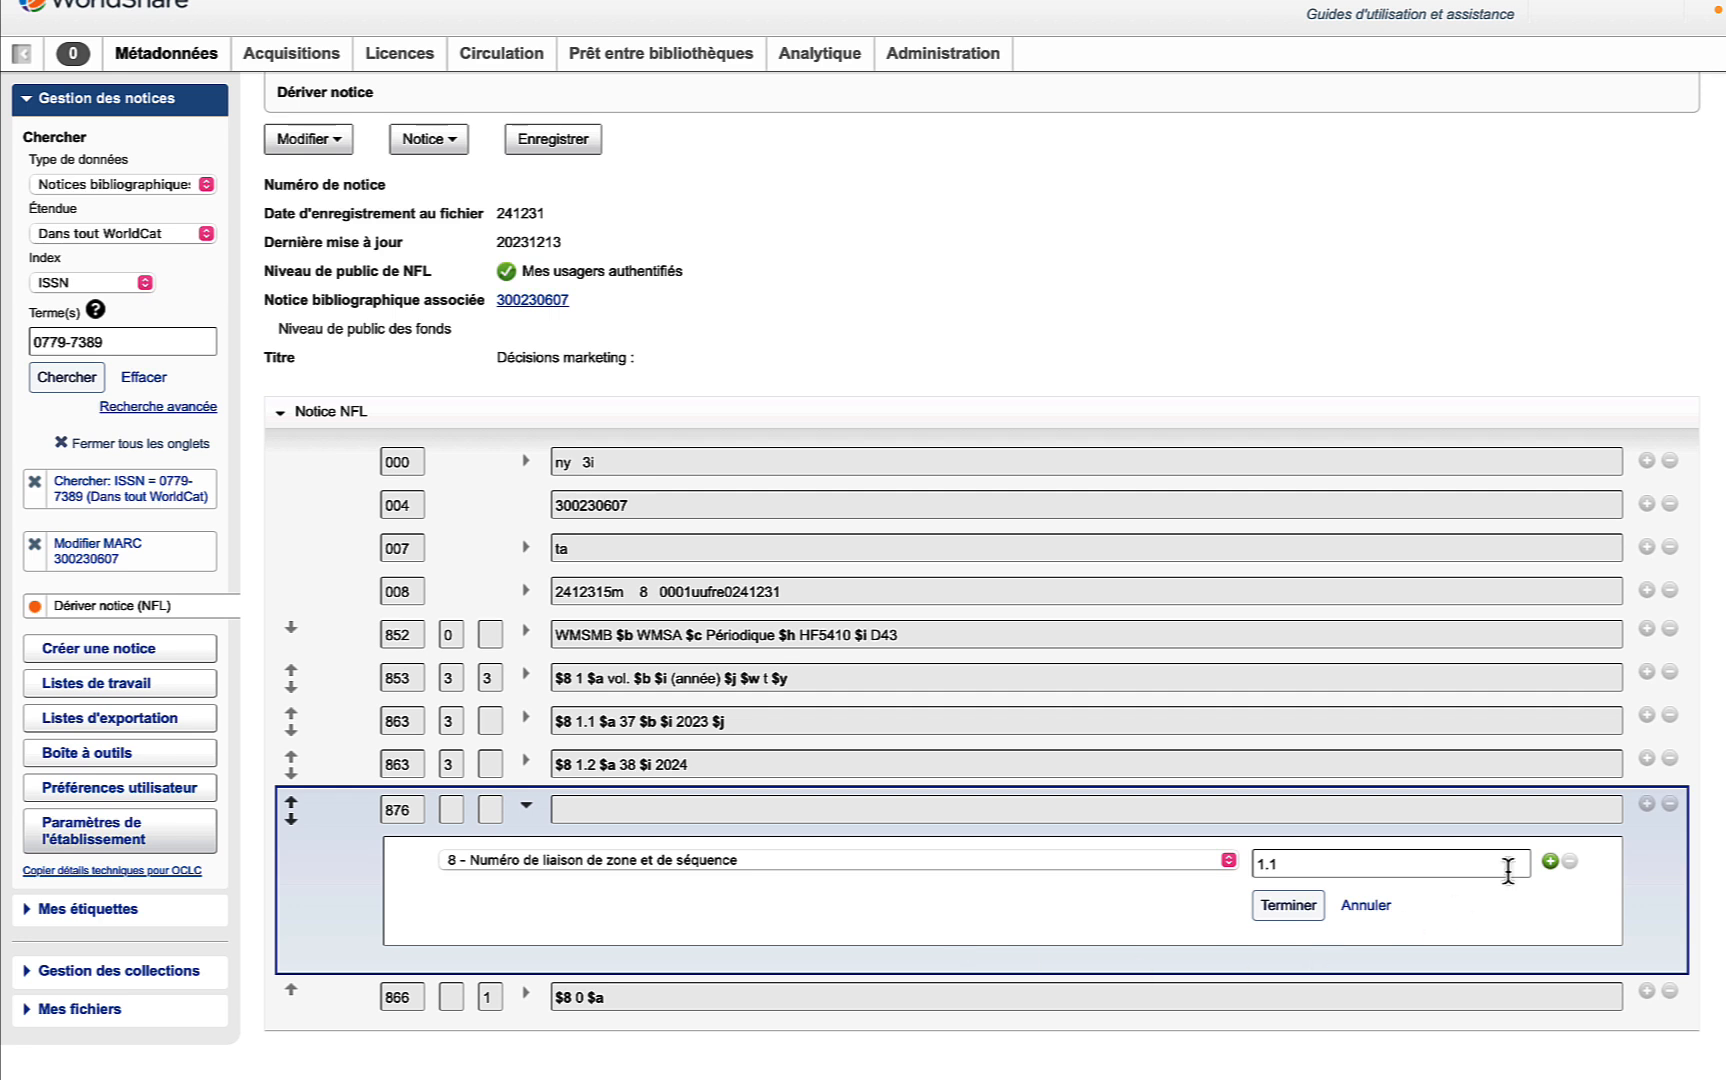
pyautogui.click(1550, 861)
pyautogui.scroll(-1, 1042, 947)
pyautogui.scroll(1, 1042, 947)
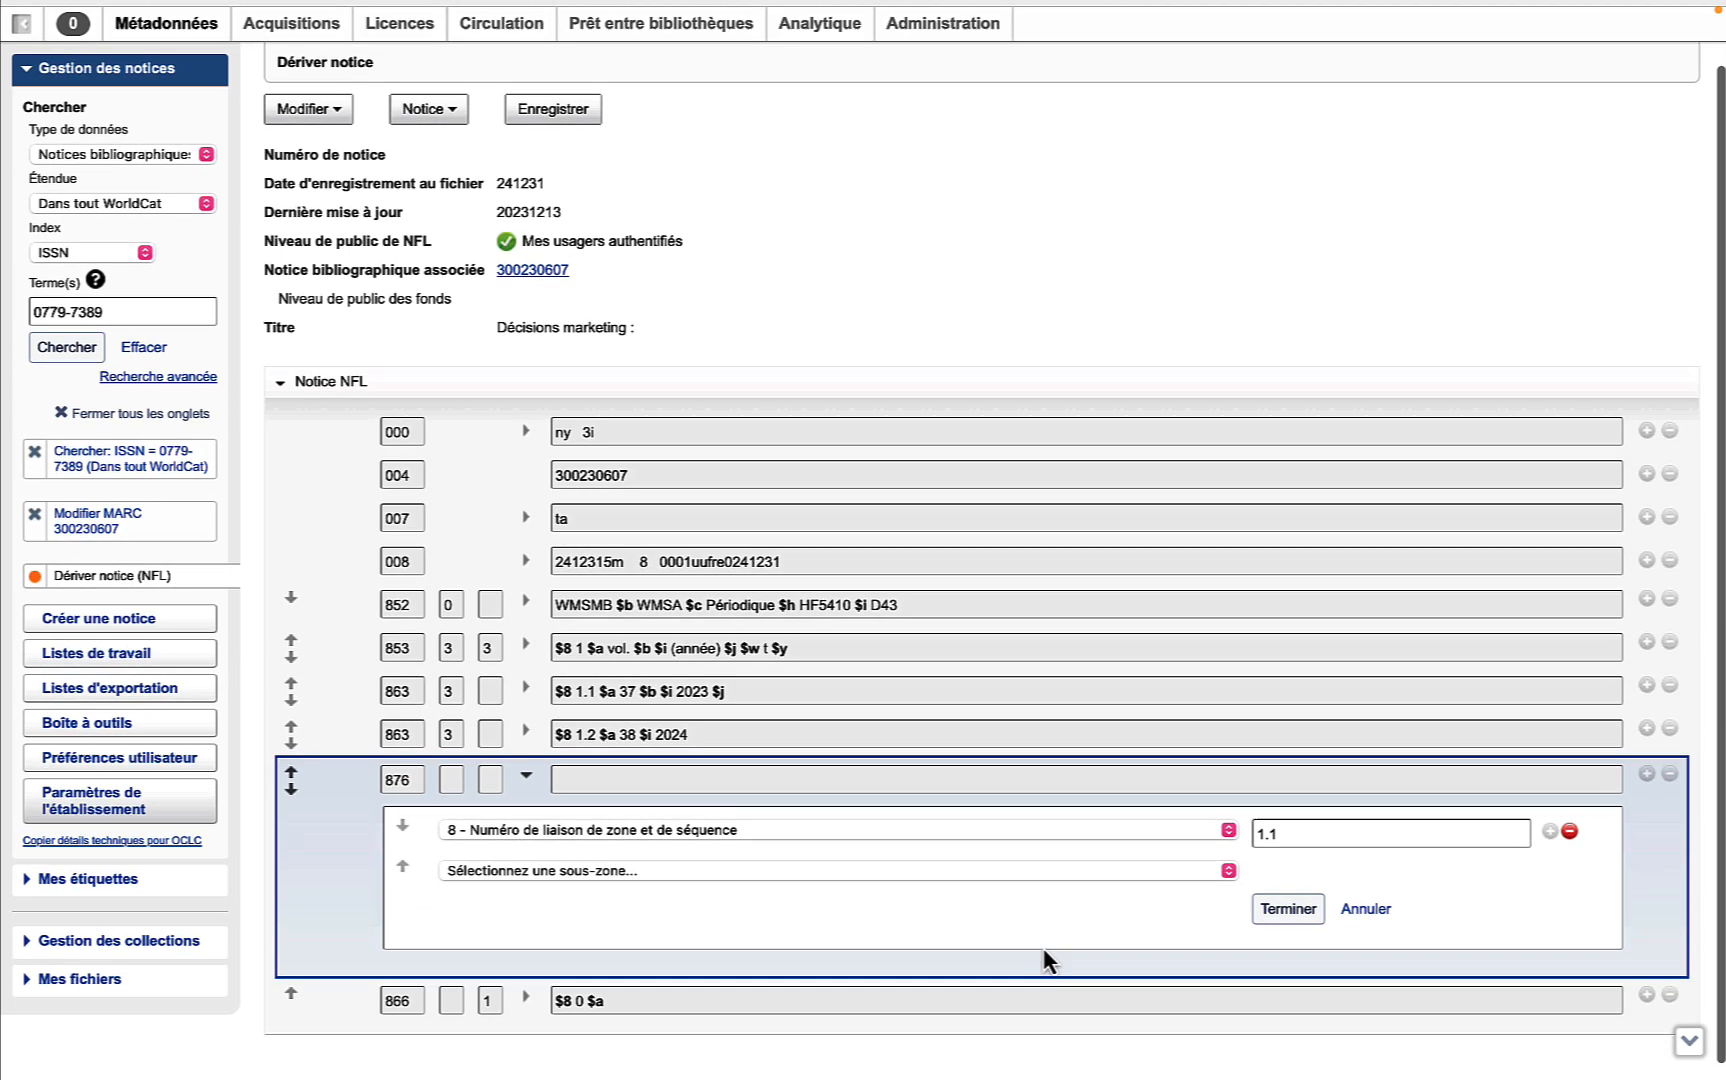
pyautogui.click(1226, 900)
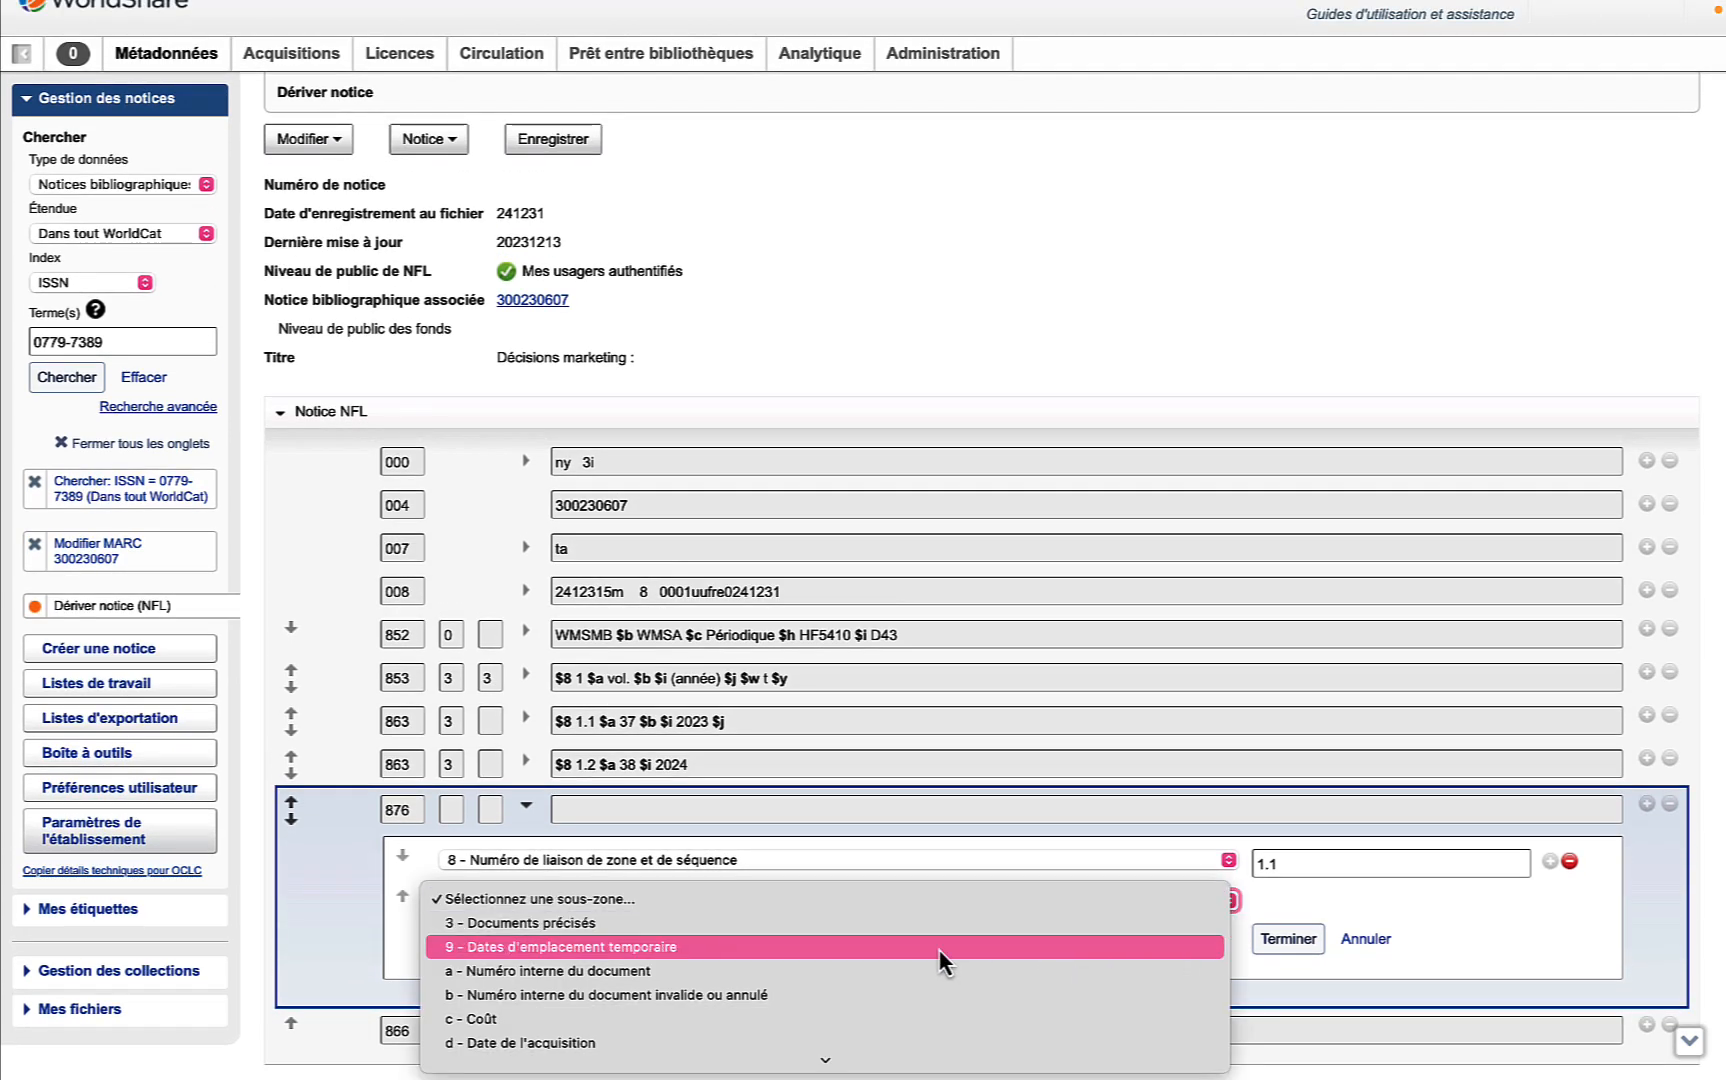
pyautogui.scroll(-1, 940, 960)
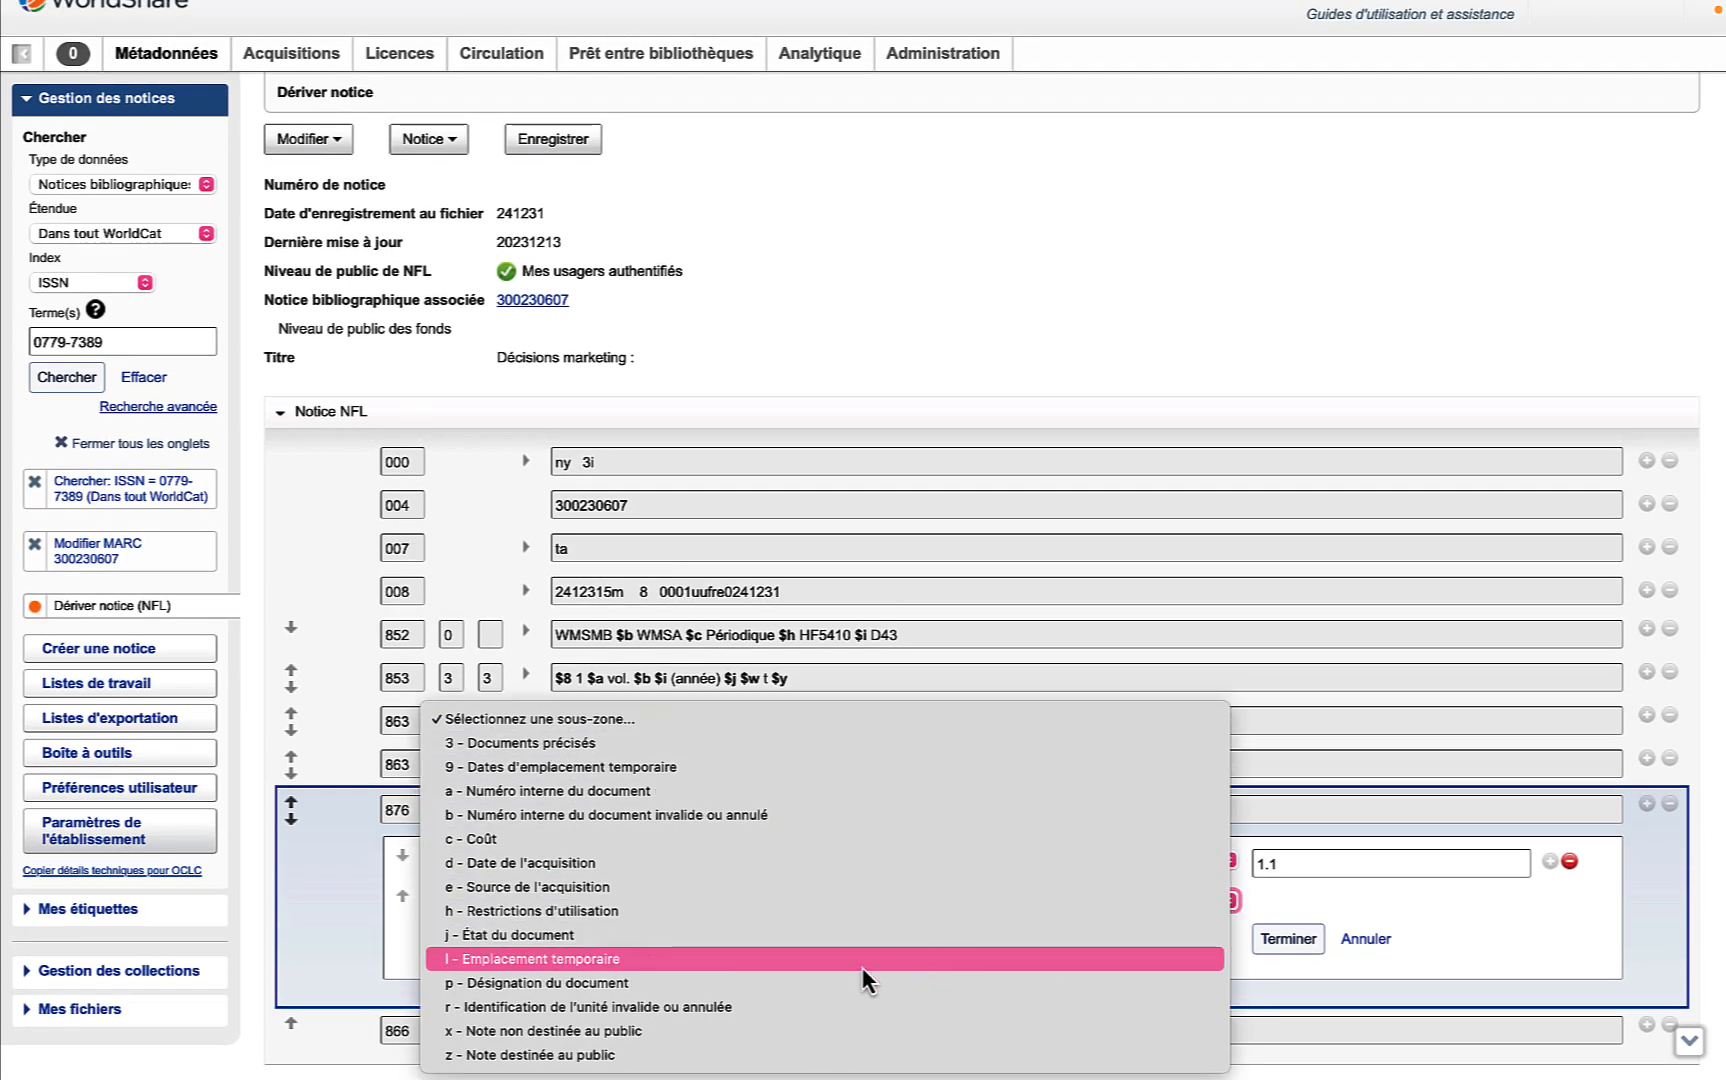
pyautogui.click(783, 982)
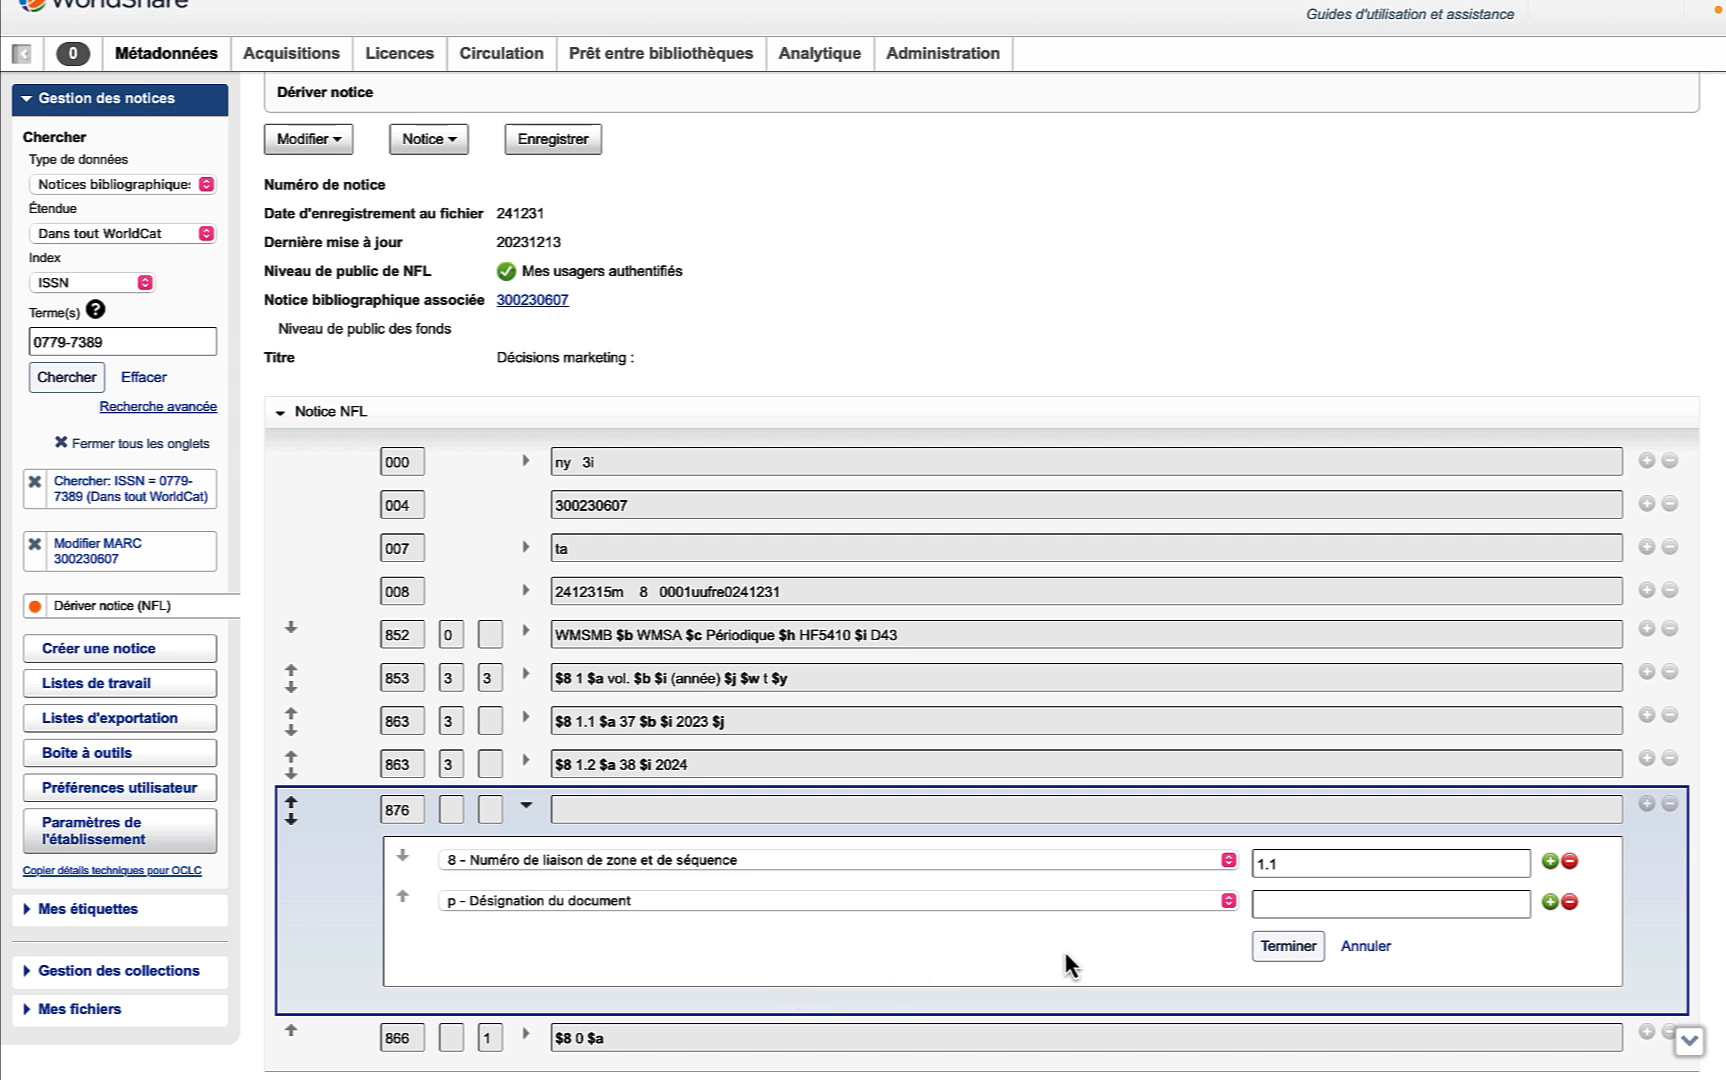
pyautogui.click(1280, 904)
pyautogui.write('X8373641574')
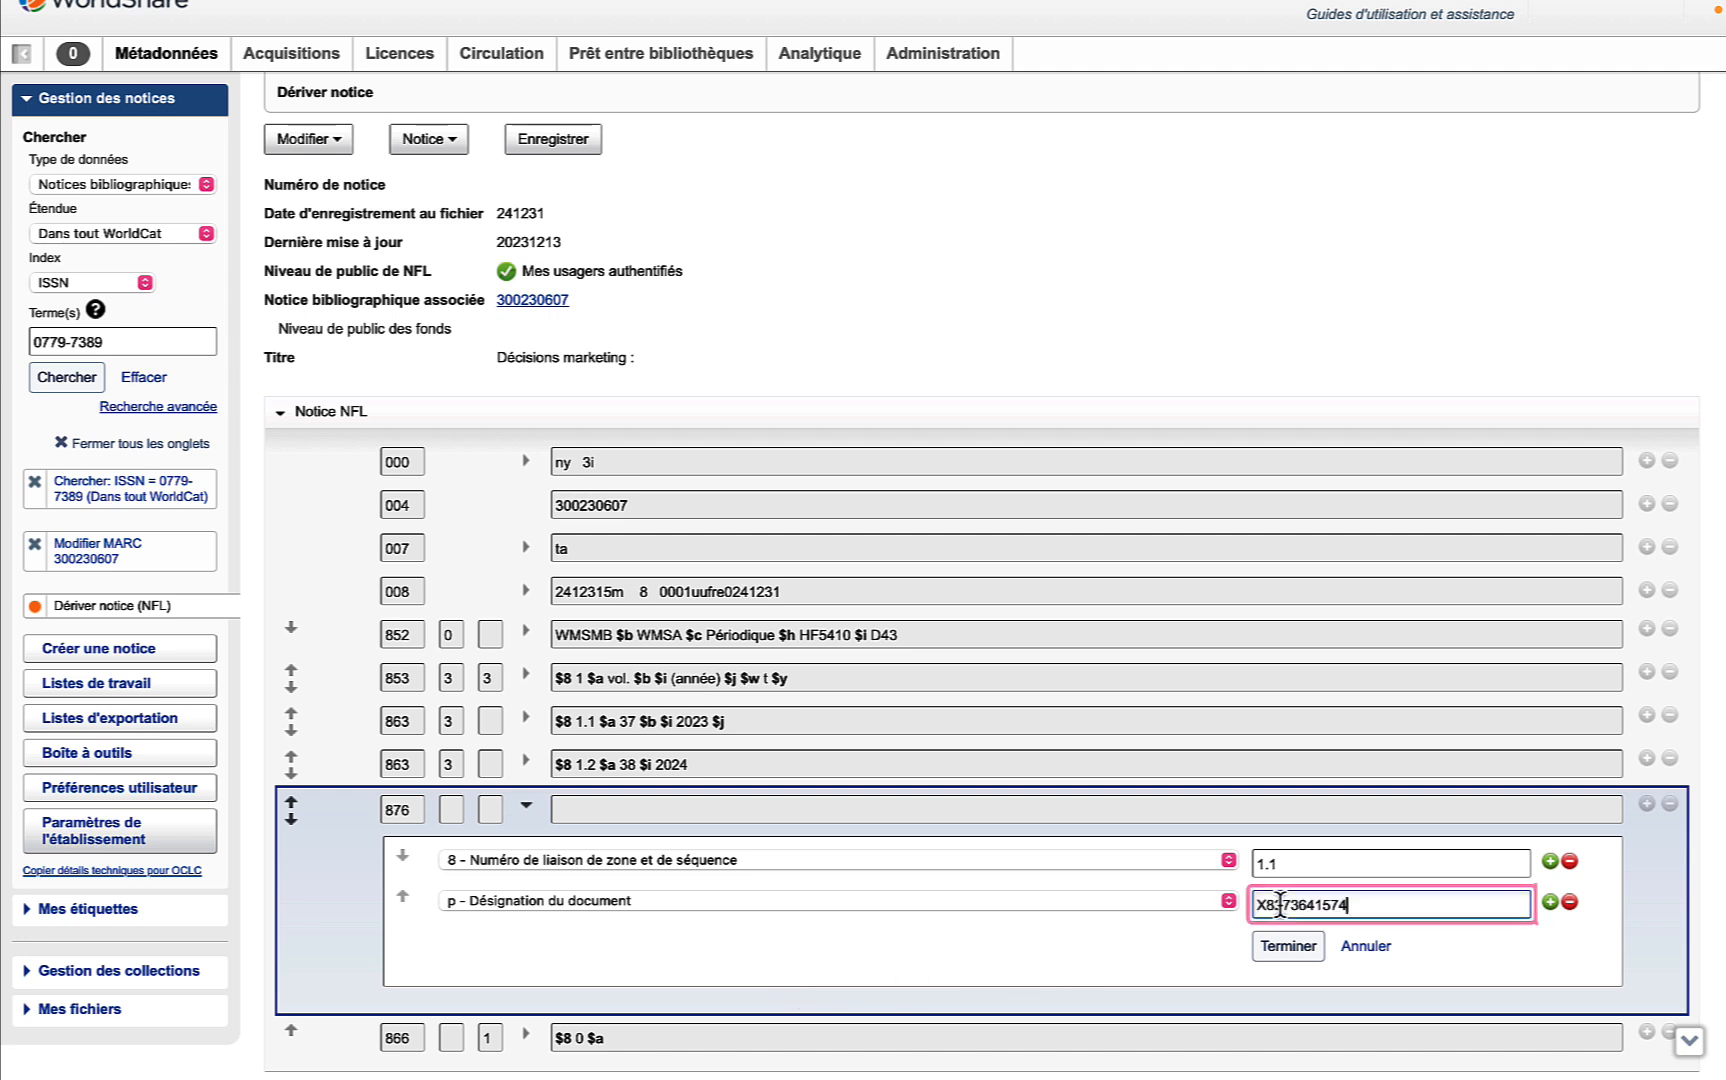
pyautogui.click(1087, 957)
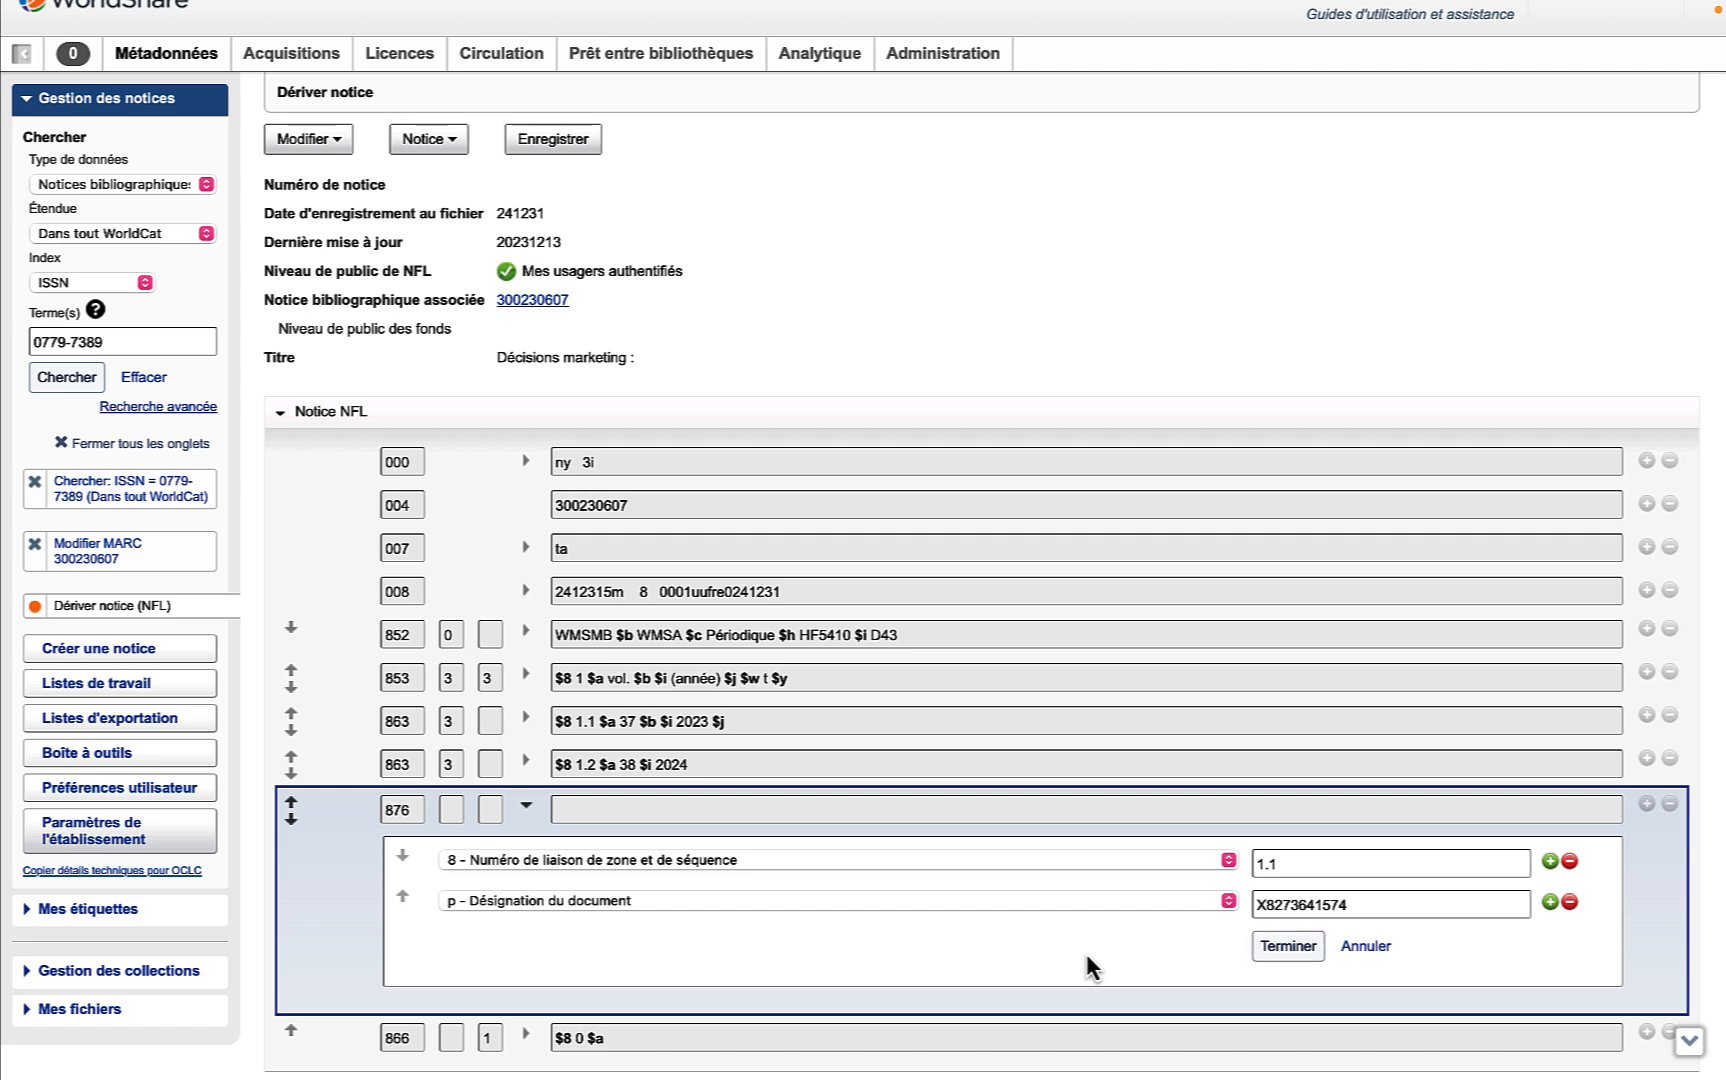
pyautogui.click(1288, 946)
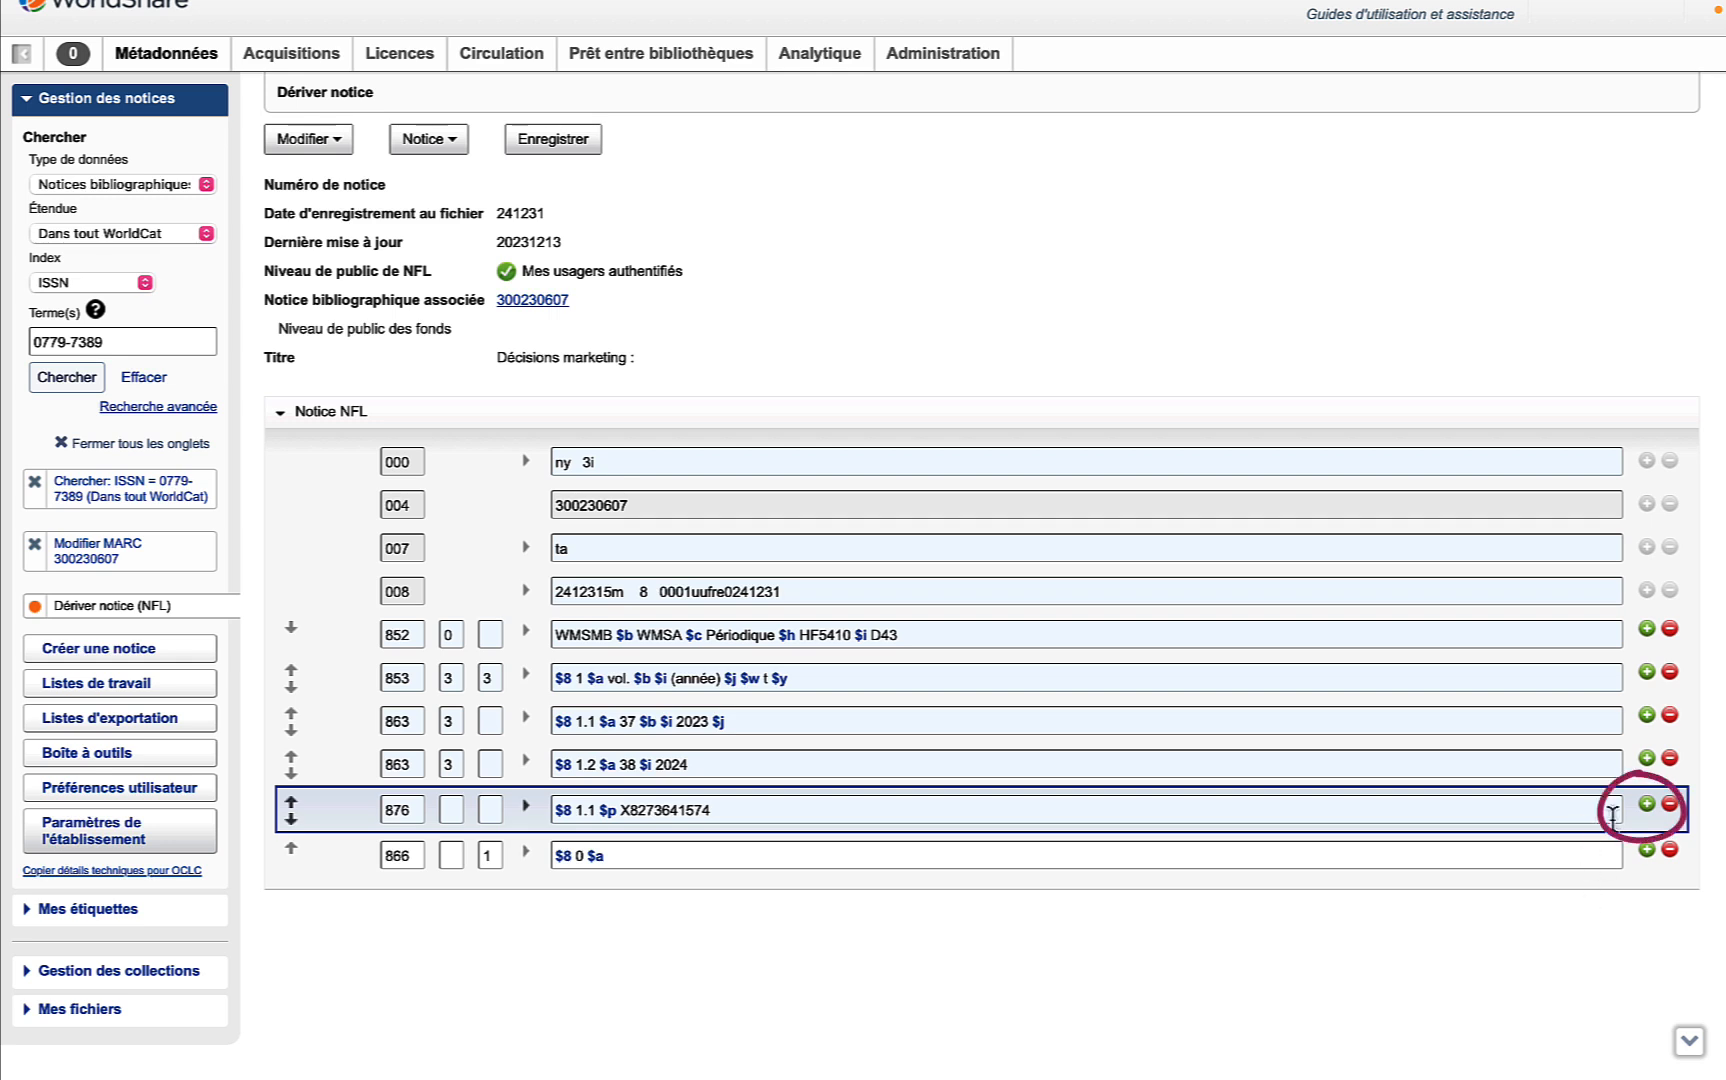
# Step: Add a second field 876 below the first one and open its subfields for editing
pyautogui.click(1645, 805)
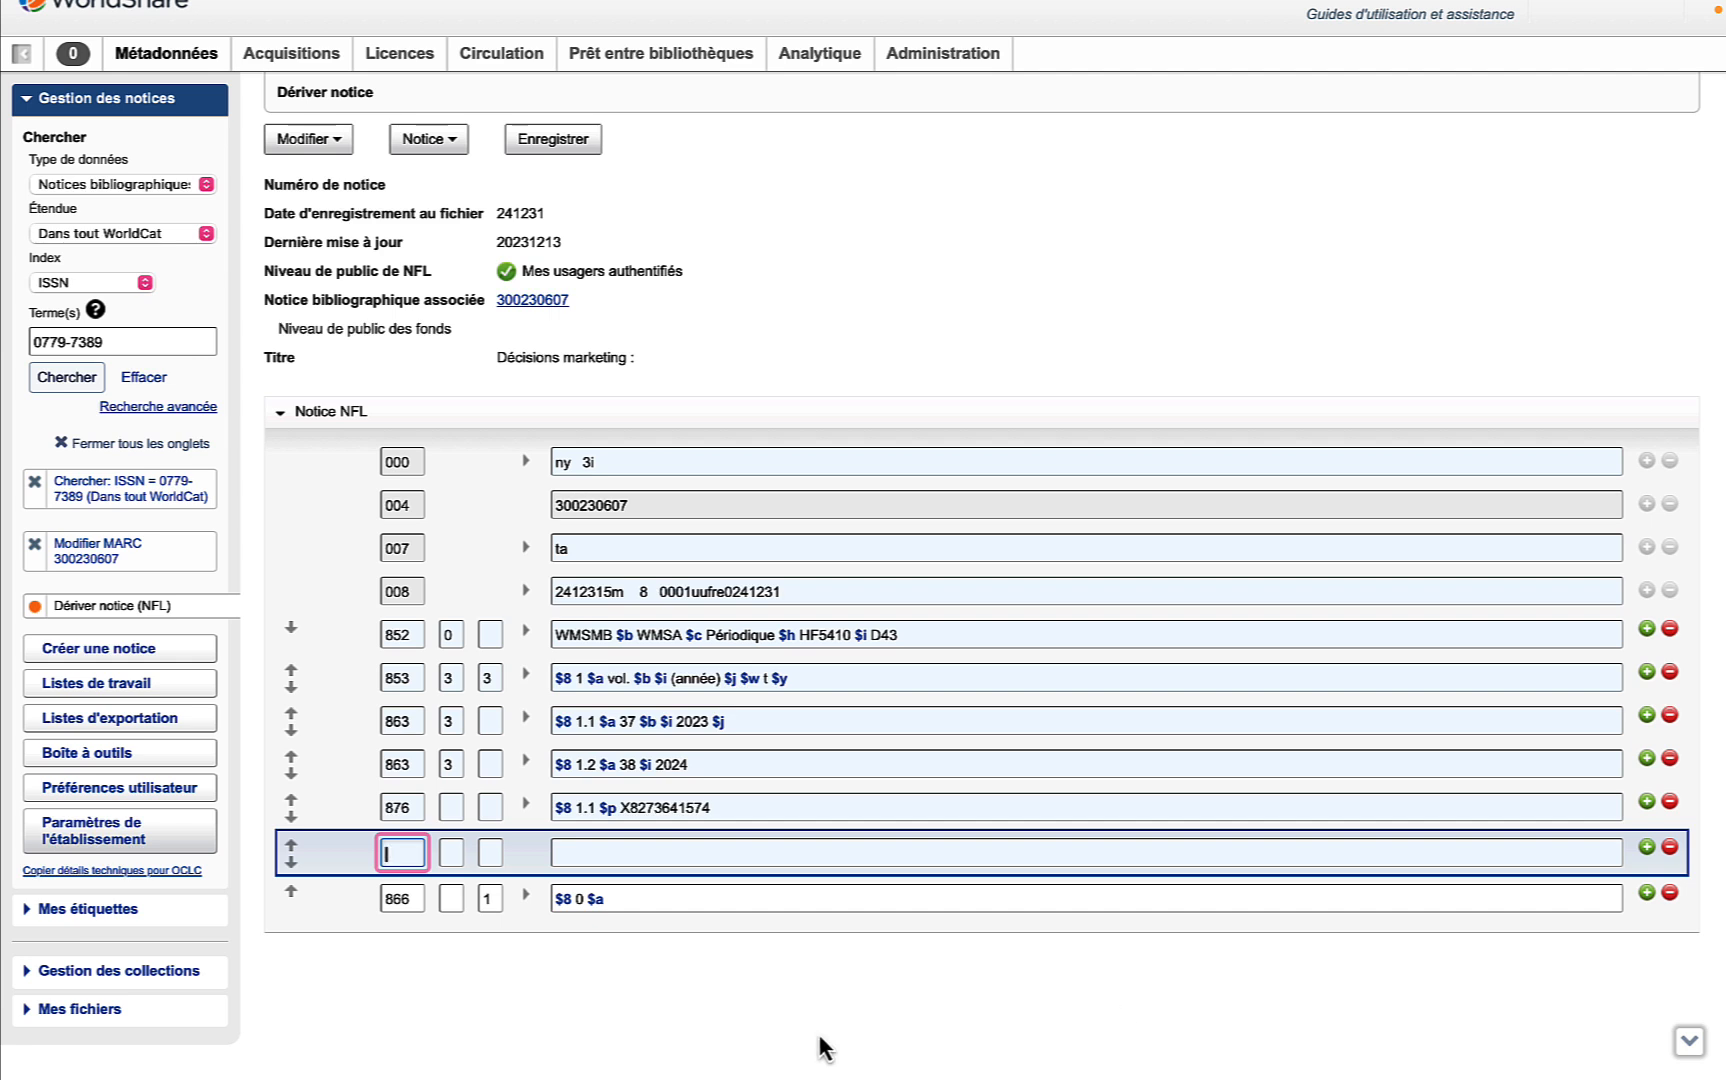
pyautogui.write('876')
pyautogui.click(850, 968)
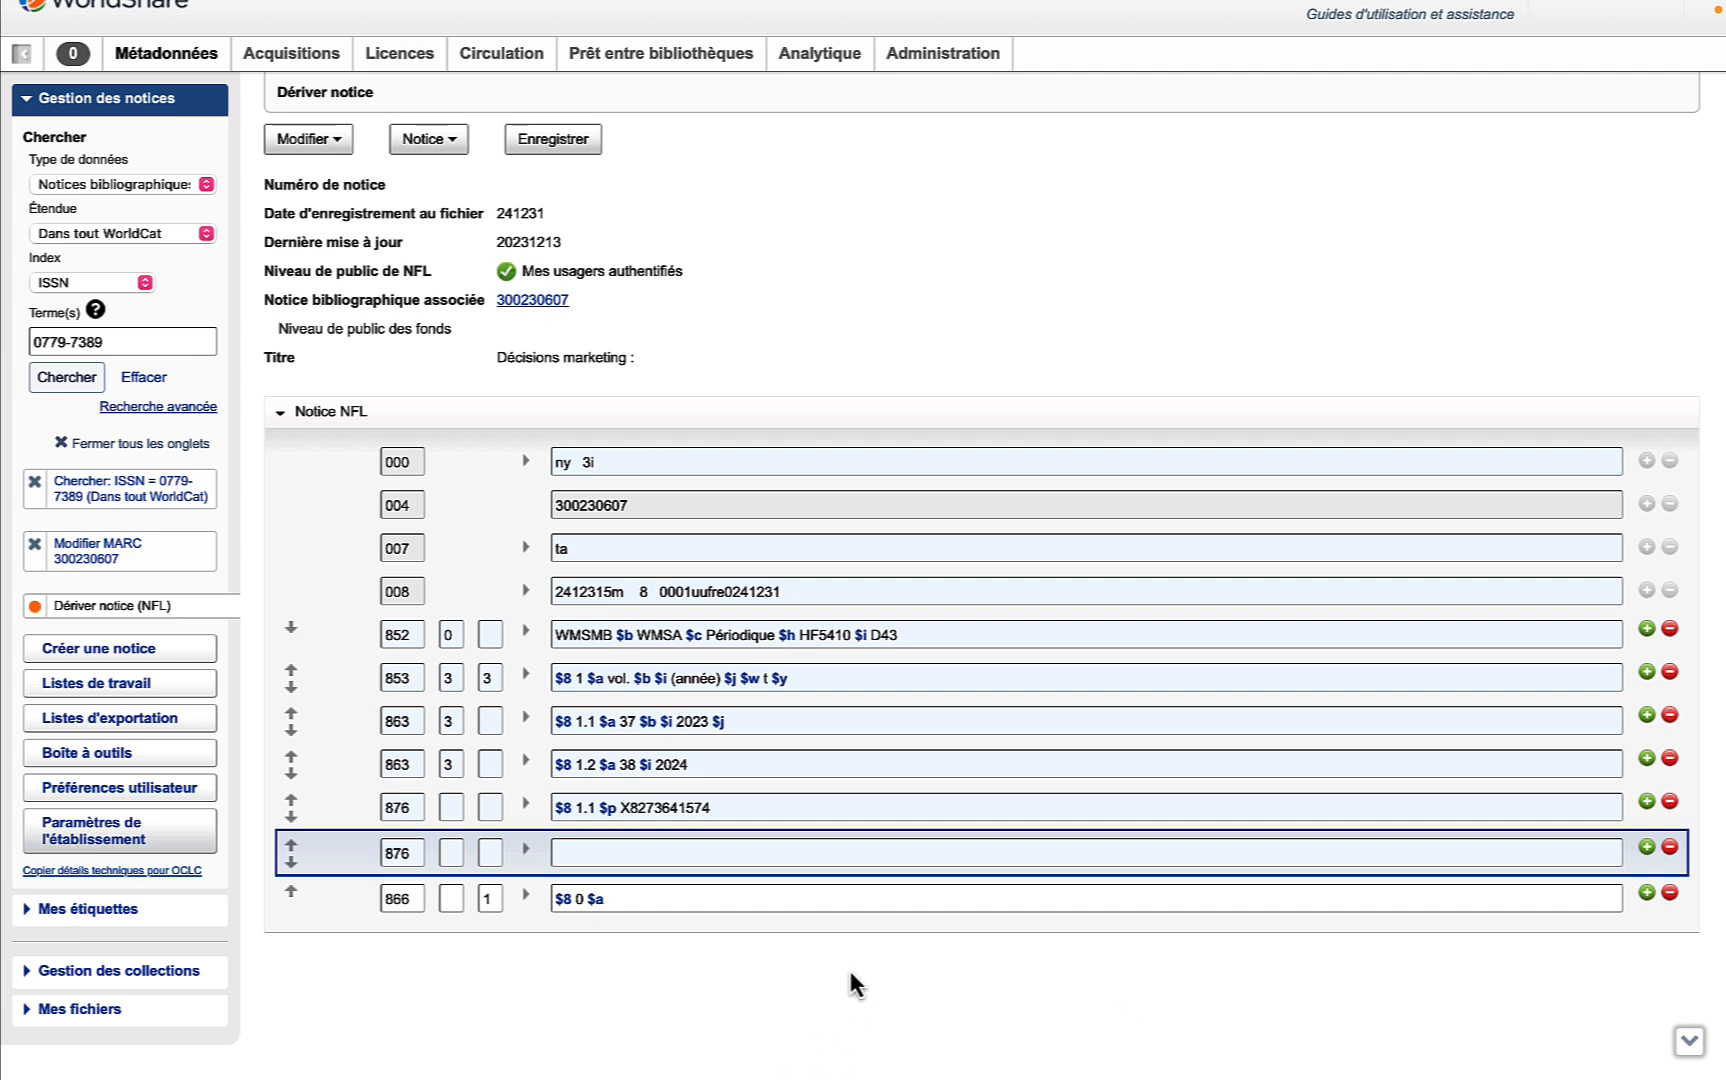
pyautogui.click(528, 853)
pyautogui.scroll(-1, 955, 760)
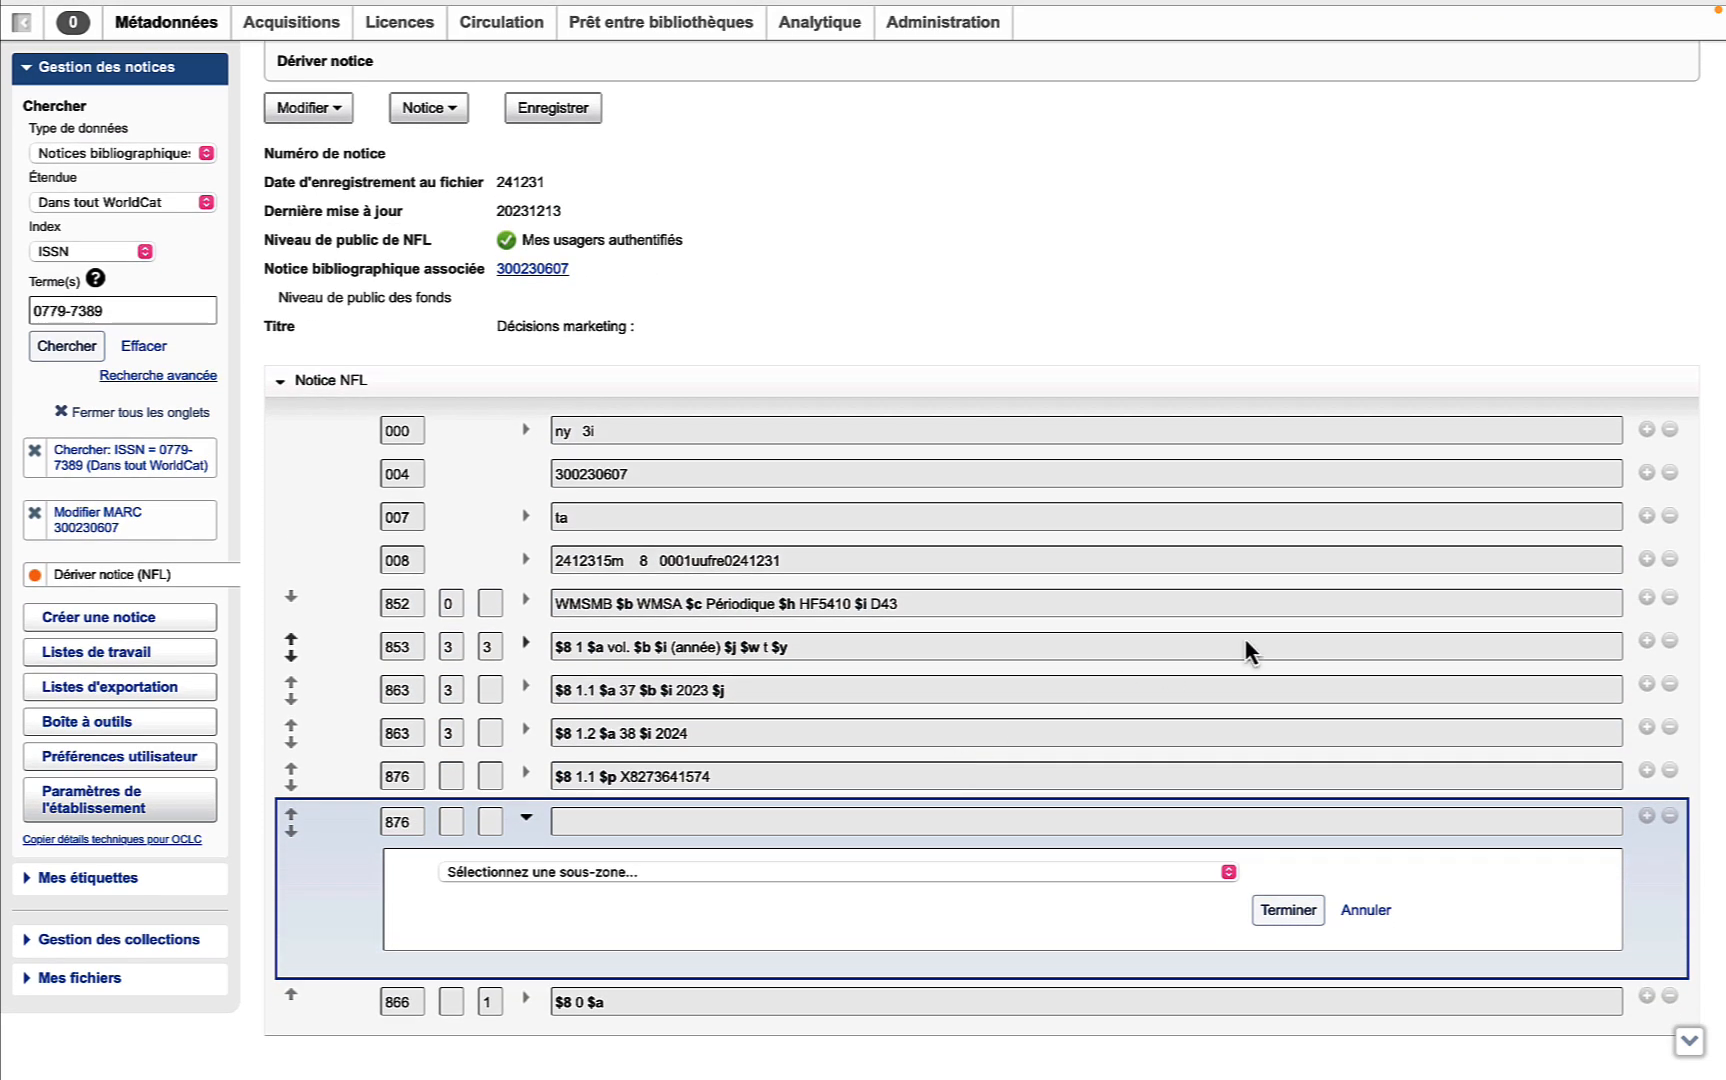
# Step: In the second field 876, add subfield "8 - Numéro de liaison de zone et de séquence" with the value 1.2
pyautogui.click(1229, 873)
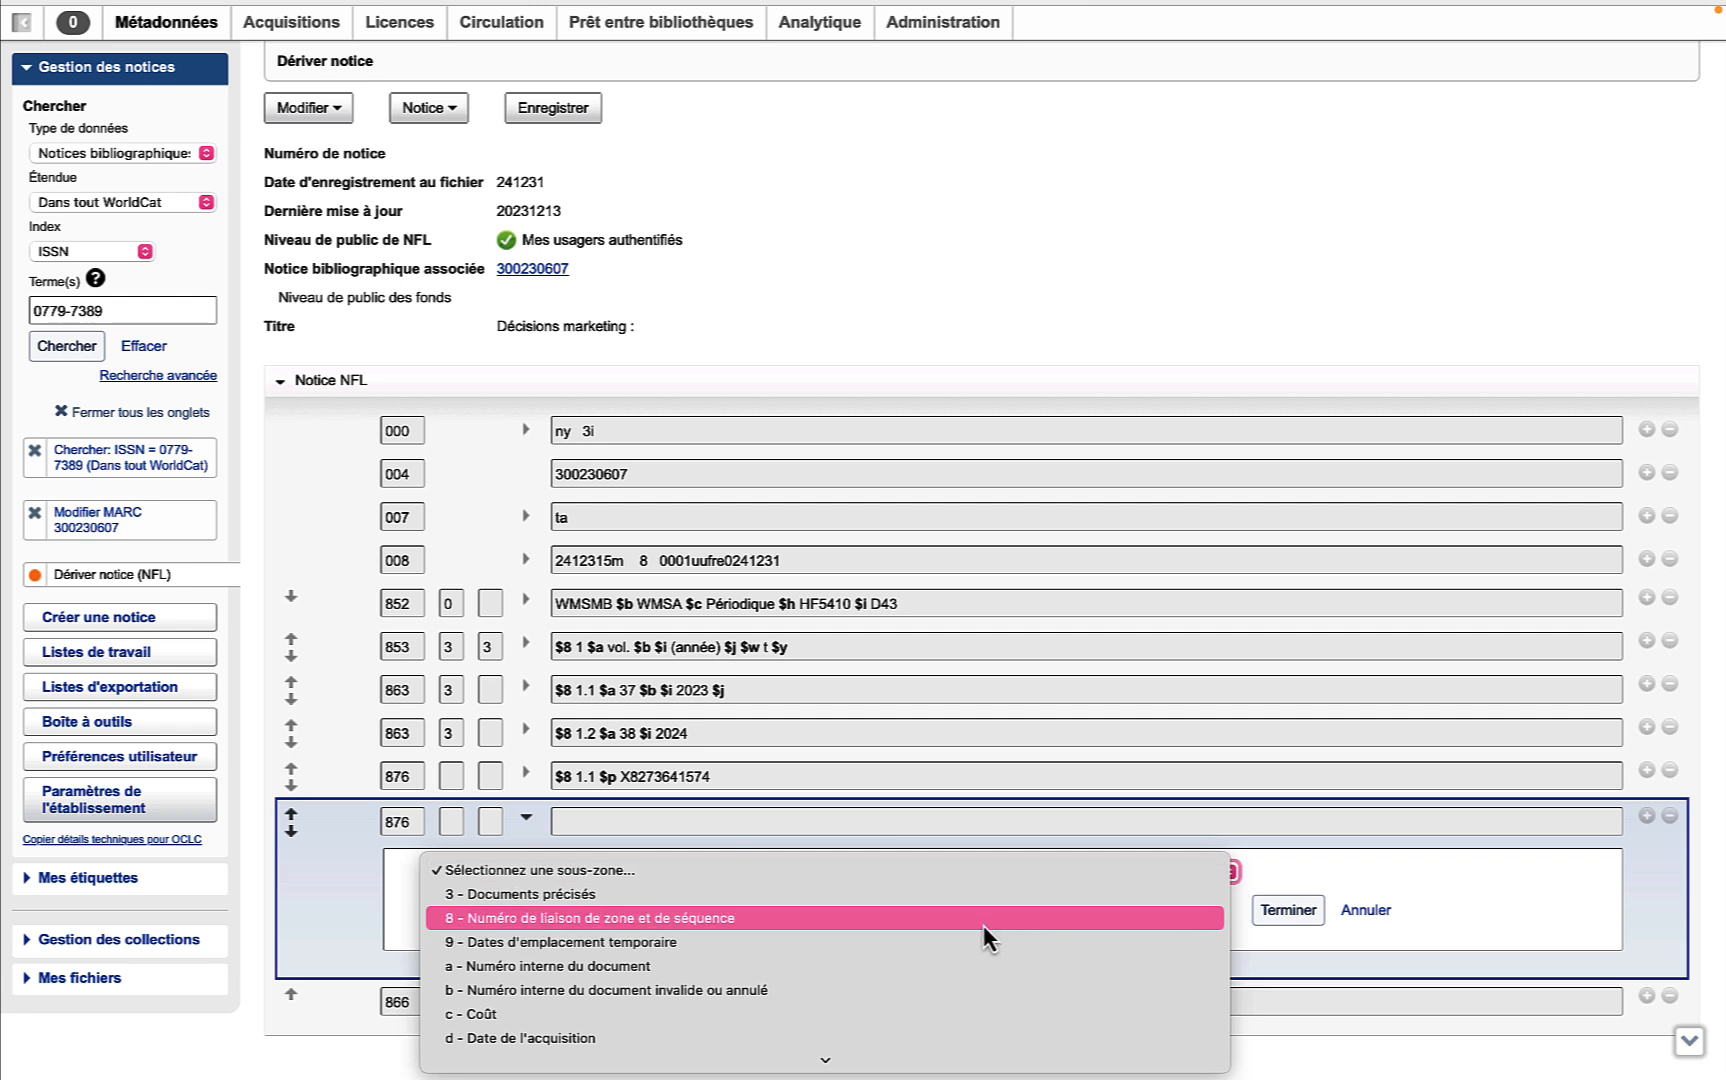
pyautogui.click(983, 920)
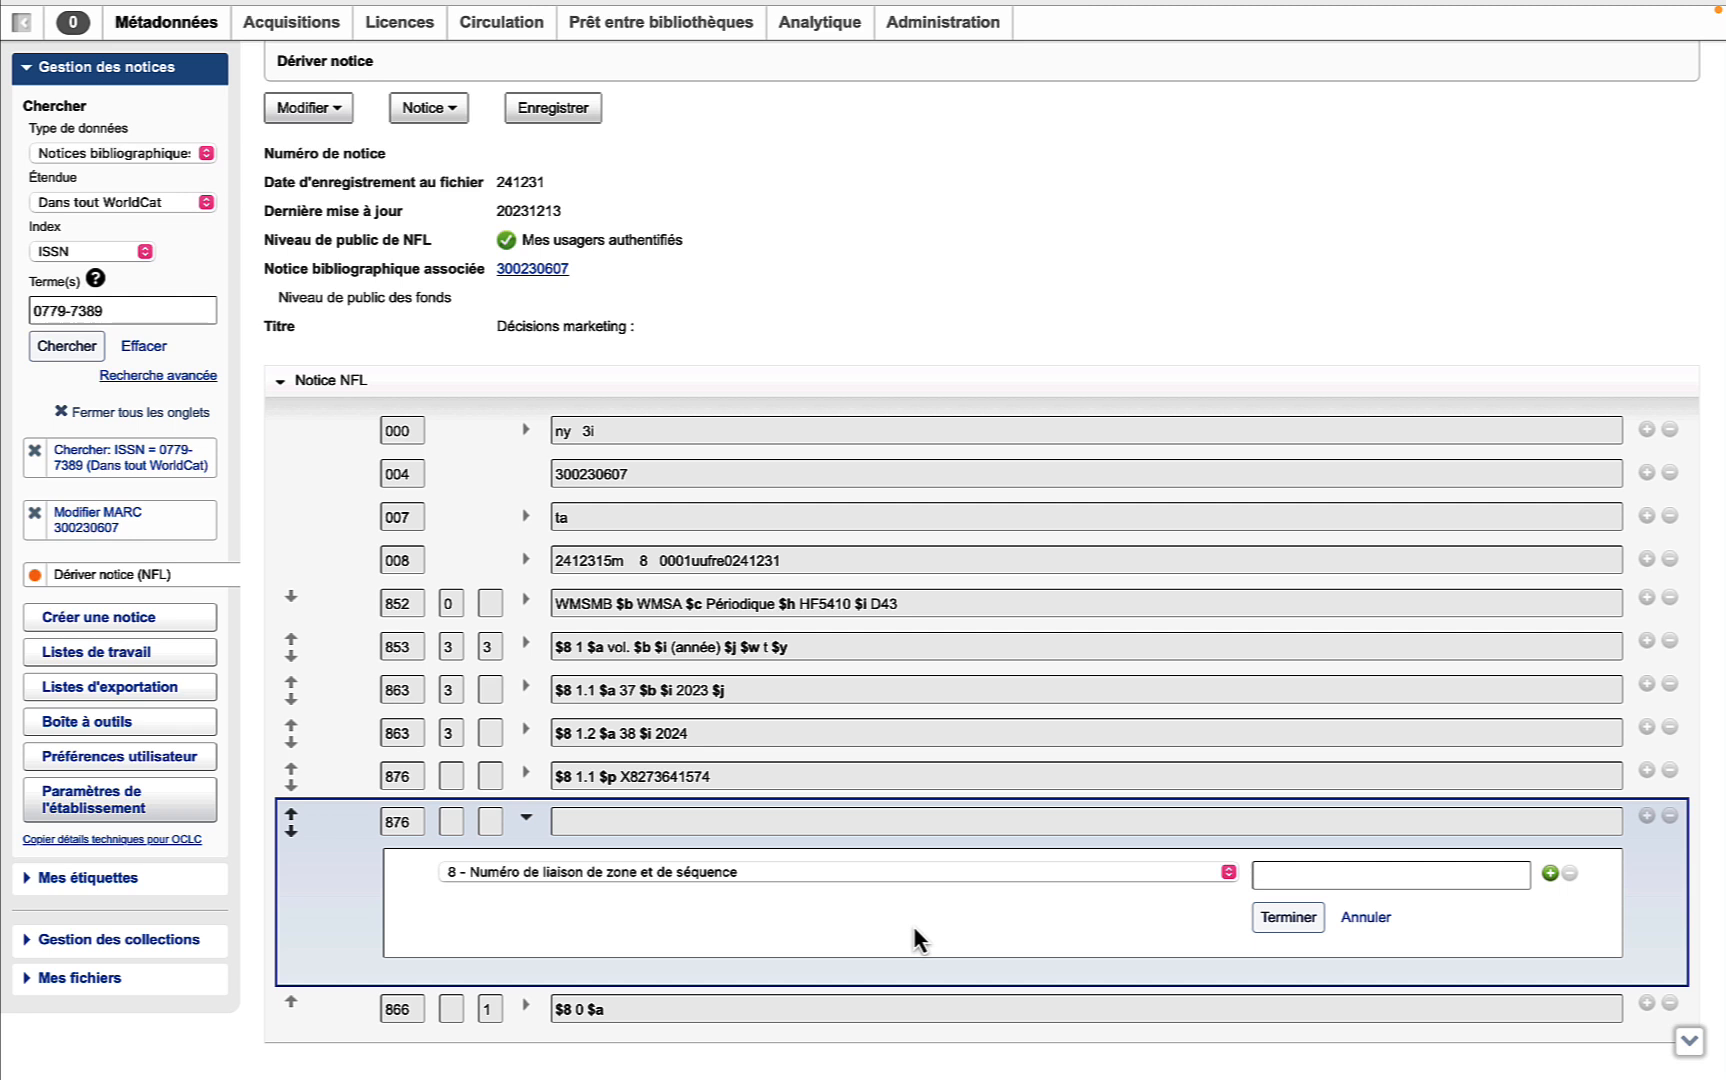
pyautogui.click(1276, 875)
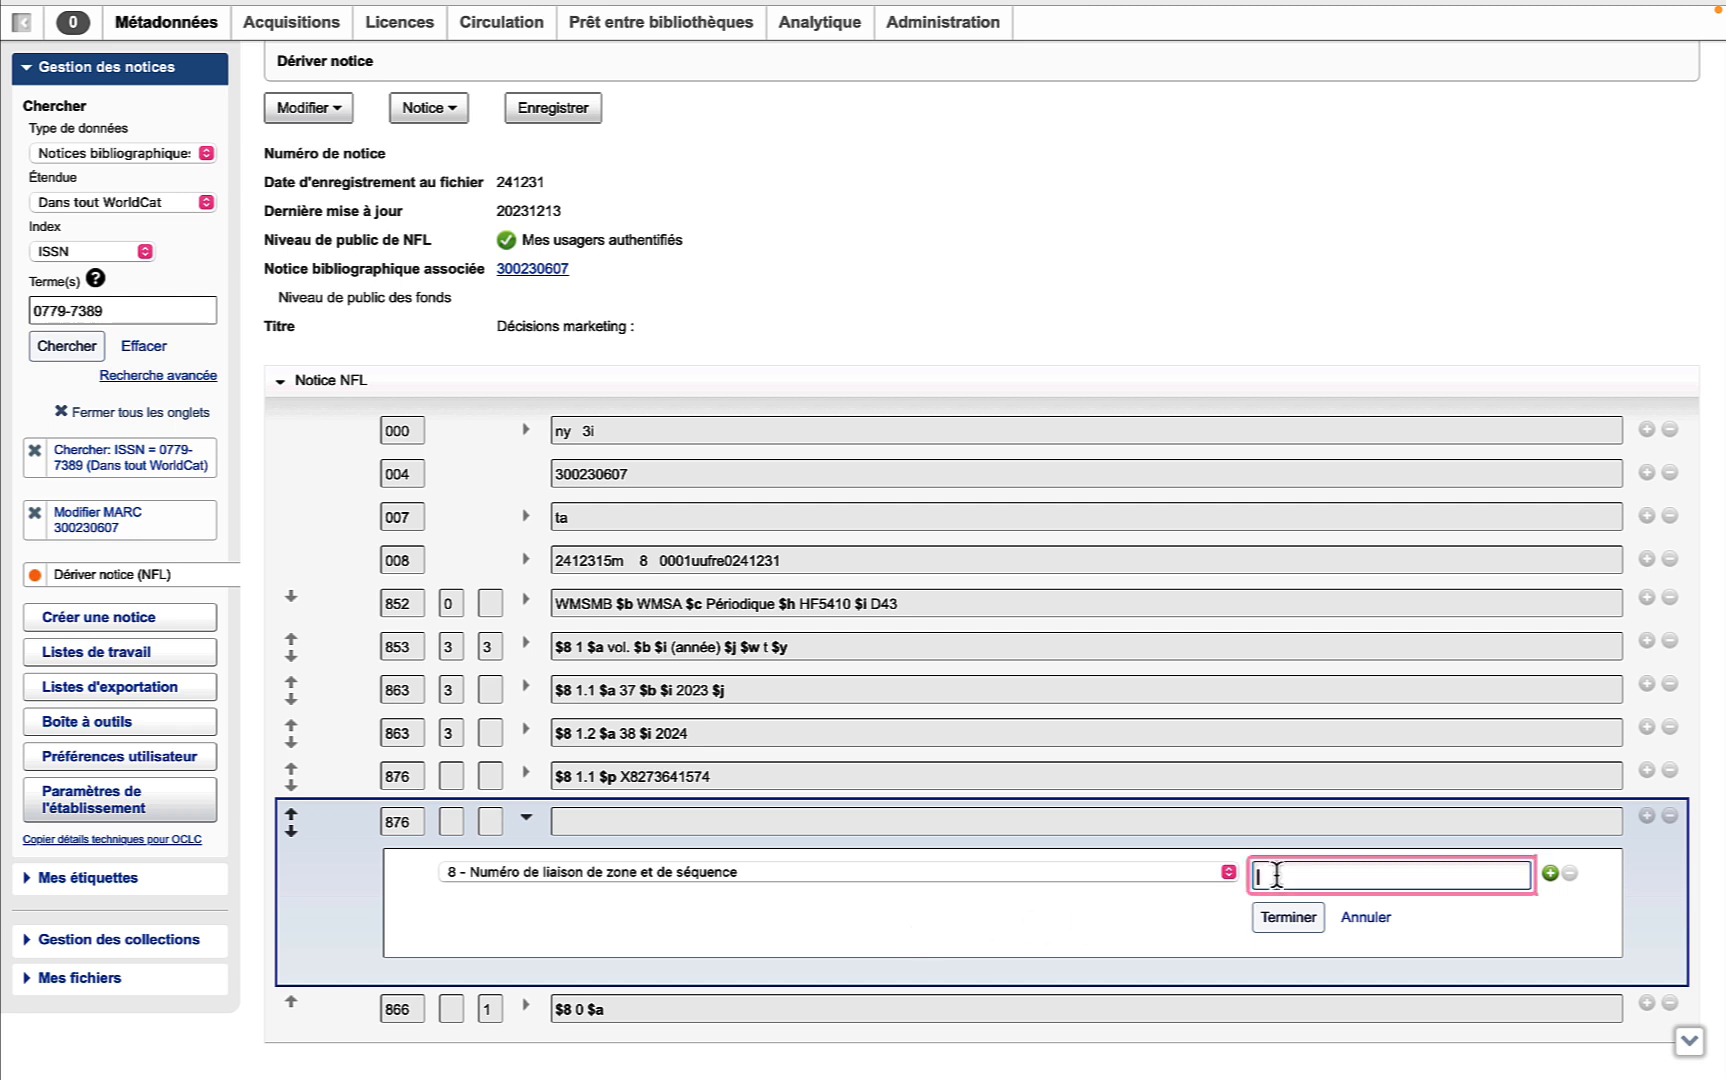
pyautogui.write('1.2')
pyautogui.click(1094, 928)
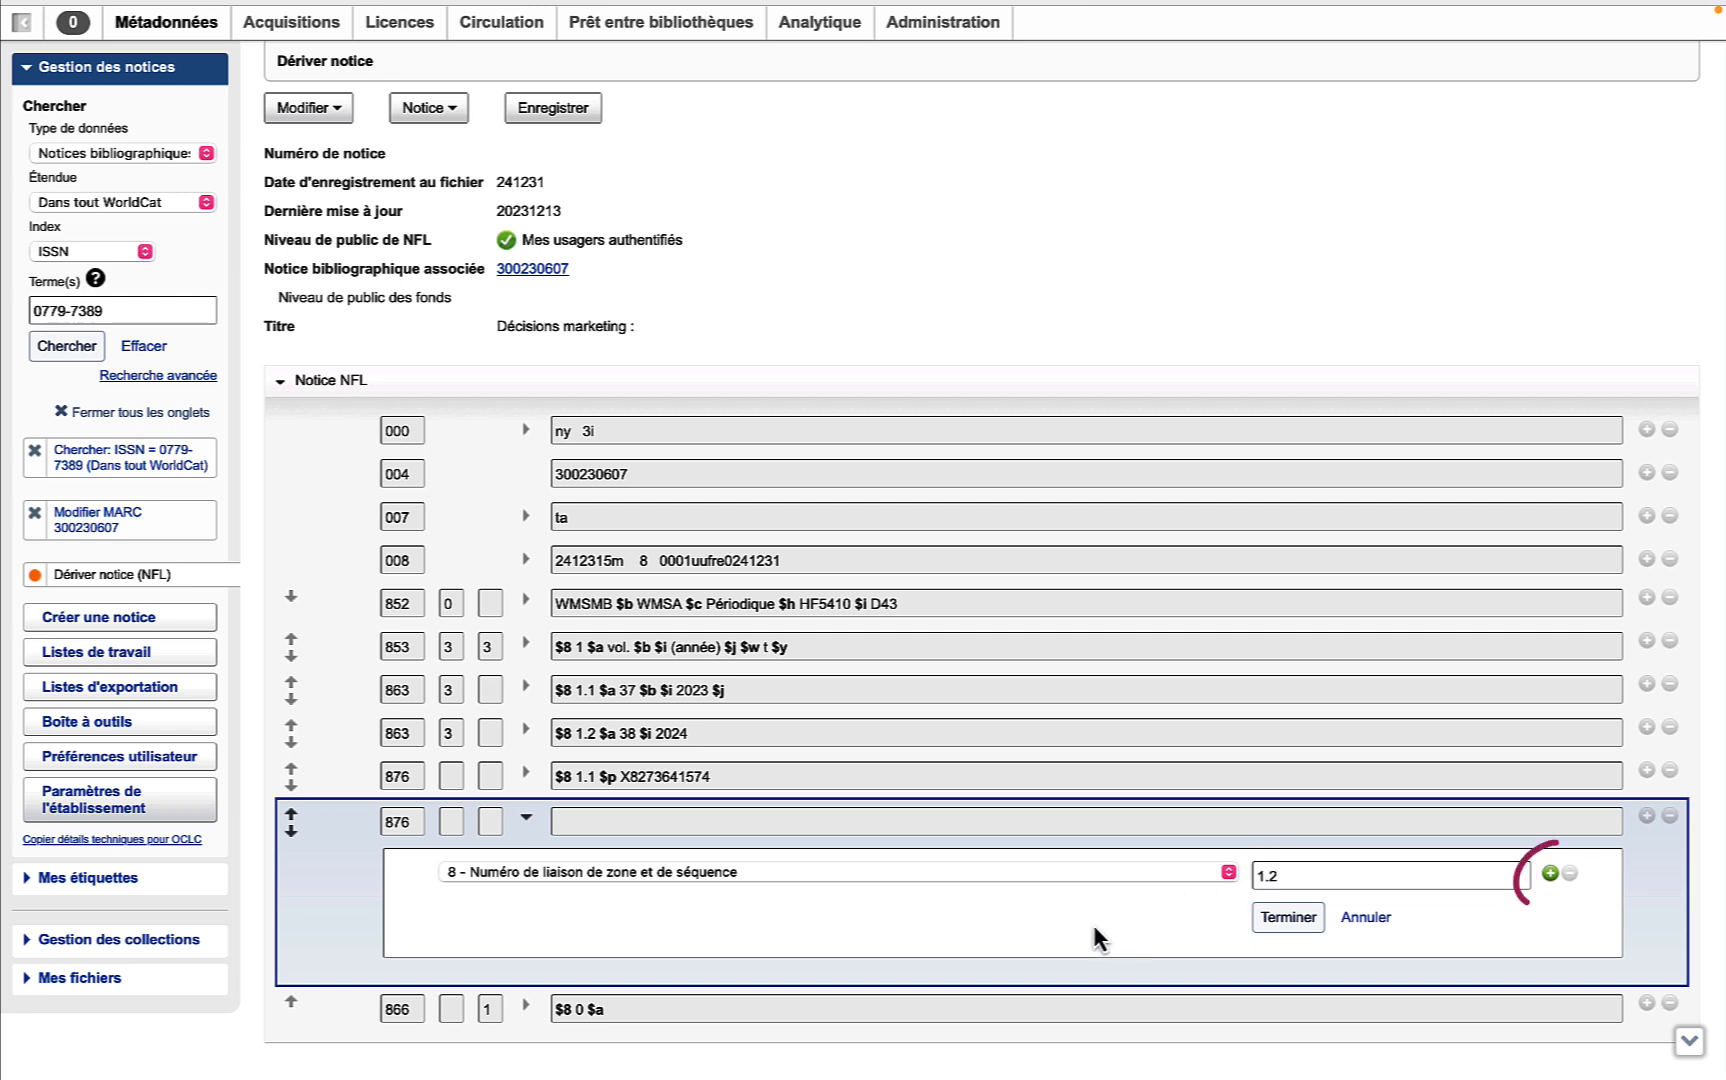
pyautogui.click(1550, 873)
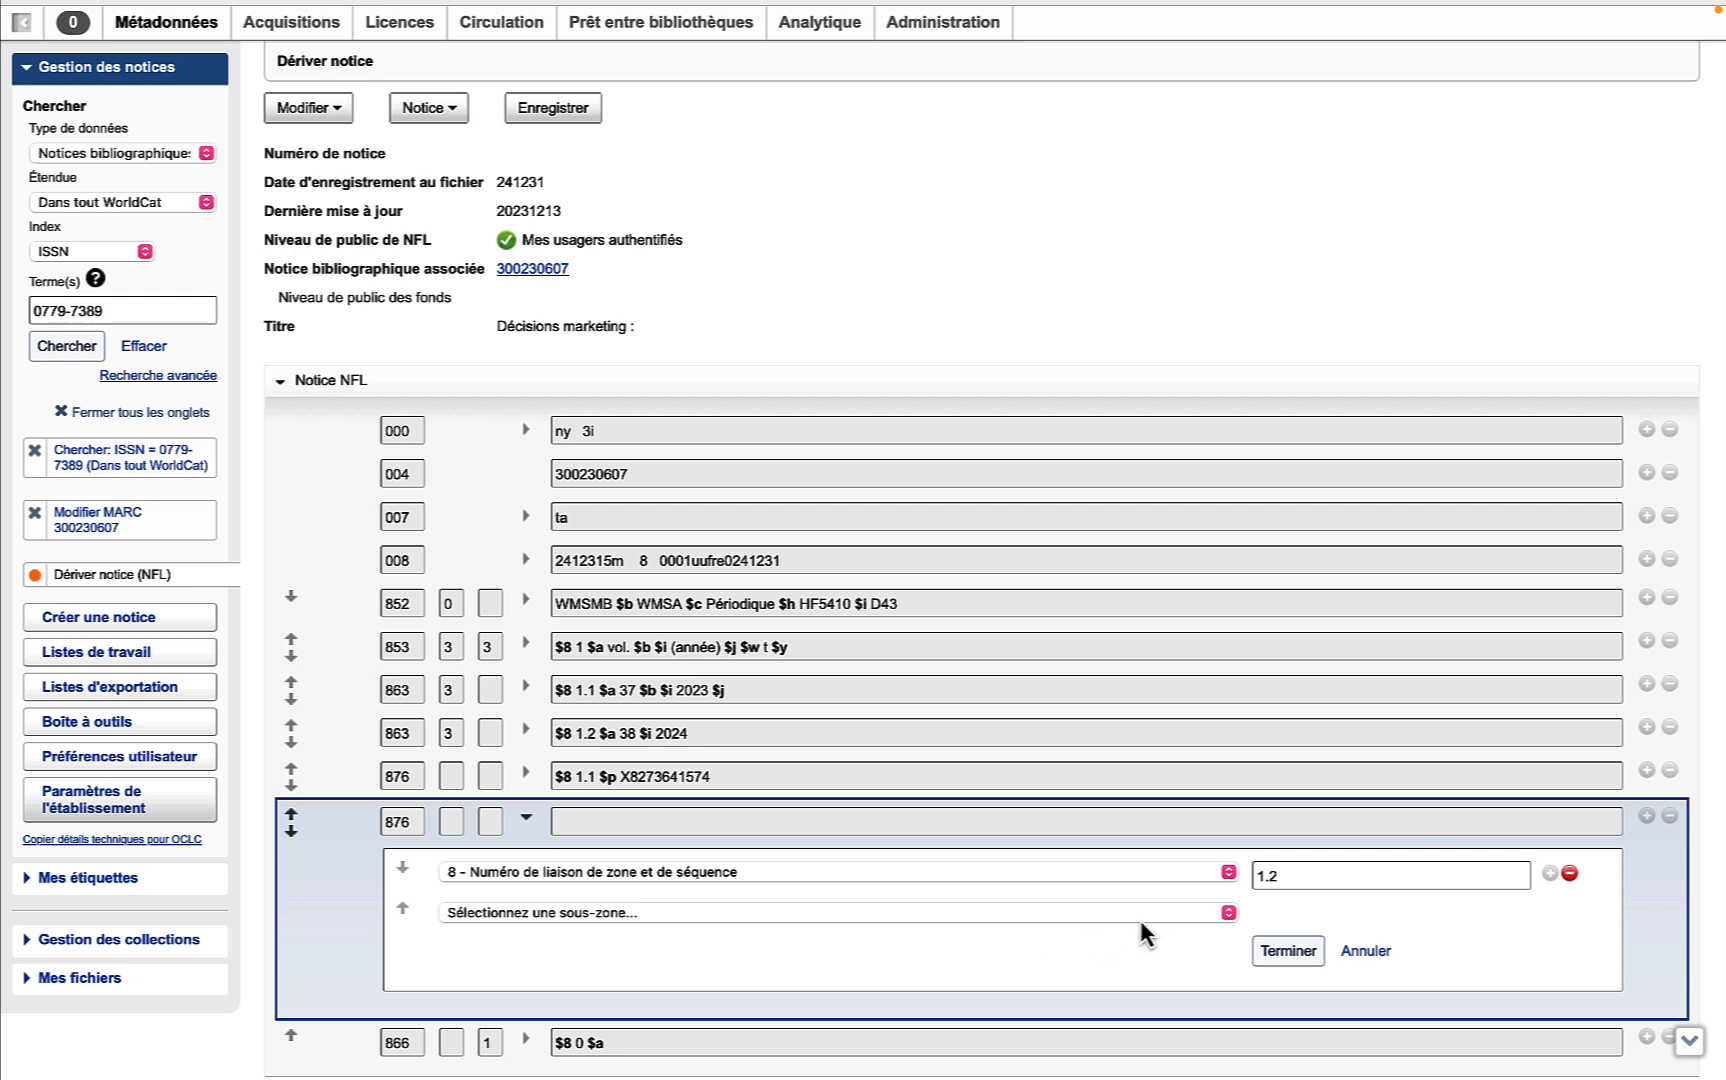
pyautogui.click(1229, 912)
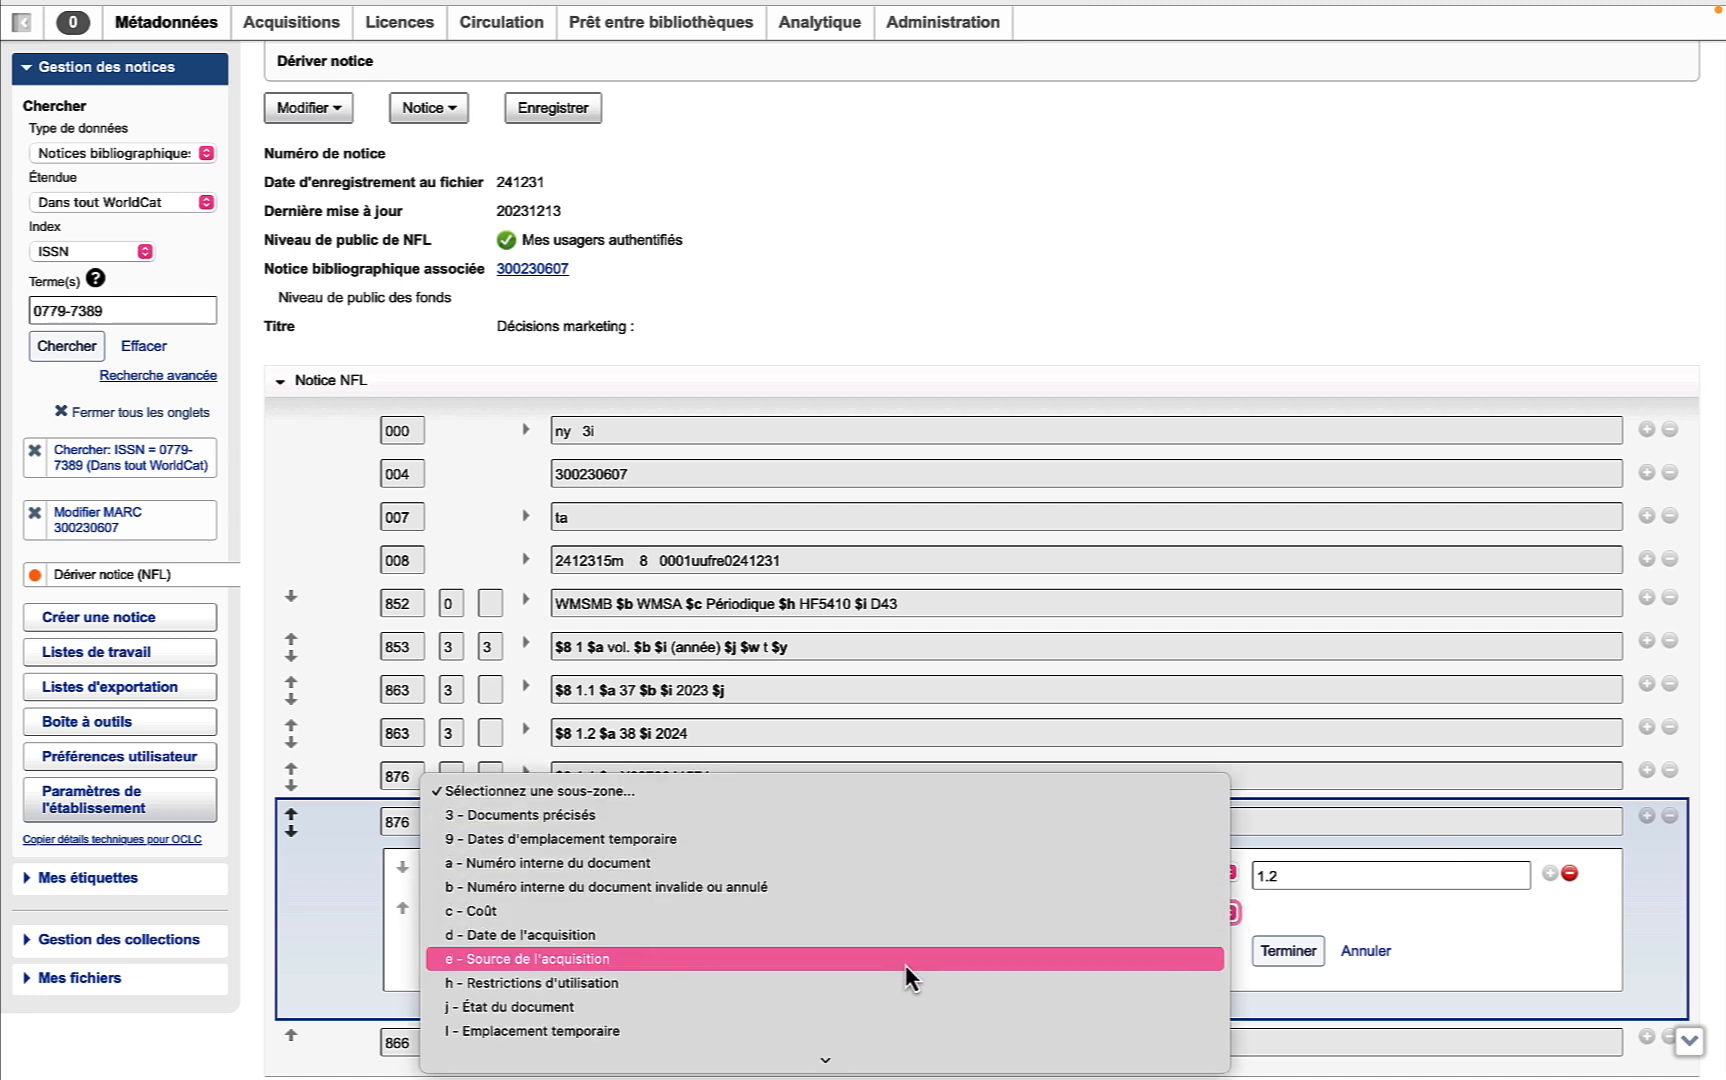
pyautogui.scroll(-3, 905, 964)
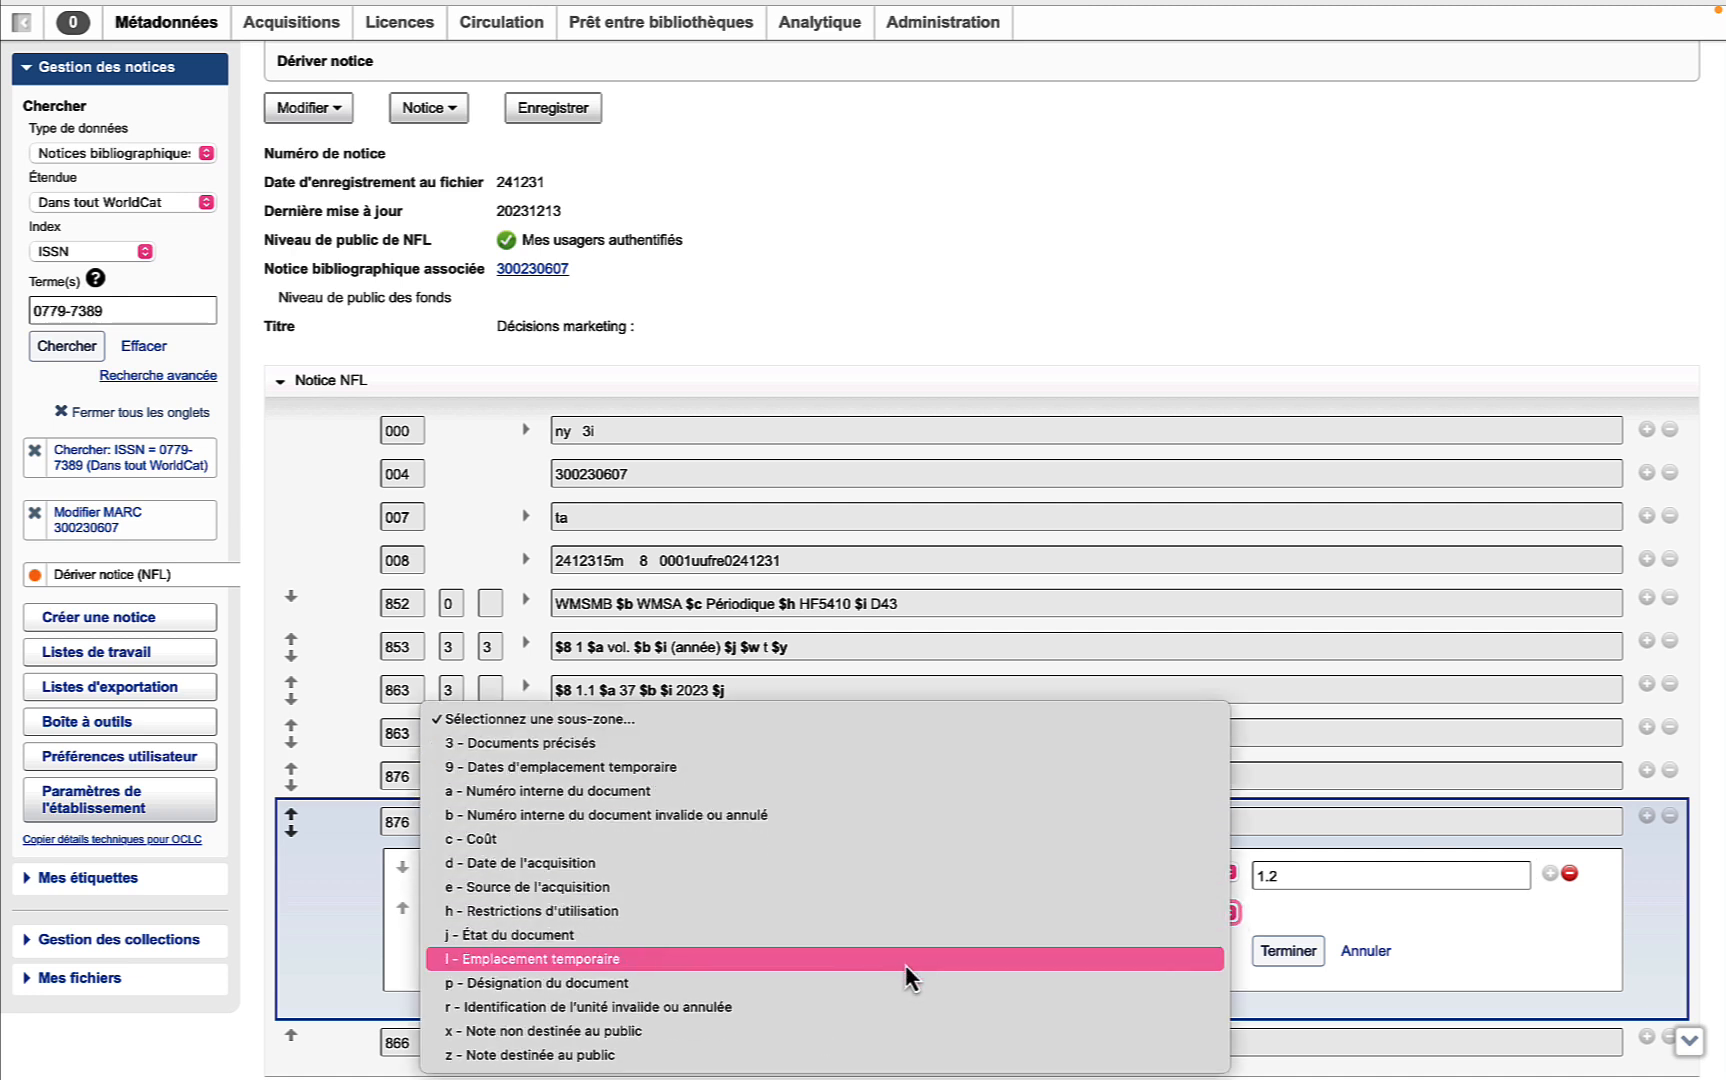
pyautogui.click(731, 982)
pyautogui.click(1293, 917)
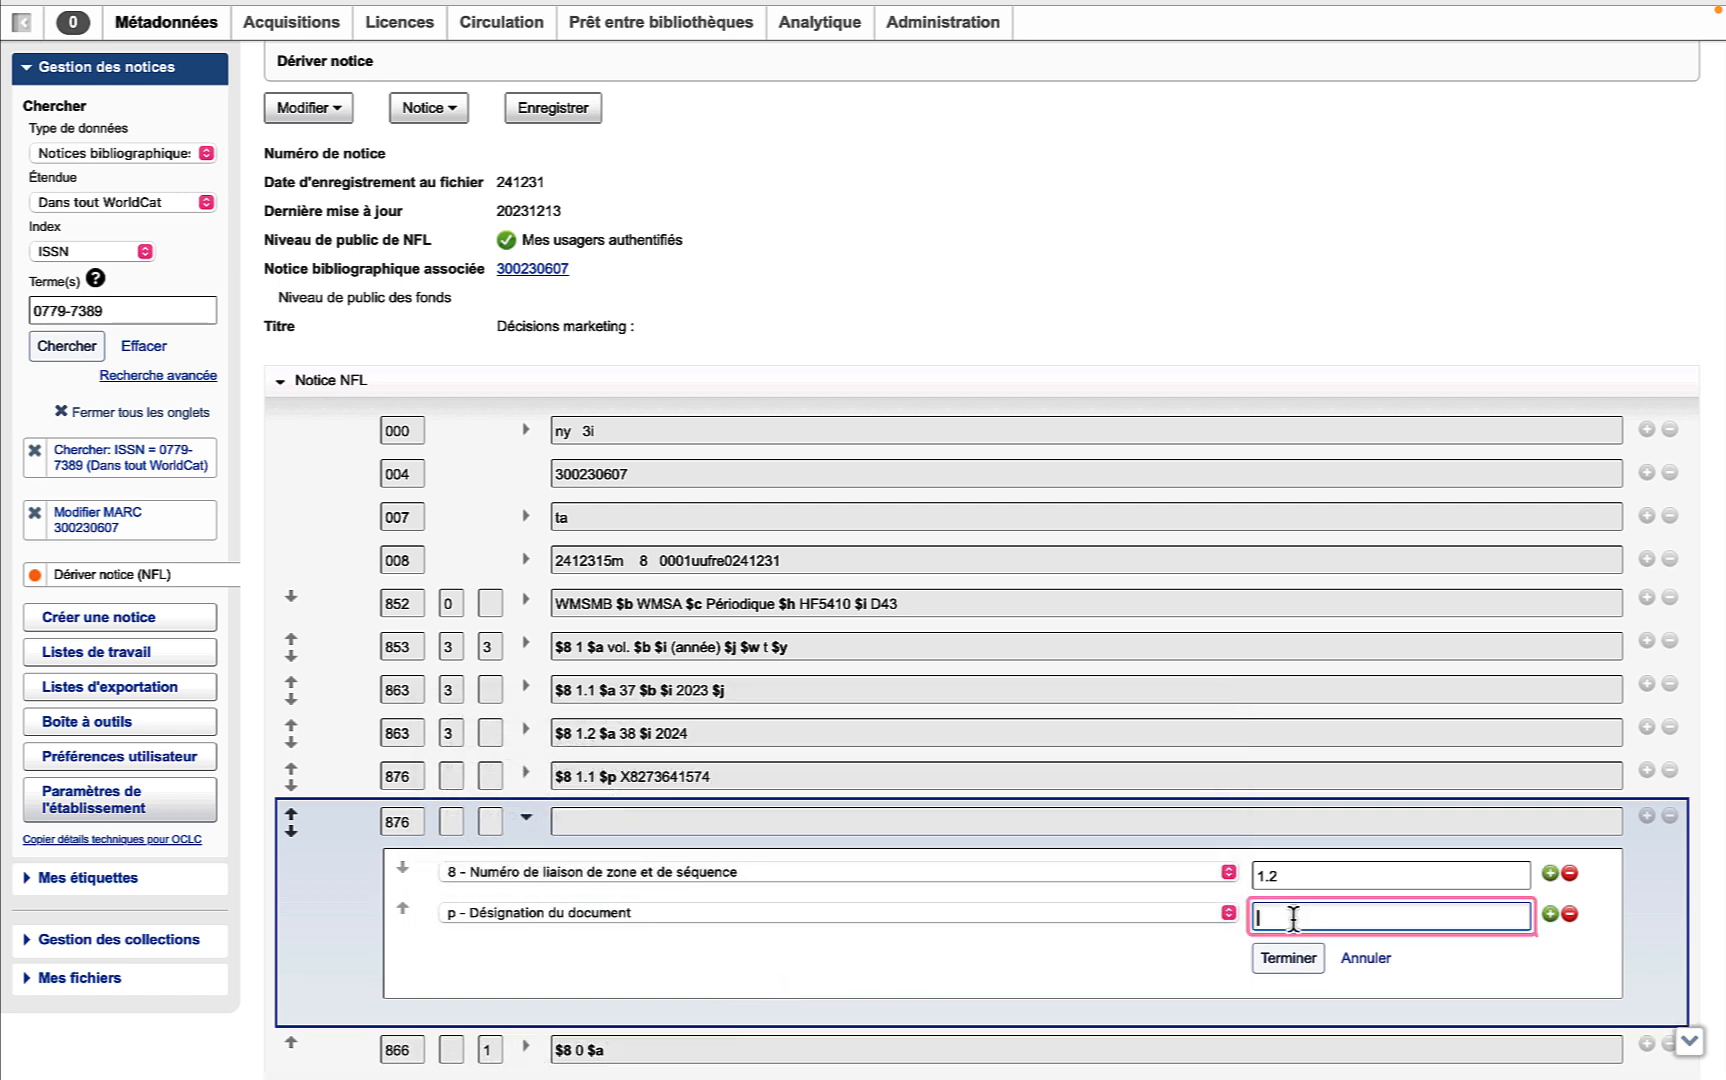
pyautogui.hotkey('ctrl', 'v')
pyautogui.press('BackSpace')
pyautogui.write('5')
pyautogui.click(1044, 955)
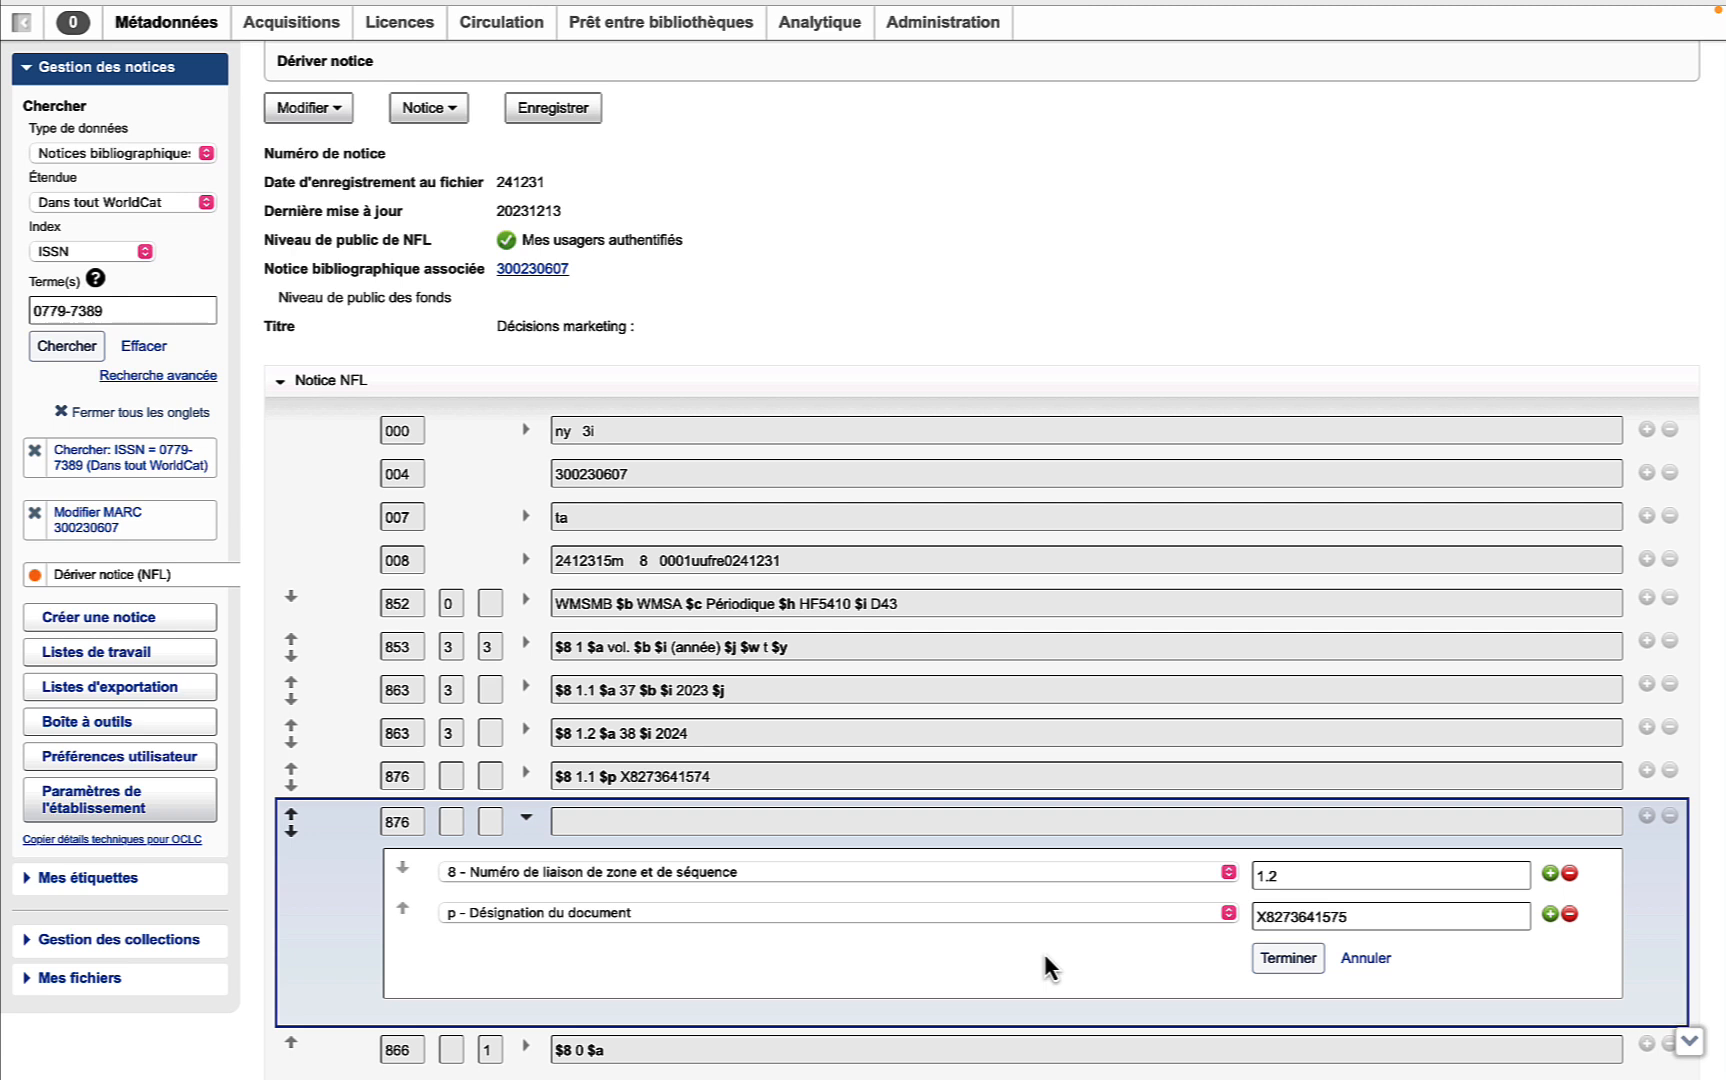
pyautogui.click(1290, 962)
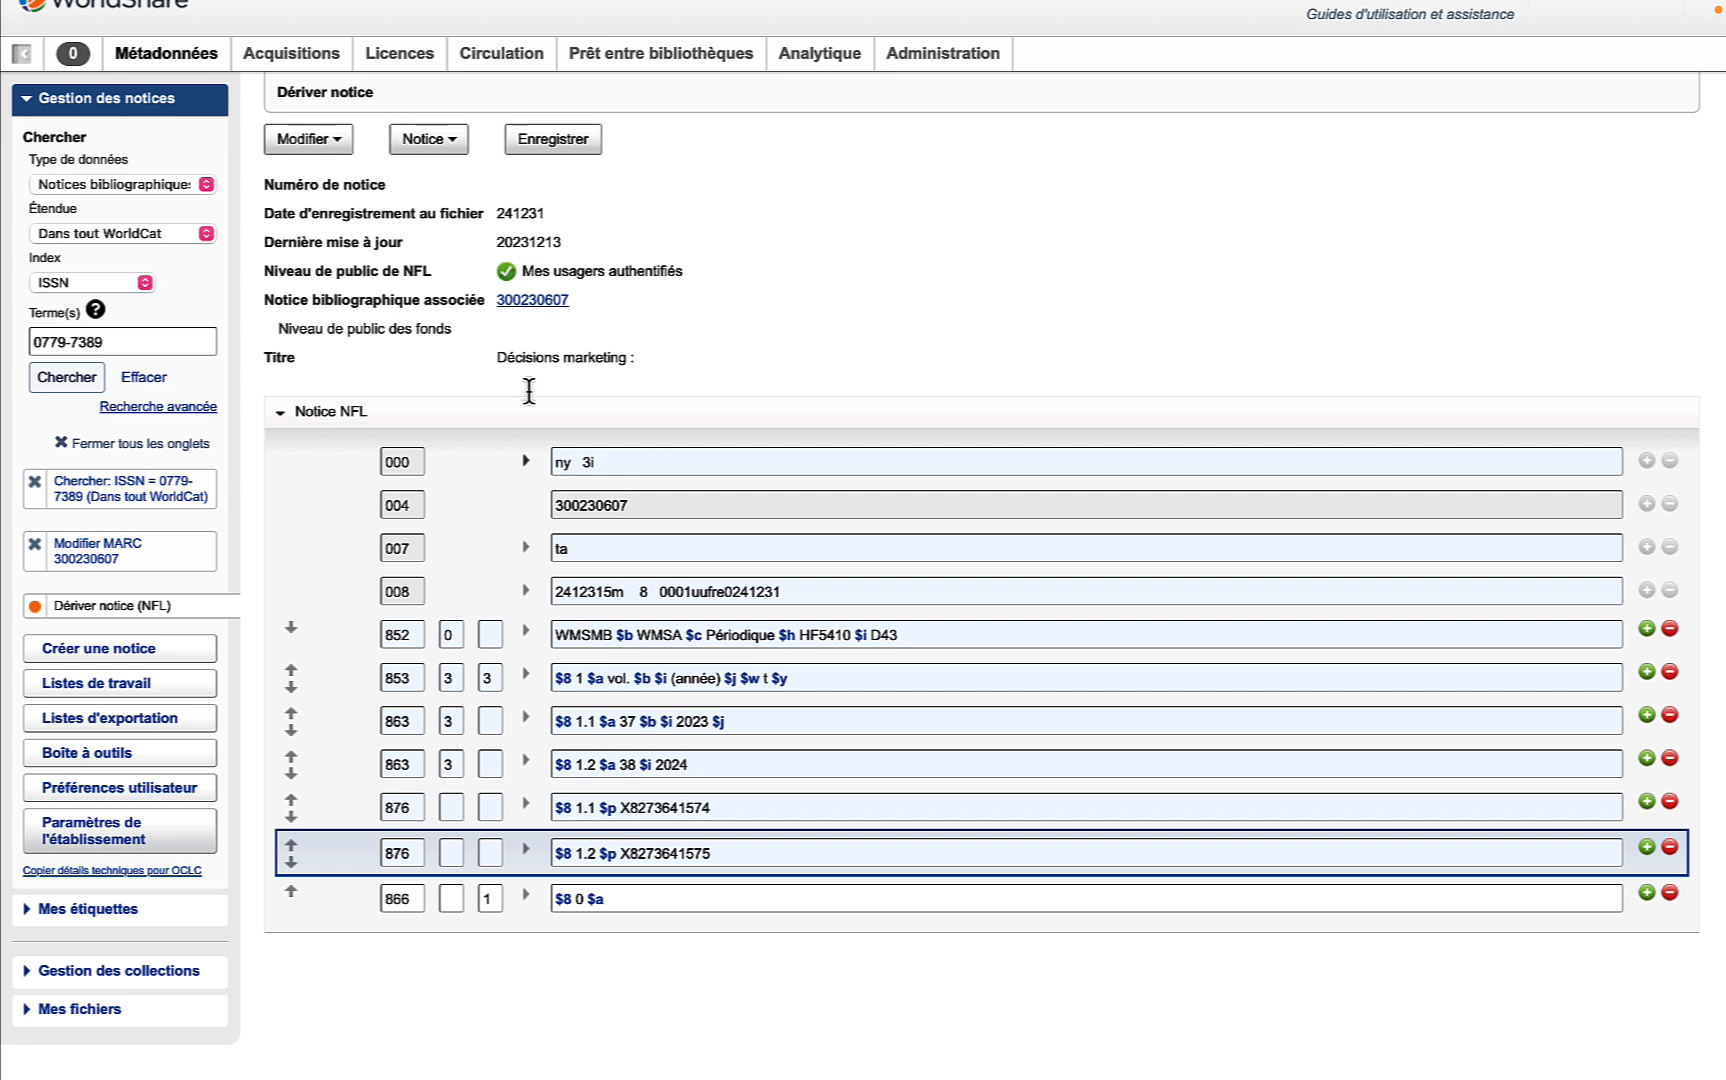
# Step: Validate the local holdings record and save it
pyautogui.click(452, 143)
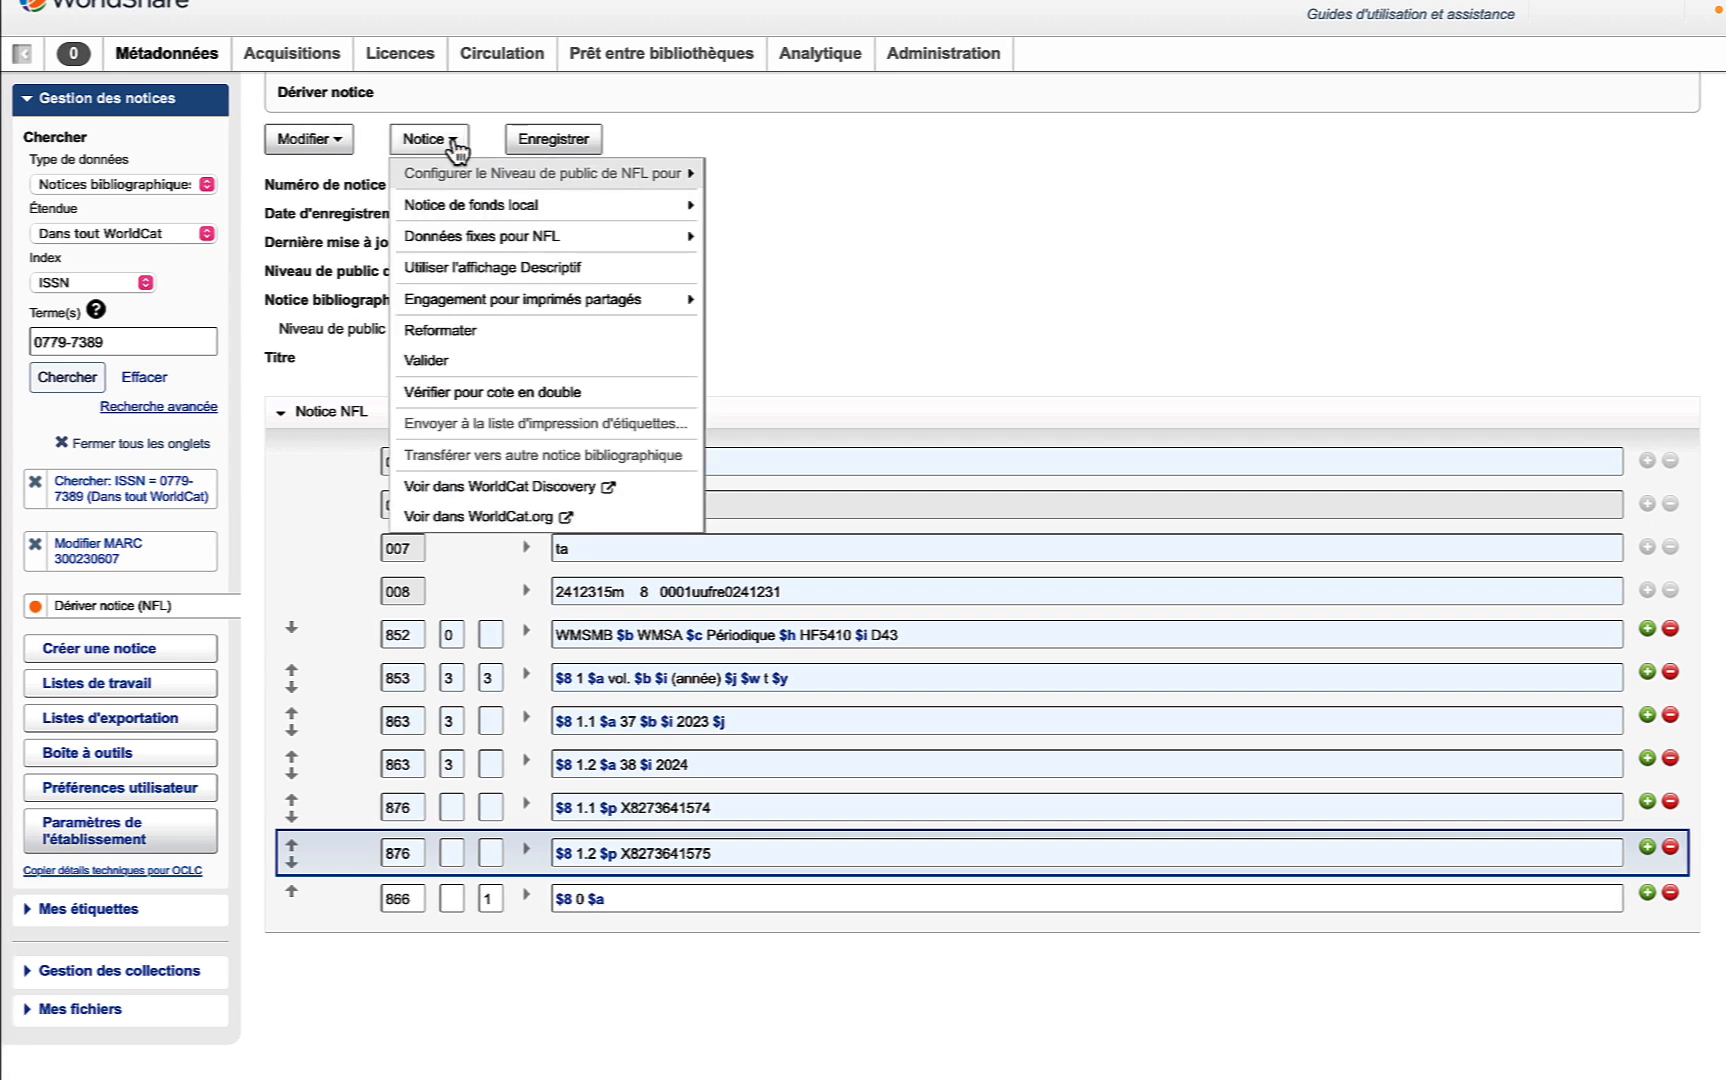
pyautogui.click(430, 362)
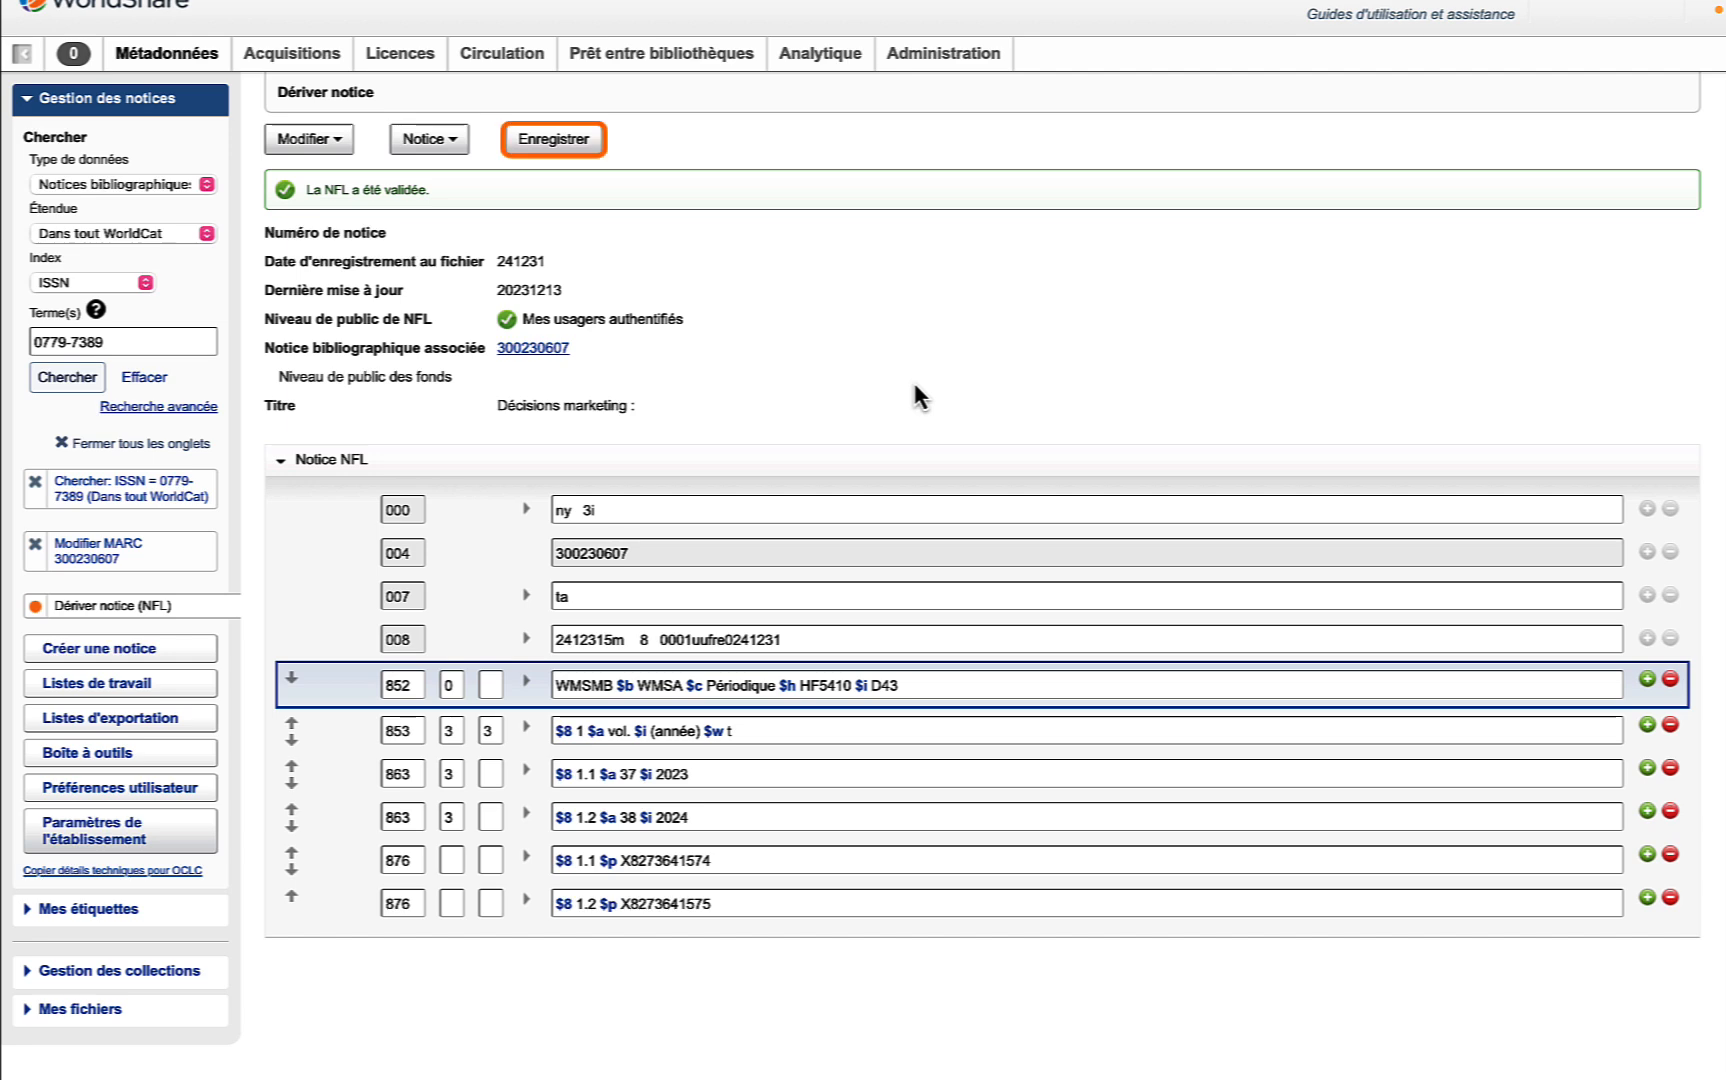
pyautogui.click(572, 141)
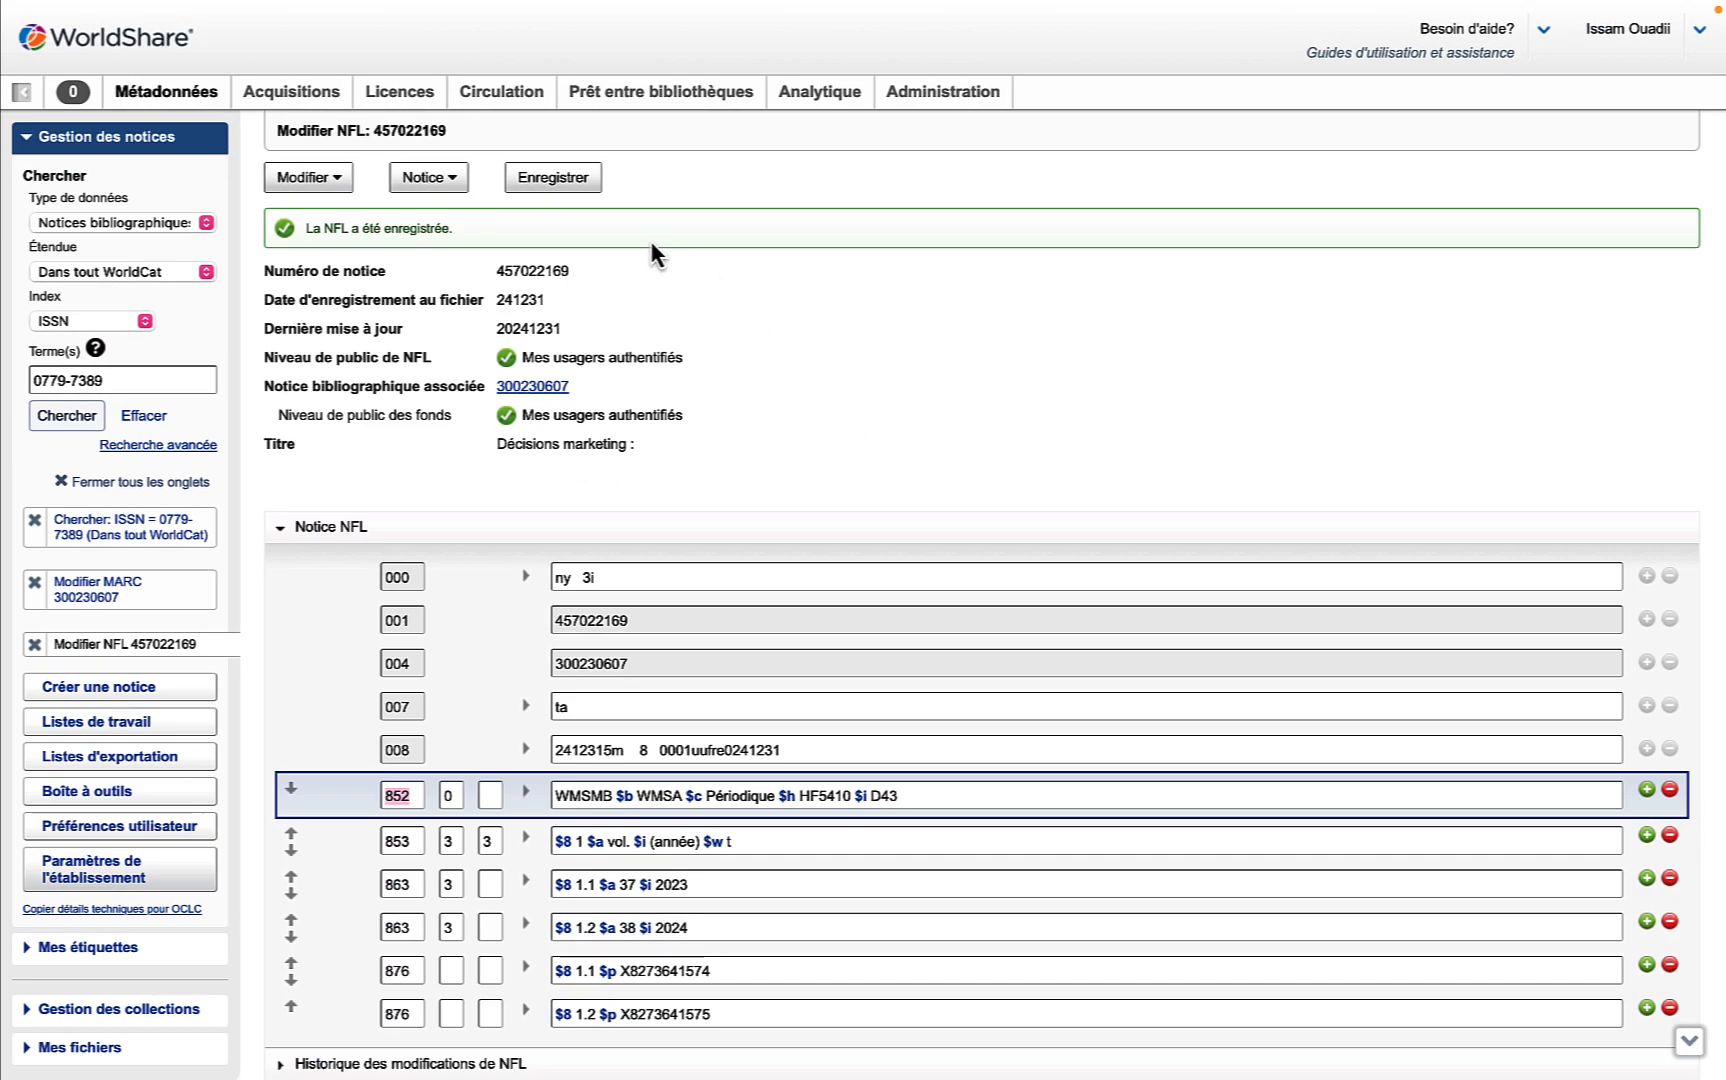
# Step: Open the saved holdings record in WorldCat Discovery and examine the periodical's availability at the library
pyautogui.click(456, 182)
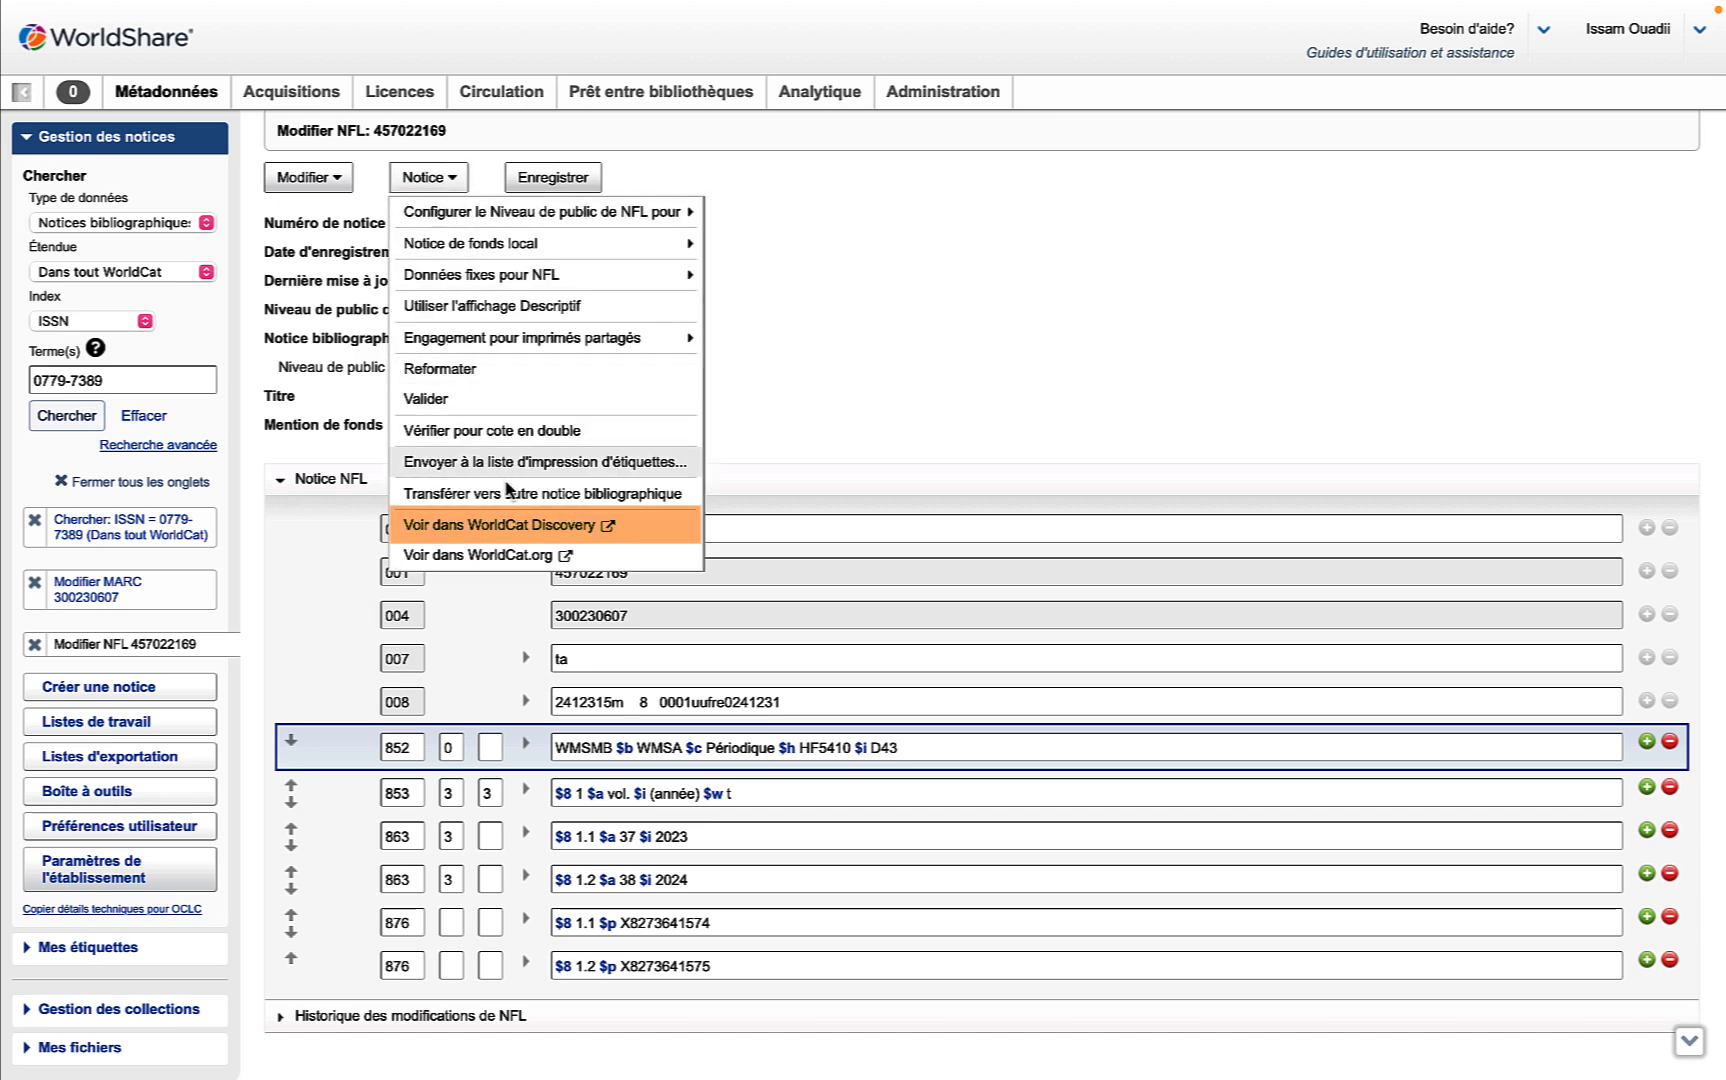
pyautogui.click(510, 526)
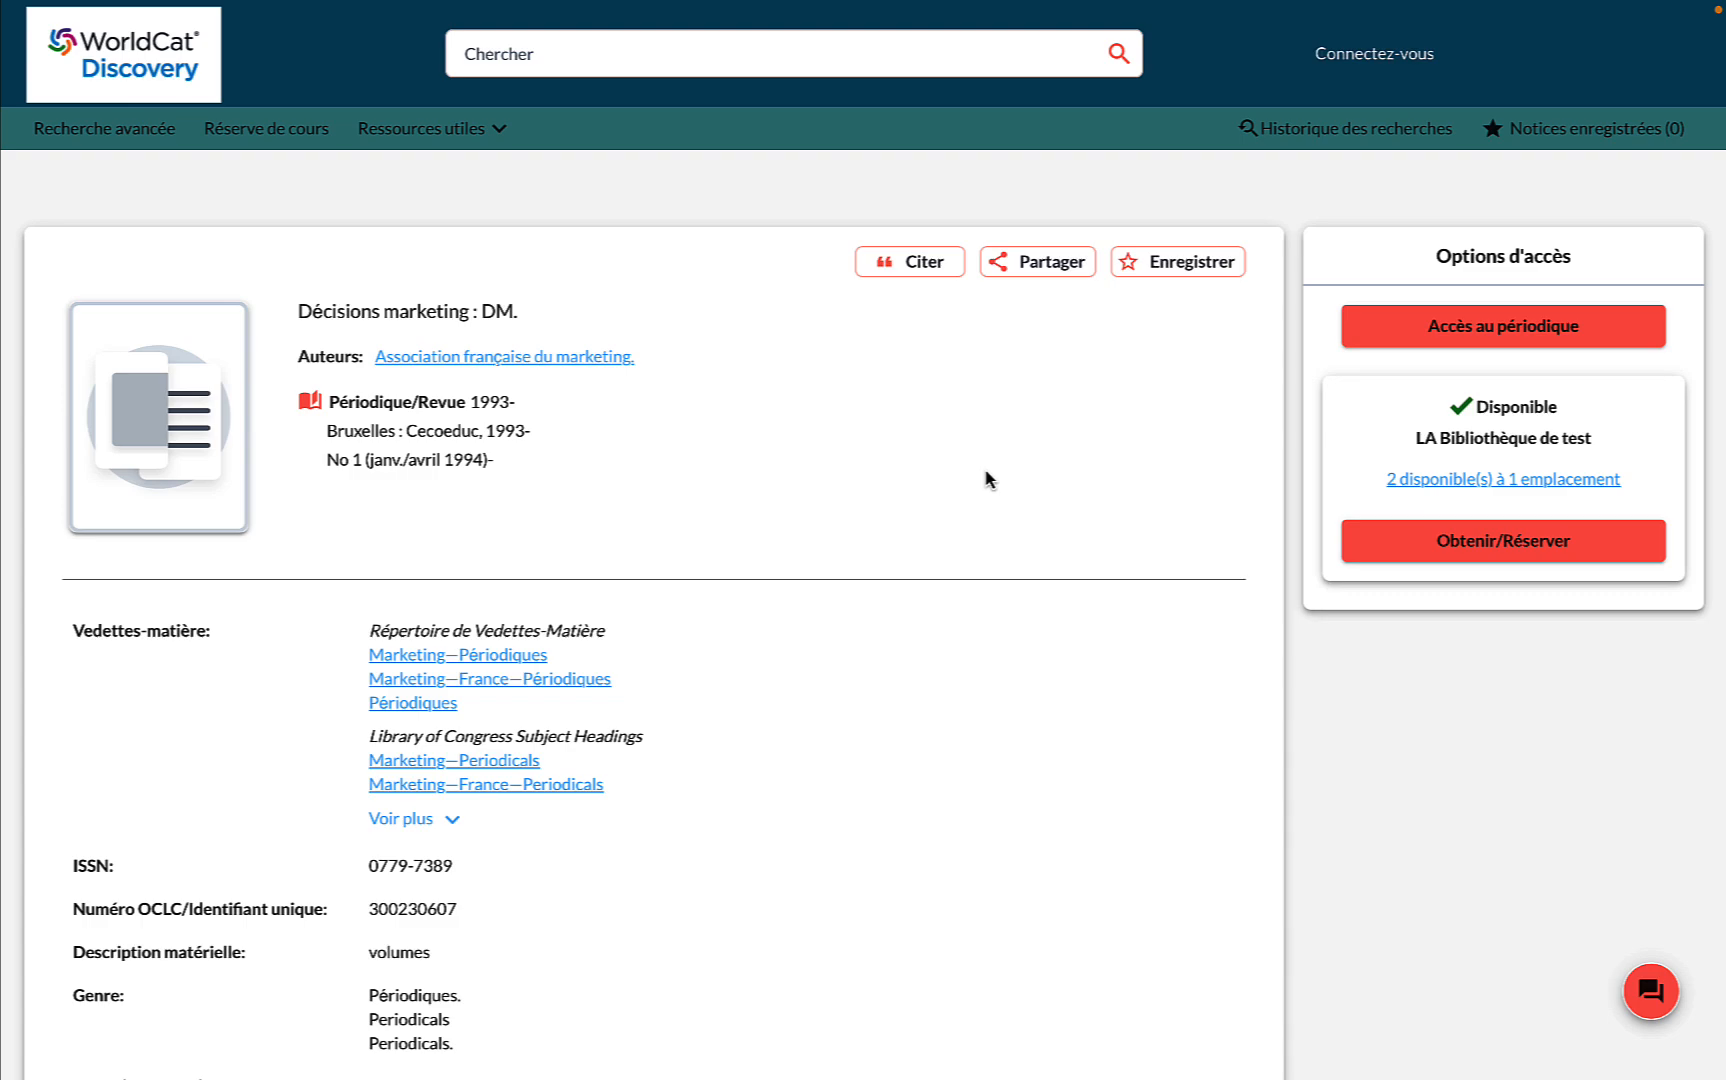
pyautogui.scroll(-7, 985, 479)
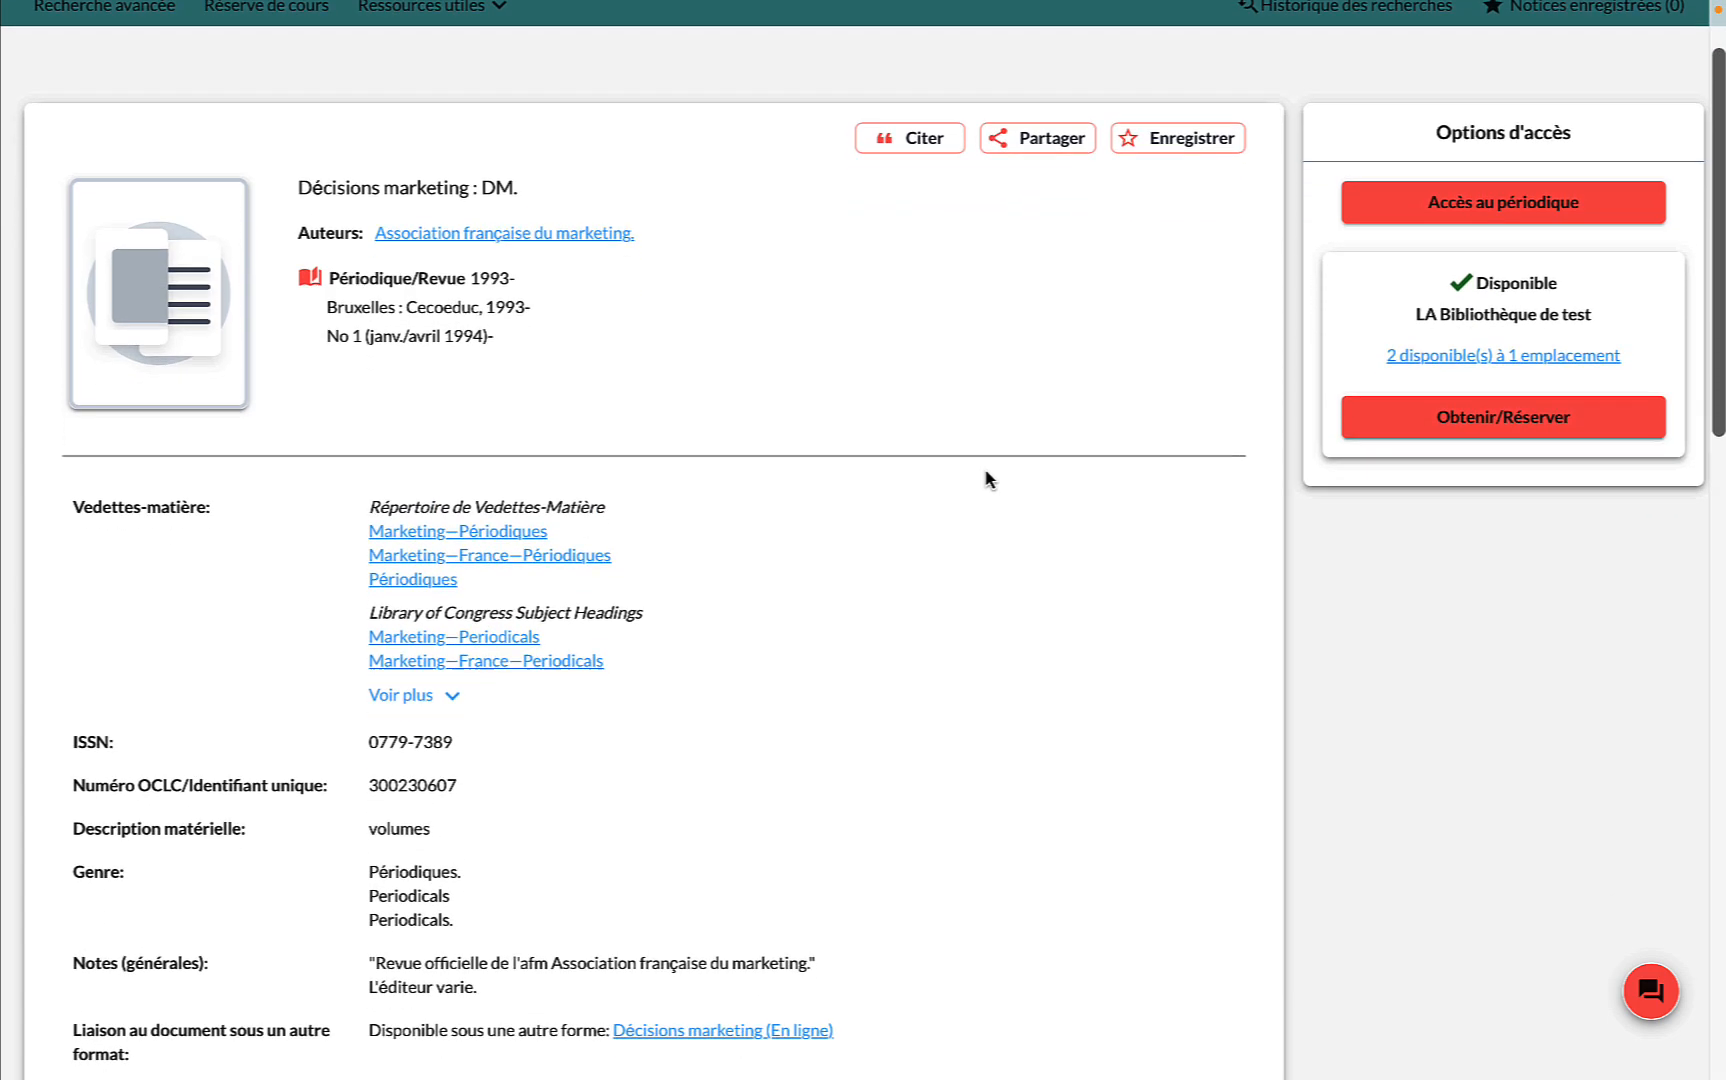
pyautogui.scroll(-2, 985, 479)
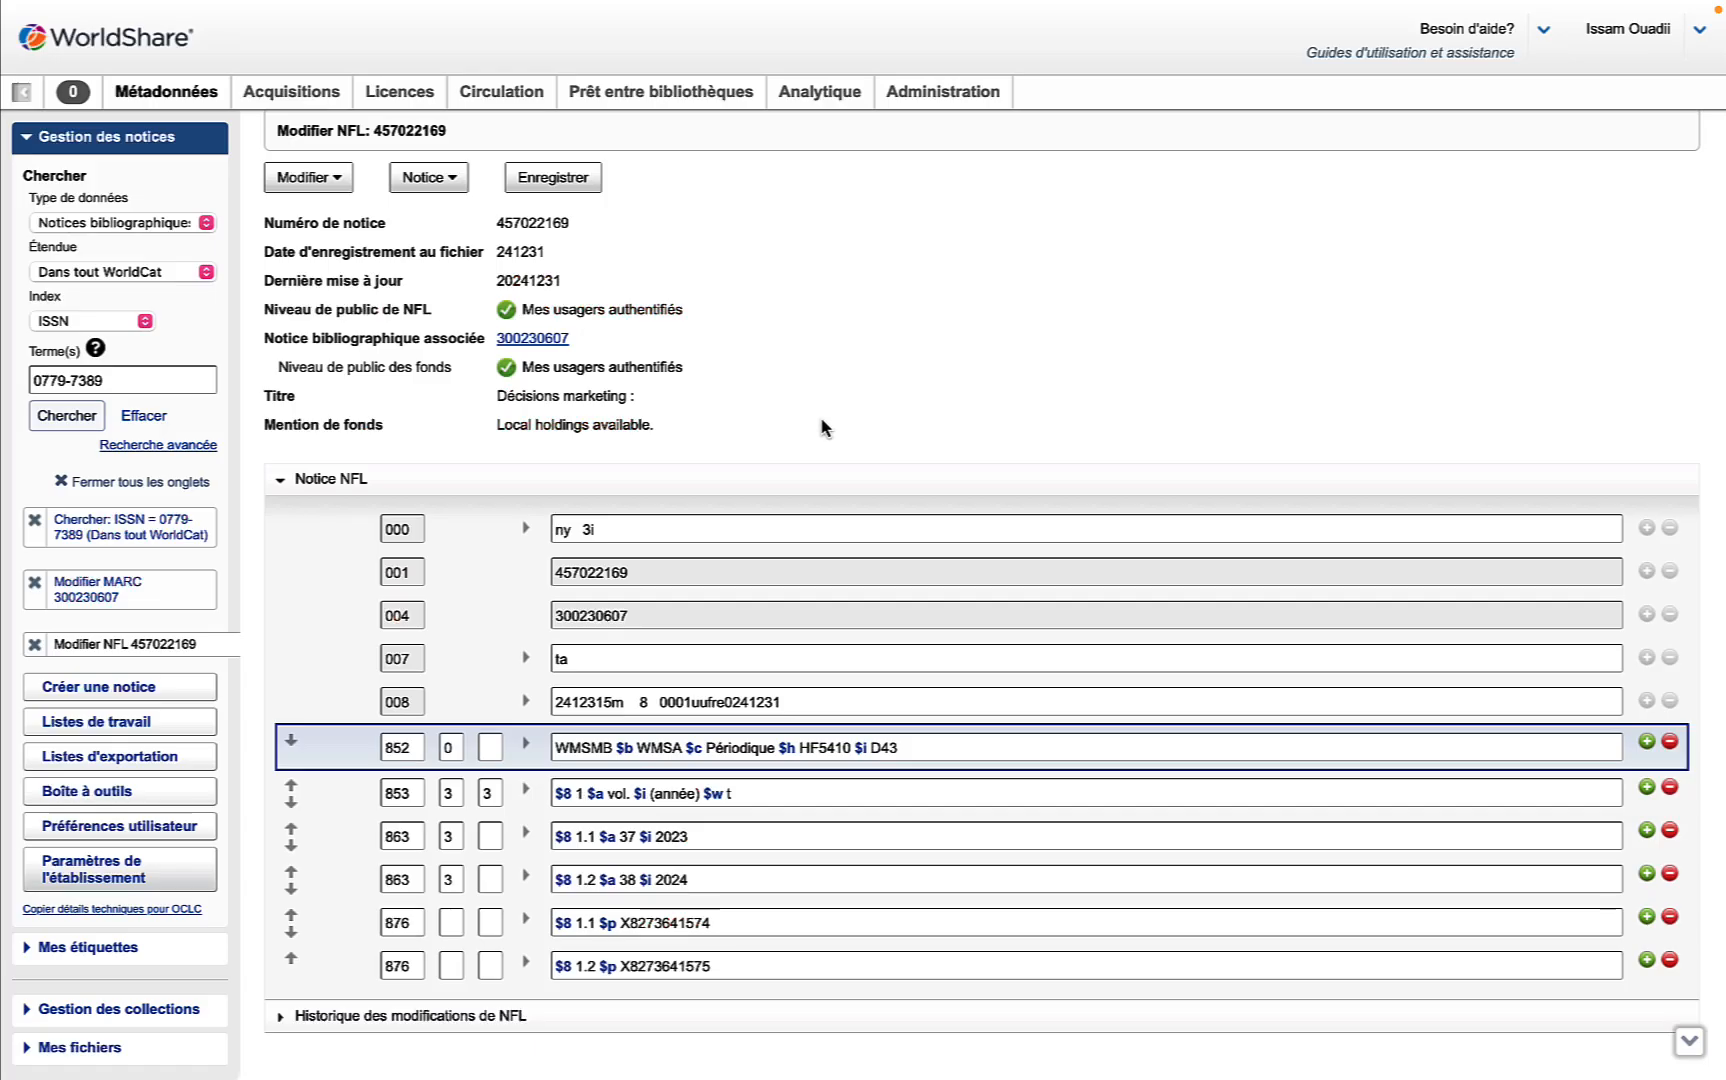
# Step: In the associated bibliographic record, replace the Mention de fonds with the automated statement vol.37(2023)-vol.38(2024) and save it
pyautogui.click(549, 340)
pyautogui.scroll(-15, 1000, 410)
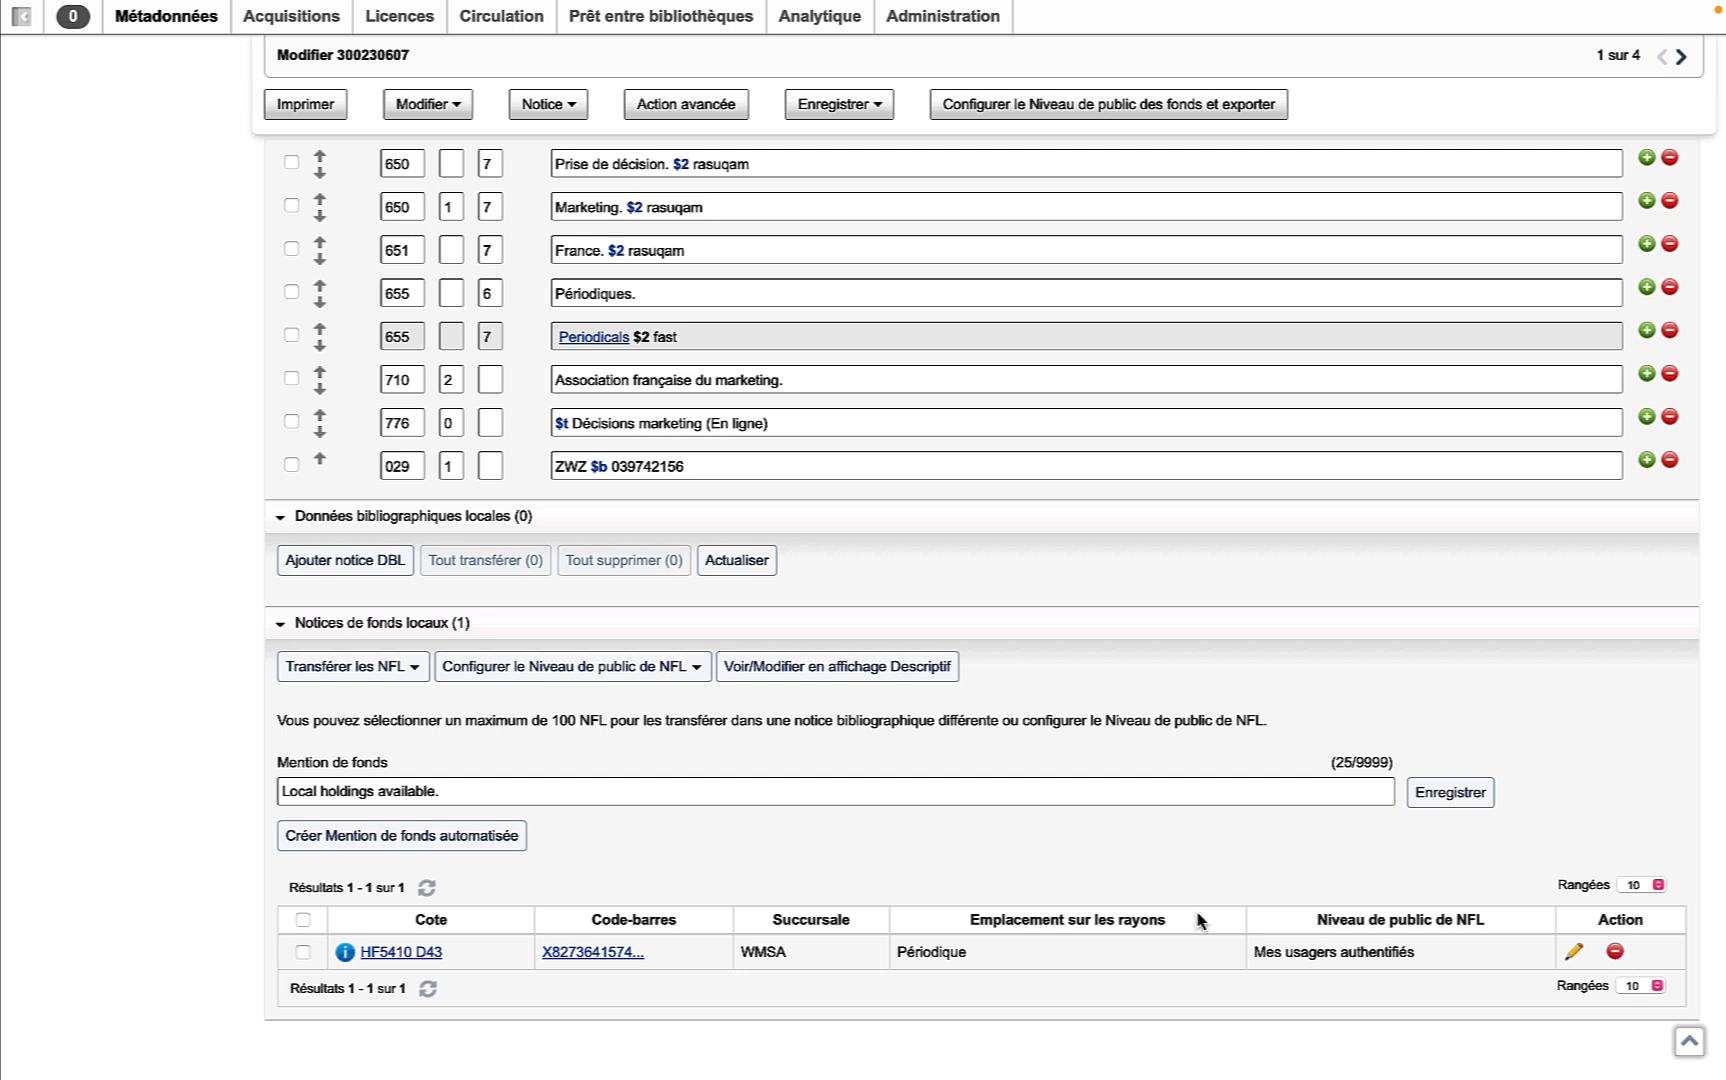
pyautogui.click(875, 800)
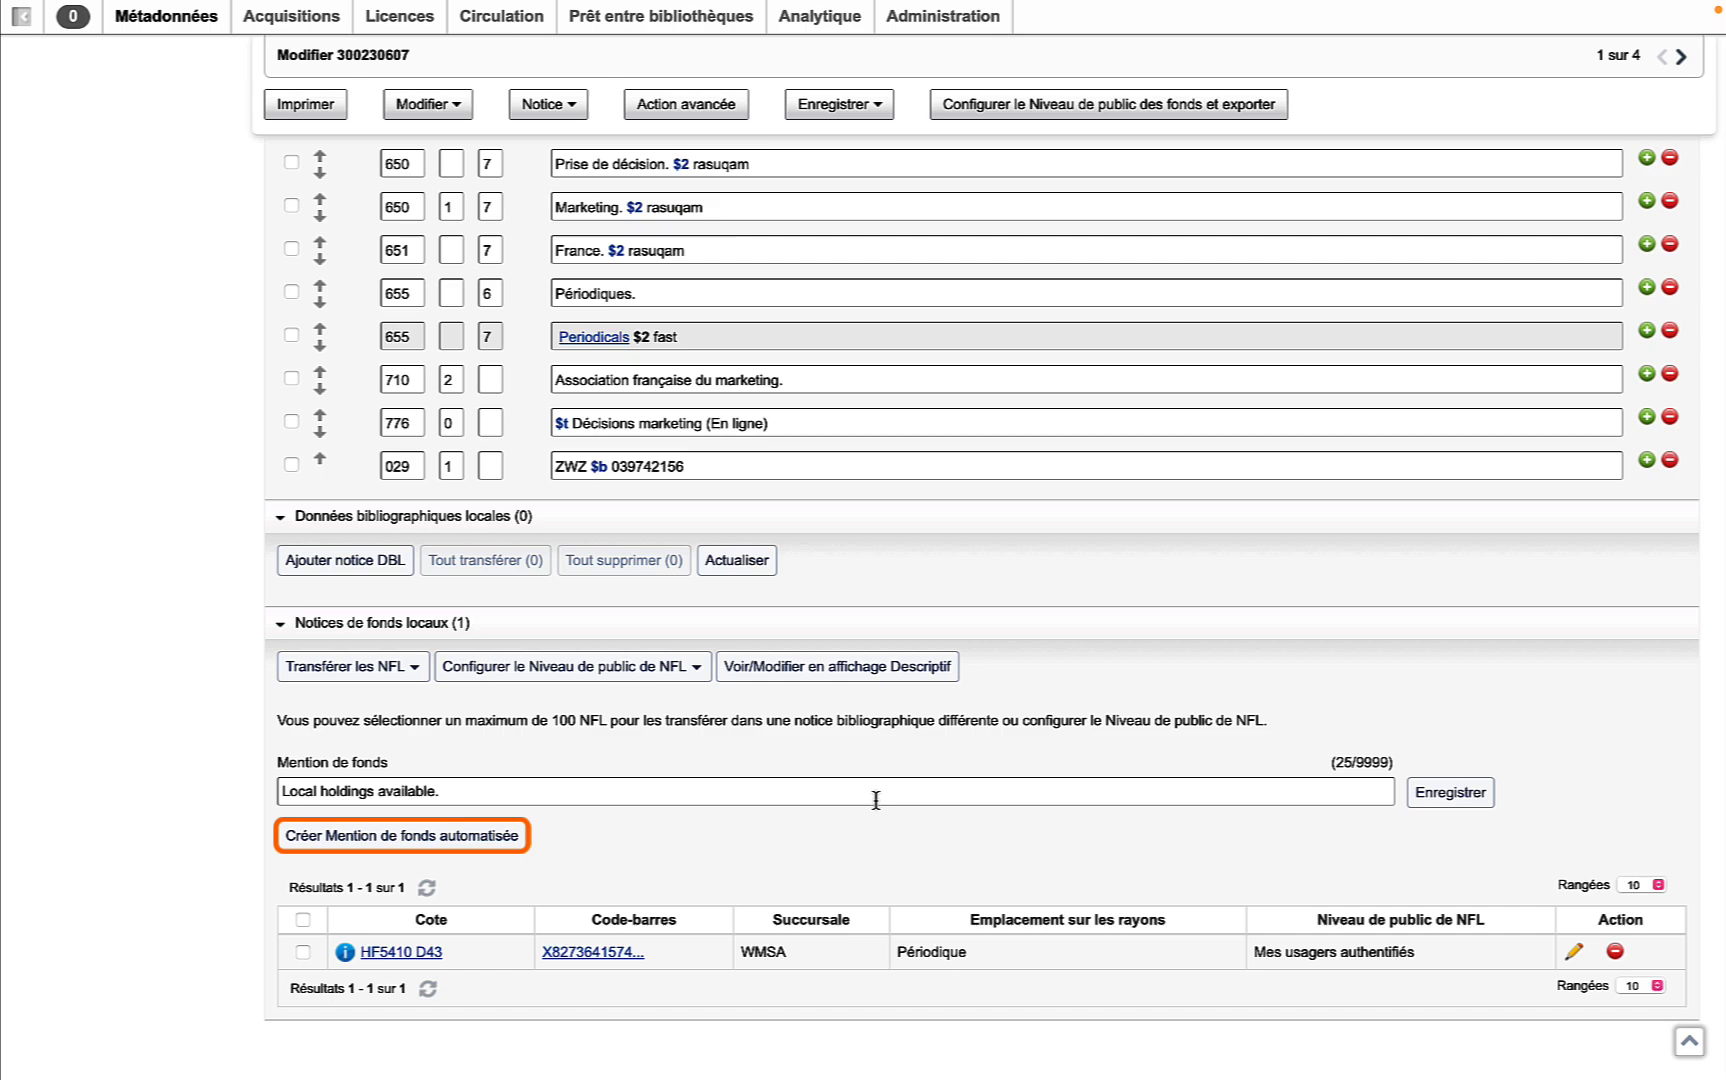
pyautogui.click(497, 840)
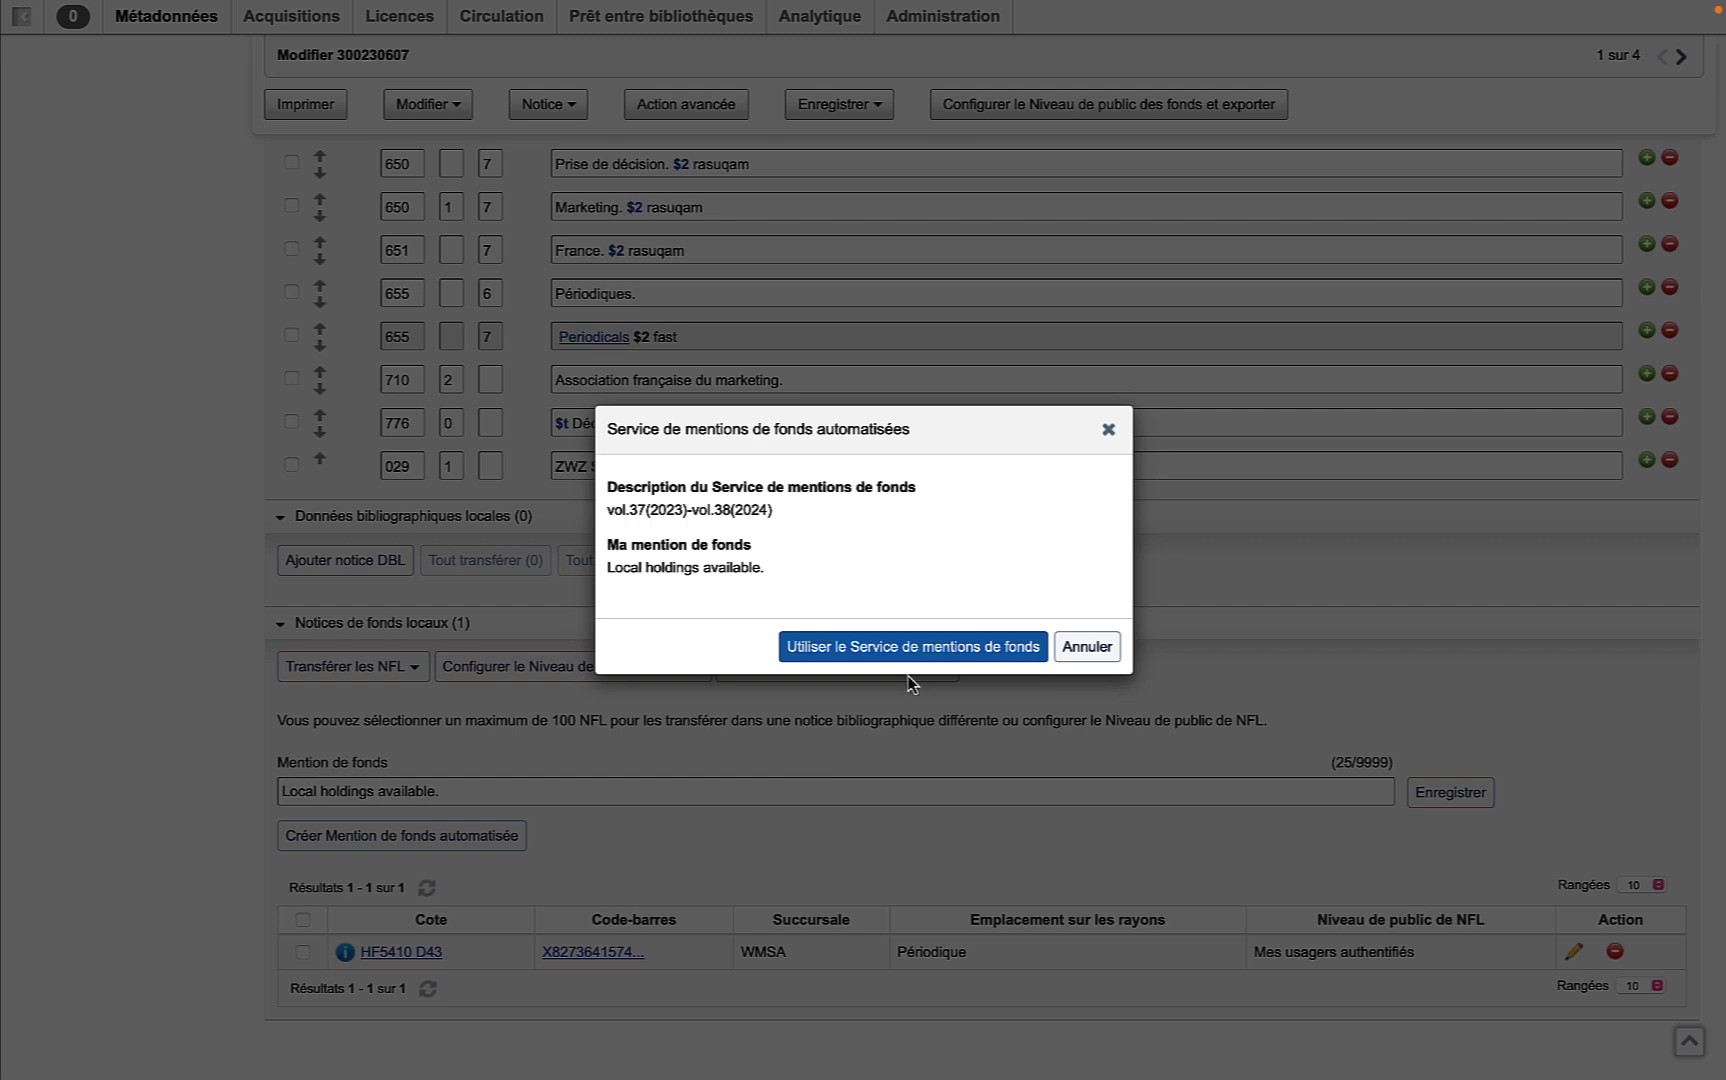
pyautogui.click(935, 647)
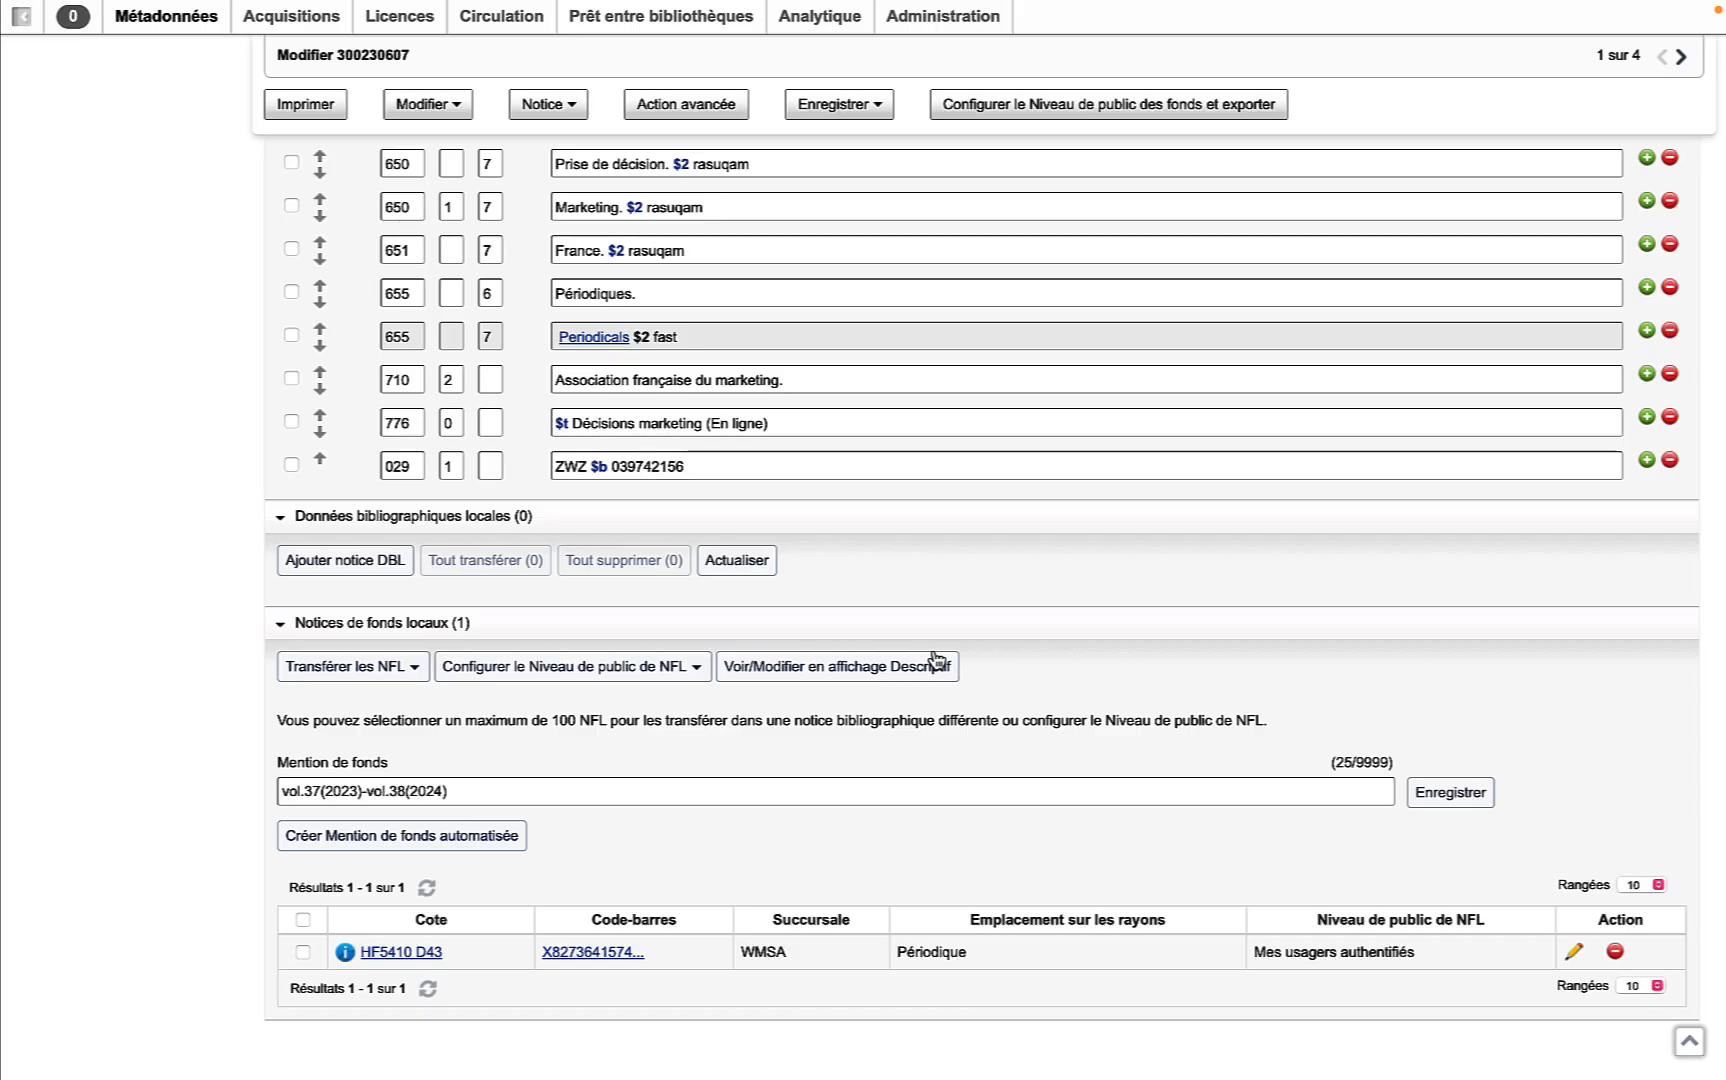
pyautogui.click(1449, 794)
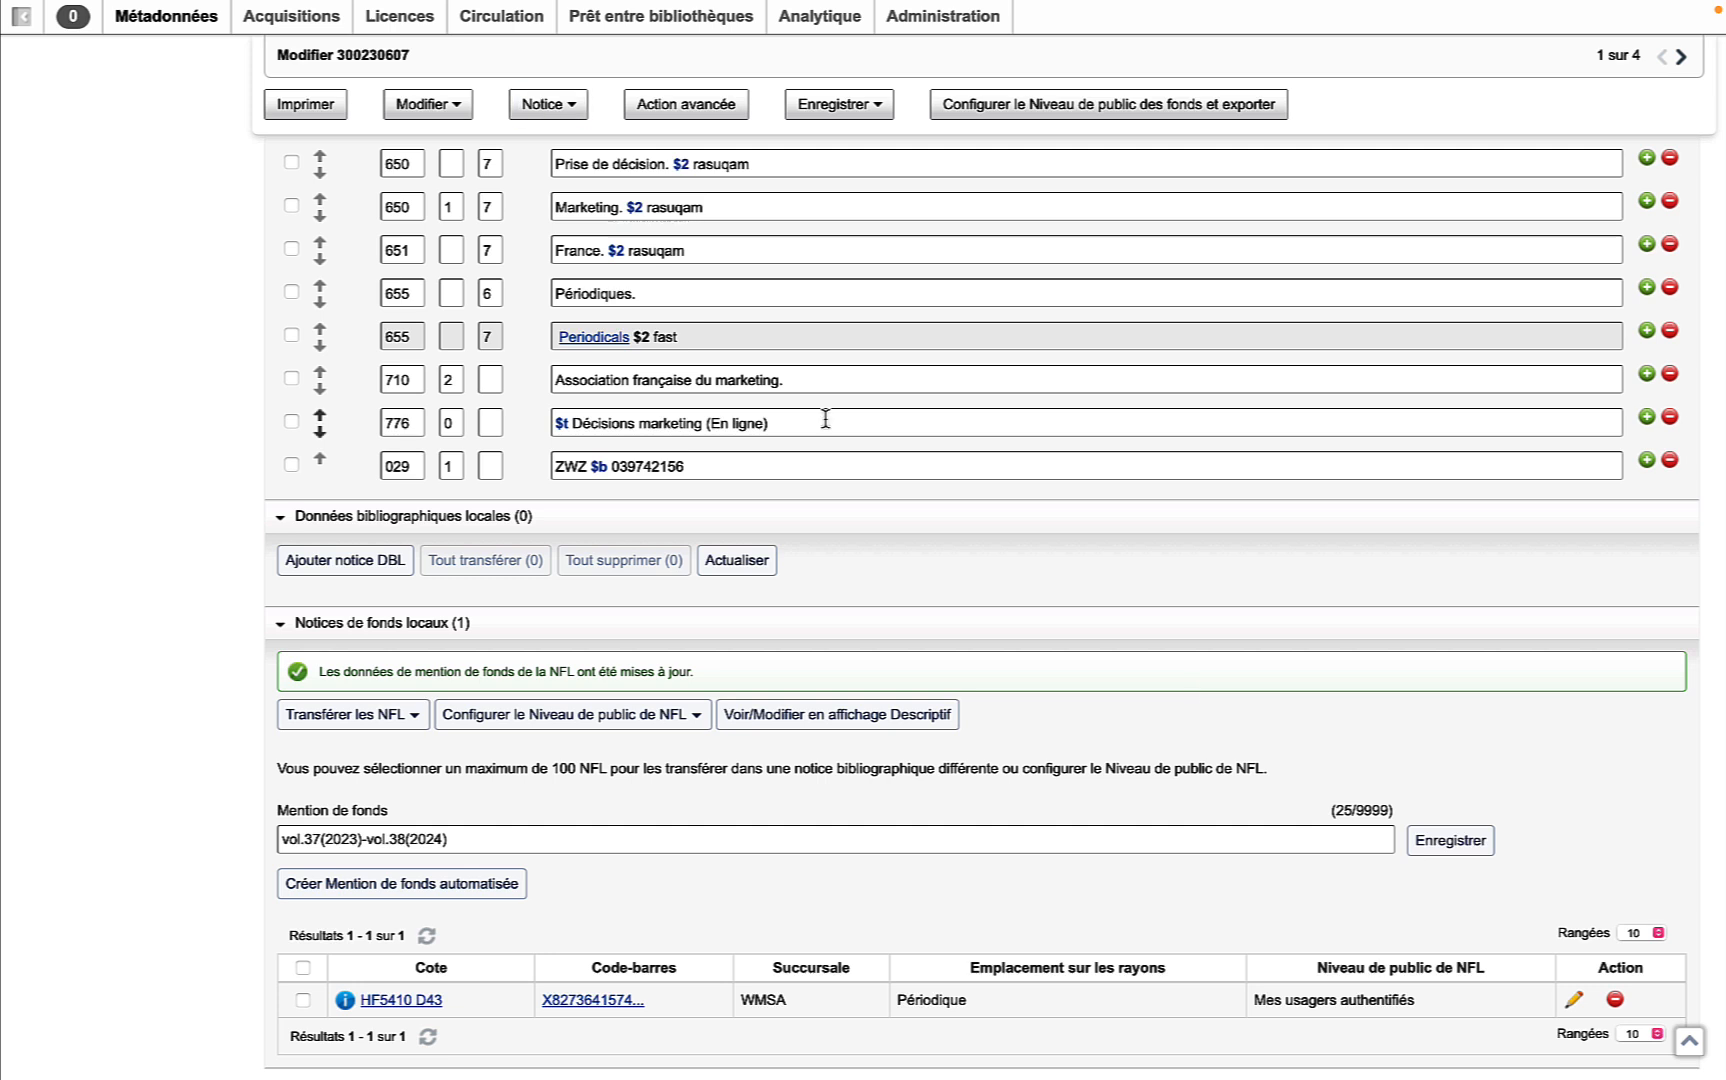
# Step: Open the bibliographic record in WorldCat Discovery and check how the new holdings statement is displayed
pyautogui.click(574, 110)
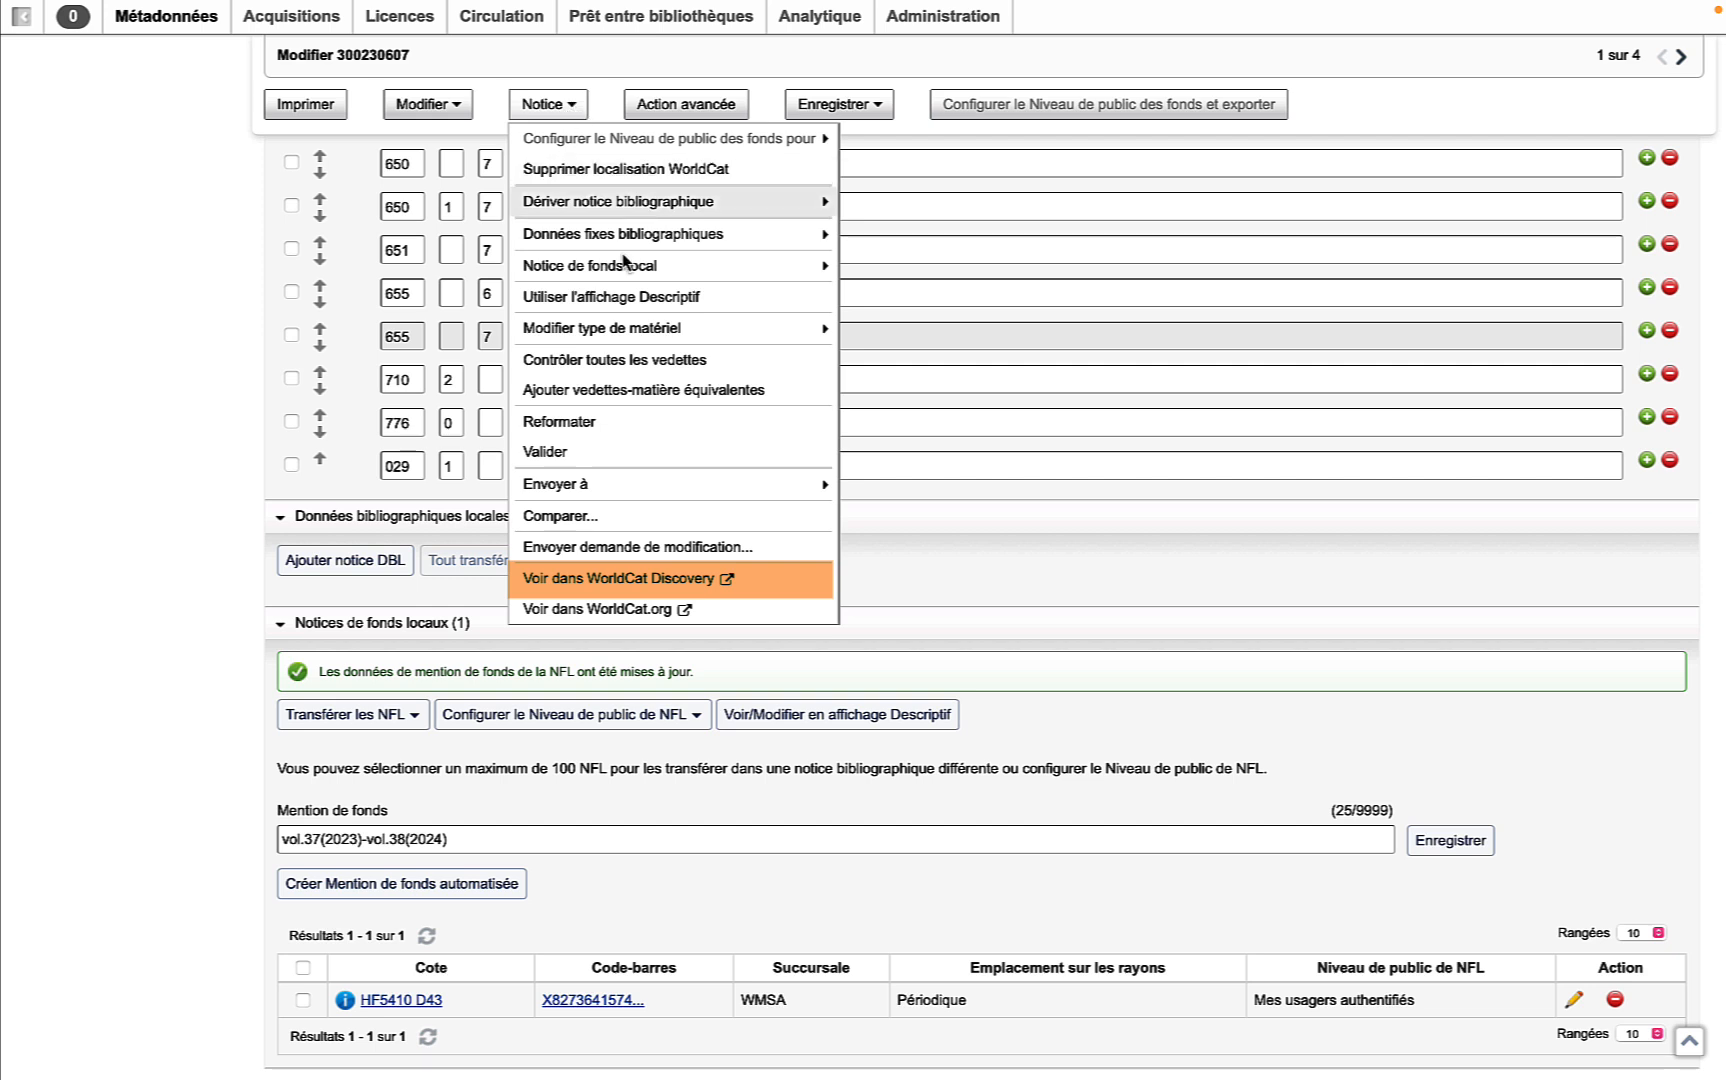
pyautogui.click(660, 578)
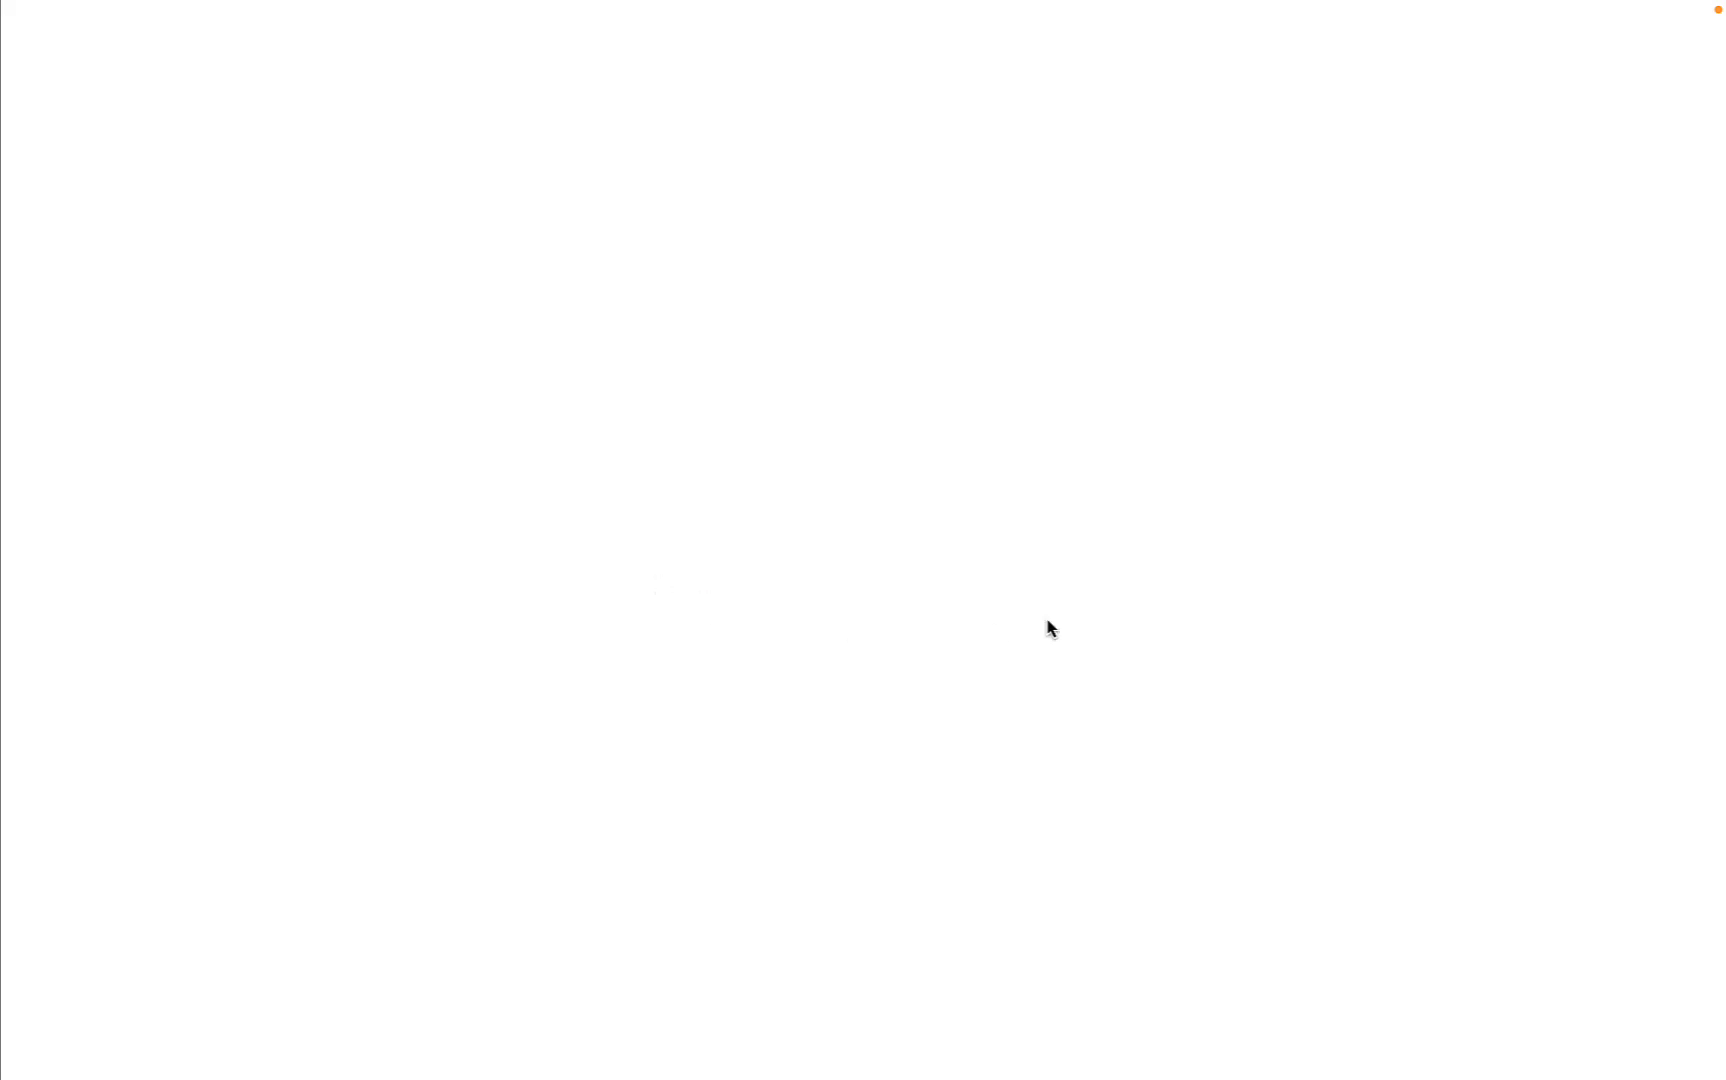
pyautogui.scroll(-8, 650, 600)
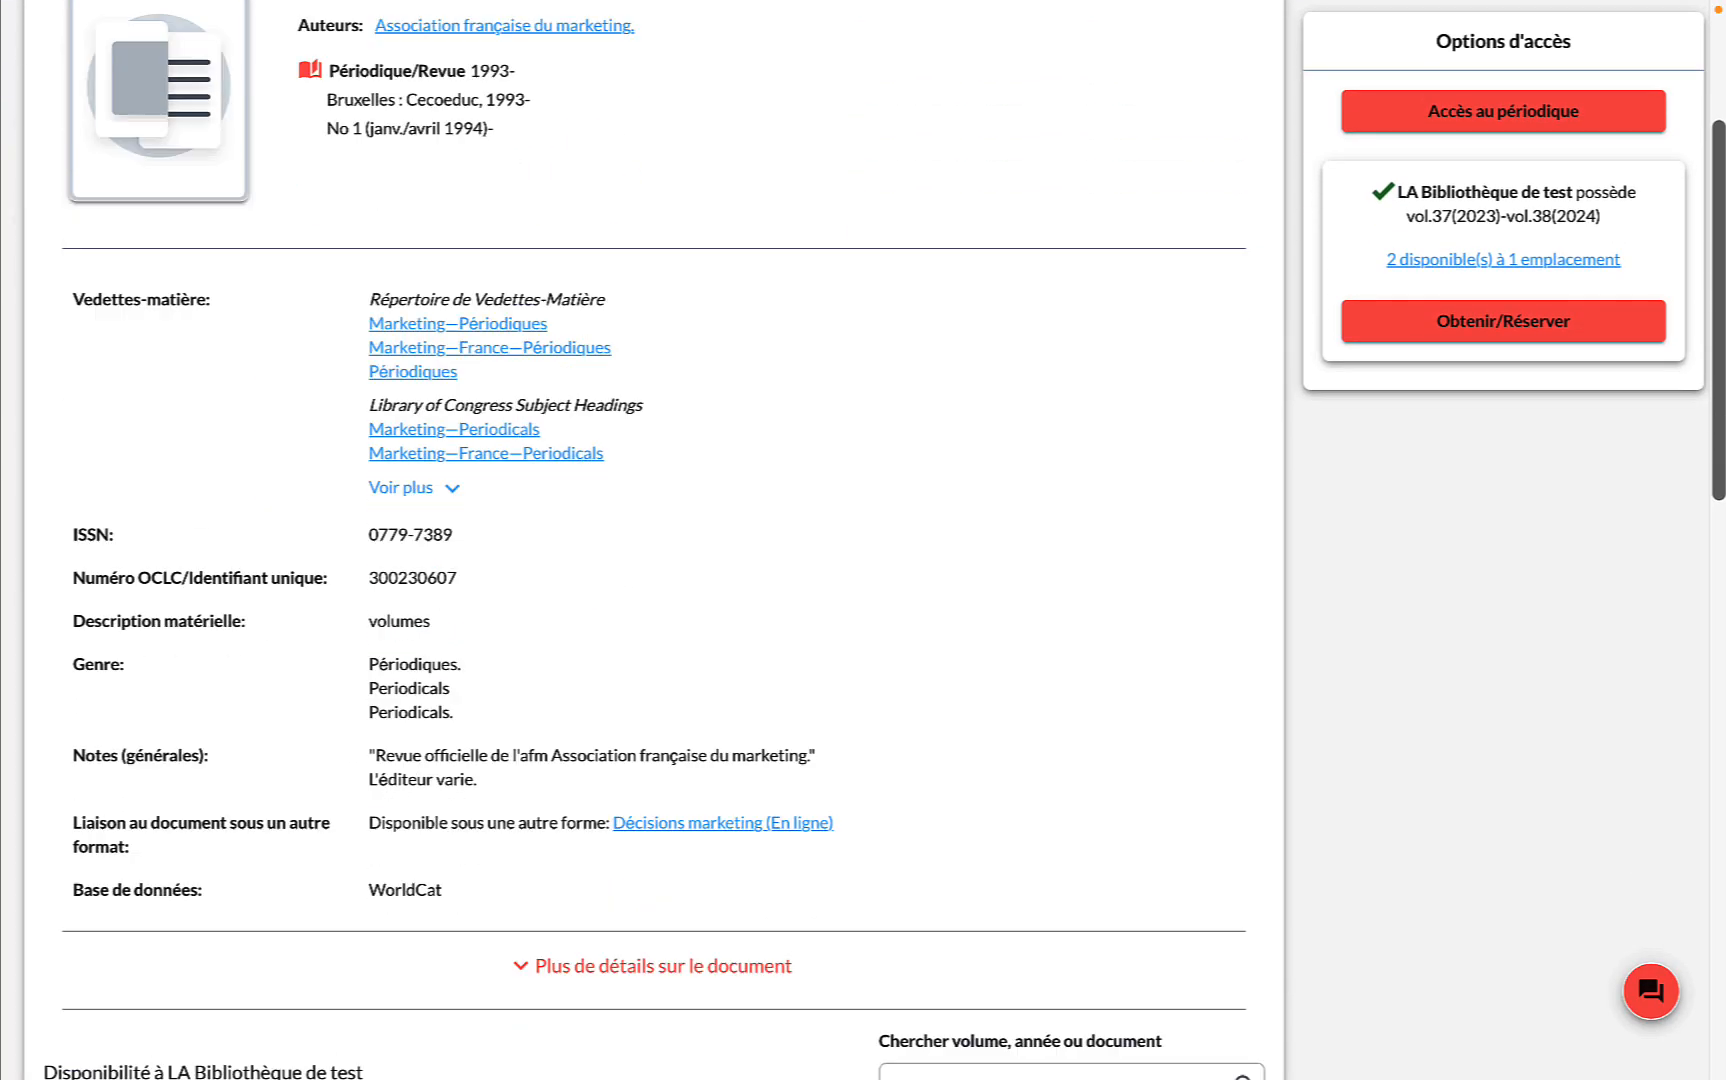